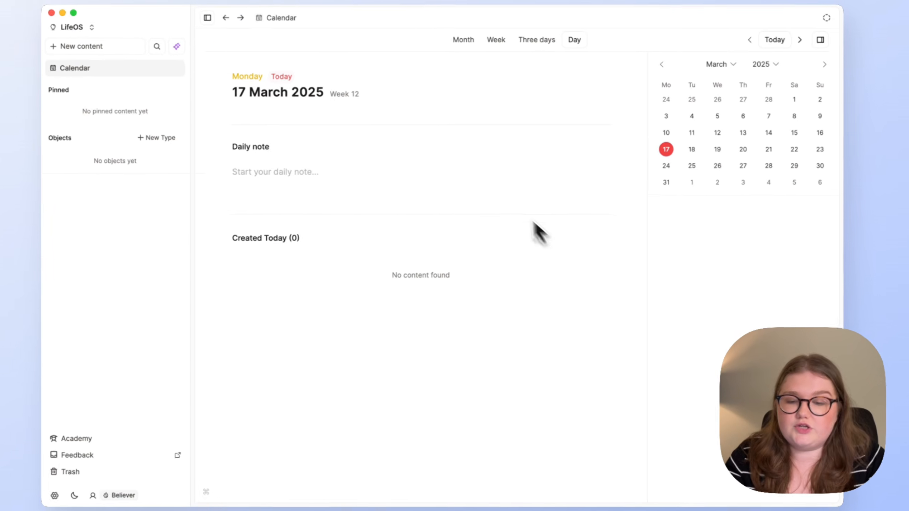
- Add a new Quote object type from its template
click(182, 142)
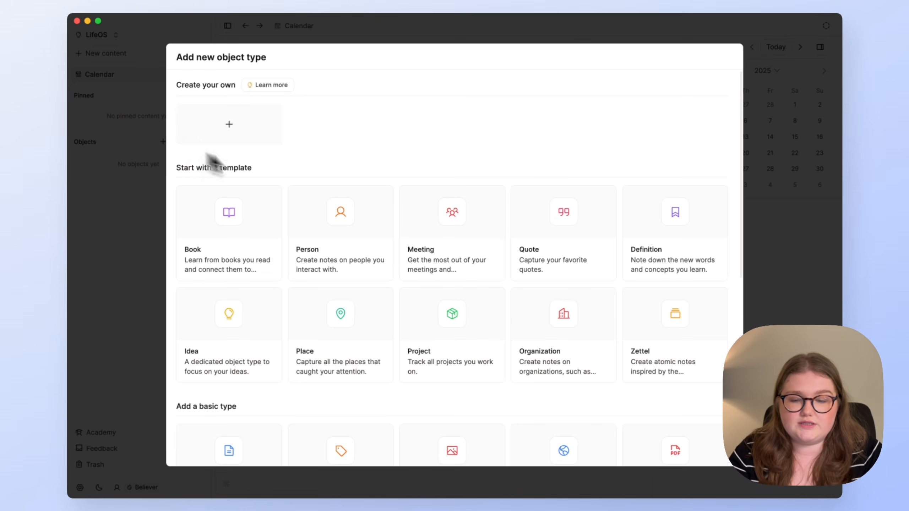
scroll(450, 217, down, 2)
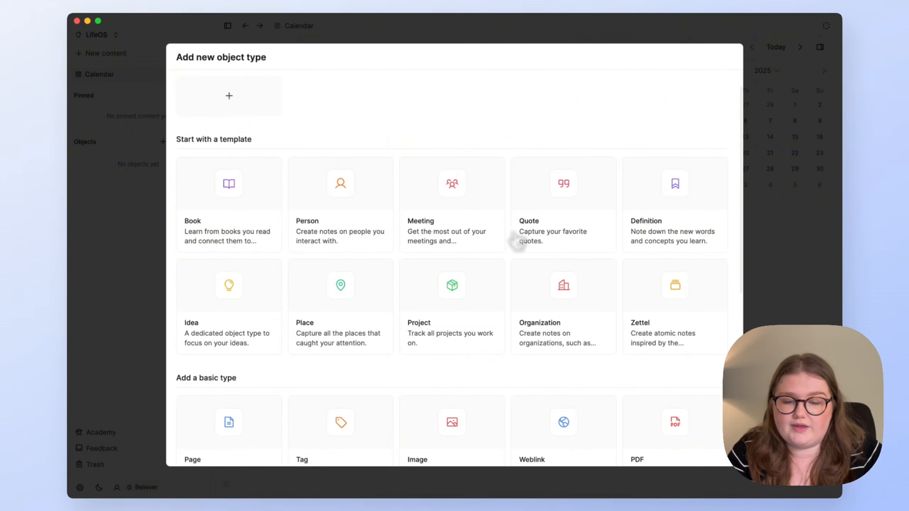
click(572, 221)
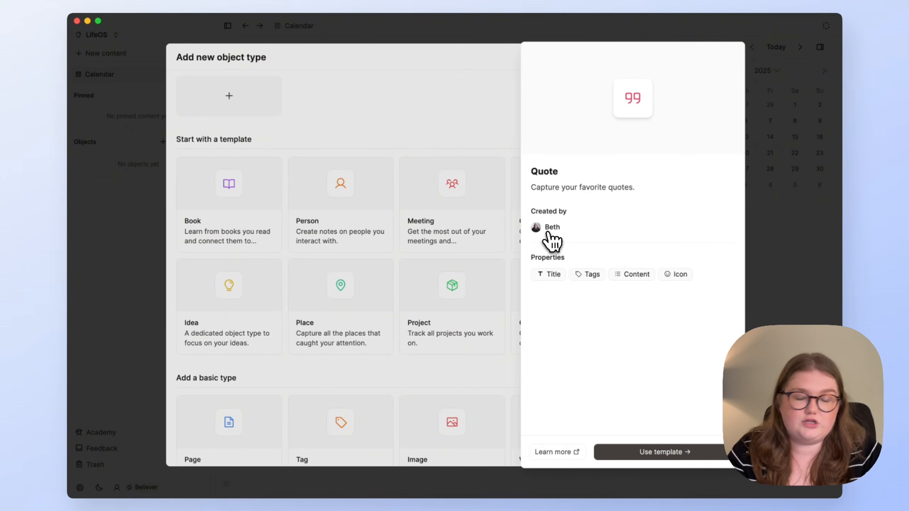
click(641, 453)
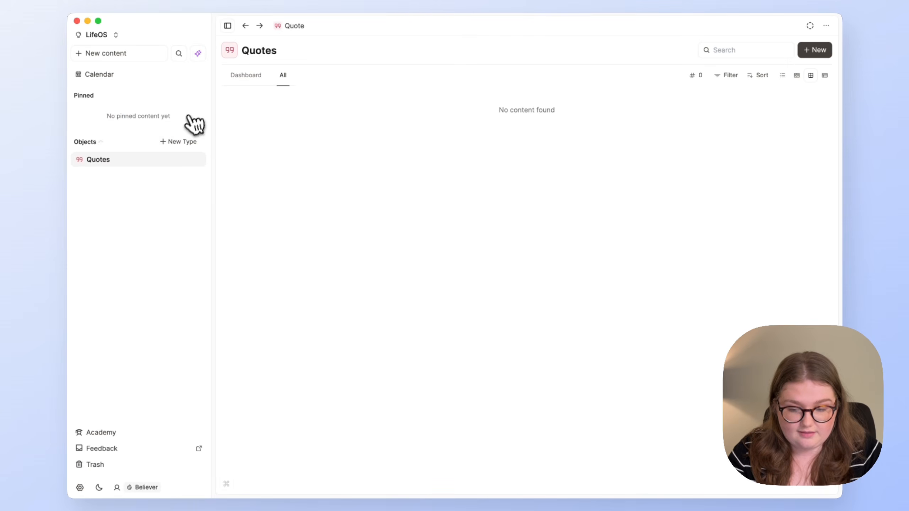
- Set the default link view of the Quote object type to Small card and leave its settings
right_click(201, 162)
click(229, 243)
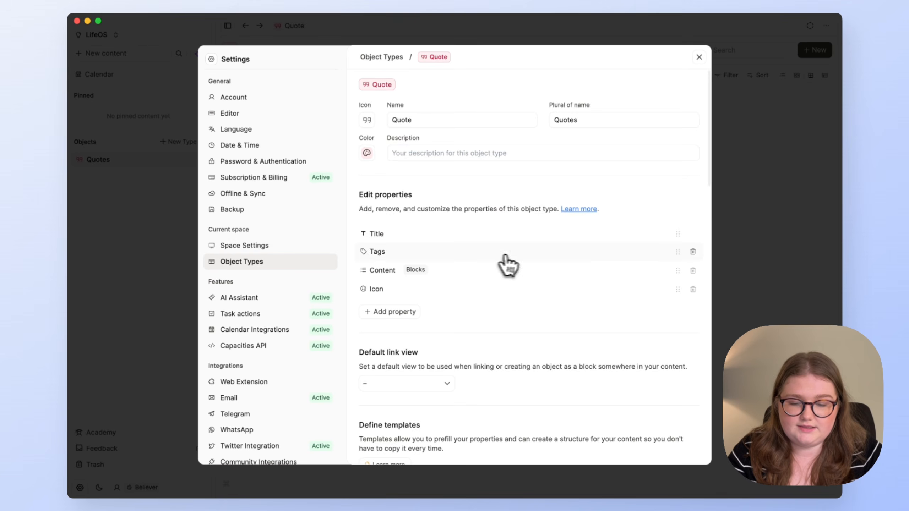
scroll(510, 267, down, 3)
click(434, 302)
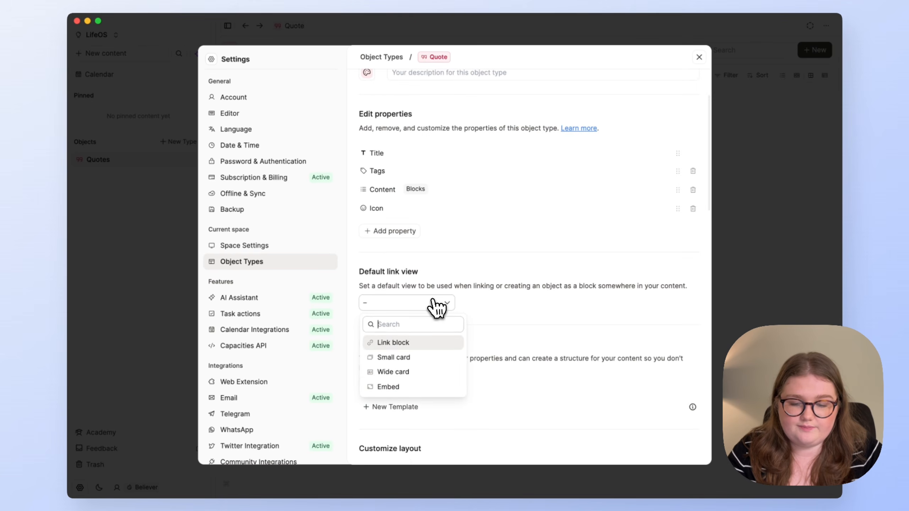
click(440, 358)
scroll(501, 352, up, 3)
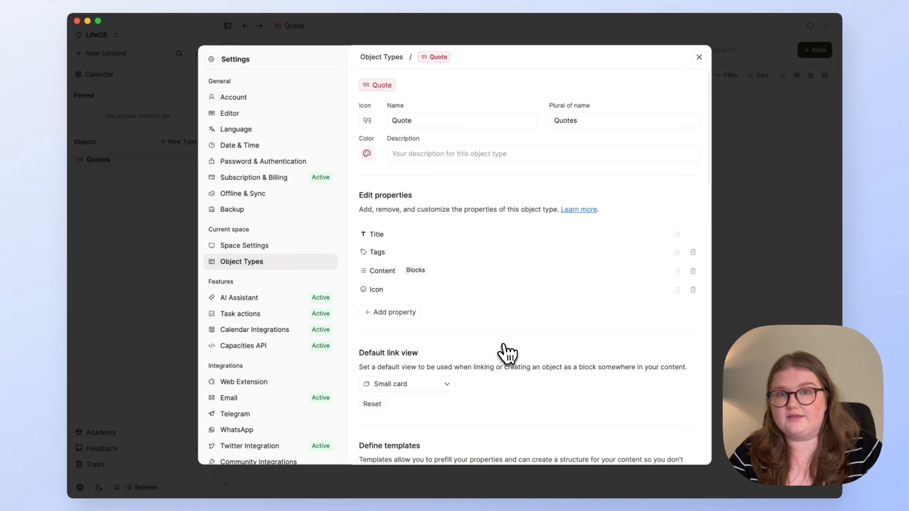
scroll(507, 353, down, 2)
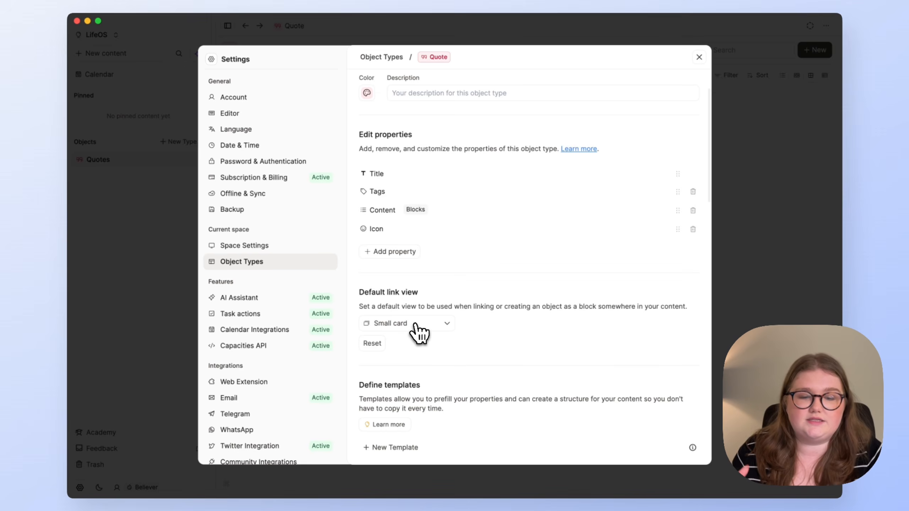
click(196, 157)
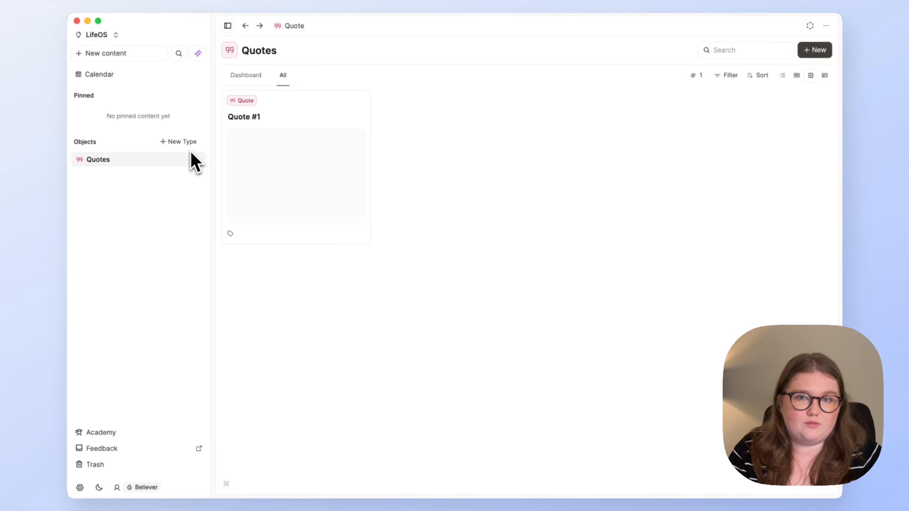
- Add a new Project object type from its template
click(186, 144)
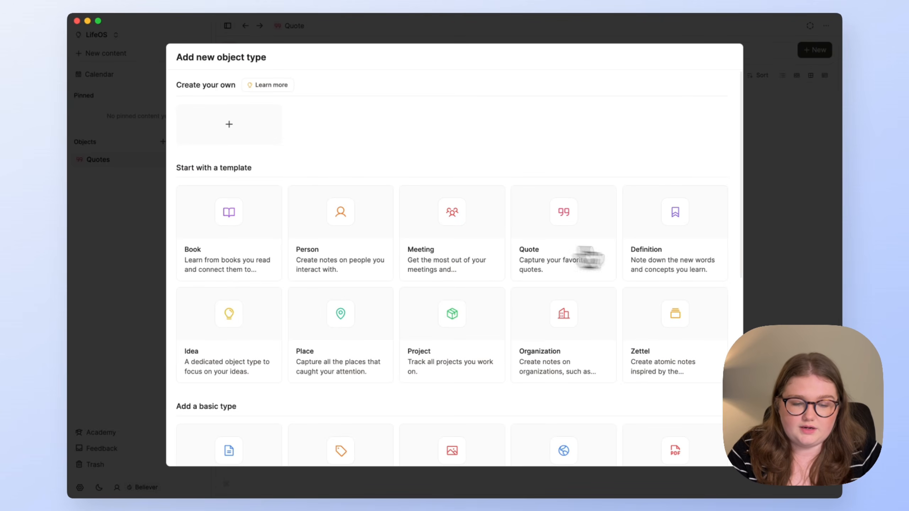
click(497, 309)
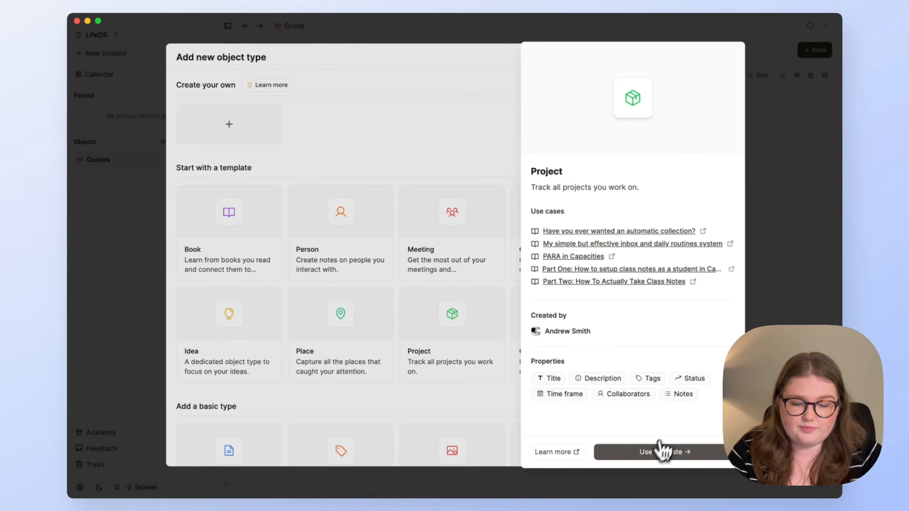
click(660, 452)
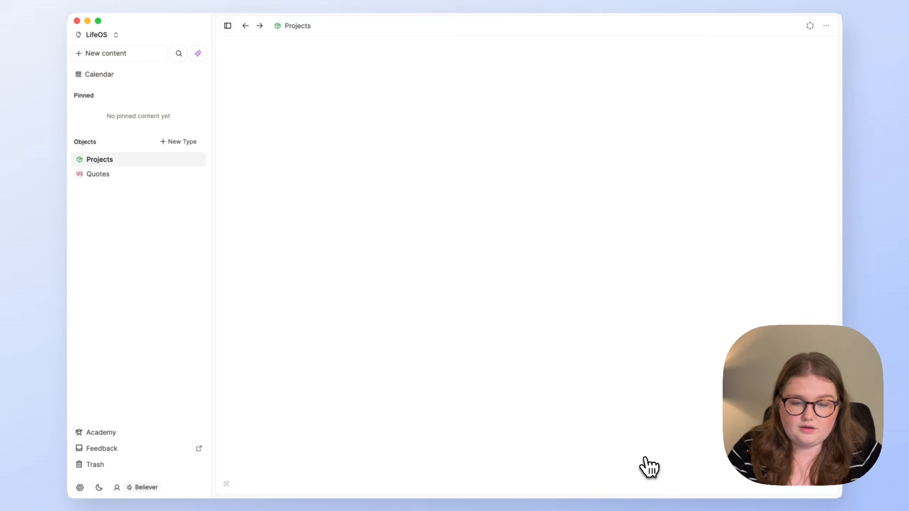
- Add a new Idea object type from its template
click(177, 145)
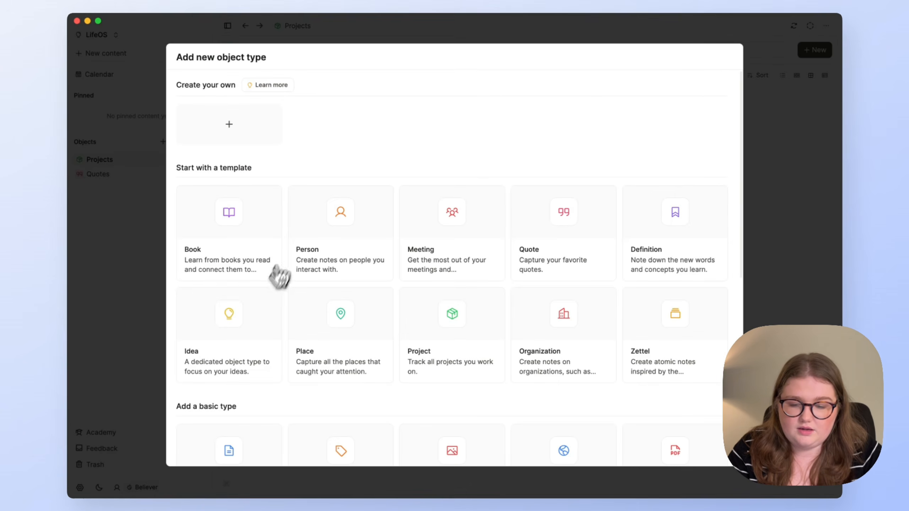
click(258, 308)
click(656, 452)
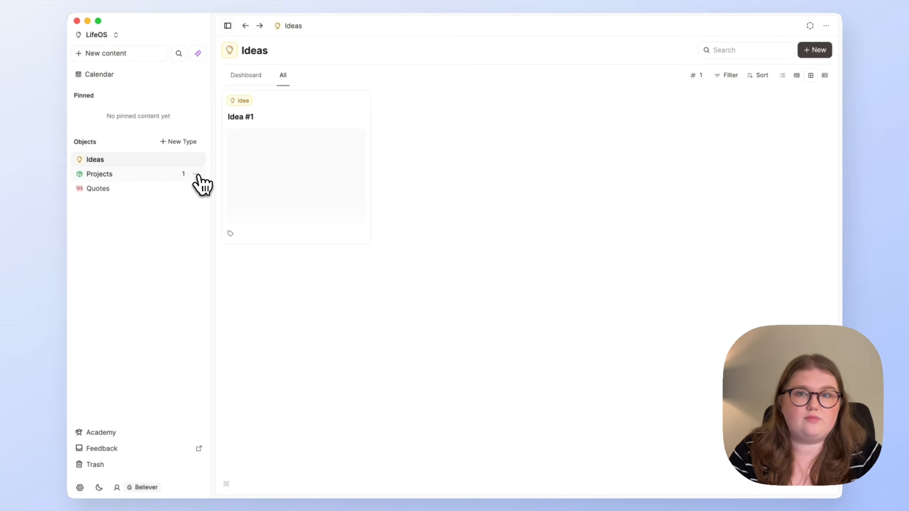
- Open the object settings of the Project type and change its color to purple
click(196, 174)
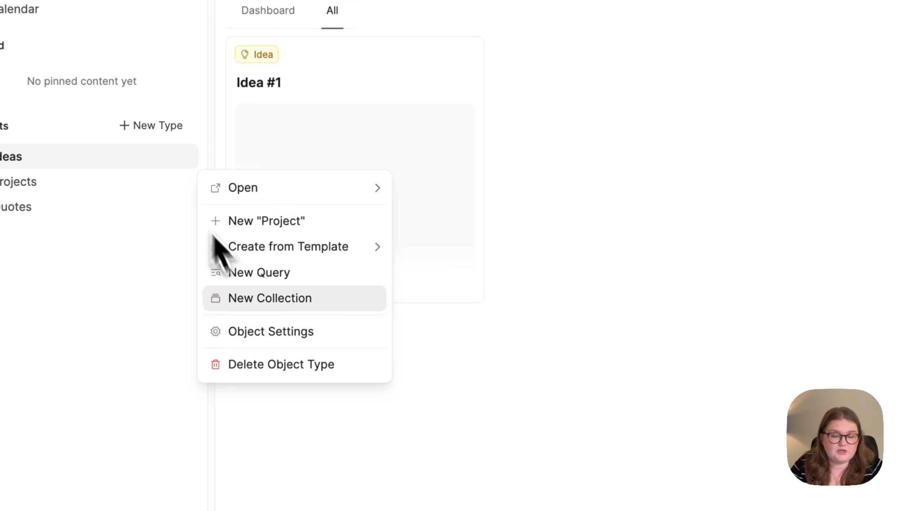
click(243, 258)
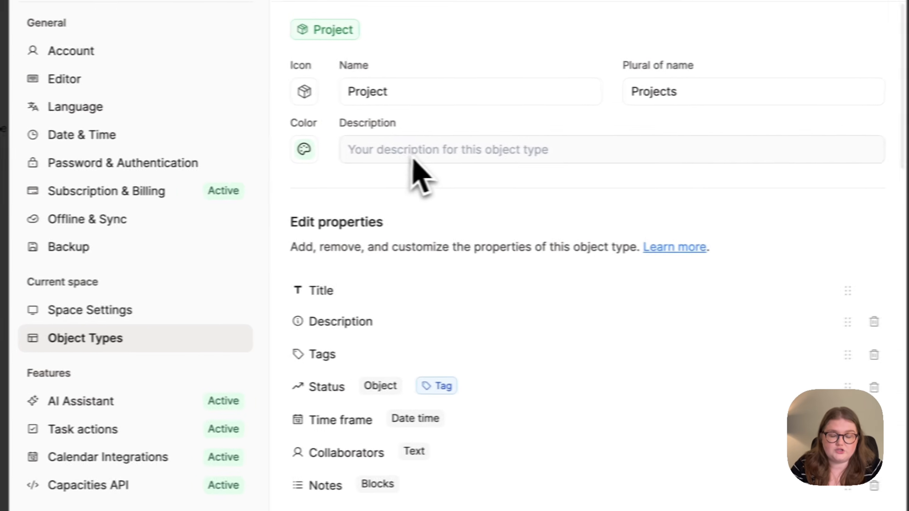
click(279, 153)
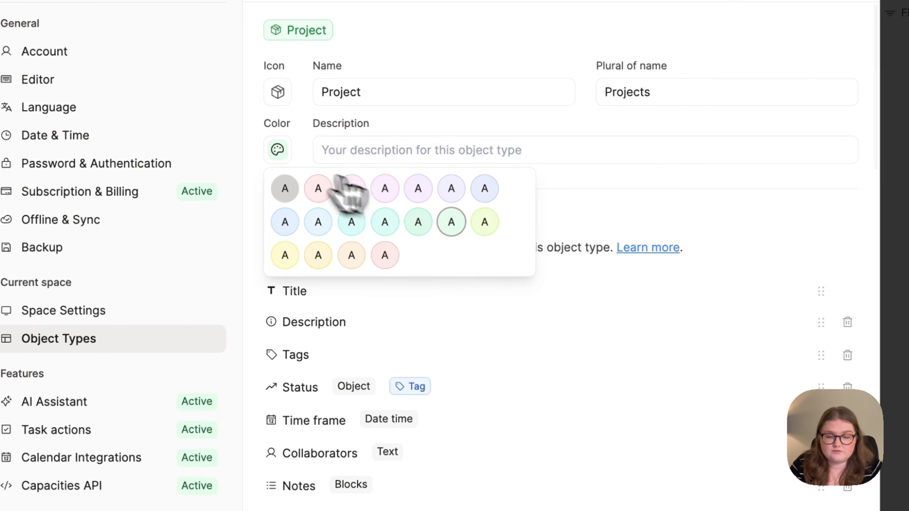
click(431, 193)
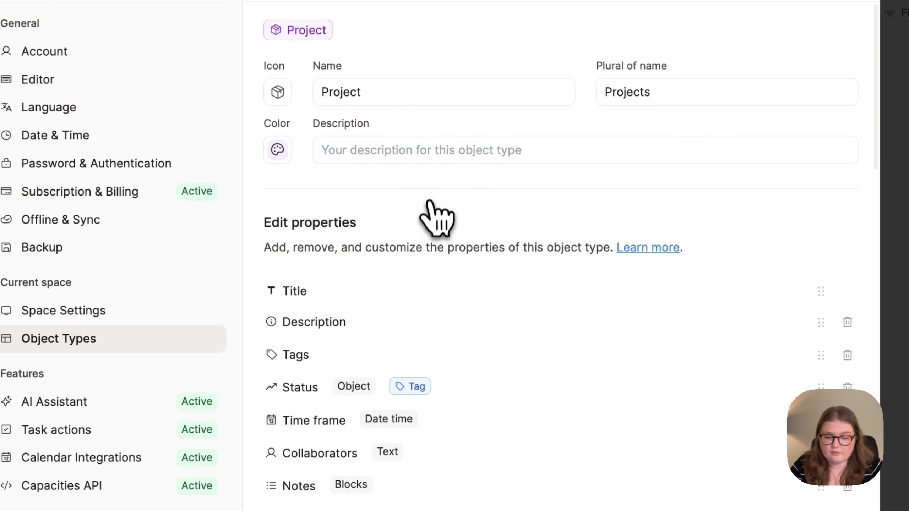
- Delete the Collaborators property from the Project object type, acknowledging that its content is removed from all objects
scroll(436, 217, down, 3)
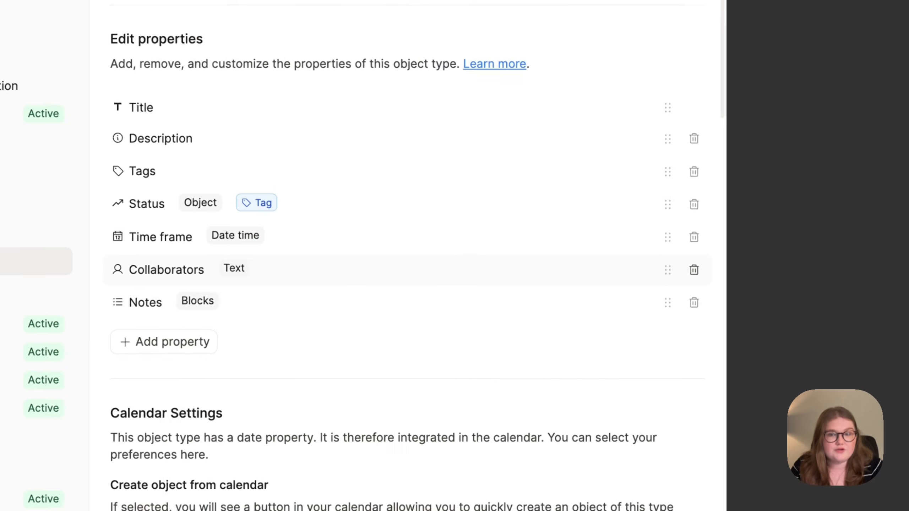
click(692, 270)
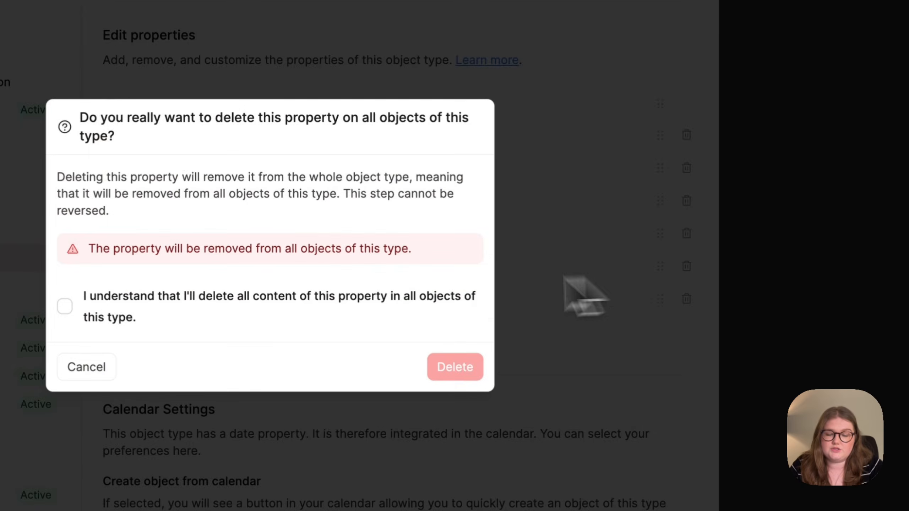
click(332, 297)
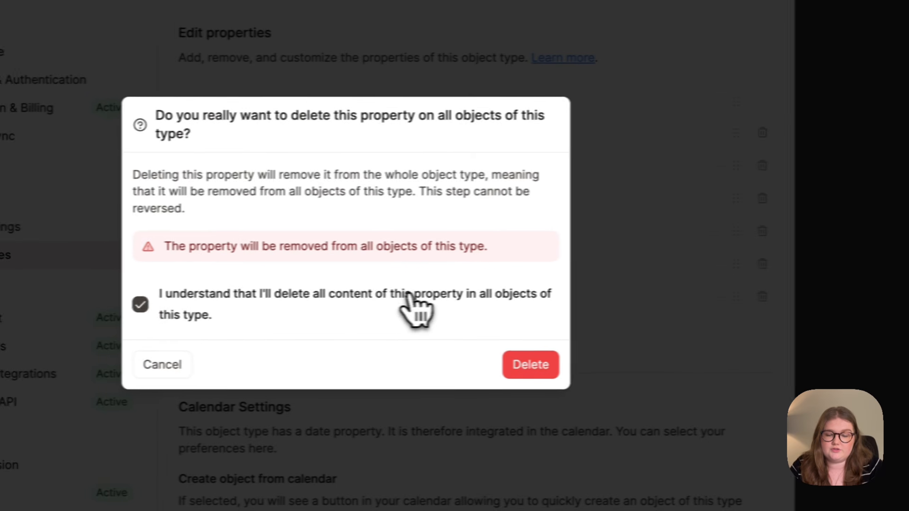
click(453, 367)
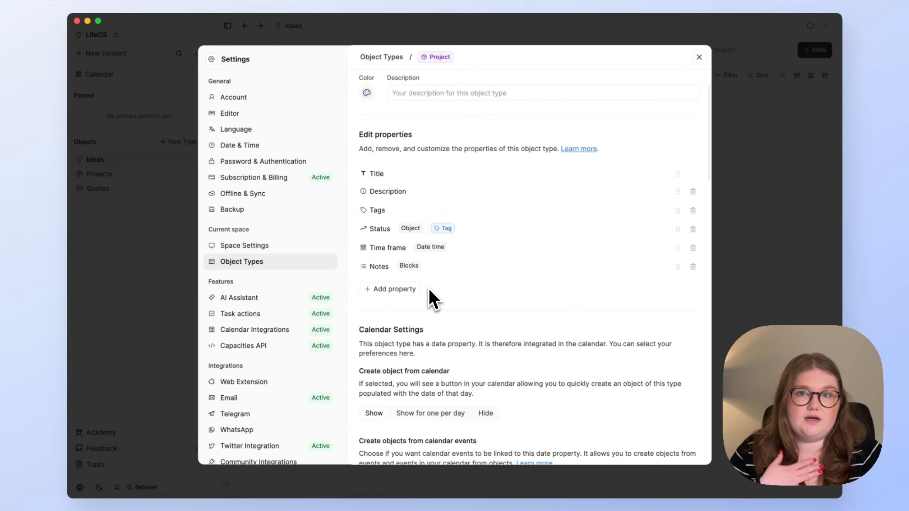
- Add a Date time property named "Started on?" to the Project object type
click(416, 289)
click(449, 402)
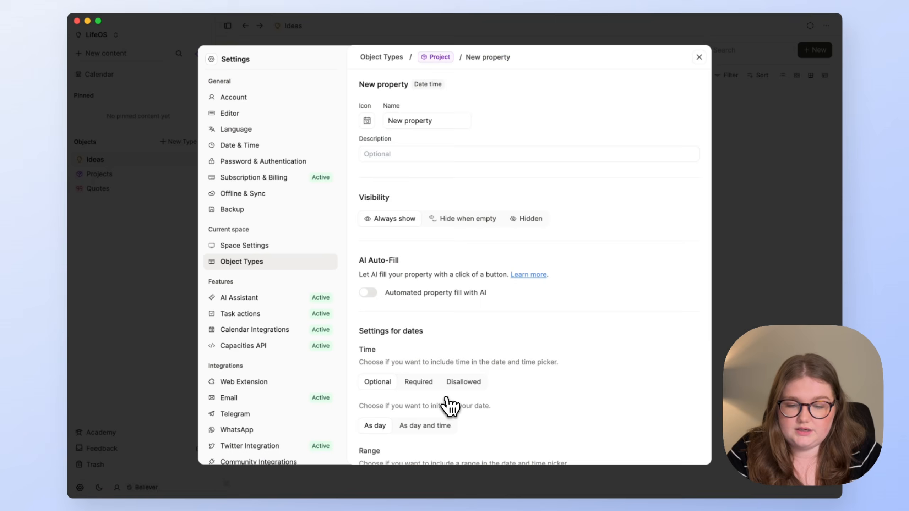
key(BackSpace)
text(St)
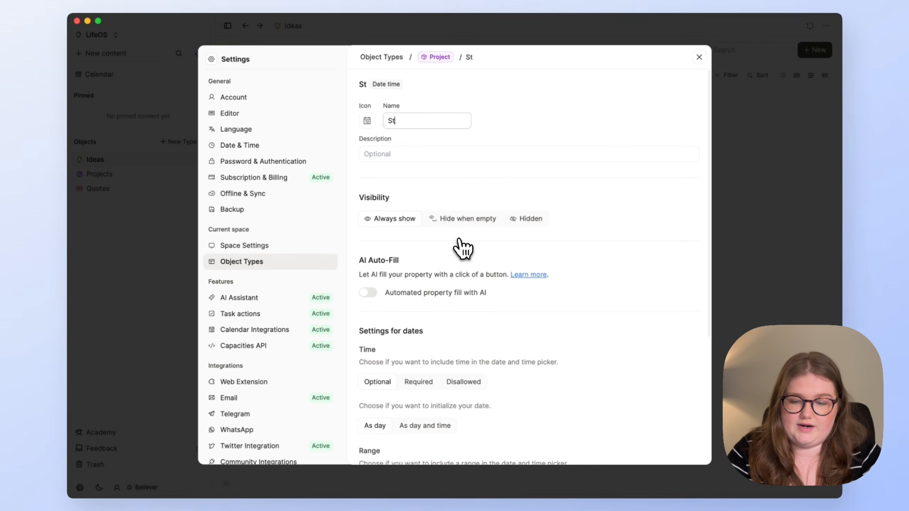
text(arted on?)
click(440, 59)
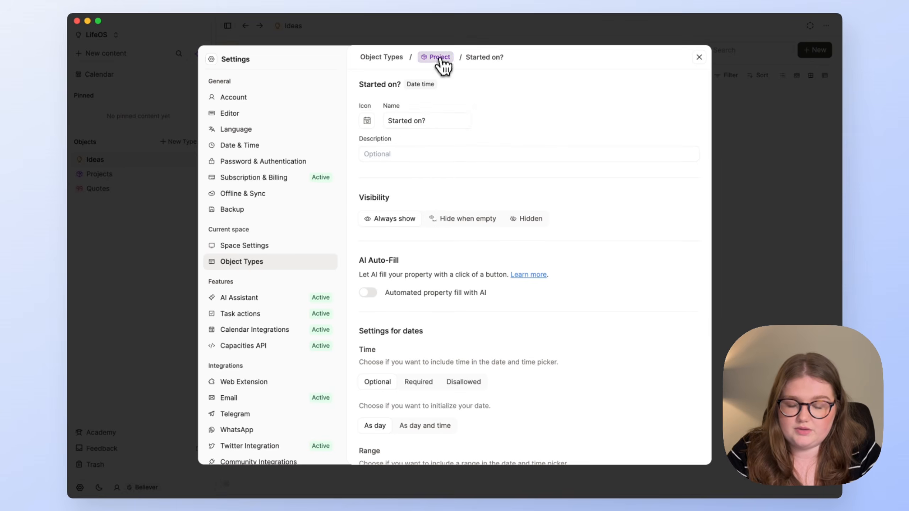
- Add a Text property named "Context?" to the Project object type
scroll(426, 251, down, 2)
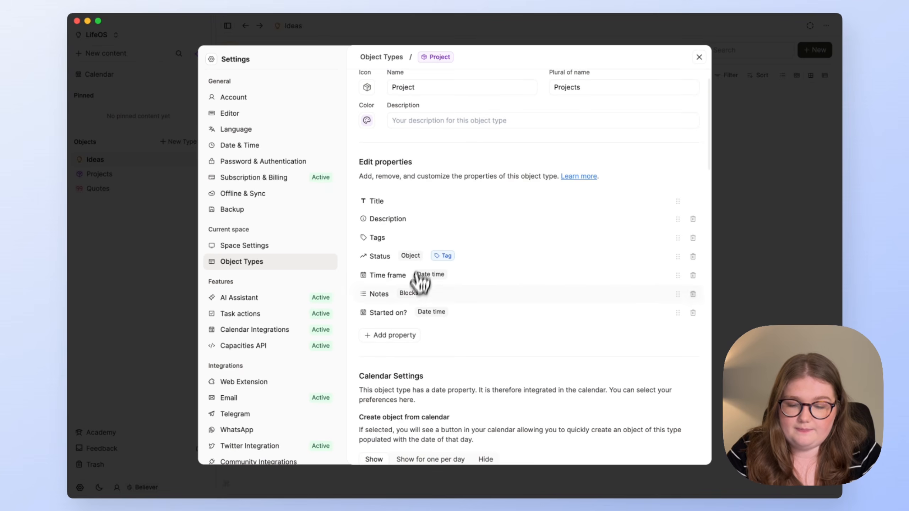
click(395, 335)
click(411, 162)
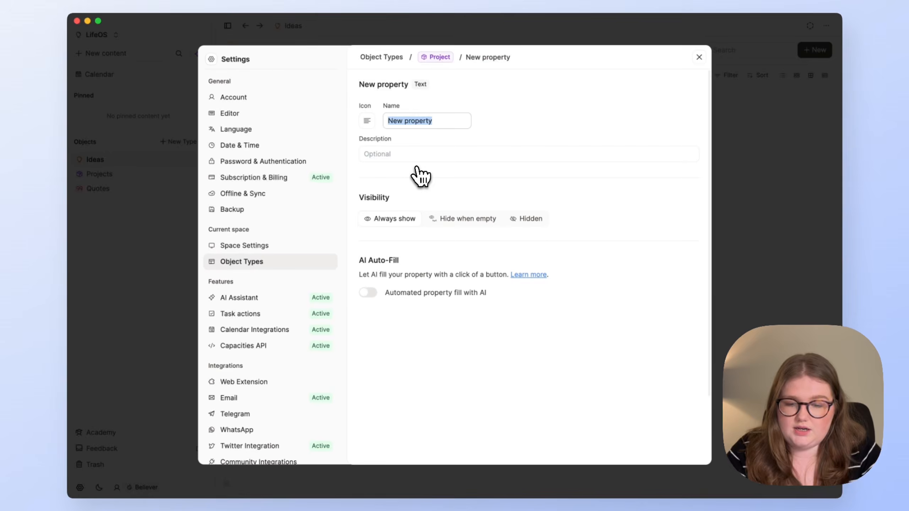
text(Context)
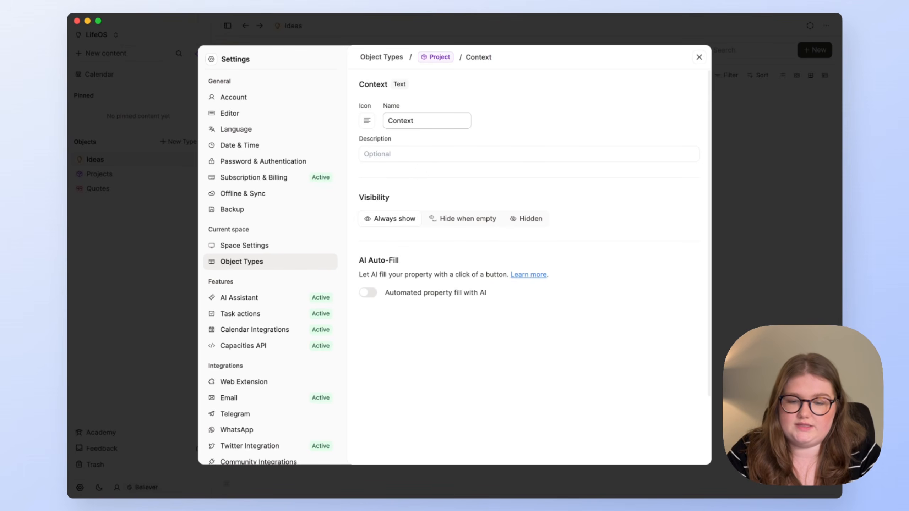
text(?)
click(435, 57)
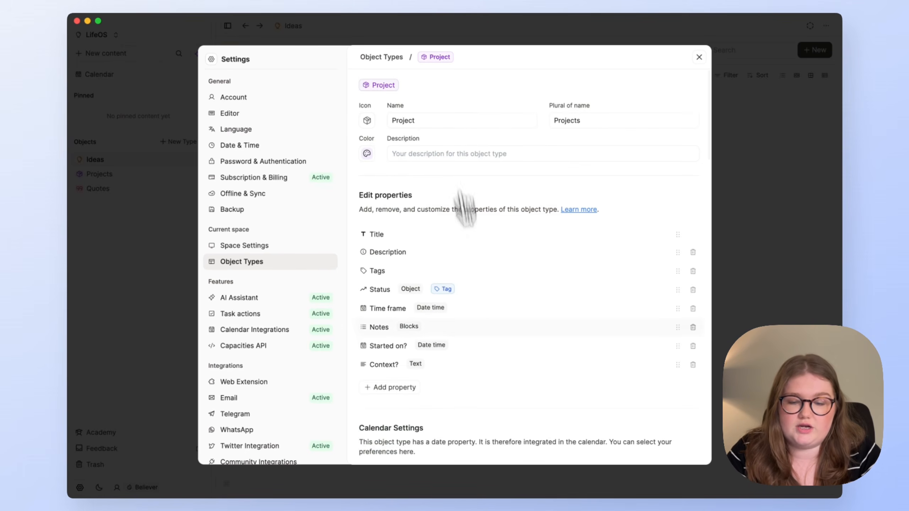
- Add a Text property named "Stopper" to the Project object type
scroll(465, 207, down, 2)
click(394, 318)
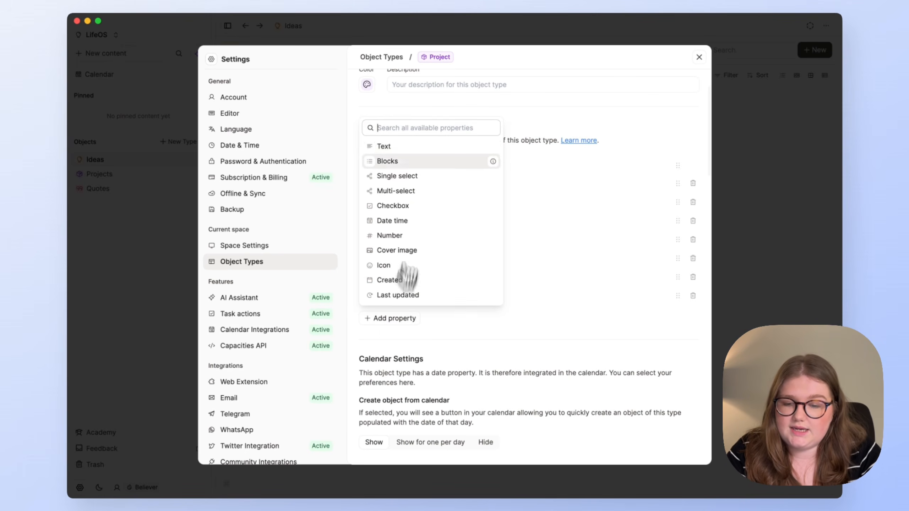
click(424, 145)
text(Stopper)
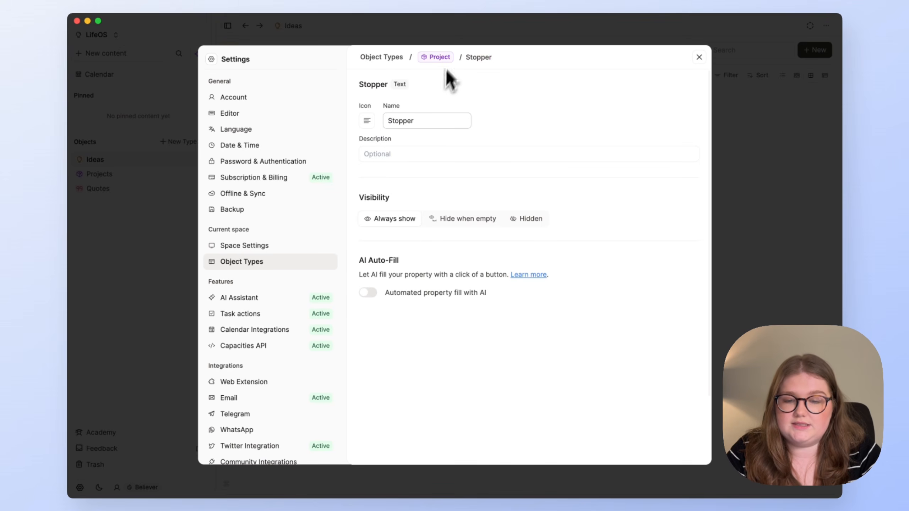
click(444, 57)
scroll(474, 243, down, 2)
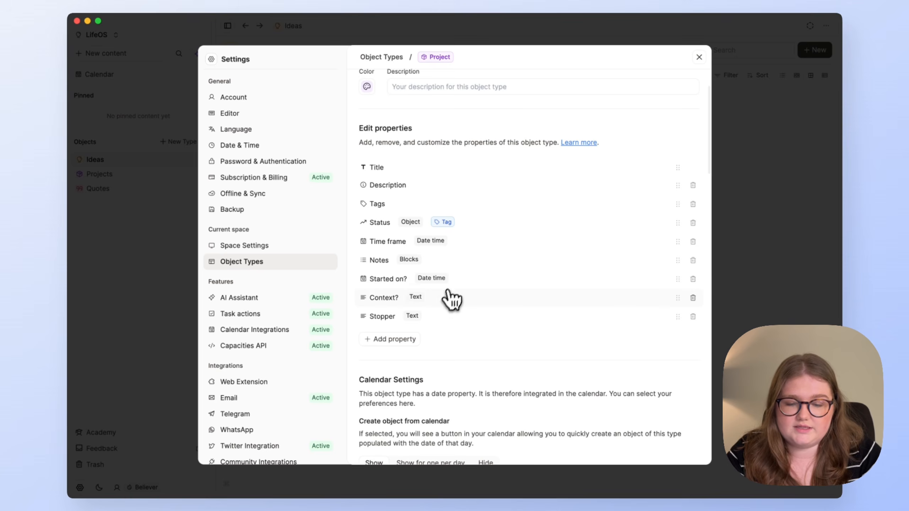
- Restrict the Project type's Status property to a fixed set of tags, apply the change, and leave the settings
scroll(484, 277, up, 2)
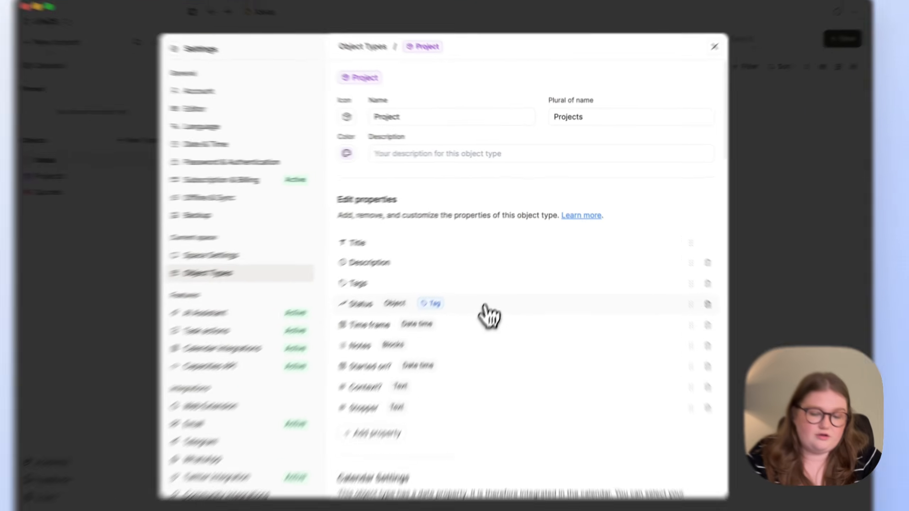
click(491, 293)
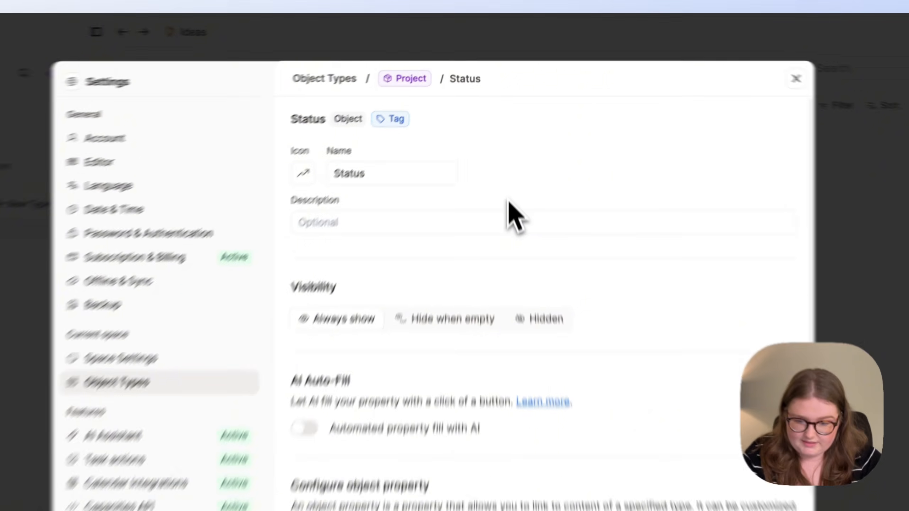
scroll(508, 202, down, 3)
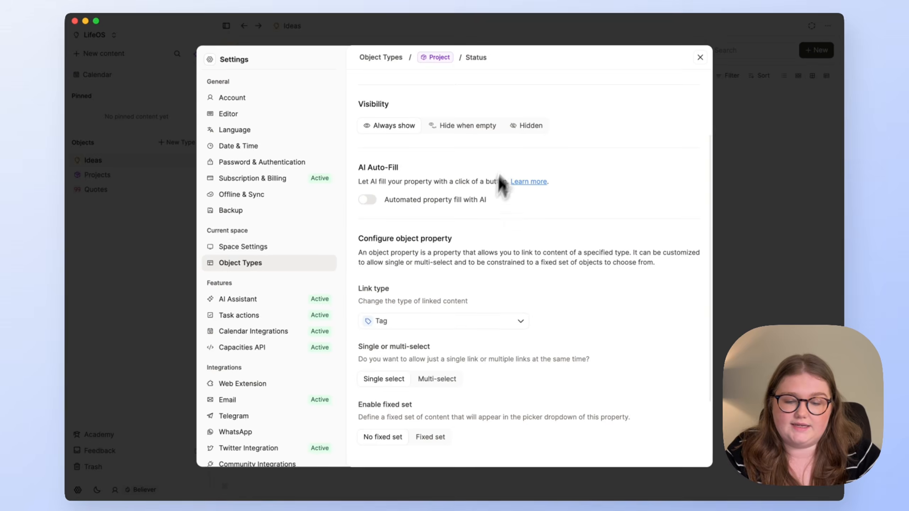
scroll(422, 475, down, 2)
scroll(451, 322, down, 1)
click(433, 364)
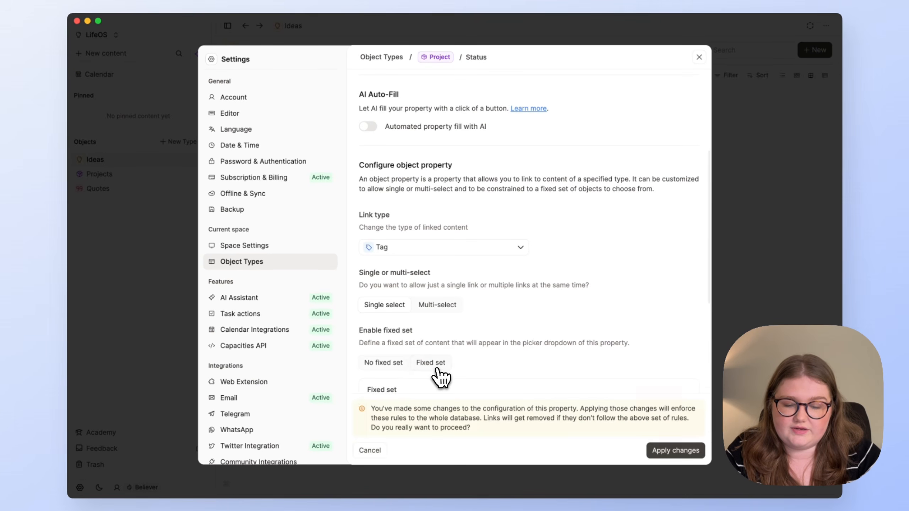
click(675, 450)
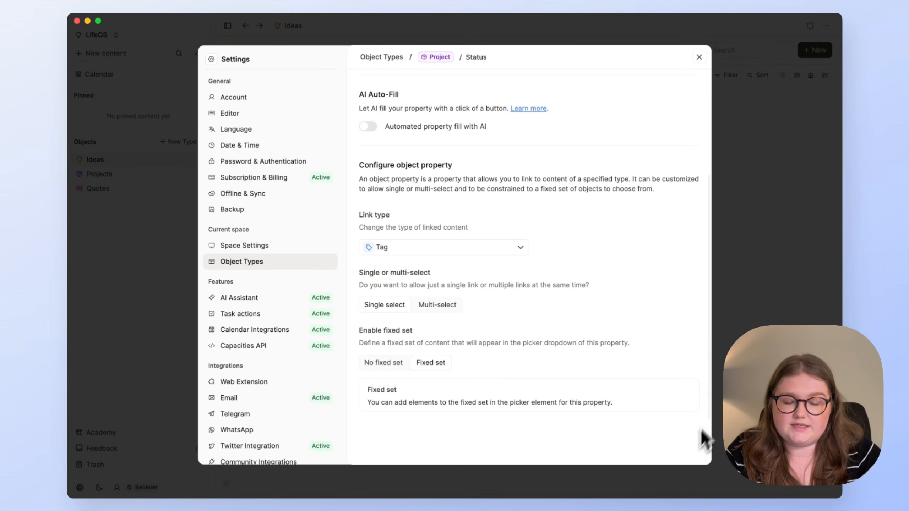
scroll(679, 401, up, 5)
key(Escape)
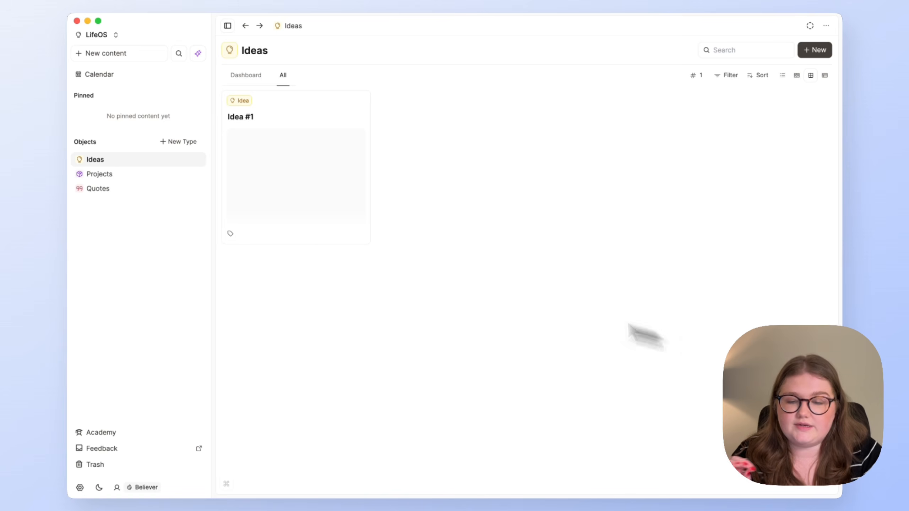
- Create an "in progress" tag as the status of Project #1 in the Projects overview
click(134, 173)
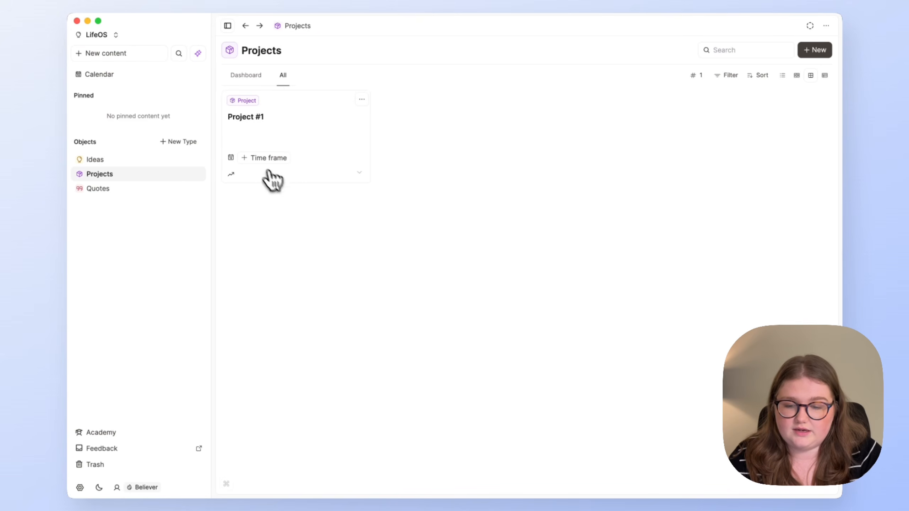
click(359, 174)
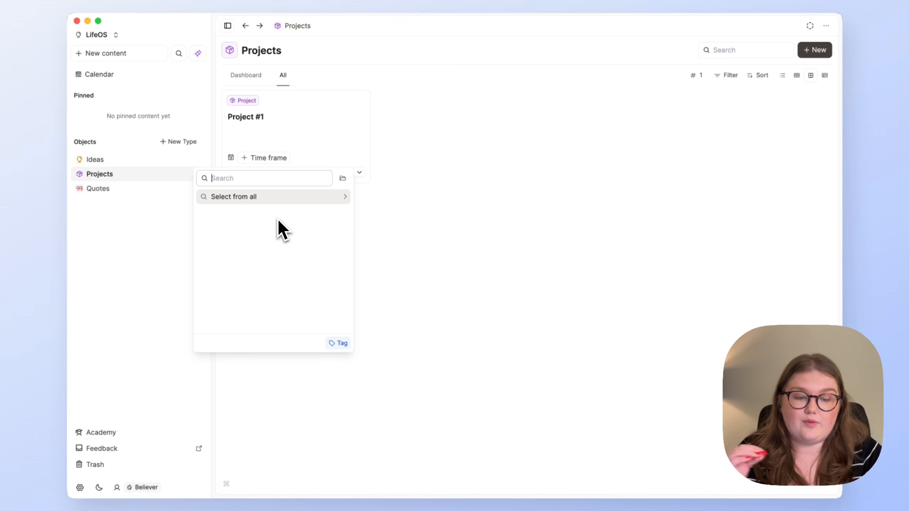
text(in progress)
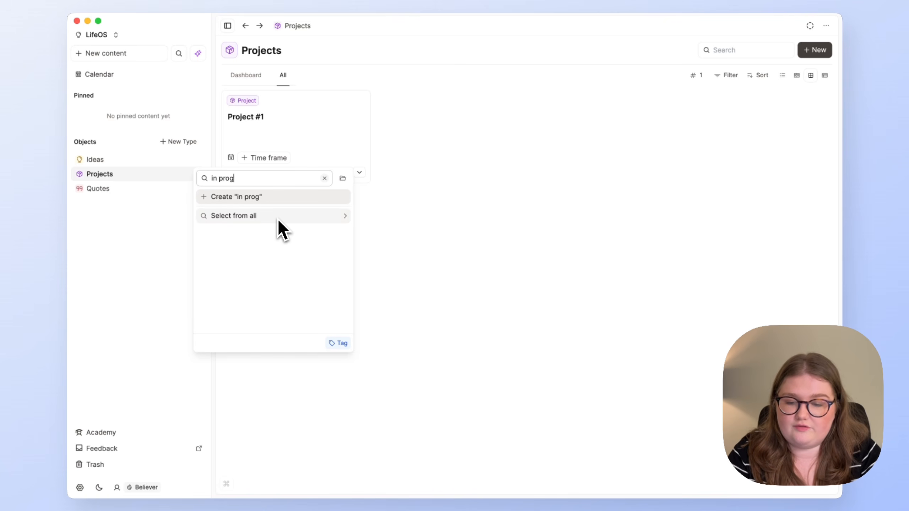
click(278, 207)
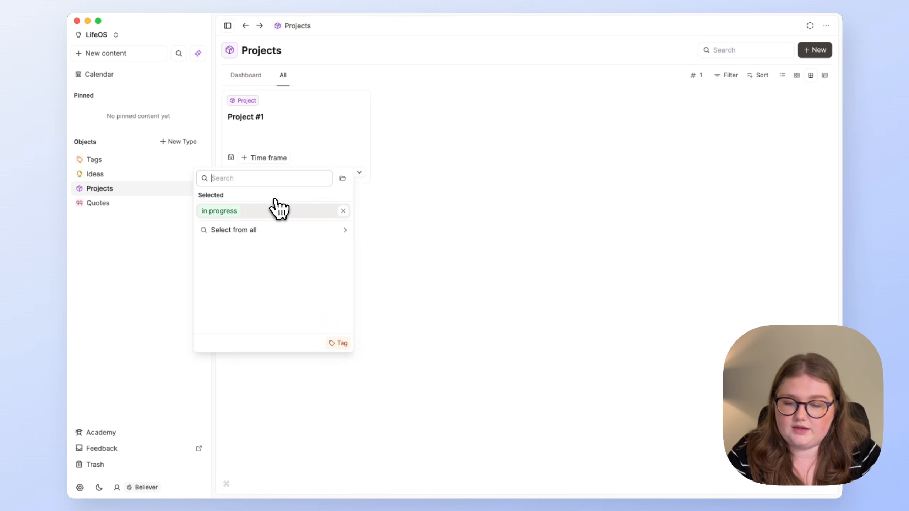
click(399, 246)
- Create a new tag titled "pkm" in the Tags overview
click(168, 160)
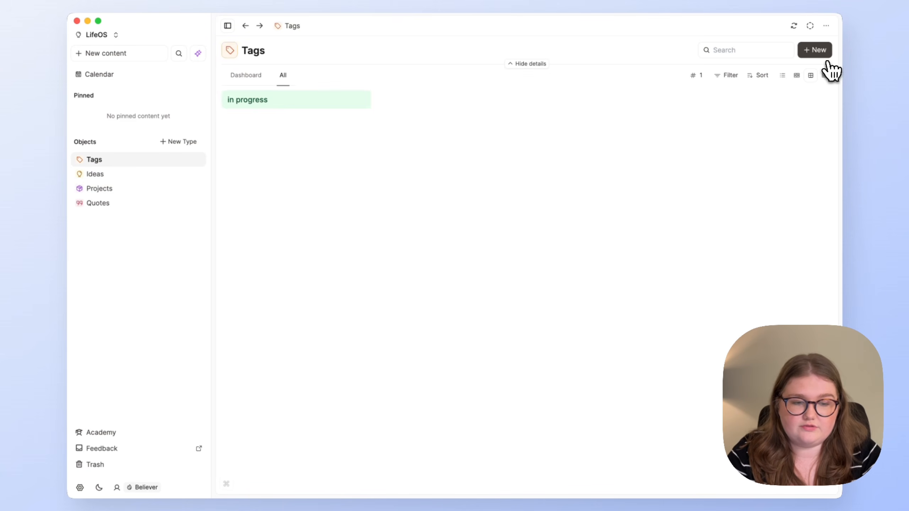
click(816, 54)
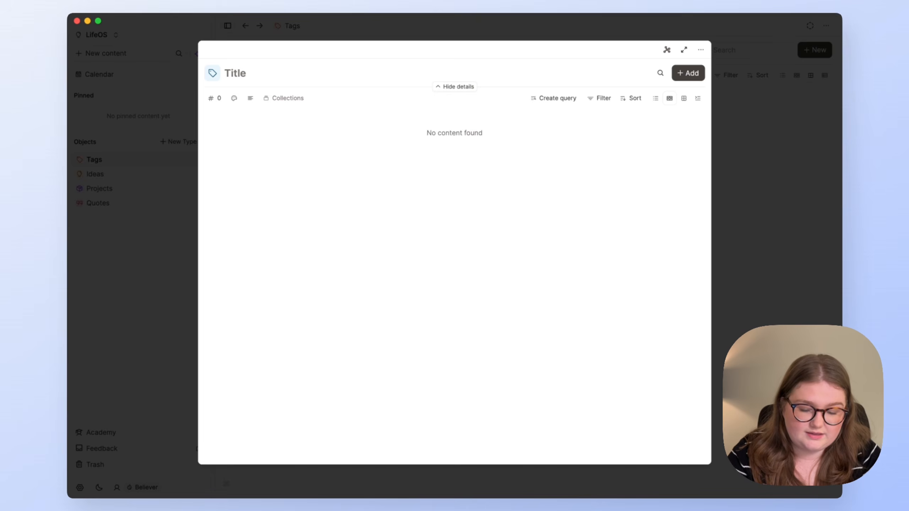
text(pkm)
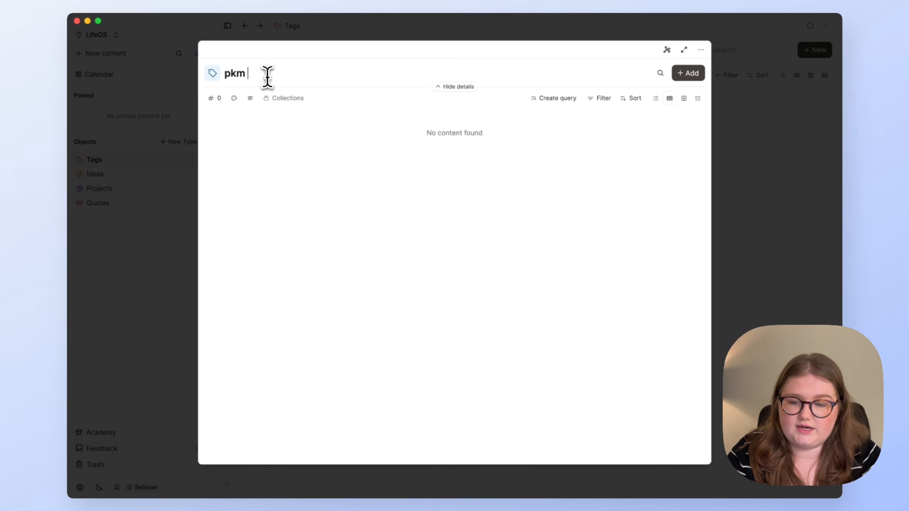
click(88, 223)
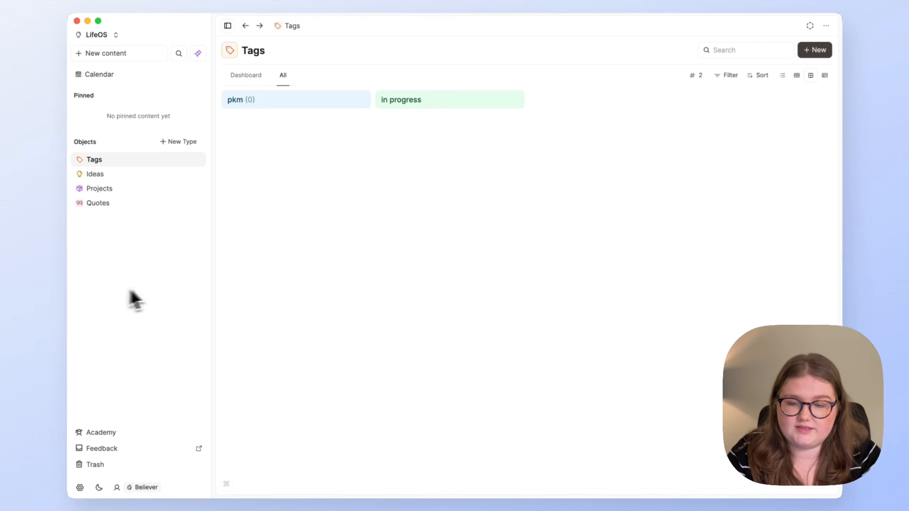
- Check which status options the picker offers for Project #1 and for a new blank project
click(143, 190)
click(357, 173)
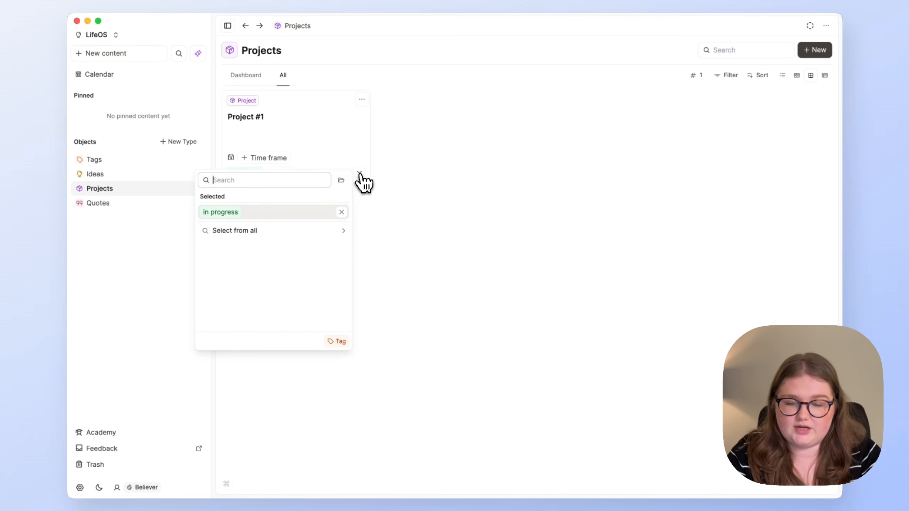
click(810, 53)
click(329, 95)
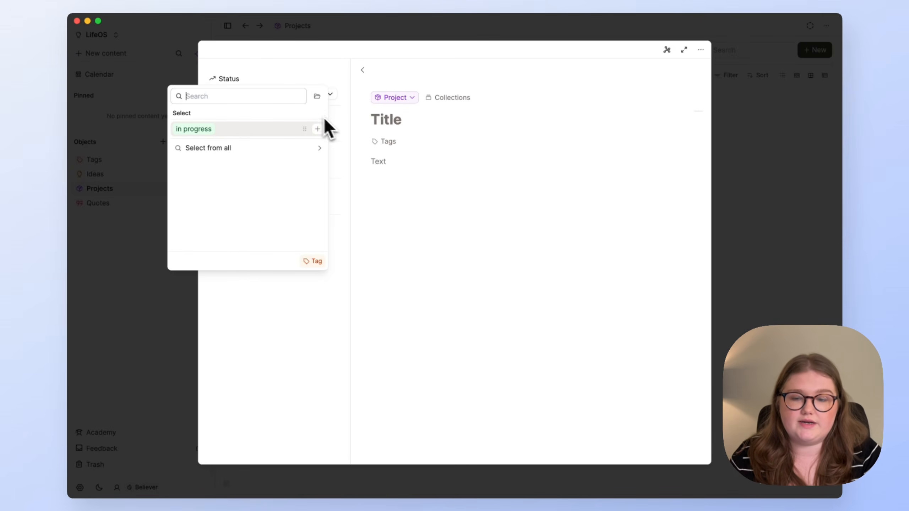
click(458, 191)
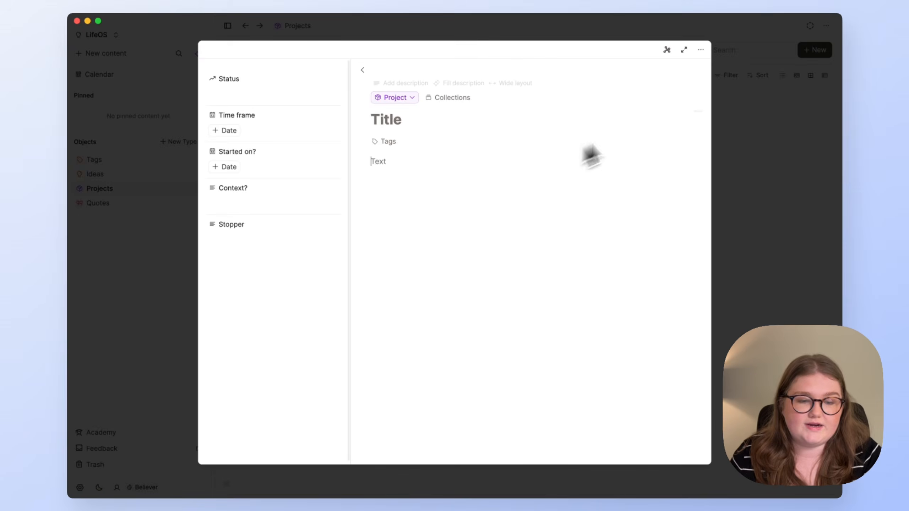
click(771, 97)
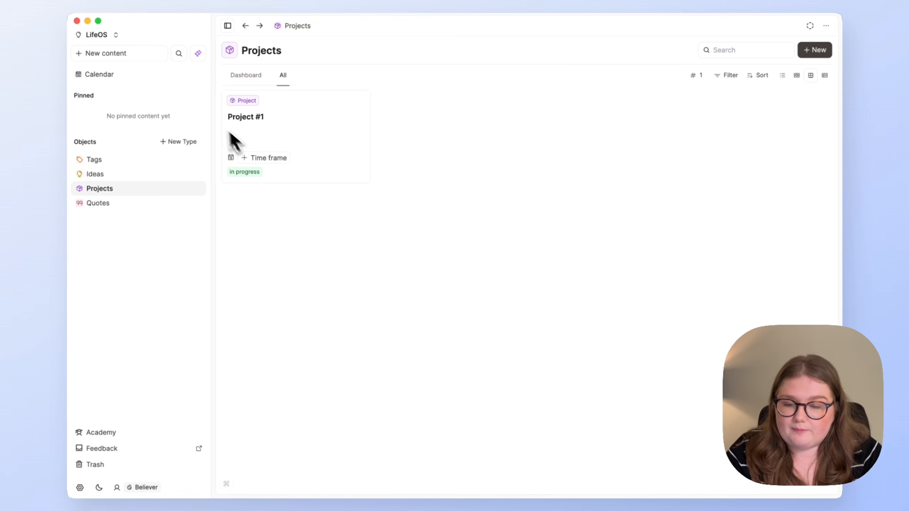
- Move Tags below Quotes in the object type list and open Project #1 as a full page
drag(127, 159, 118, 204)
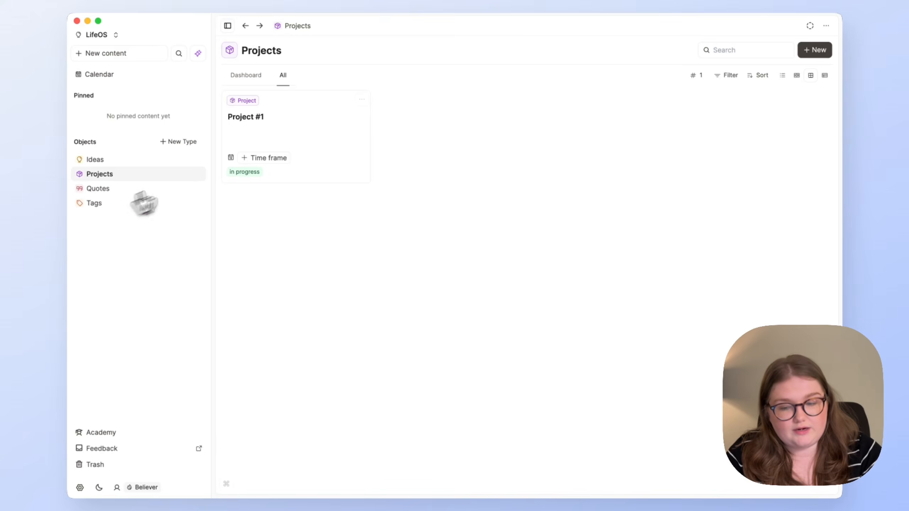
click(296, 122)
click(684, 50)
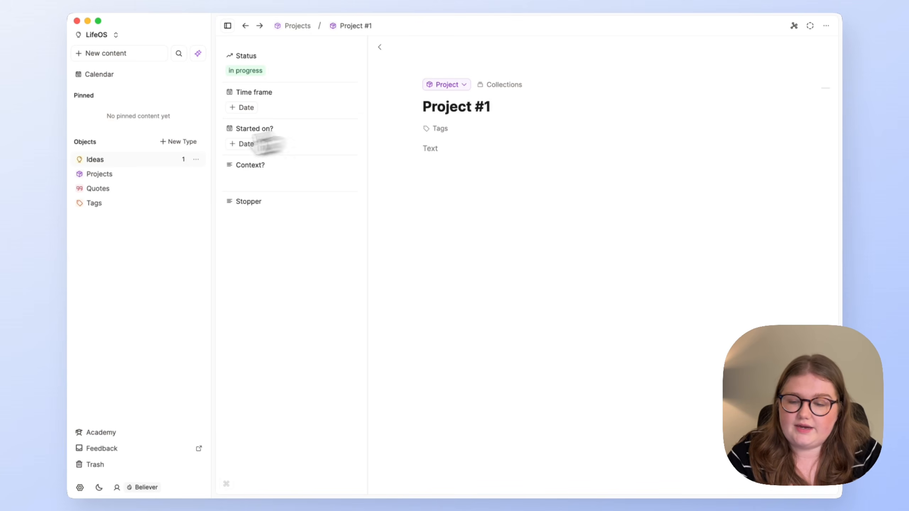
- Start a custom object type with "Milestones" as both its name and its plural name
click(176, 161)
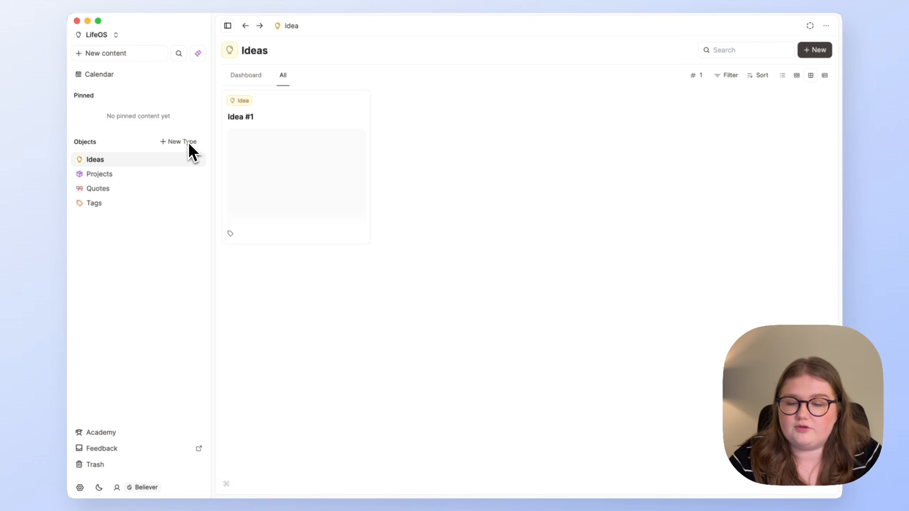
click(188, 140)
click(258, 131)
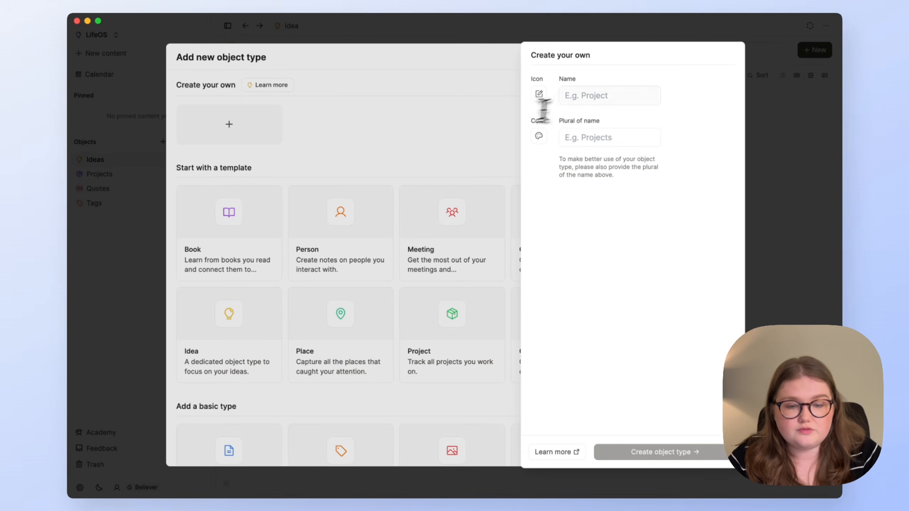
click(578, 96)
text(Milestones)
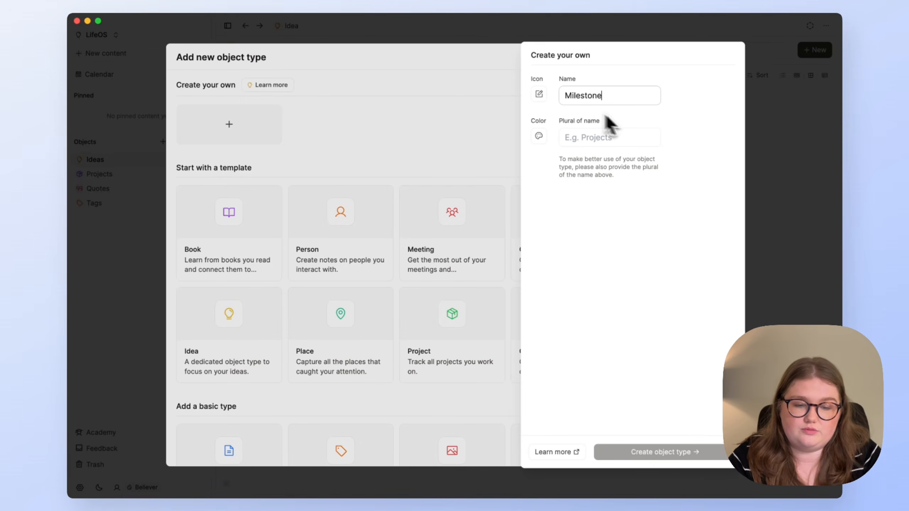
click(614, 143)
text(Milestone)
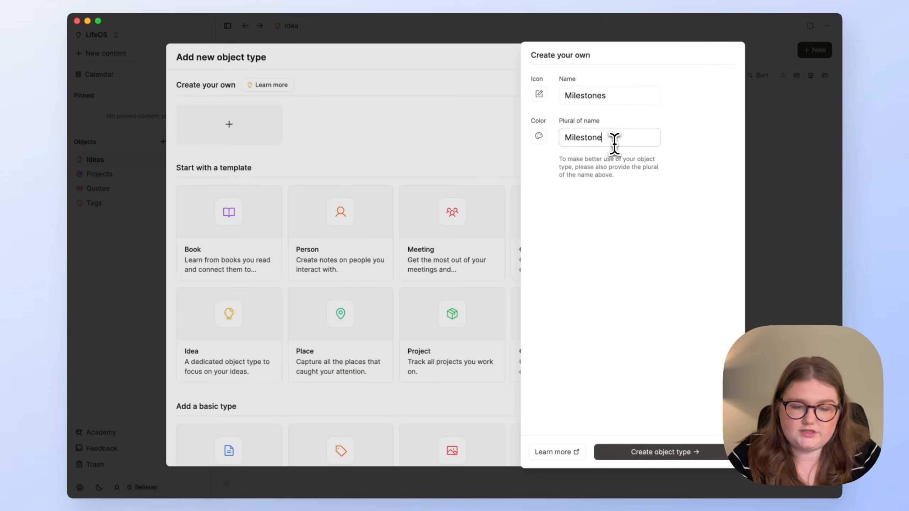
text(s)
- Give the Milestones type a trophy icon and green color, and create the object type
click(539, 94)
click(376, 153)
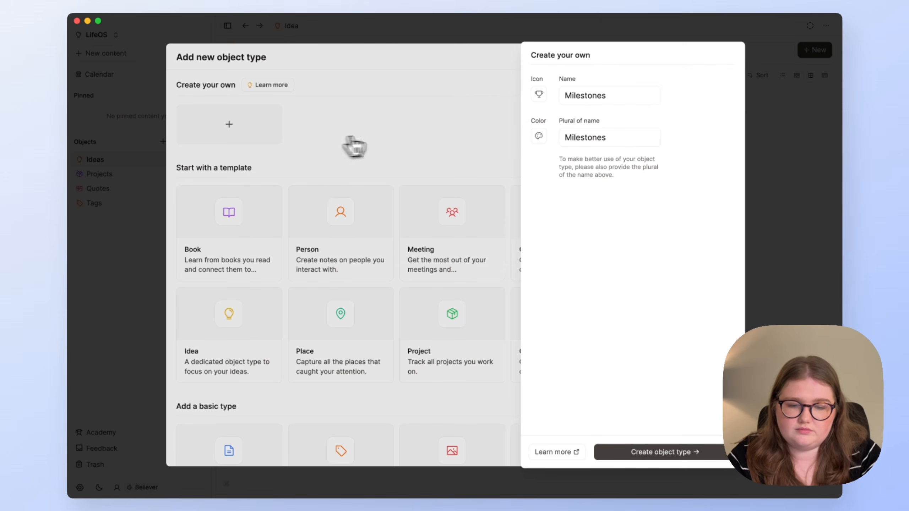
click(538, 135)
click(465, 160)
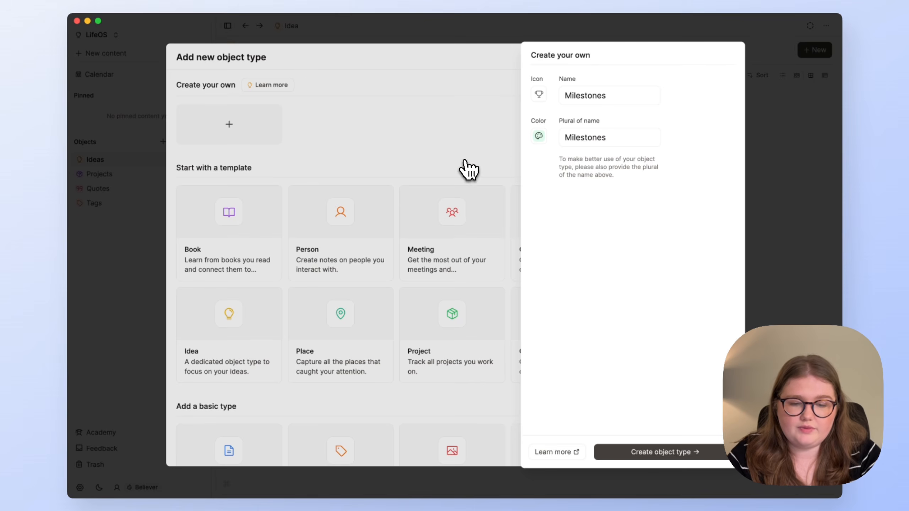
click(655, 456)
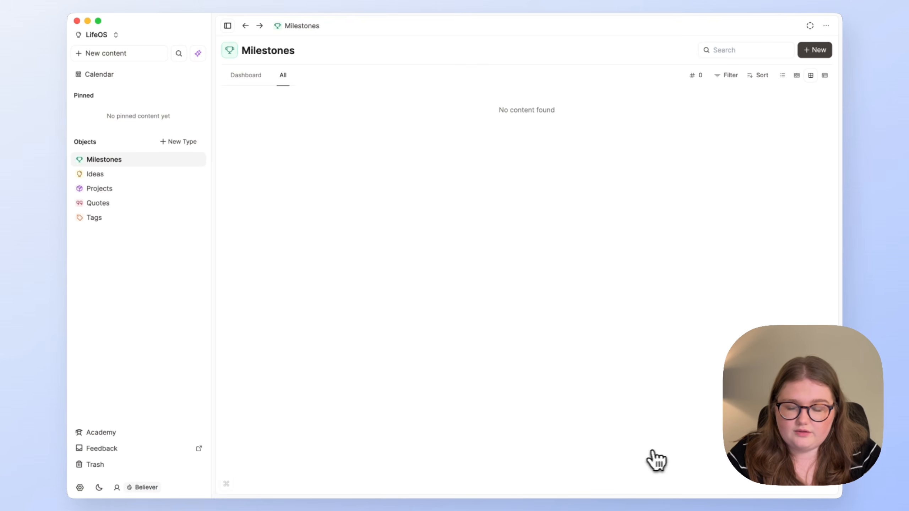
- Add a Cover image property to the Milestones object type in its settings
click(186, 159)
click(250, 245)
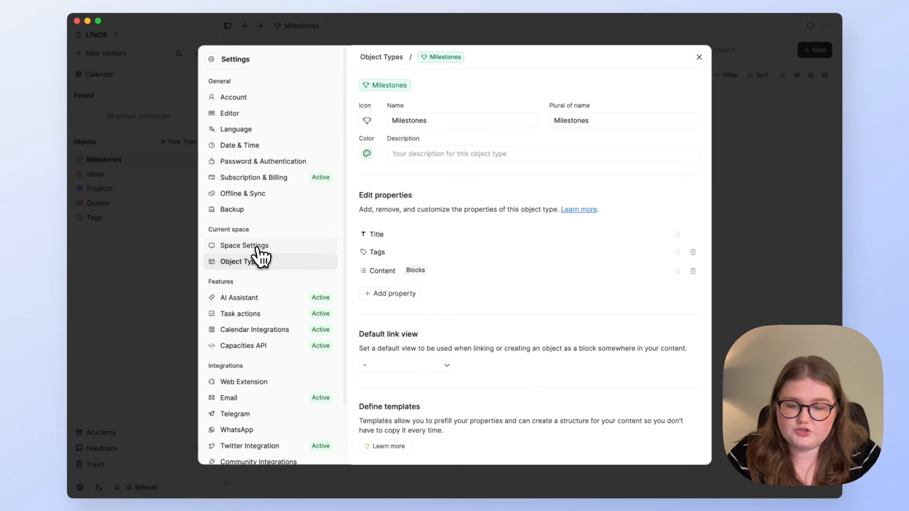
click(411, 297)
click(425, 225)
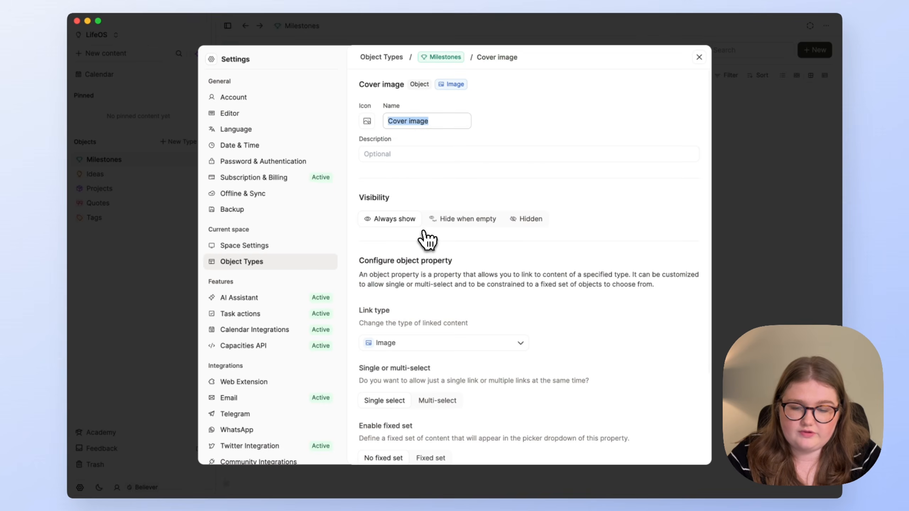
click(442, 57)
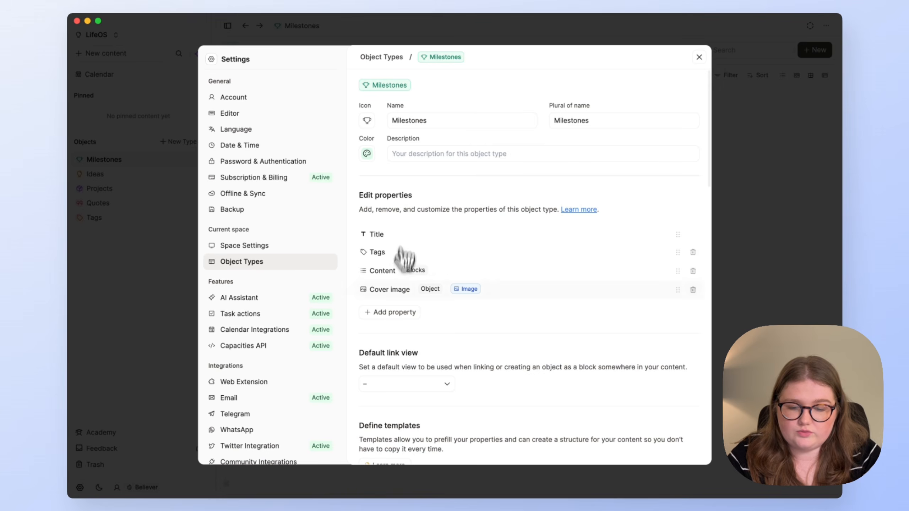
- Add a Date time property named "Achieved on" to the Milestones object type and leave the settings
click(393, 312)
click(411, 203)
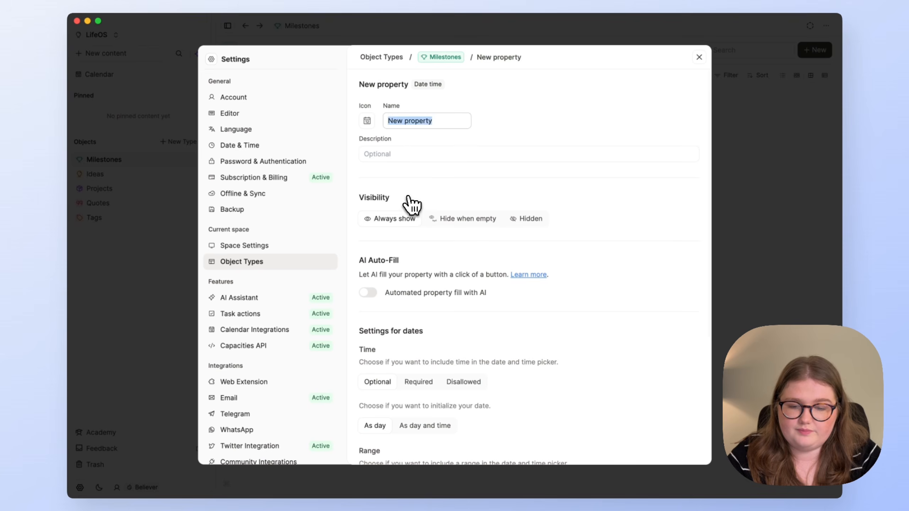
text(Achieved o)
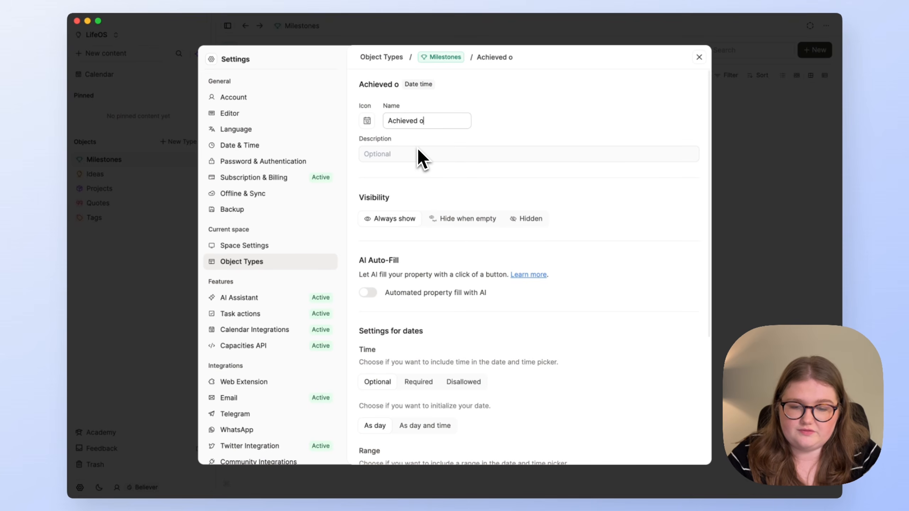
text(n)
click(443, 59)
scroll(456, 215, down, 2)
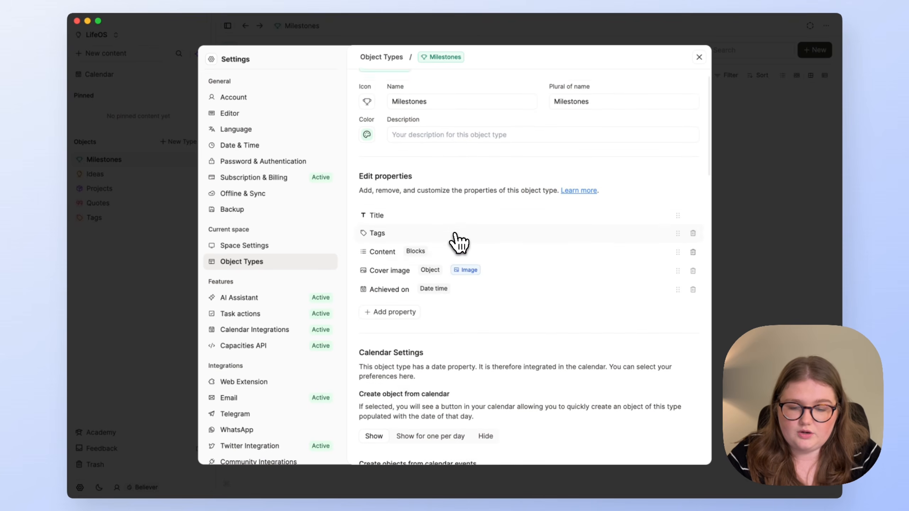
scroll(457, 240, up, 1)
click(115, 245)
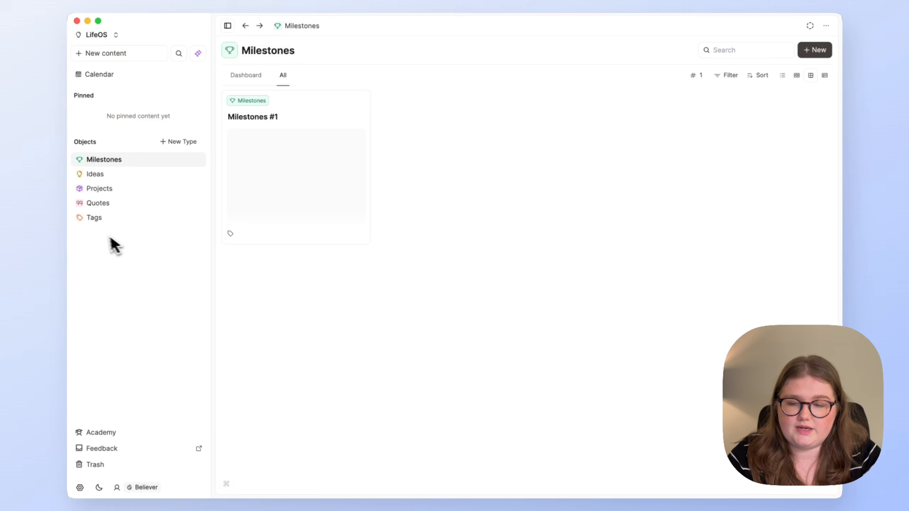
- Open the calendar to view today's daily page with its object creation options
click(133, 75)
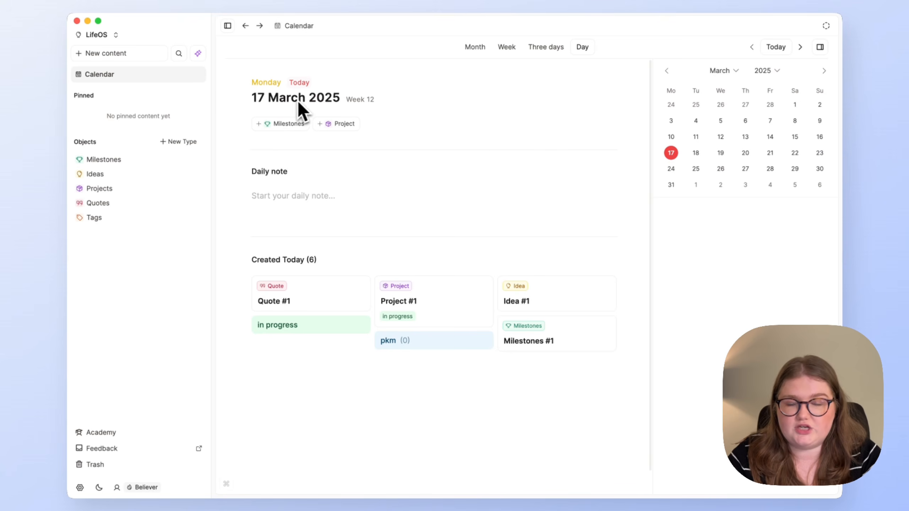
- Create a milestone titled "Finally filmed the LifeOS video!" from today's daily page
click(283, 125)
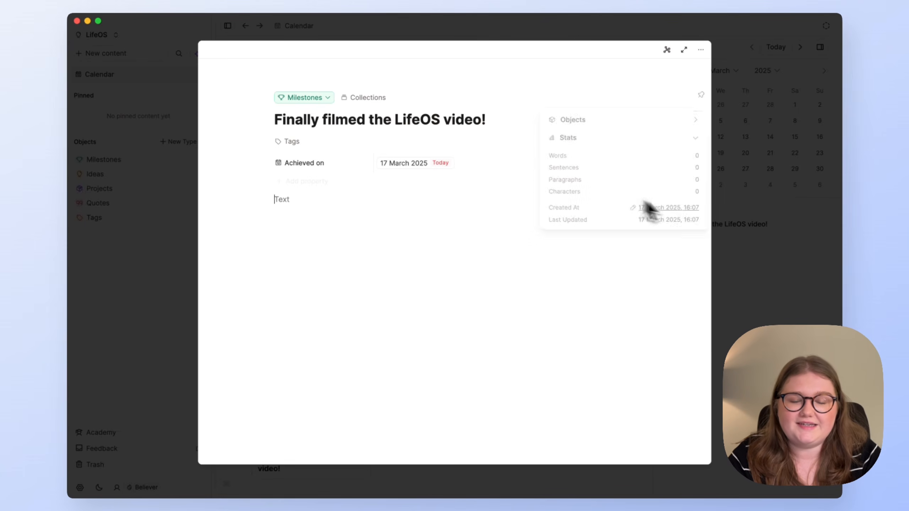
click(758, 287)
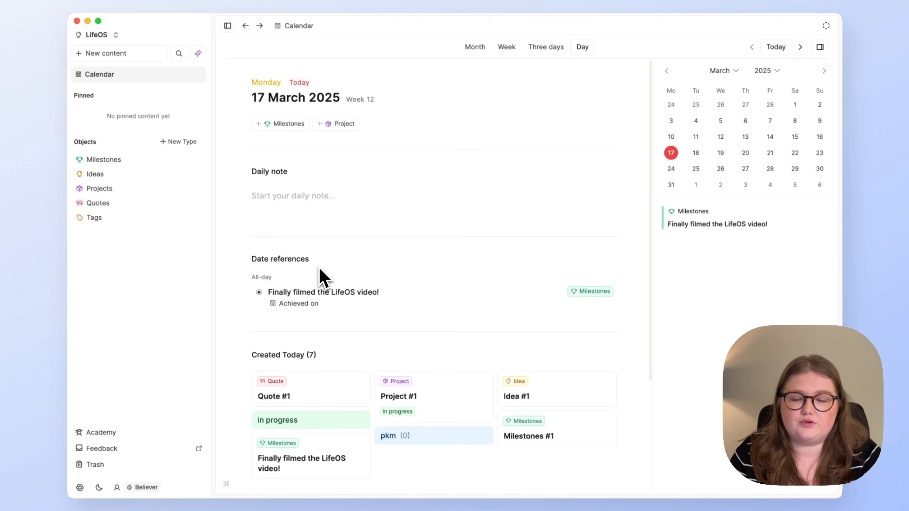
- Rename the "Milestones #1" object to "2000 Subscribers" from the Milestones overview
click(164, 164)
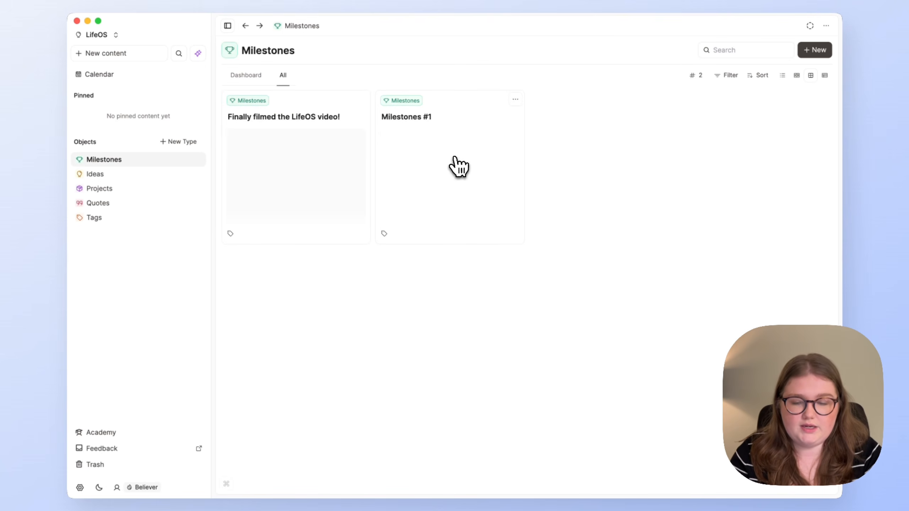
click(466, 118)
triple_click(382, 120)
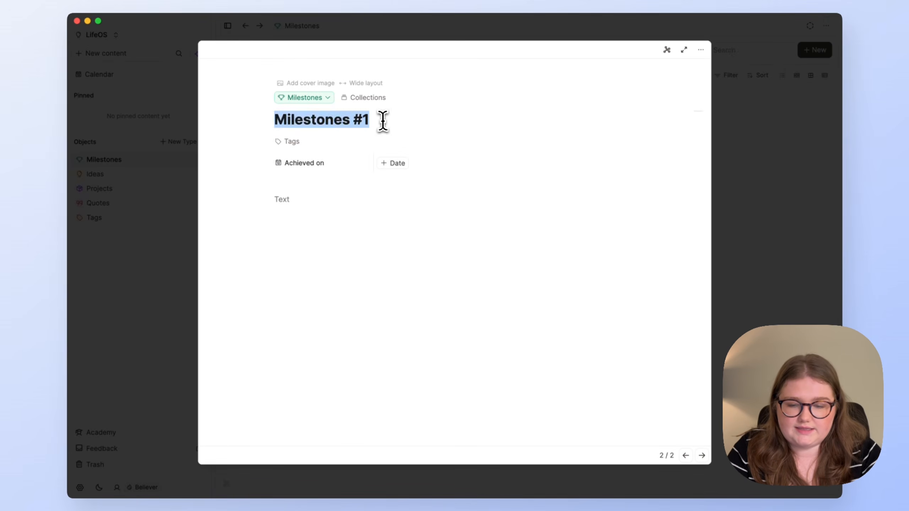
text(2000 Subscribers)
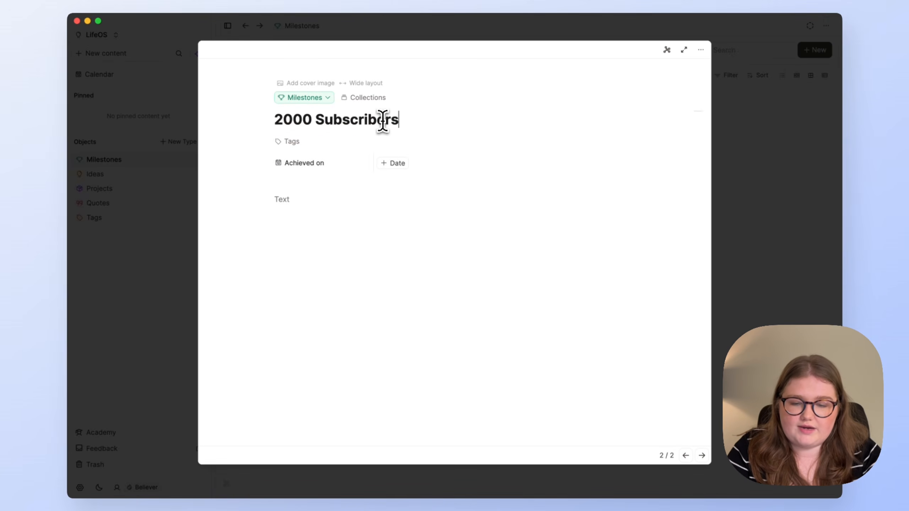
key(Escape)
- Create a new milestone titled "Moved house" in the Milestones overview
click(823, 51)
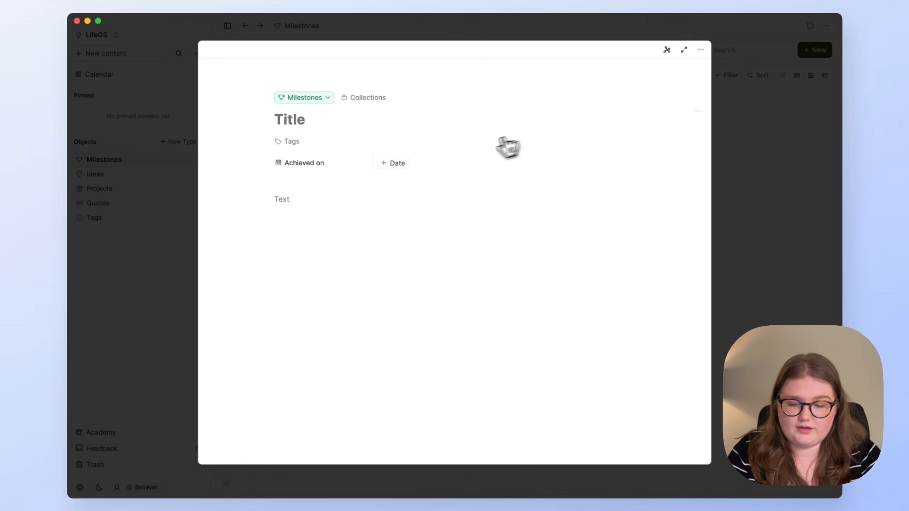
text(Moved house)
key(Escape)
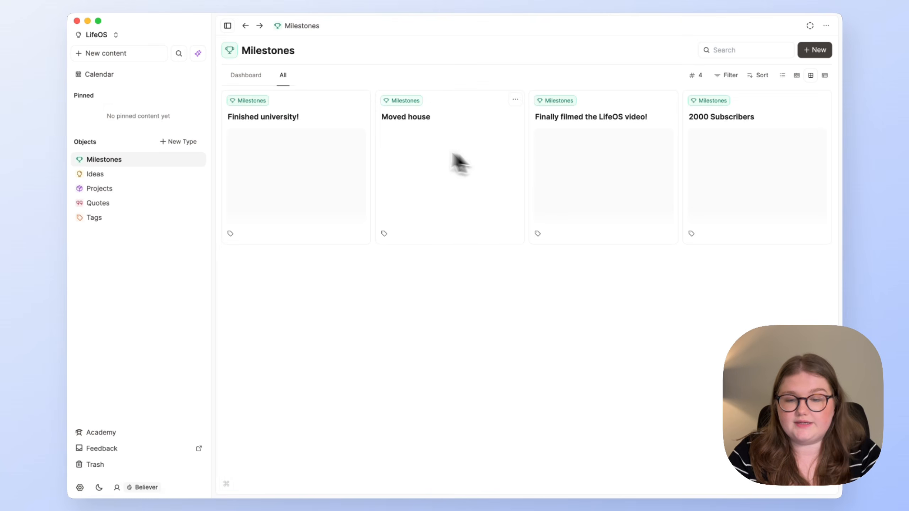
- Customize the Milestones card view to show the "Achieved on" property and leave out Tags
click(362, 99)
mouse_move(306, 209)
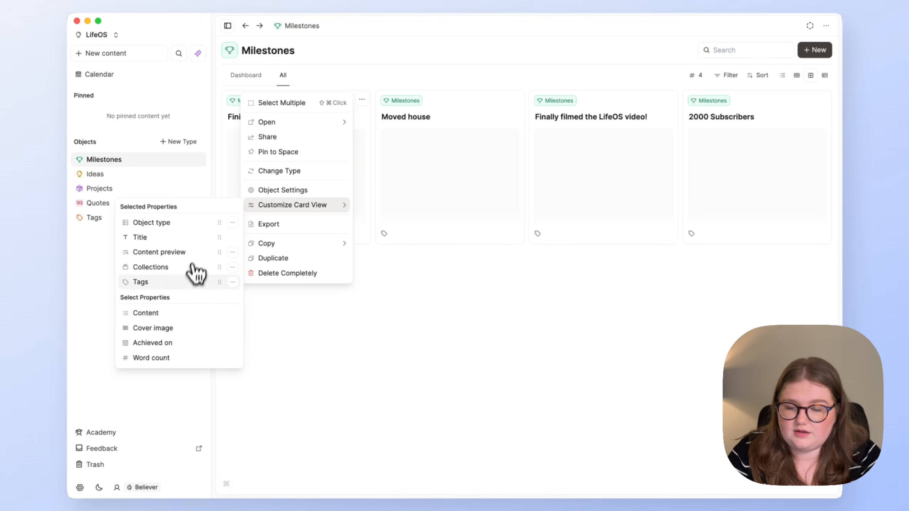
click(177, 344)
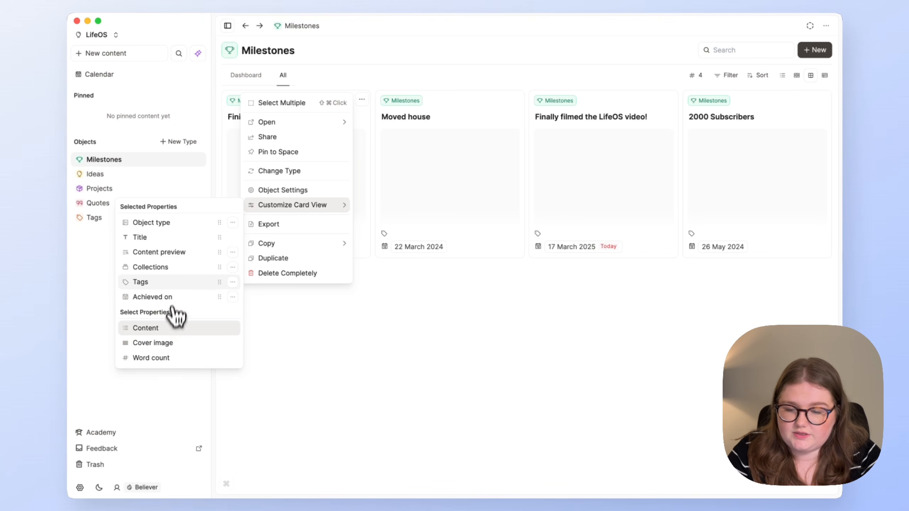
click(175, 282)
click(412, 319)
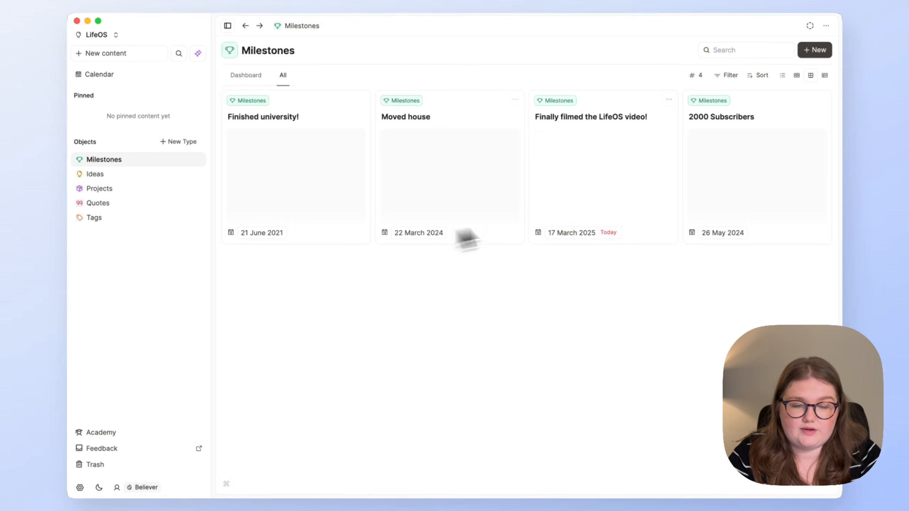
- Sort all milestones by "Achieved on" with the newest first
click(760, 76)
click(699, 100)
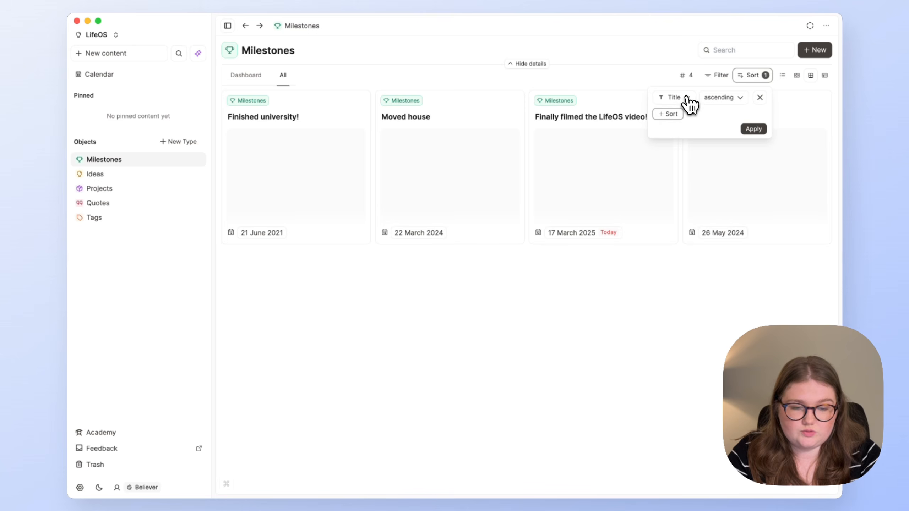
click(682, 102)
click(689, 225)
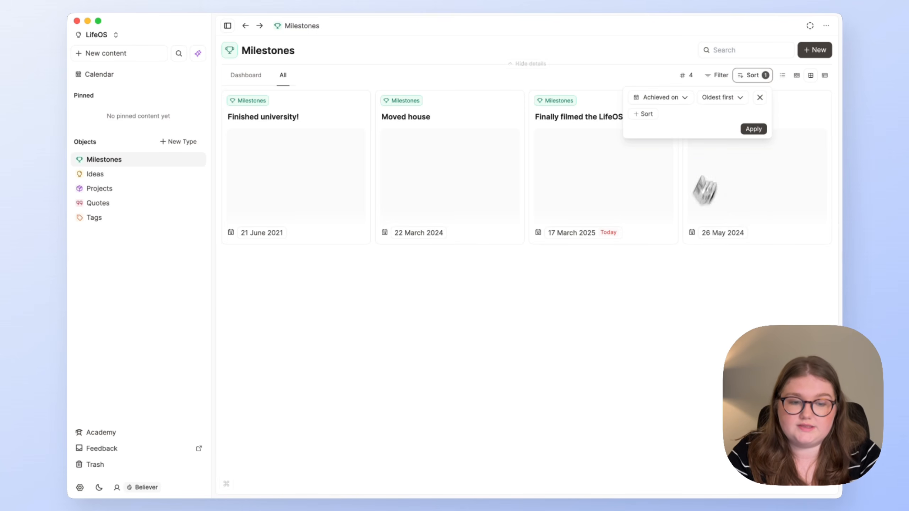
click(731, 98)
click(706, 152)
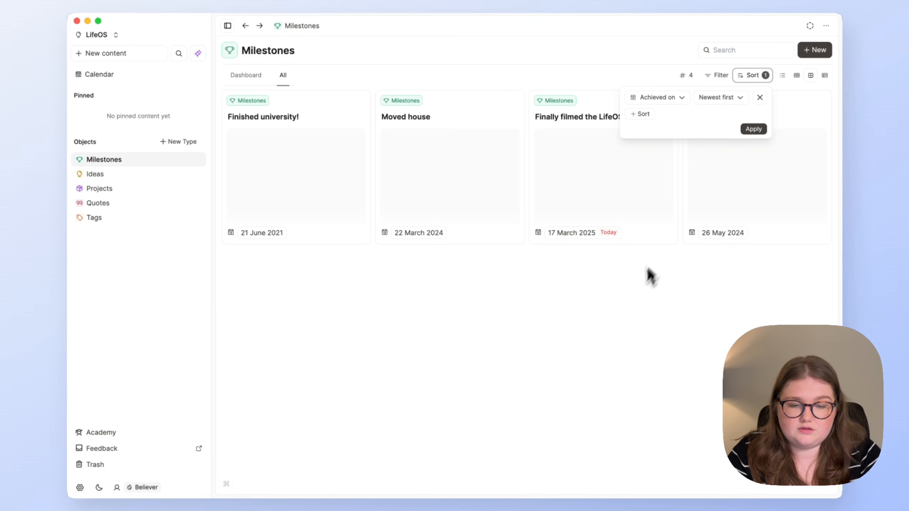
click(637, 293)
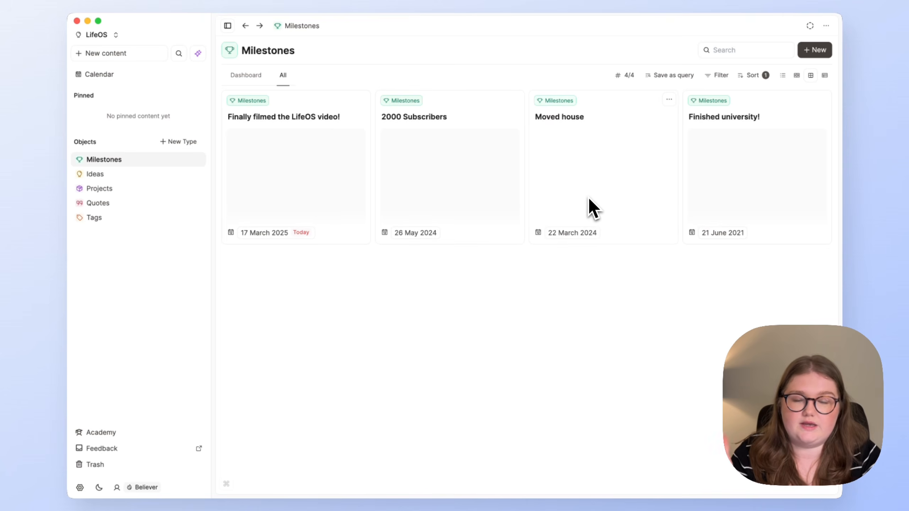
- Save the sorted milestones as a query named "Milestone Timeline" with a trophy icon
click(668, 81)
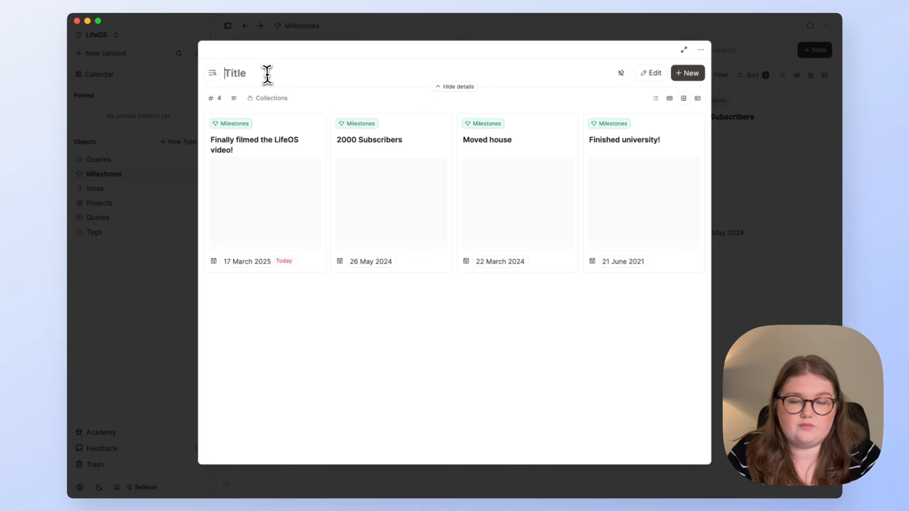
text(Mi)
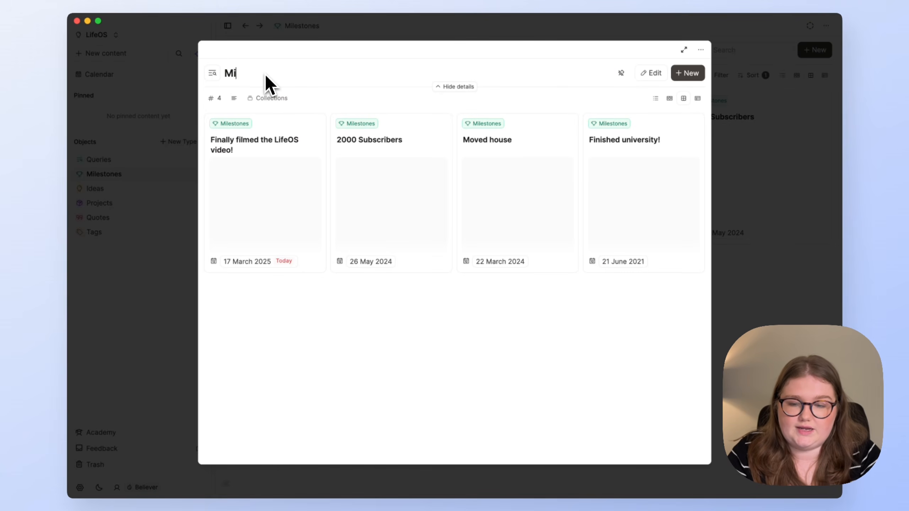
text(lestone Timeline)
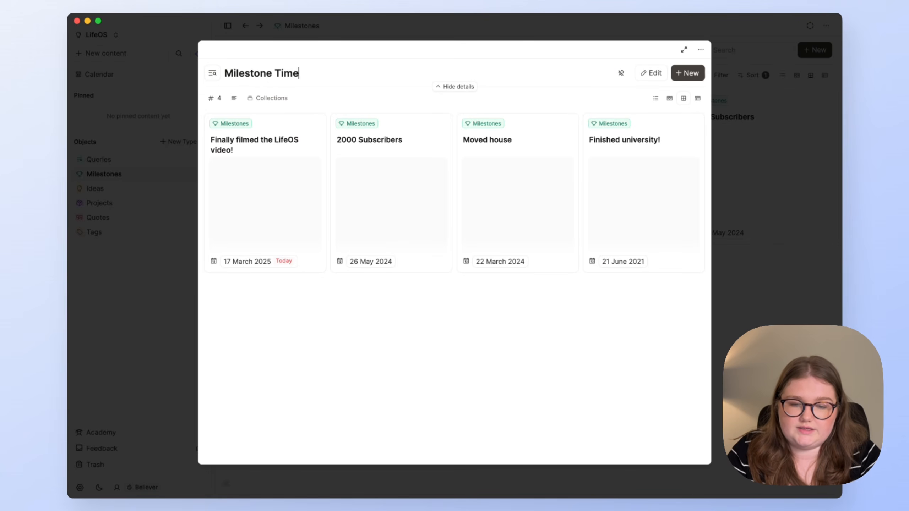
click(212, 73)
click(239, 117)
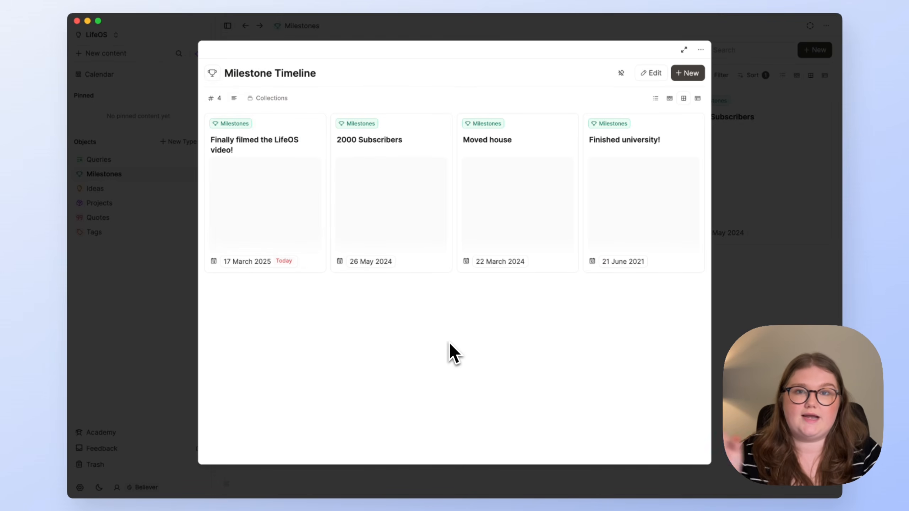
key(Escape)
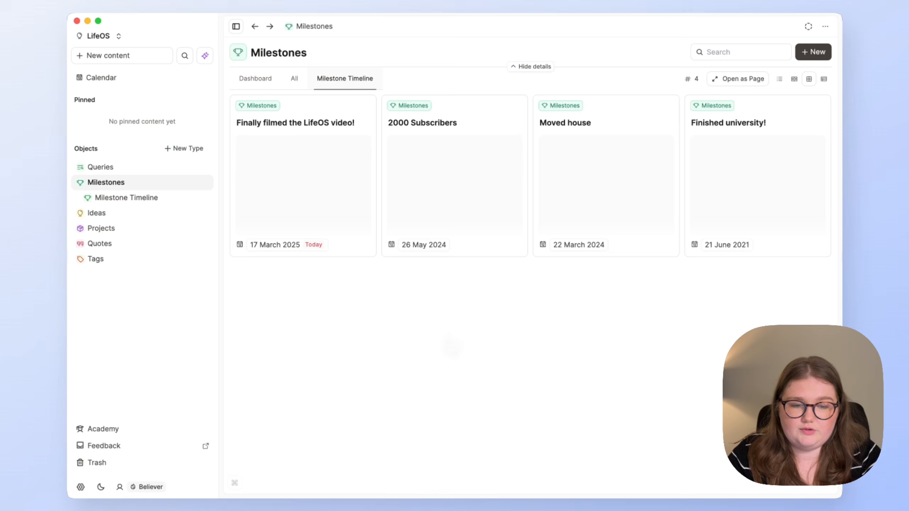
- View the Milestone Timeline query on its own page and compare it with the full list within Milestones
click(119, 198)
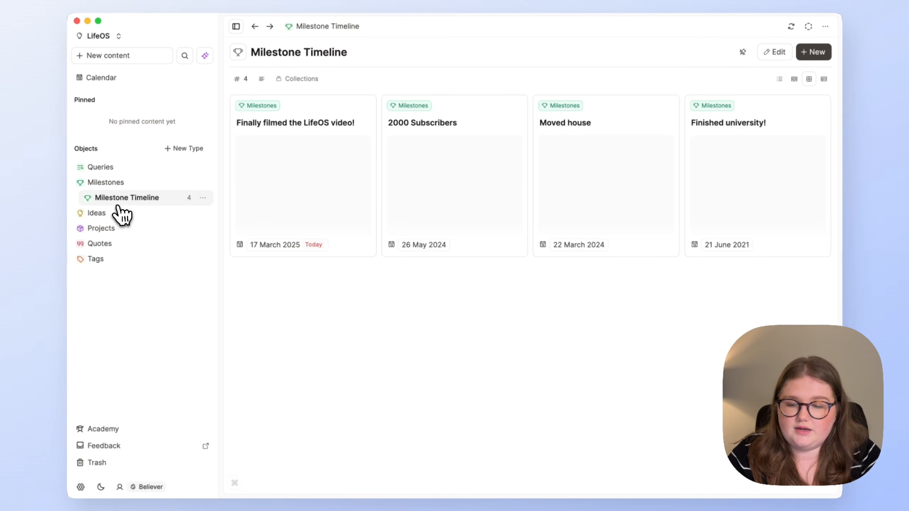
click(130, 184)
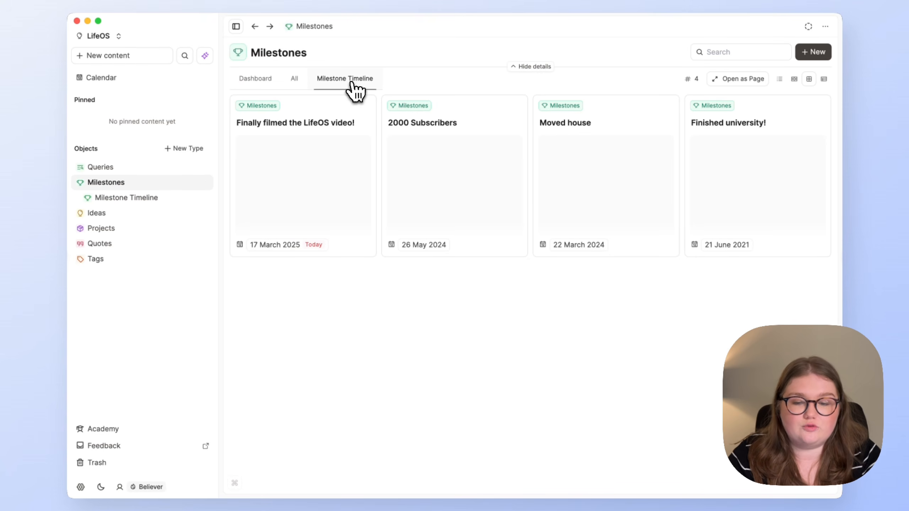
click(294, 81)
click(327, 88)
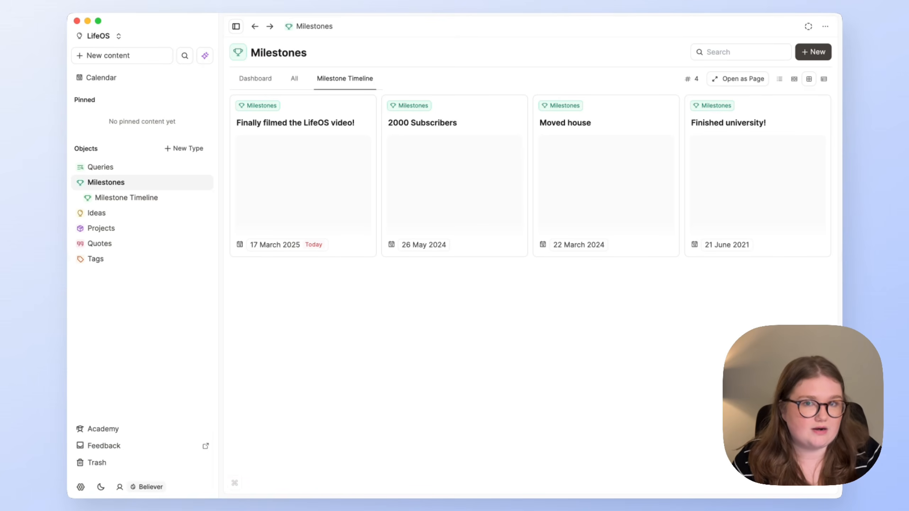
- Add a multi-select property named "Project" to milestones from the "Finally filmed the LifeOS video!" object
click(318, 184)
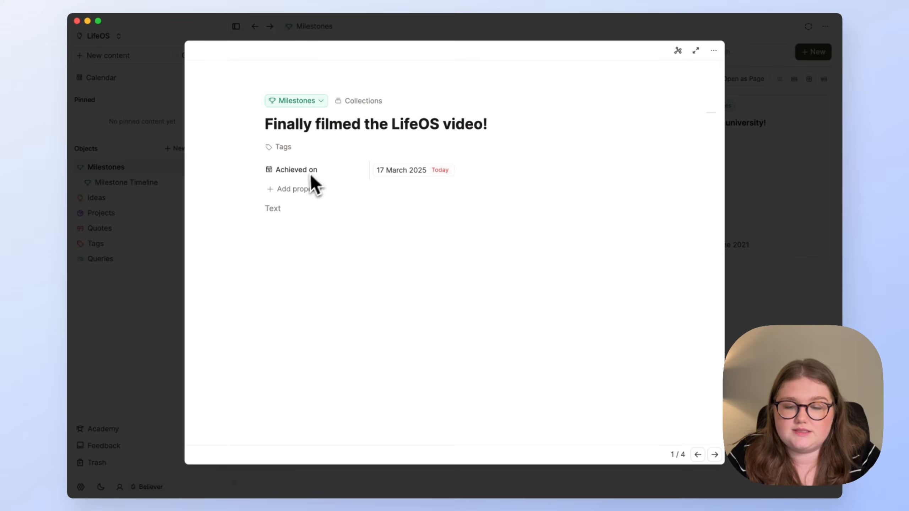
click(299, 188)
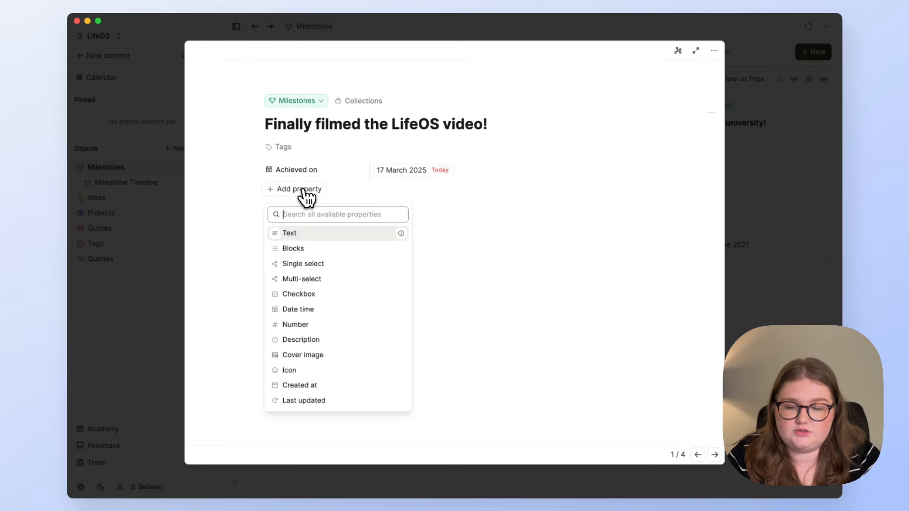
click(346, 280)
text(Project)
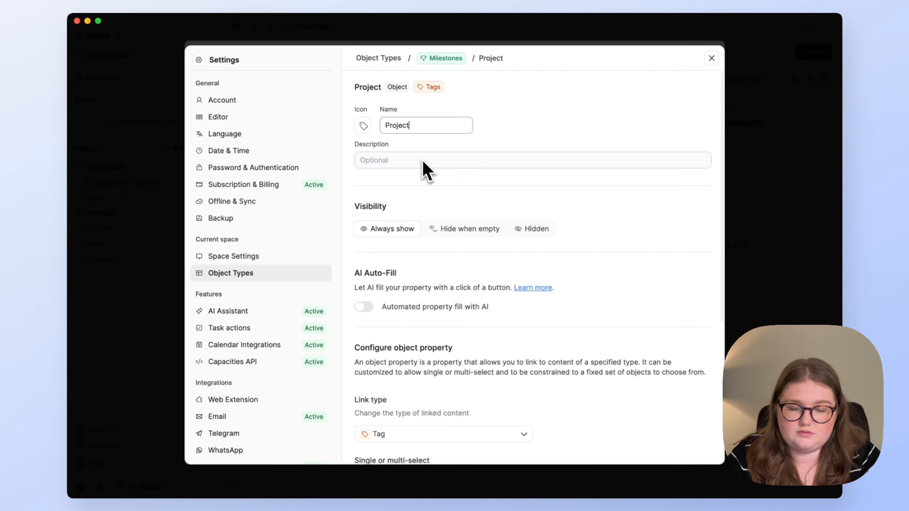
scroll(453, 191, down, 2)
scroll(436, 331, down, 3)
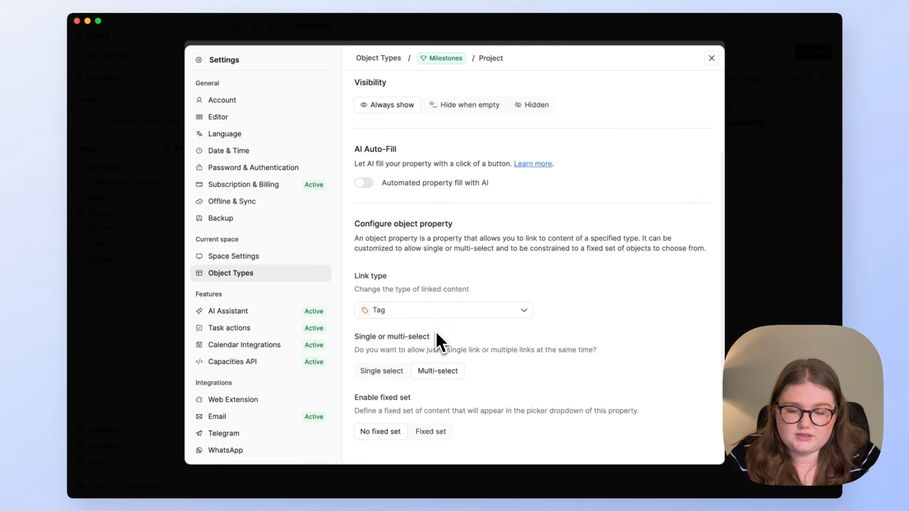
click(443, 278)
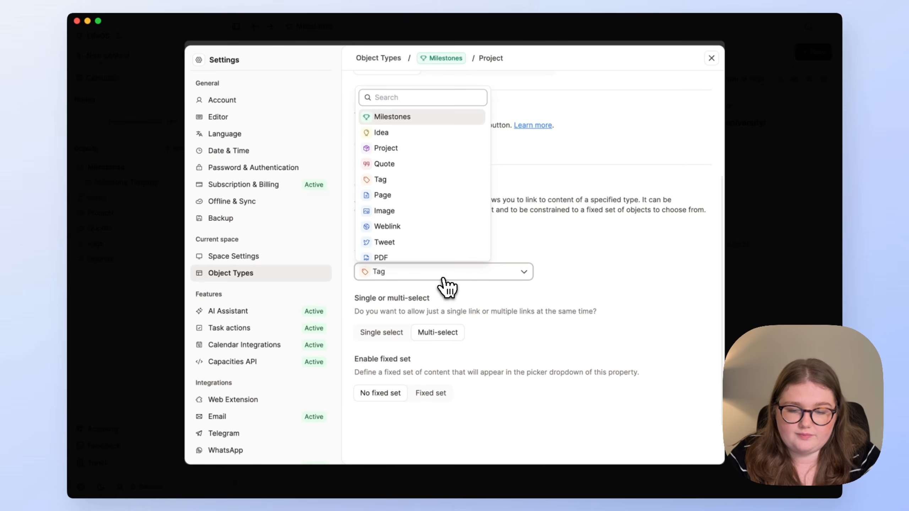
click(590, 254)
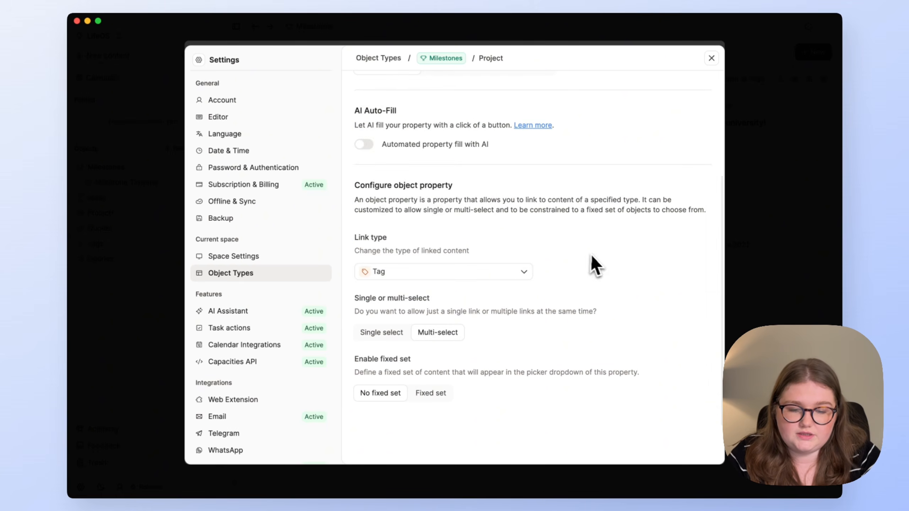
click(754, 304)
- Change the Project property's link type to Project and apply the configuration change
click(437, 193)
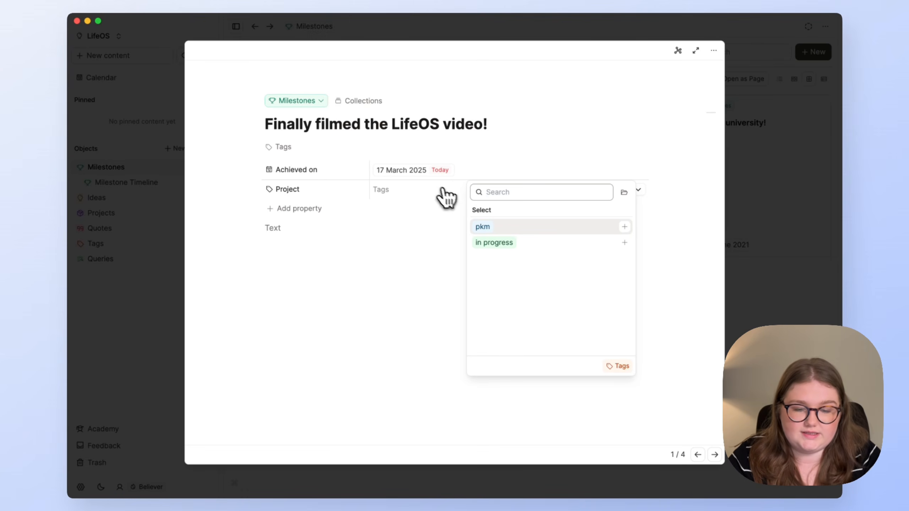
click(256, 189)
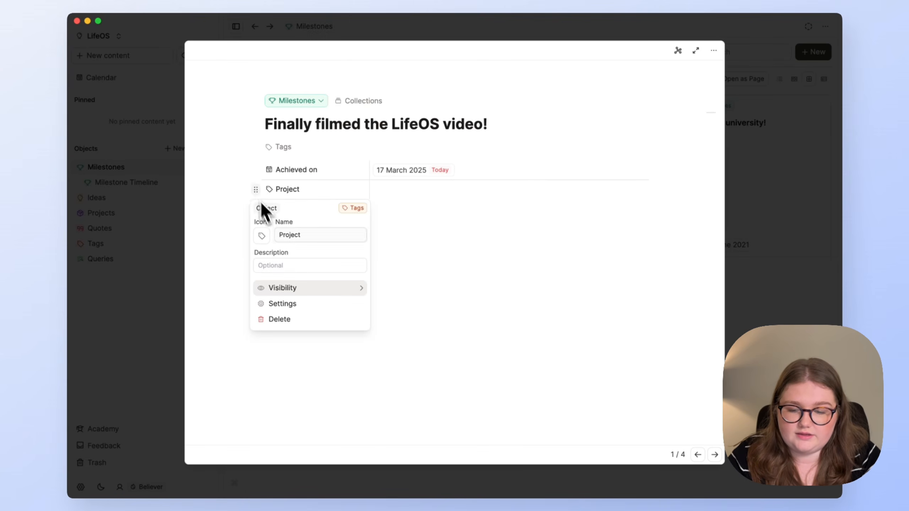
click(285, 304)
scroll(440, 315, down, 3)
click(451, 345)
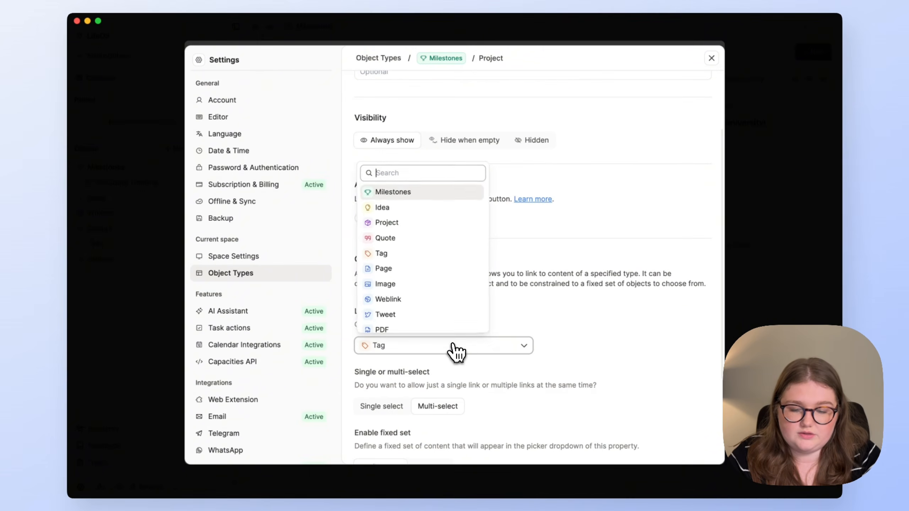
click(431, 221)
scroll(470, 280, down, 3)
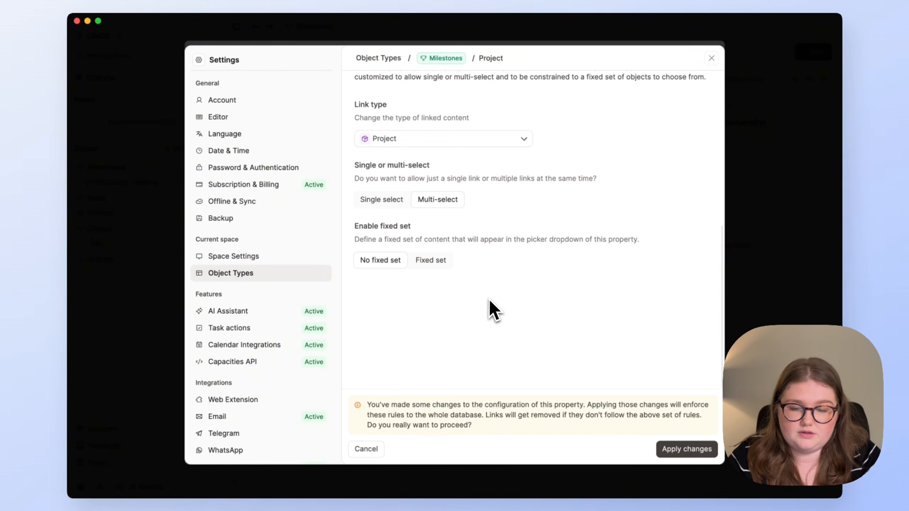
click(686, 449)
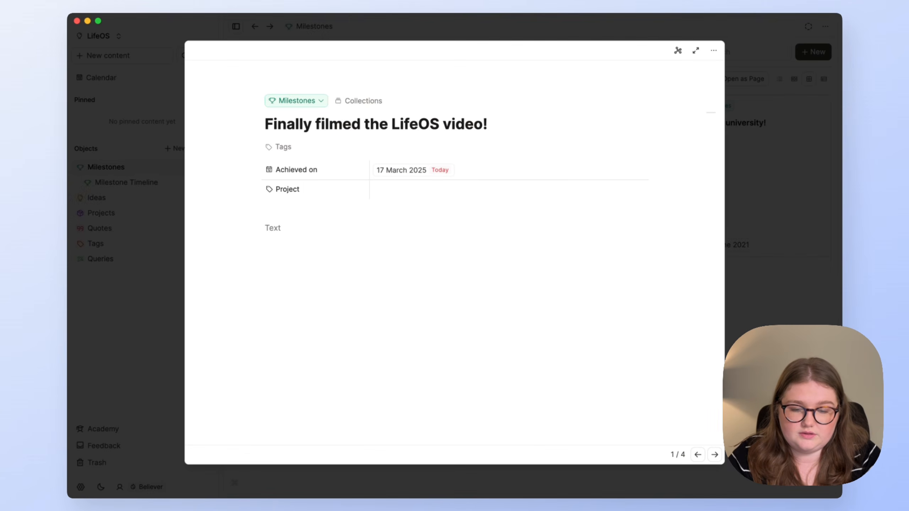
- Link "Project #1" in the Project property of the "Finally filmed the LifeOS video!" milestone
click(523, 189)
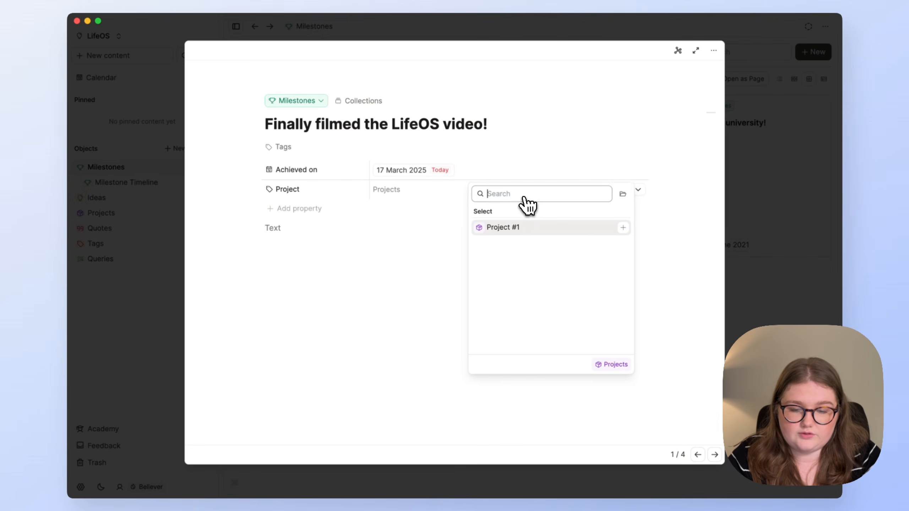
click(536, 228)
click(426, 242)
mouse_move(704, 272)
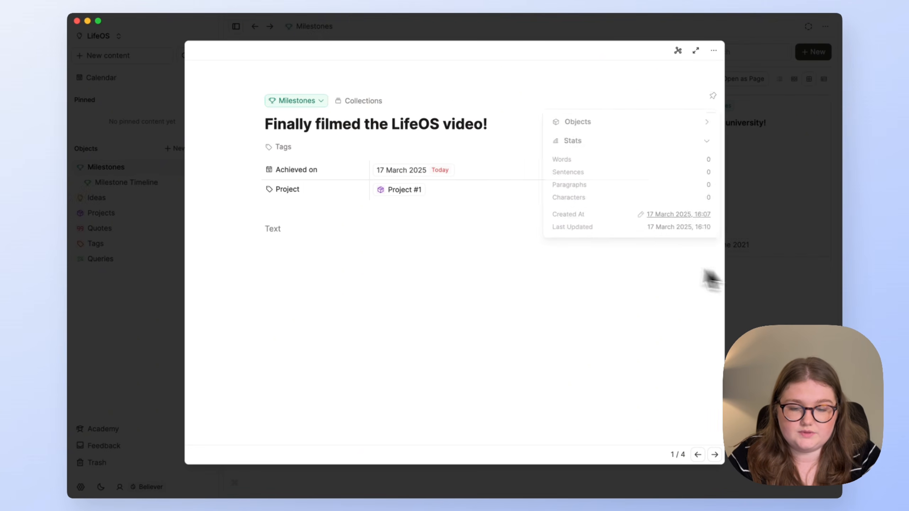
- Open Project #1 from the milestone's Project property and view its backlinks on the full page
click(382, 189)
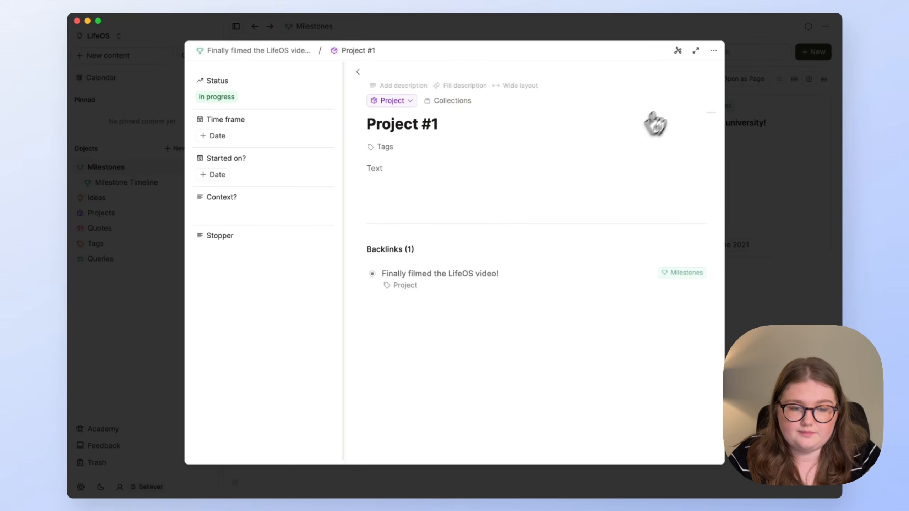
click(695, 50)
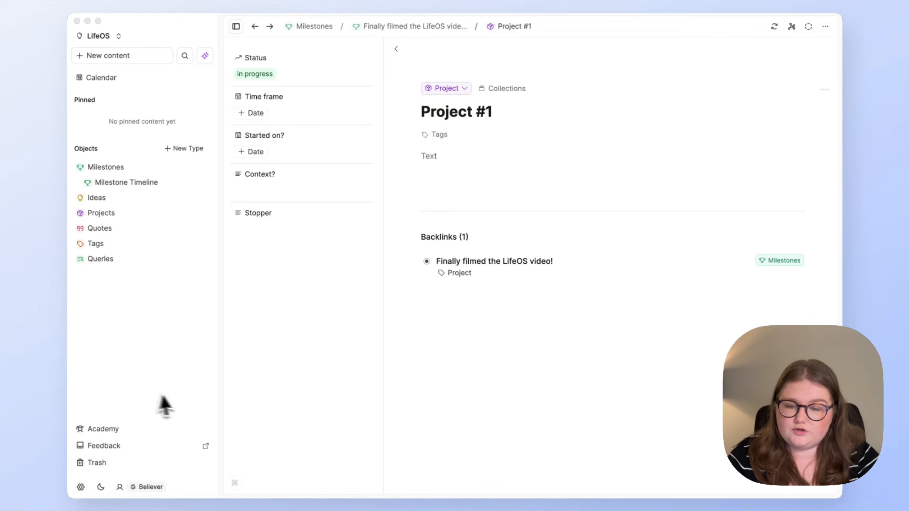
click(195, 161)
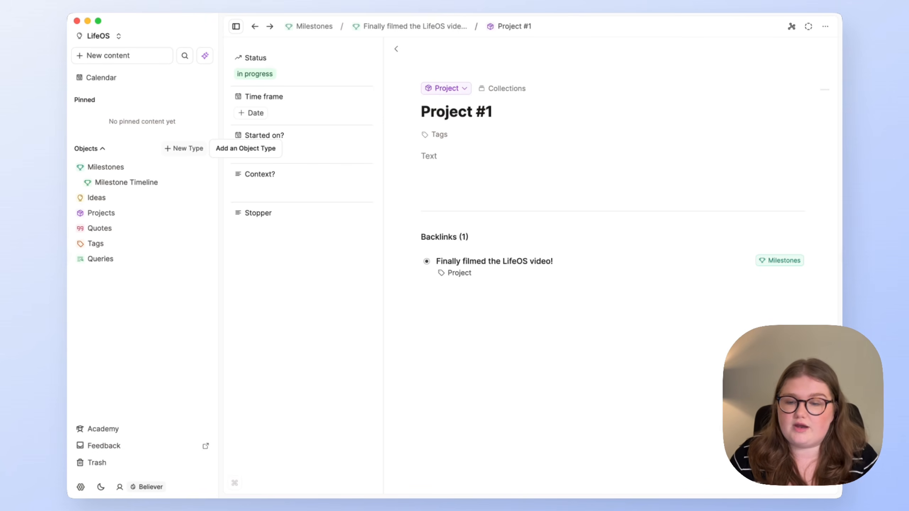
click(184, 148)
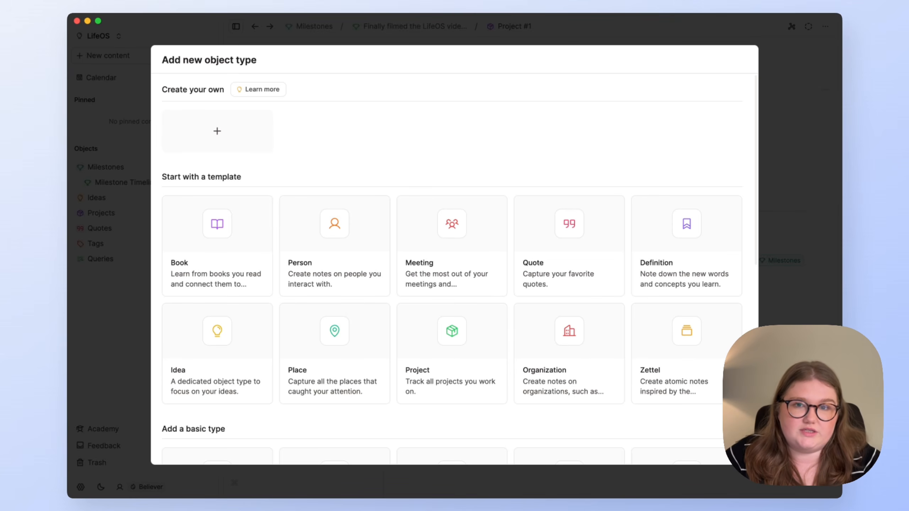
key(Escape)
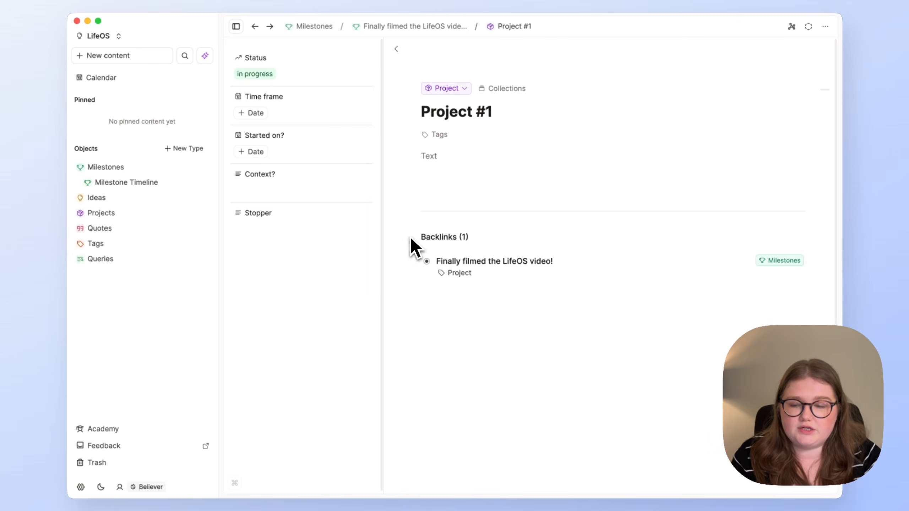
- Start a custom object type with the name "Day" and the plural "Days"
click(191, 148)
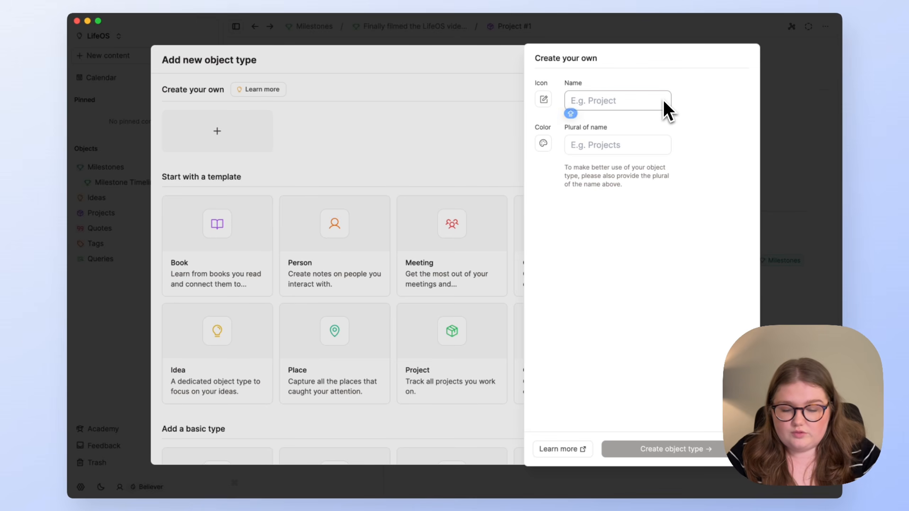
text(Day)
text(s)
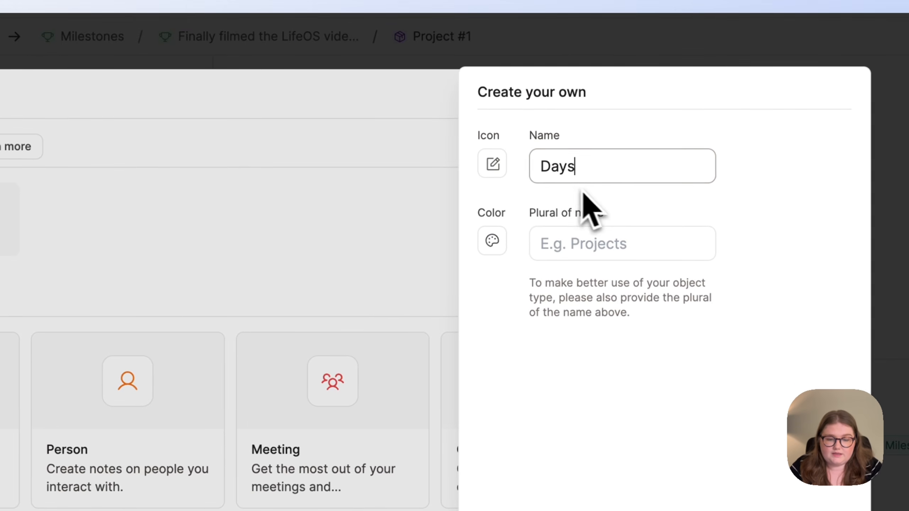
key(BackSpace)
click(581, 249)
text(Days)
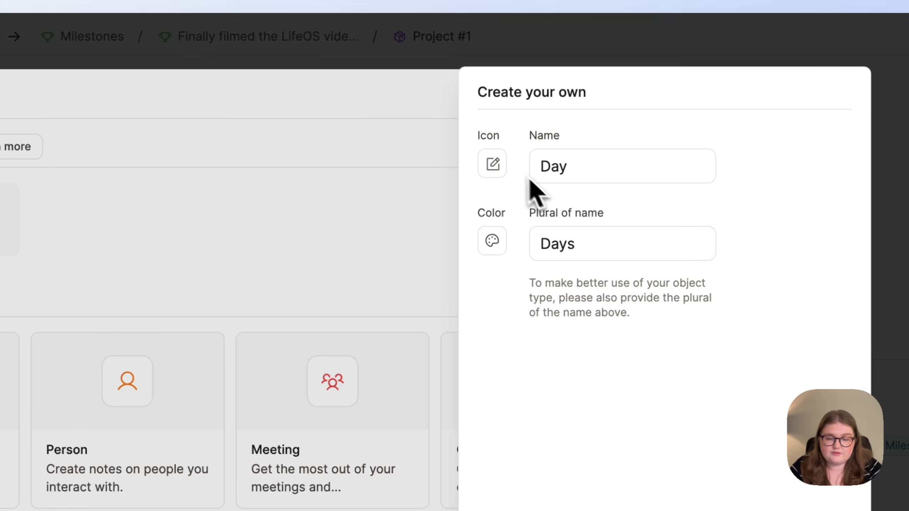
- Give the Day type a sun icon and yellow colour, and create the object type
click(493, 165)
click(431, 178)
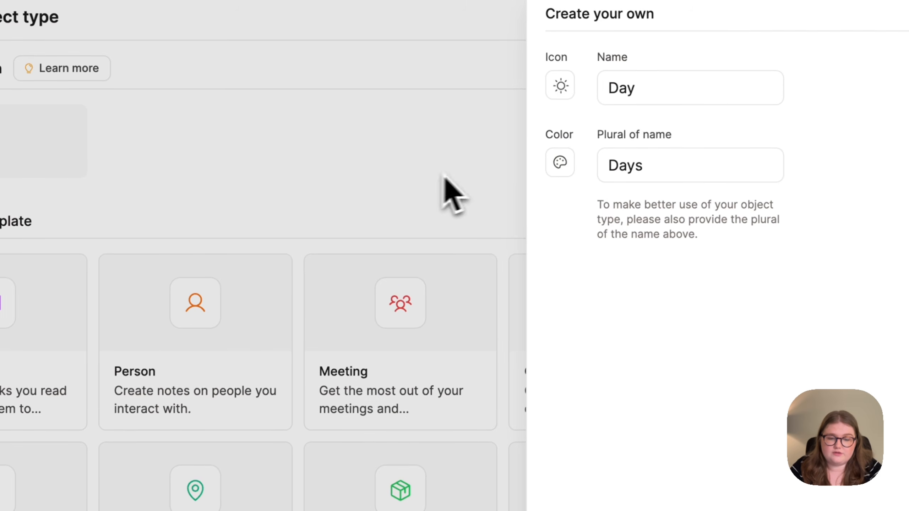
click(548, 176)
click(312, 240)
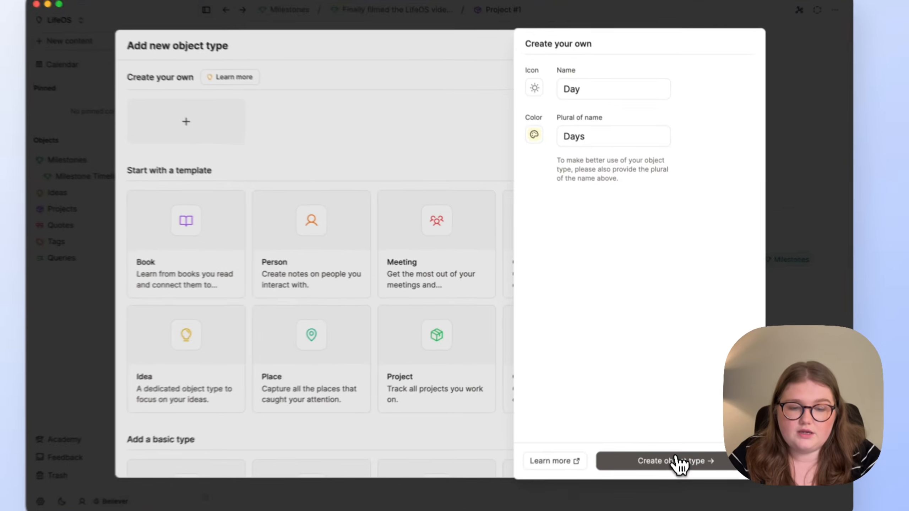
click(675, 463)
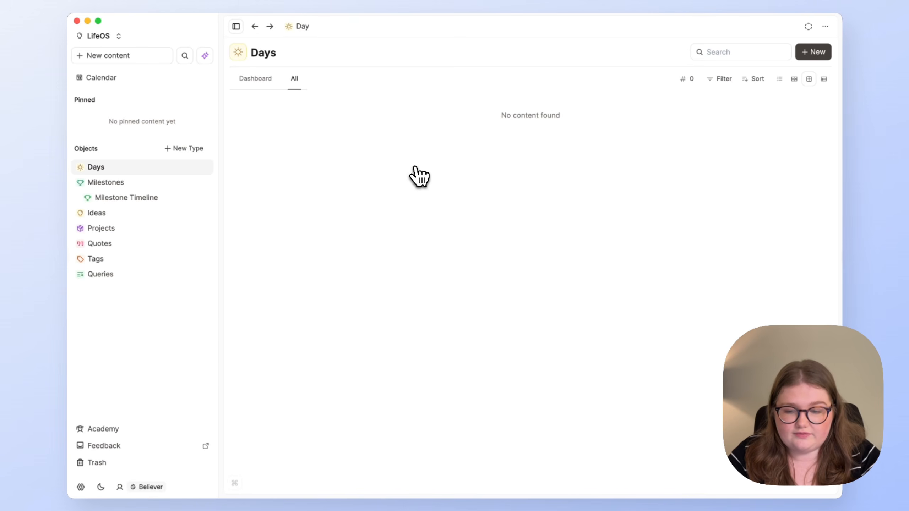
- Add a Date time property named "Date" to the Day object type
click(141, 78)
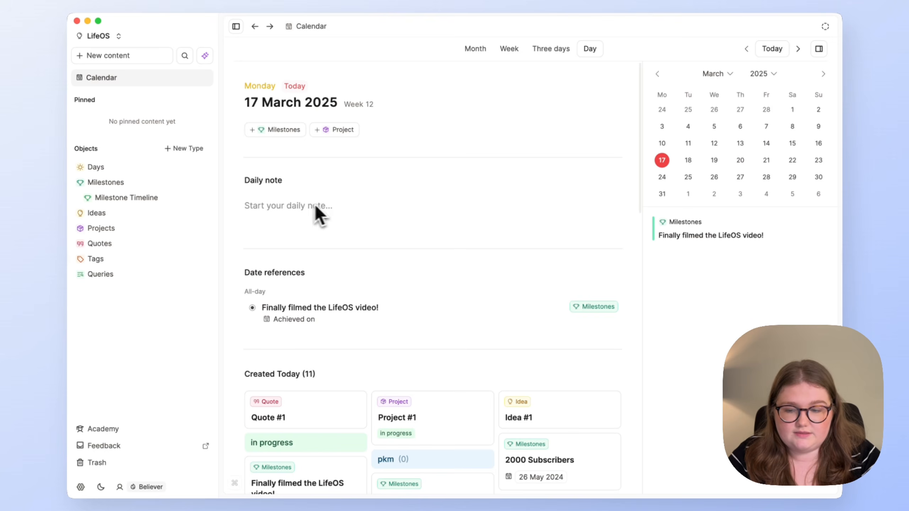
click(207, 168)
click(243, 254)
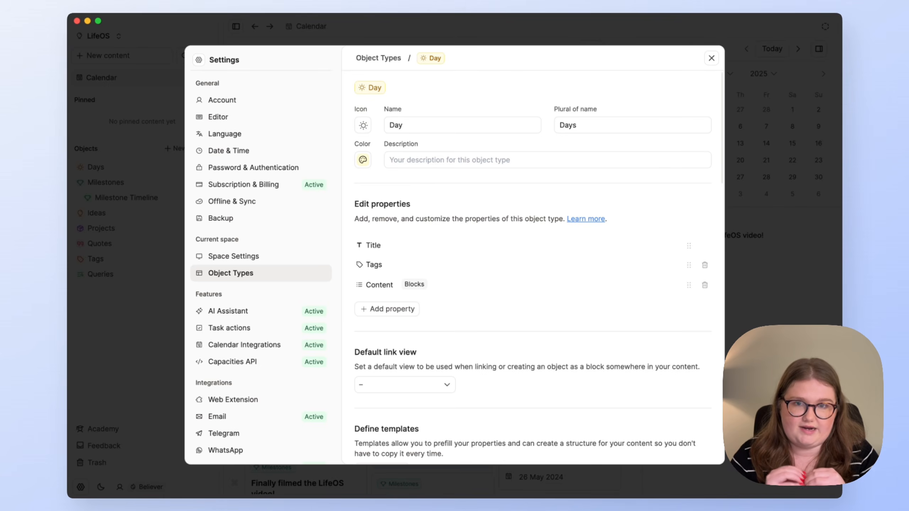
click(410, 309)
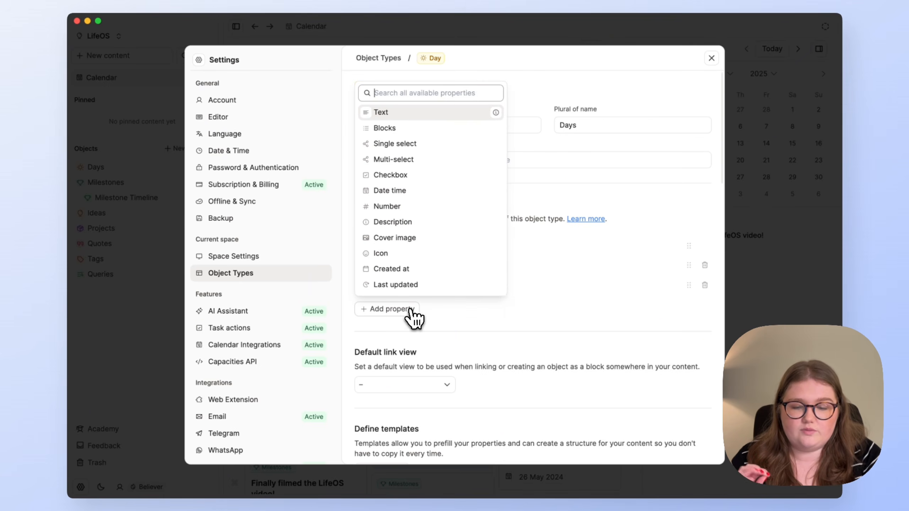
click(420, 193)
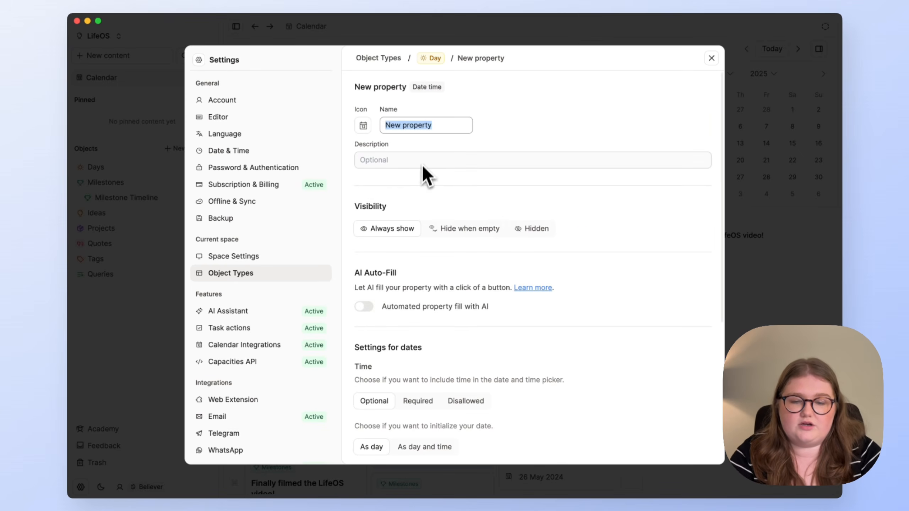
text(Date)
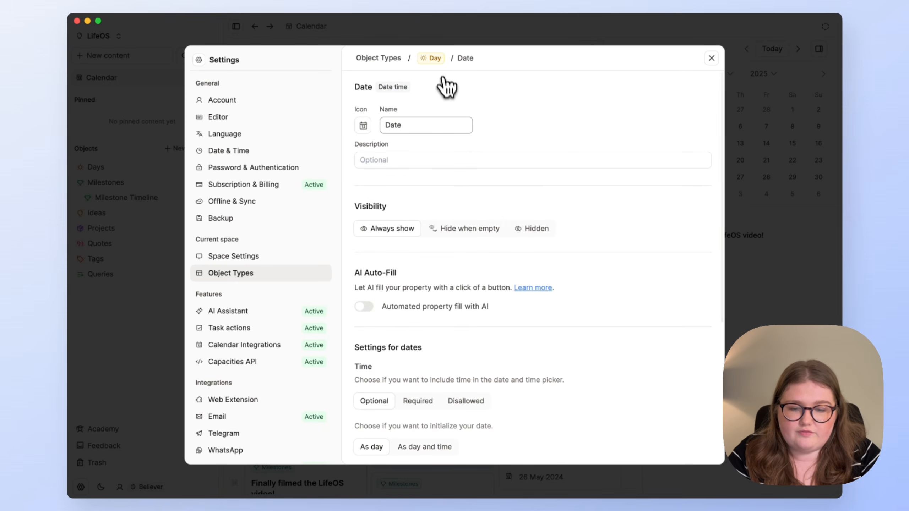
click(434, 58)
- Add a Text property named "gratitude" with a sun icon to the Day object type
click(397, 330)
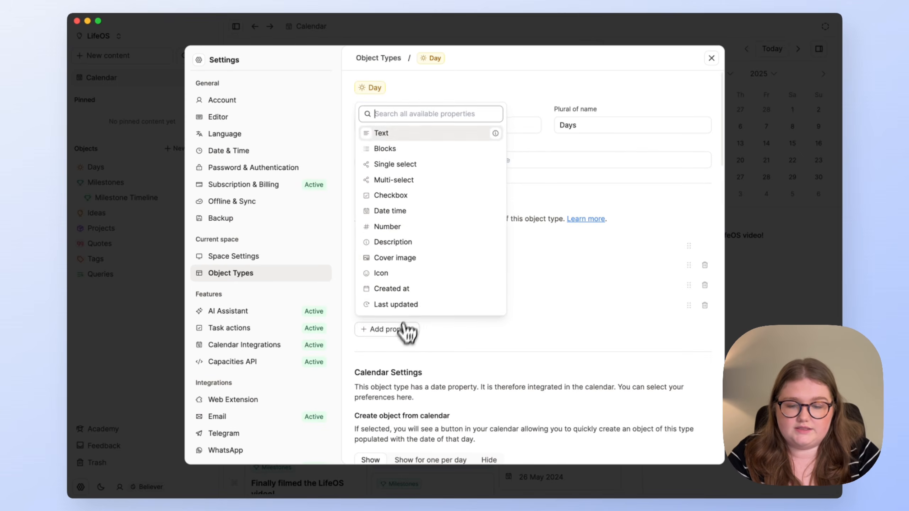
click(406, 138)
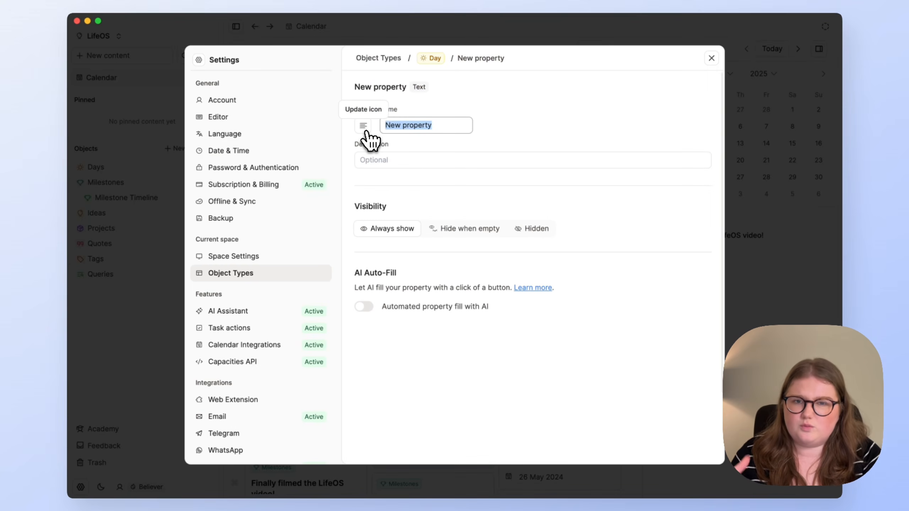
key(Escape)
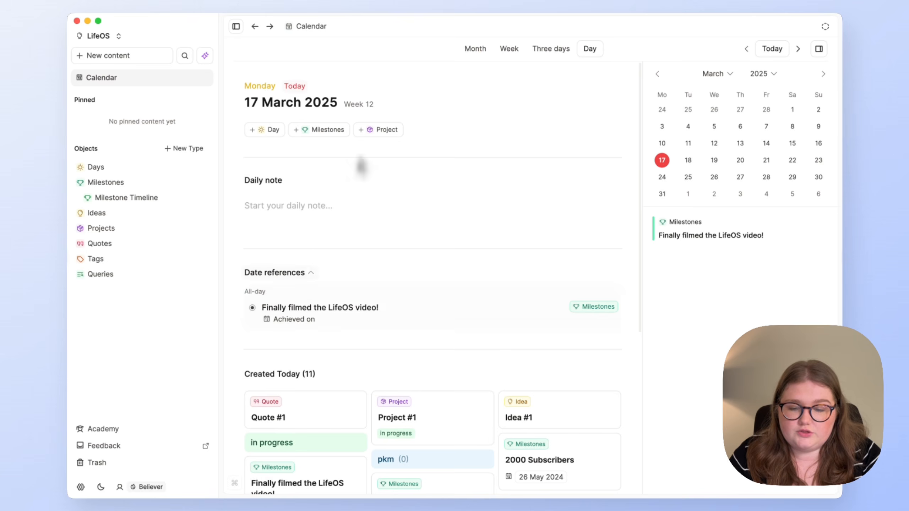
- Open the Day #1 object on its full page and set its Date to 17 March 2025
click(154, 173)
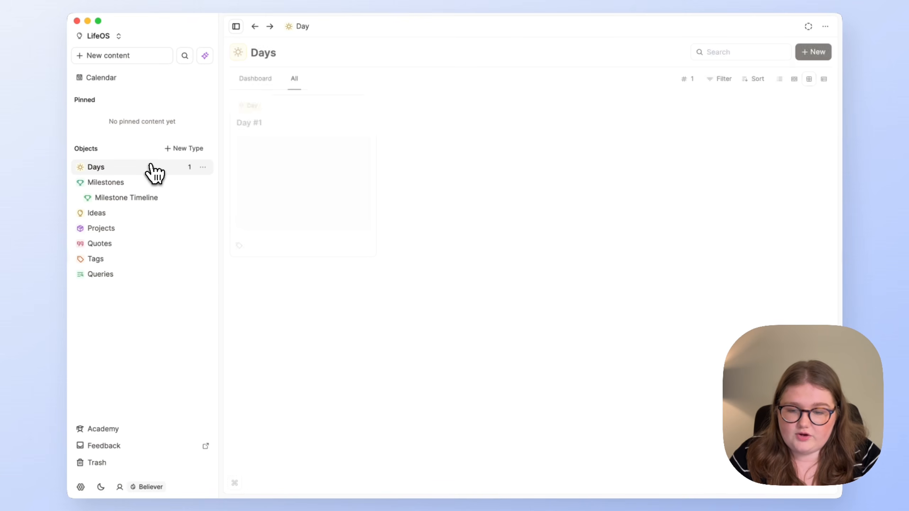
click(332, 161)
click(697, 50)
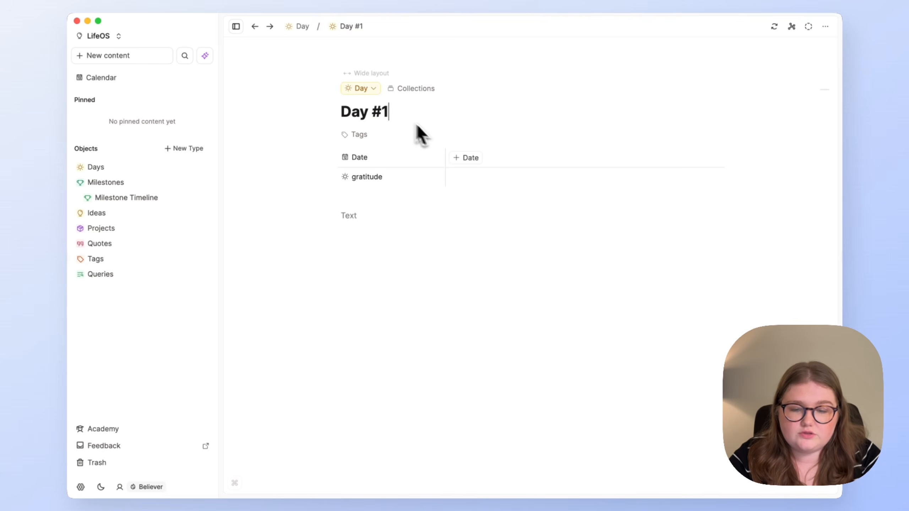
click(466, 159)
click(464, 297)
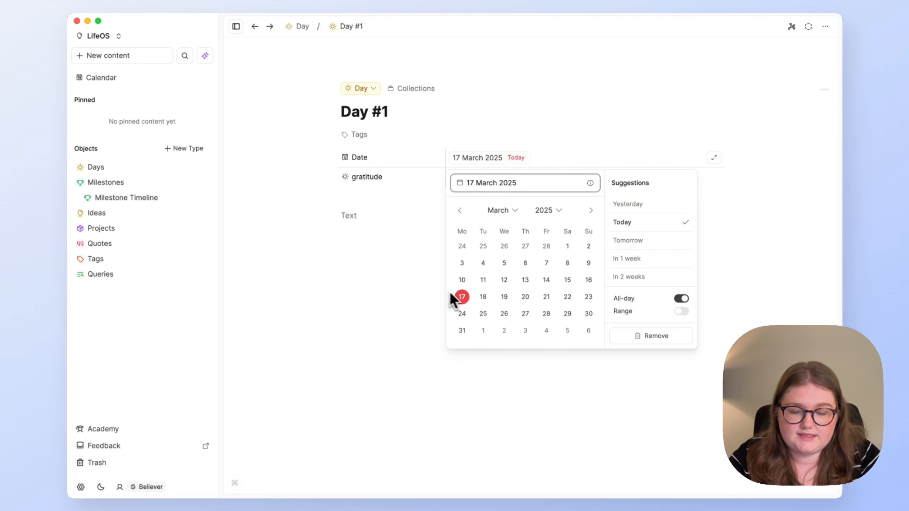
- Enter "thankful for my job!" in the gratitude property of Day #1
click(473, 177)
text(thankful for my job!)
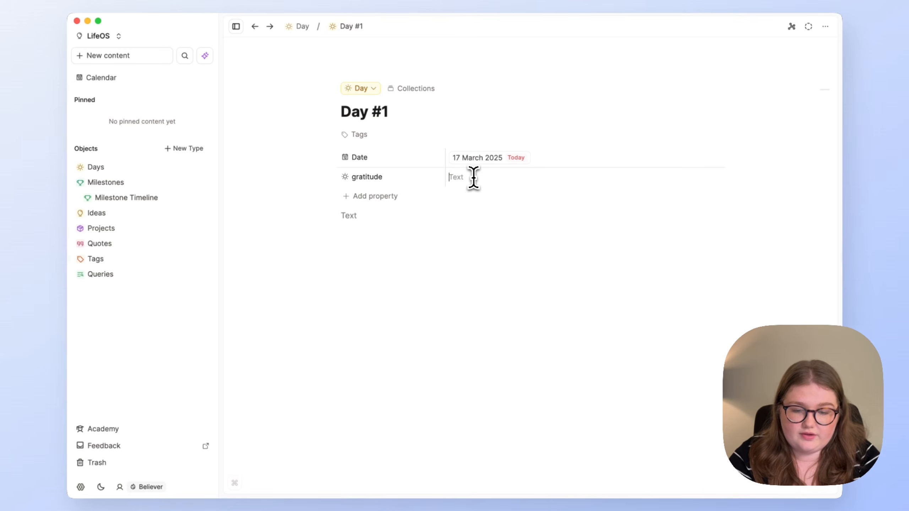
key(Return)
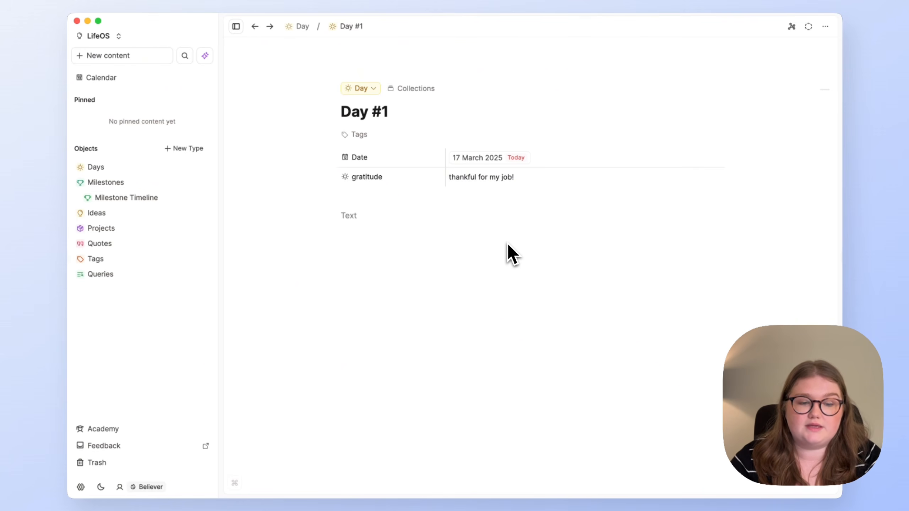
- Open the calendar's daily note for 17 March 2025 and hide both sidebars
click(169, 90)
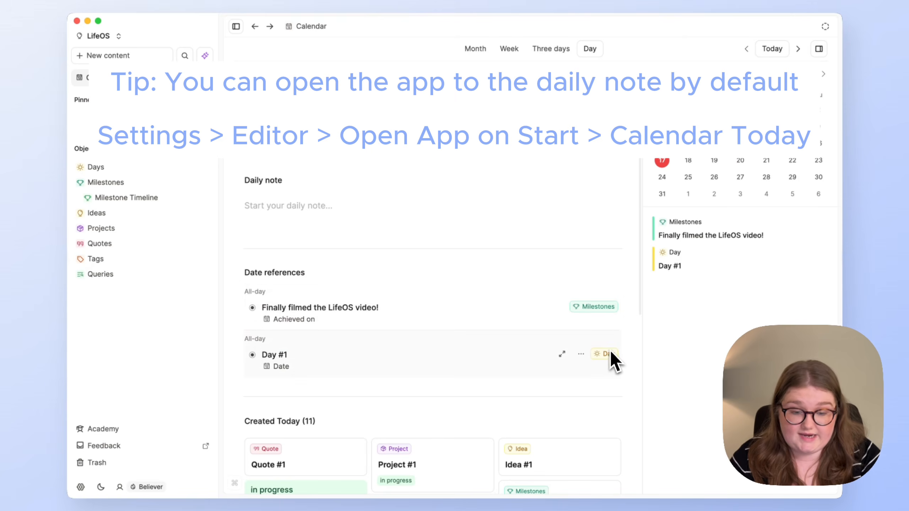
scroll(408, 340, down, 1)
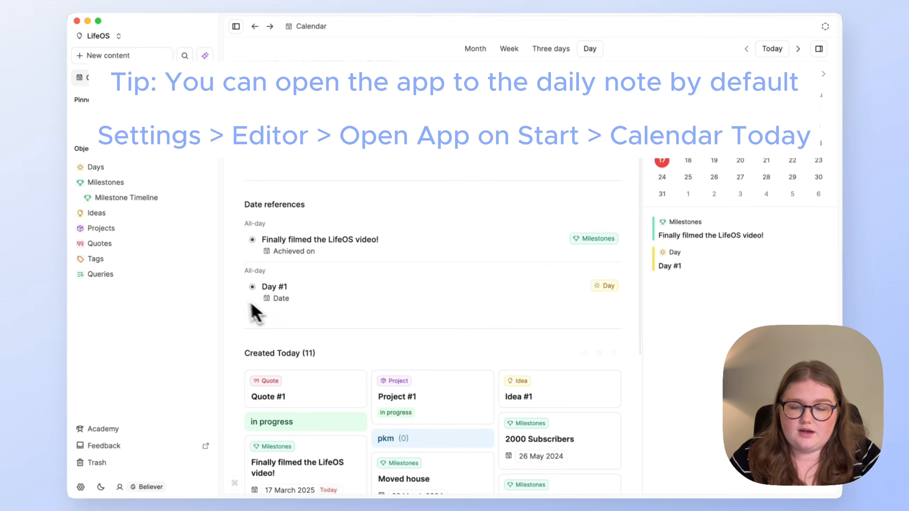
scroll(260, 311, up, 4)
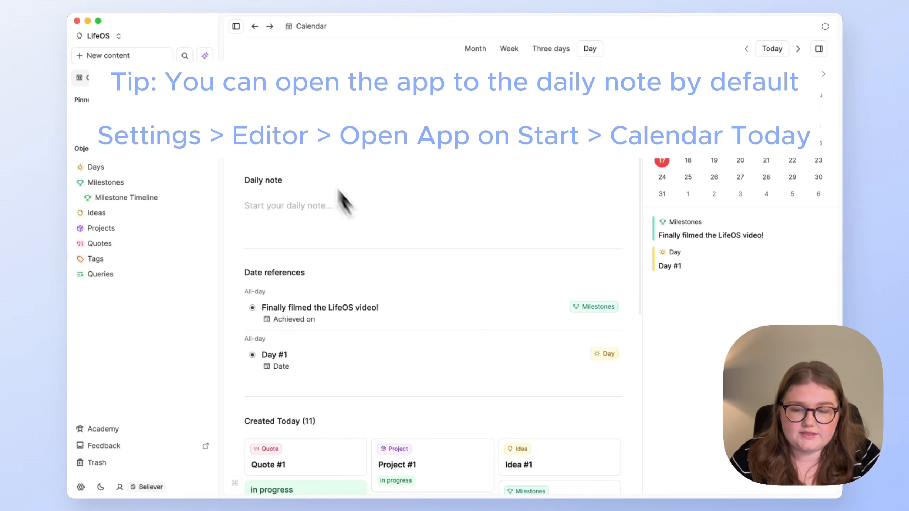
click(235, 27)
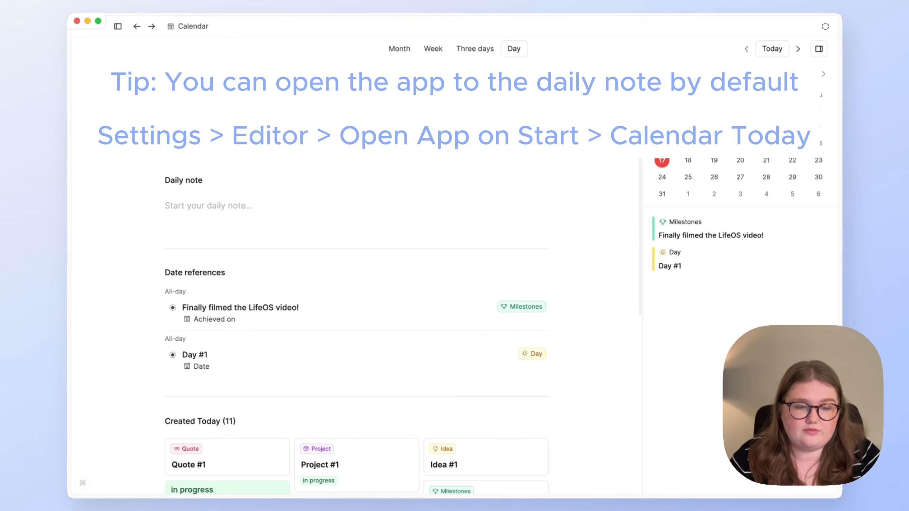
click(821, 49)
scroll(462, 233, down, 3)
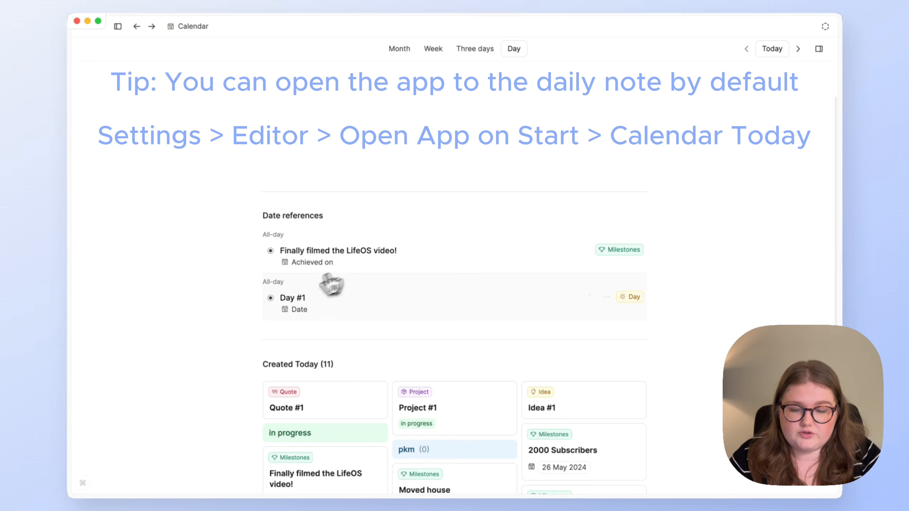
- Expand Day #1 under Date references in the daily note and review its properties there
click(270, 299)
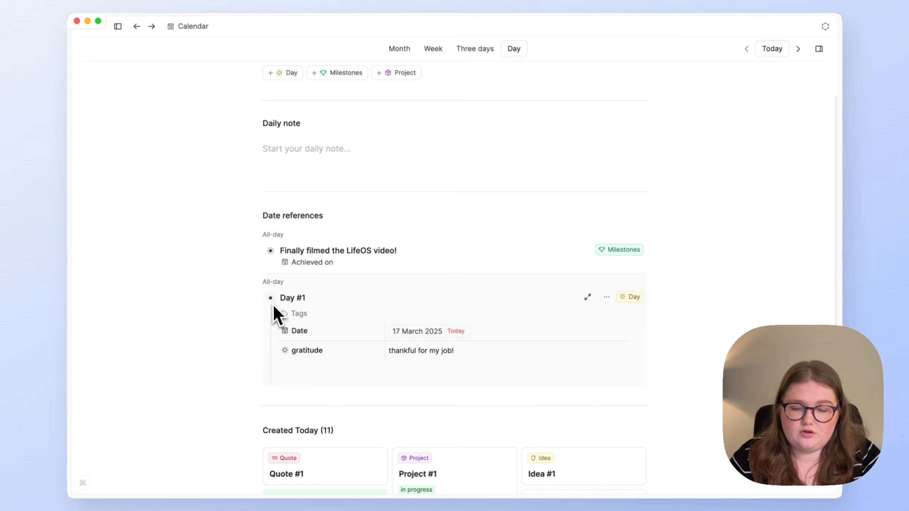
click(271, 301)
click(270, 299)
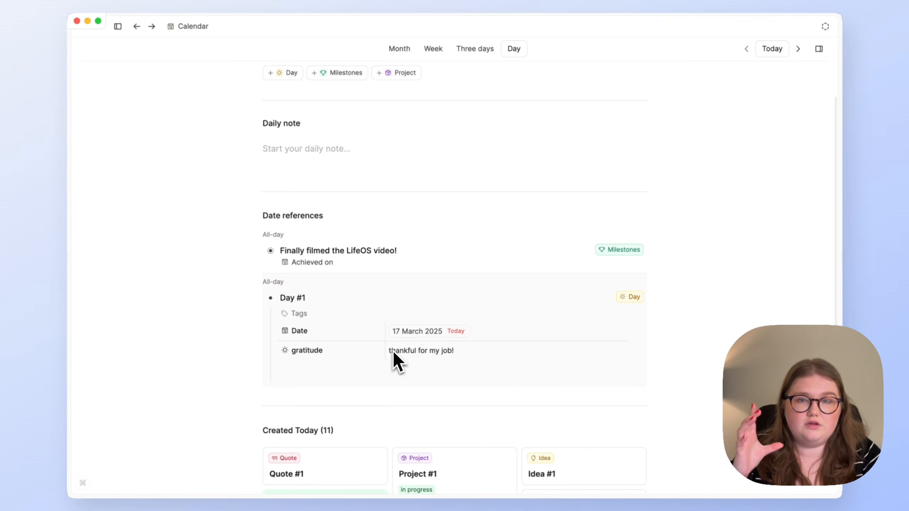
scroll(451, 358, up, 2)
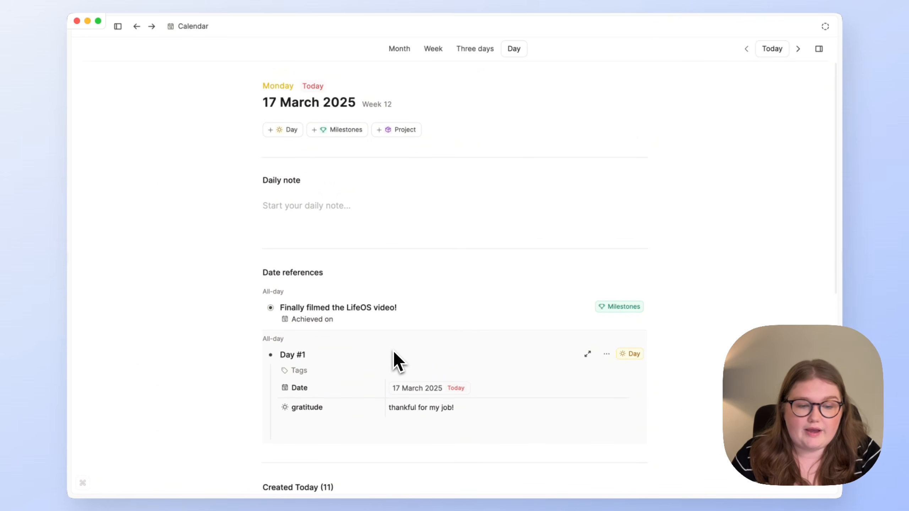
scroll(393, 350, down, 1)
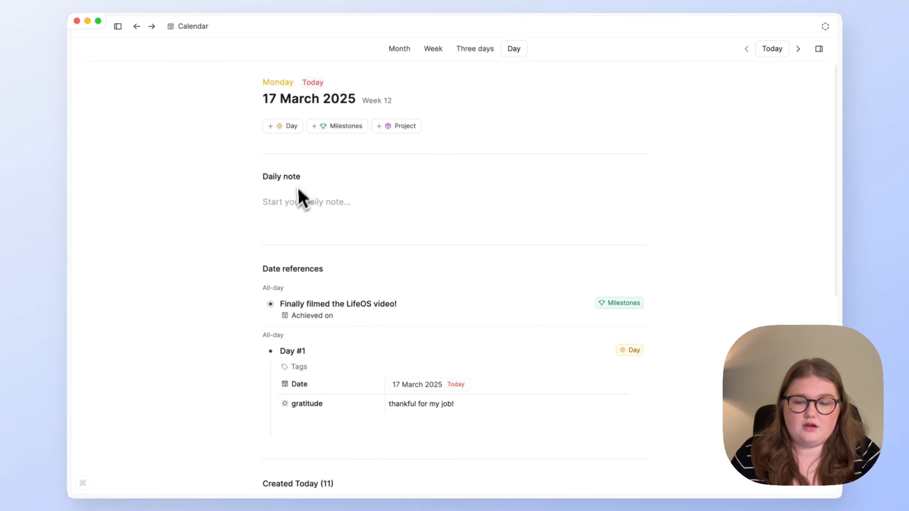
scroll(322, 205, down, 1)
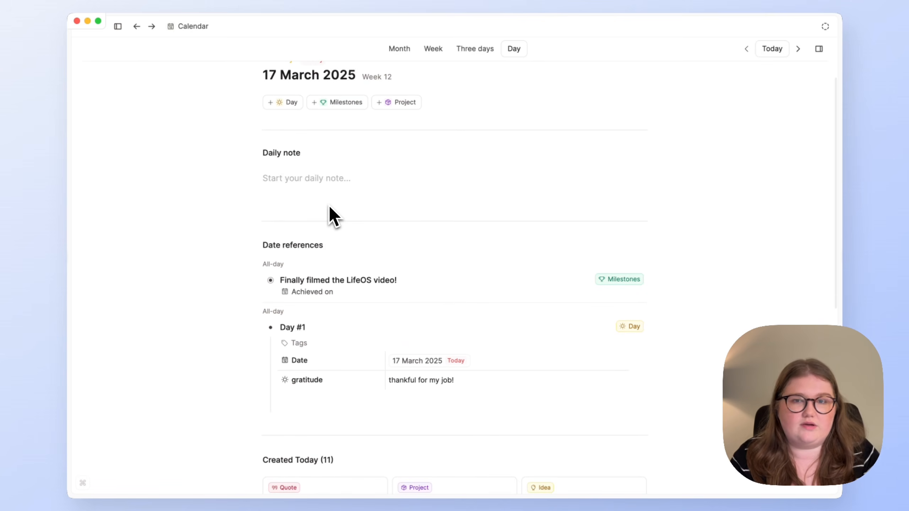
scroll(328, 205, down, 2)
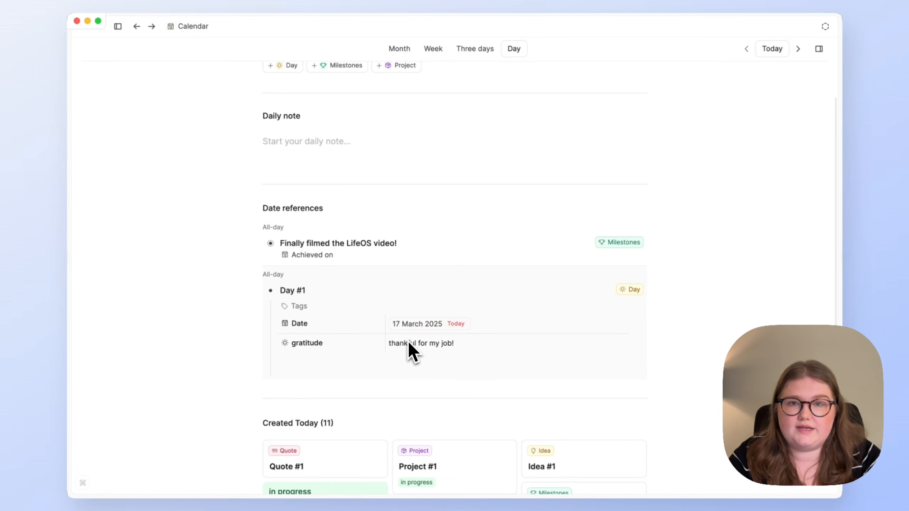
- Review the 17 March 2025 daily note, including its date references and the objects created that day
scroll(408, 341, up, 2)
scroll(408, 340, down, 12)
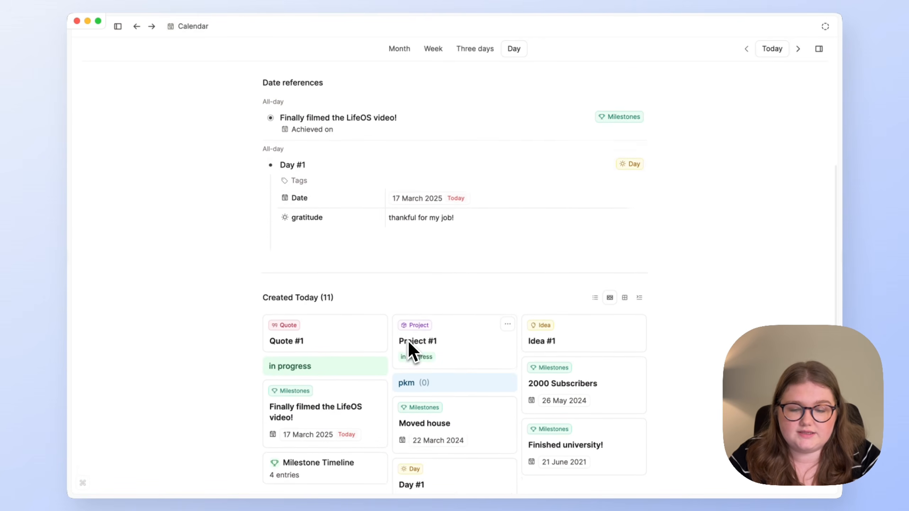
scroll(407, 341, up, 10)
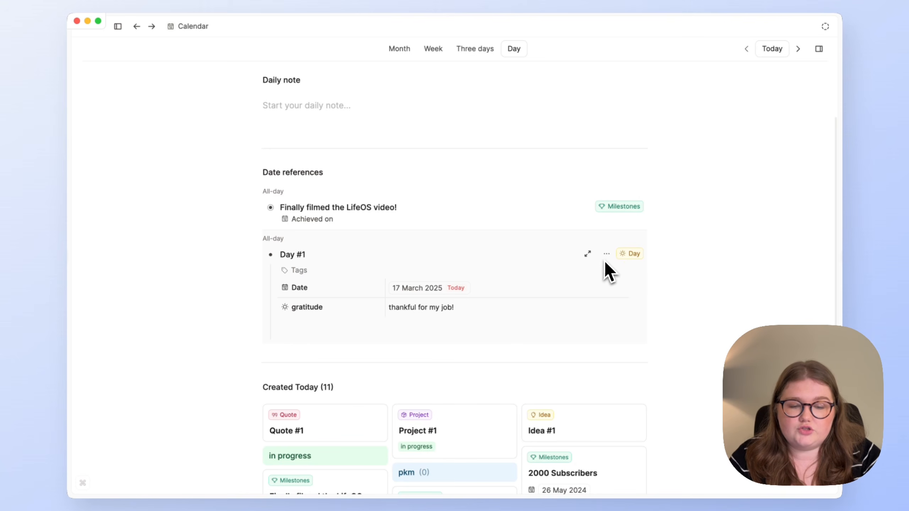
scroll(421, 282, up, 3)
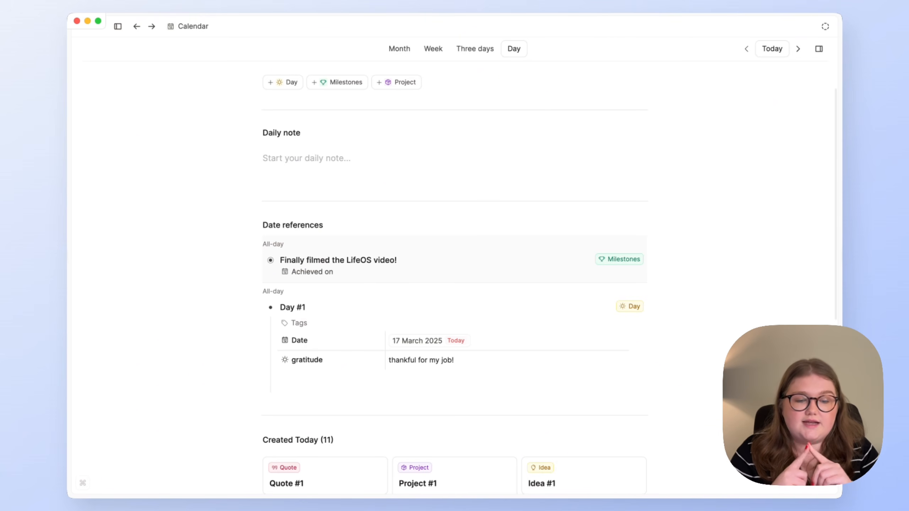
scroll(429, 341, up, 3)
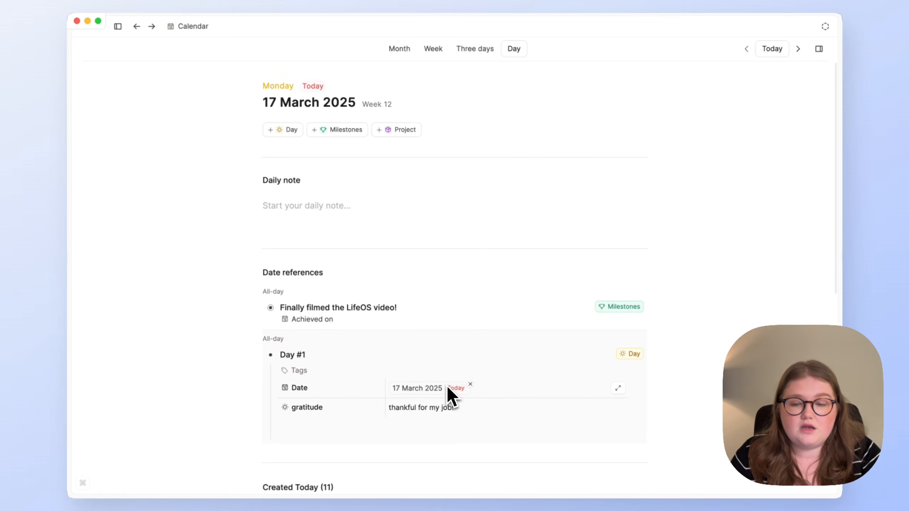
scroll(447, 386, down, 2)
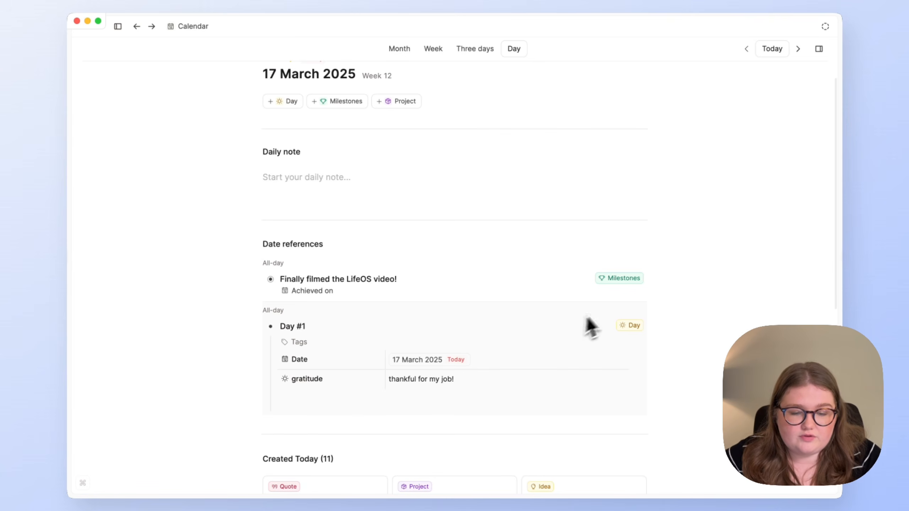
- Open Day #1 on its full page and go to the settings of the Day object type
click(590, 326)
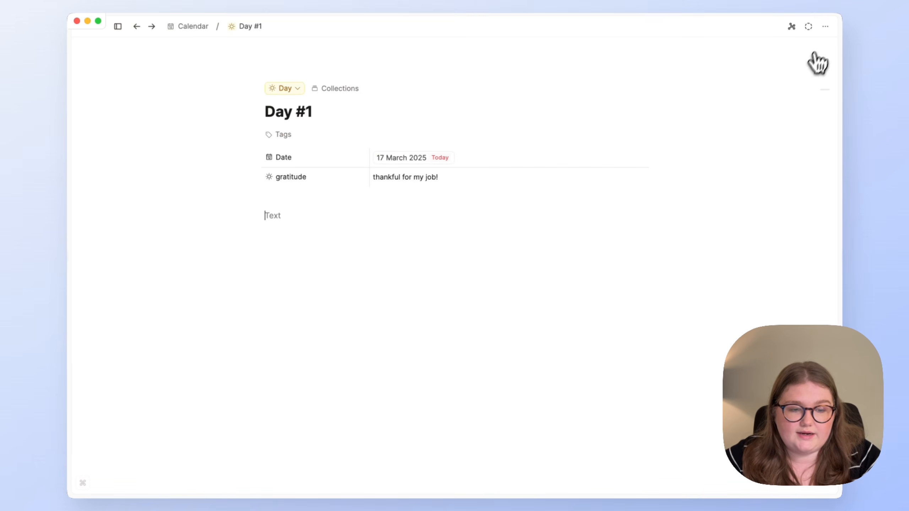
click(825, 26)
click(744, 106)
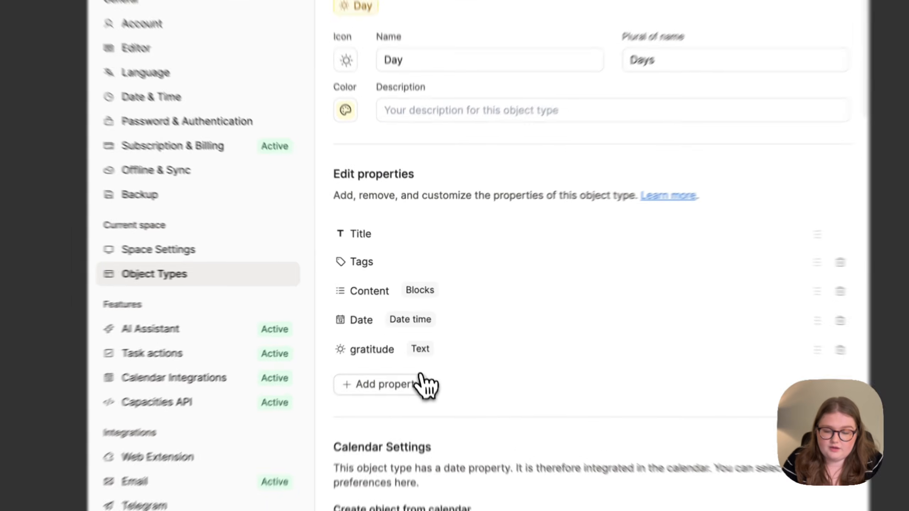
- Add a number property named "Morning Mood" to the Day object type
click(405, 349)
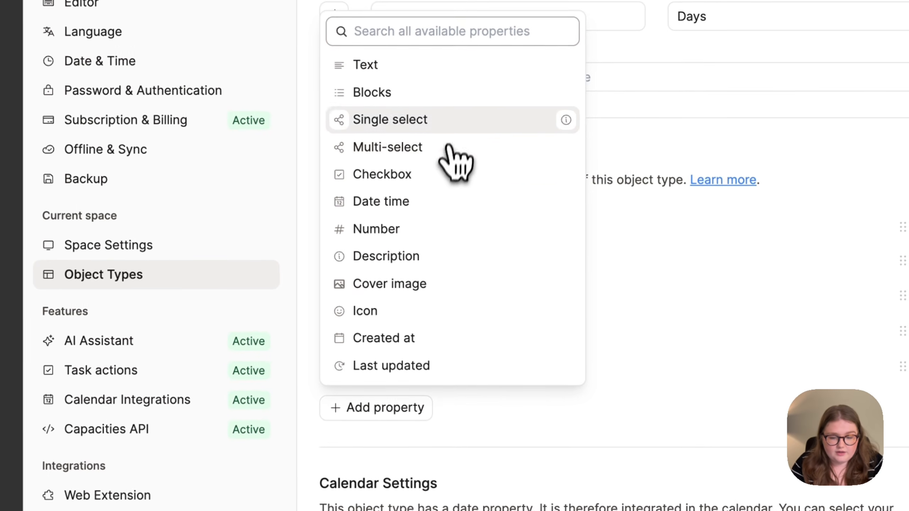
click(454, 228)
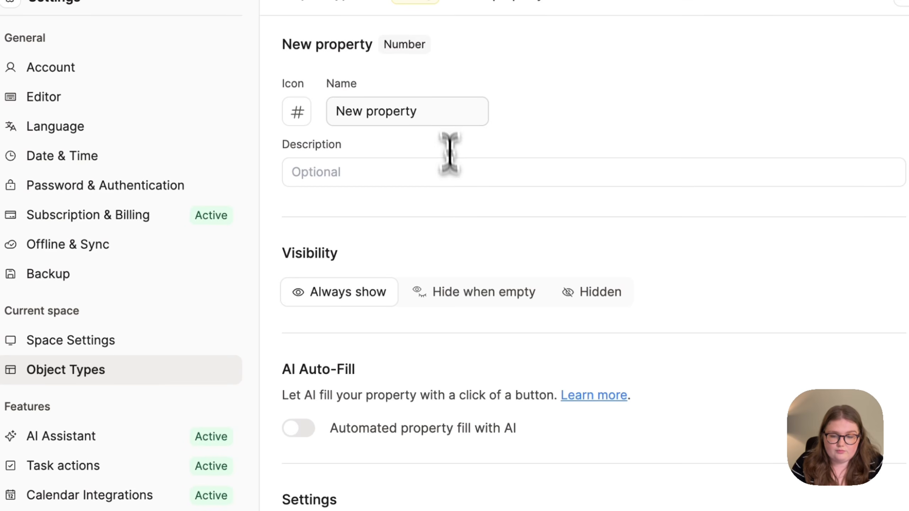
click(430, 106)
text(Morning Mo)
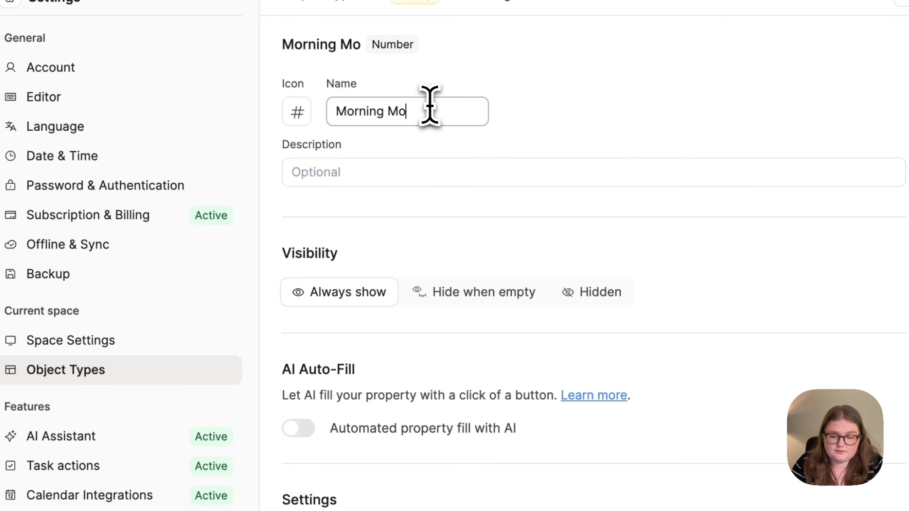
text(od)
- Format Morning Mood as Progress with 5 steps in yellow, and return to the Day type settings
scroll(472, 195, down, 5)
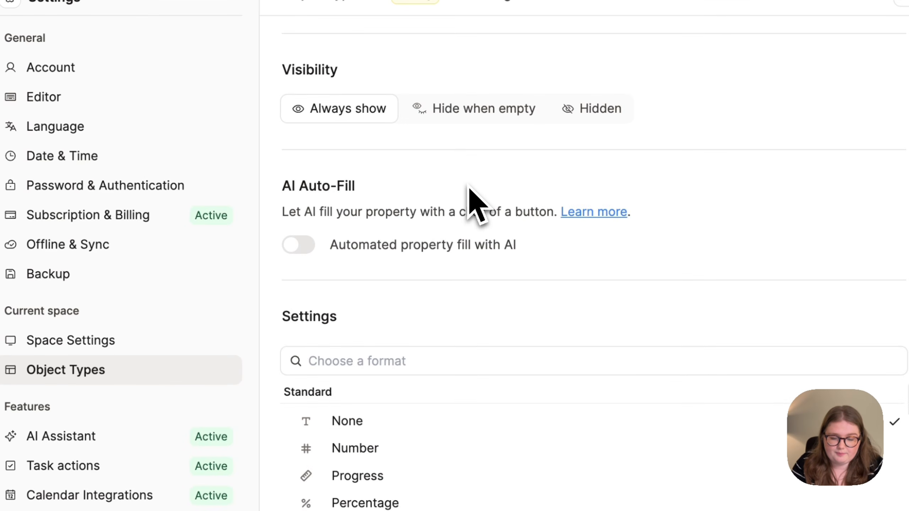
click(477, 478)
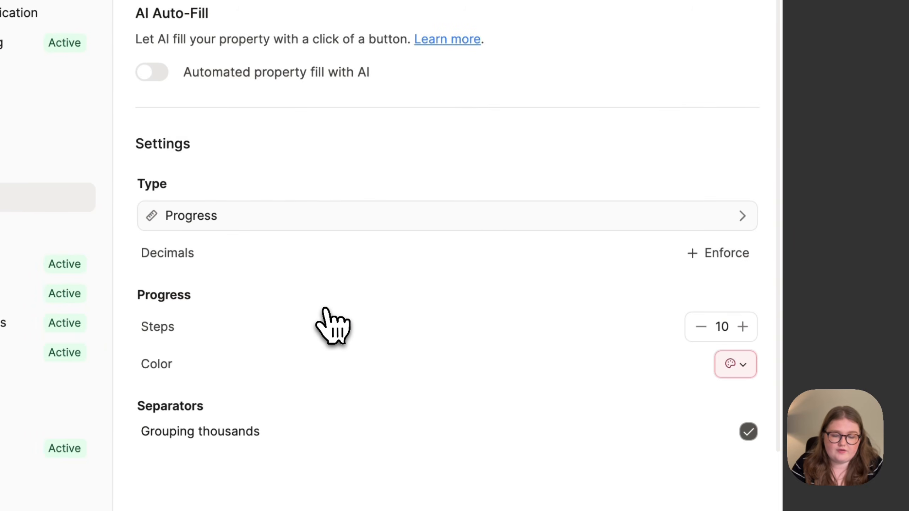
scroll(325, 308, down, 2)
double_click(718, 252)
text(5)
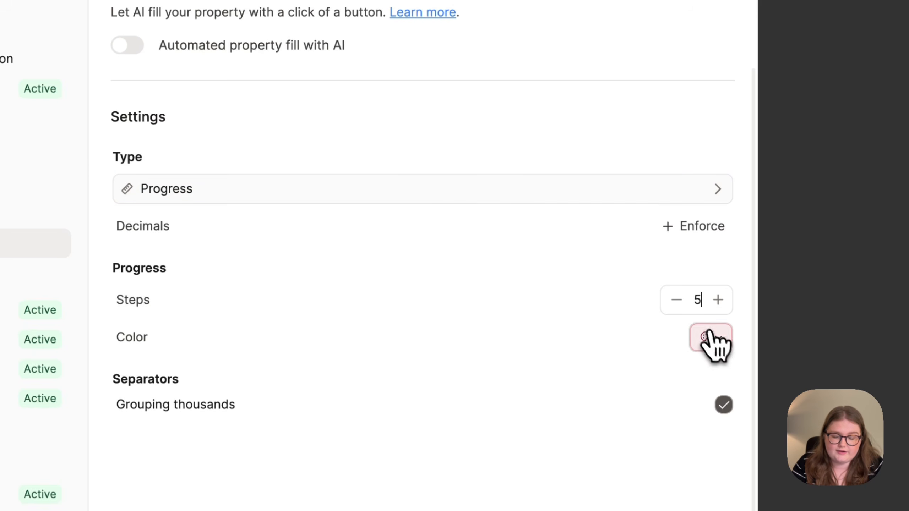
click(711, 342)
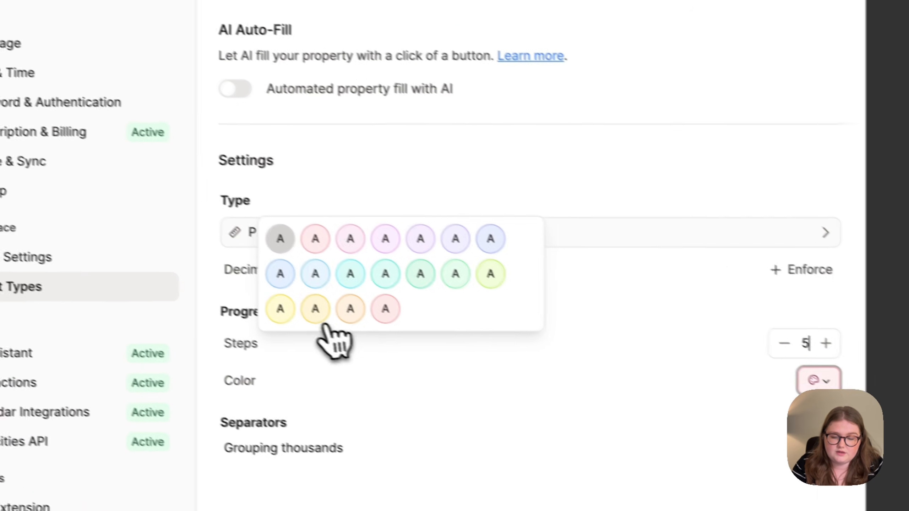
click(321, 320)
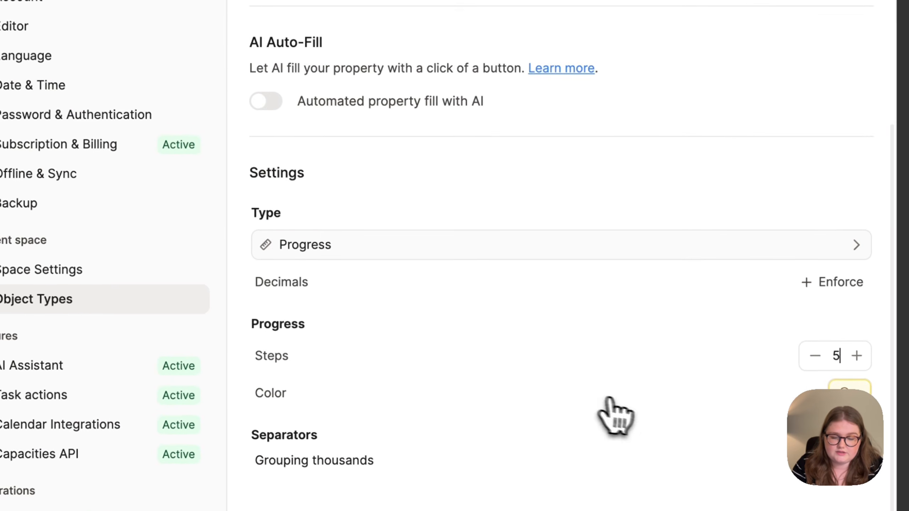
scroll(622, 404, up, 3)
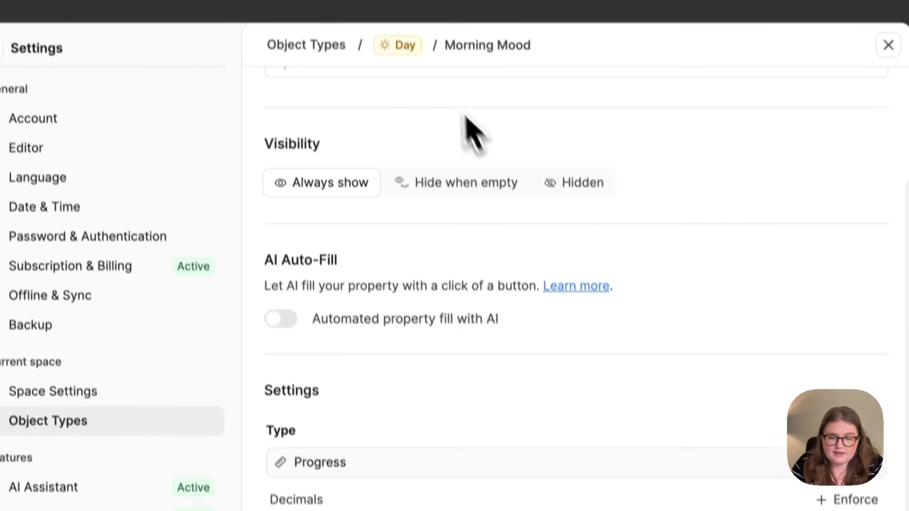
click(405, 76)
- Add a number property named "Energy Levels" to the Day object type
scroll(481, 382, down, 5)
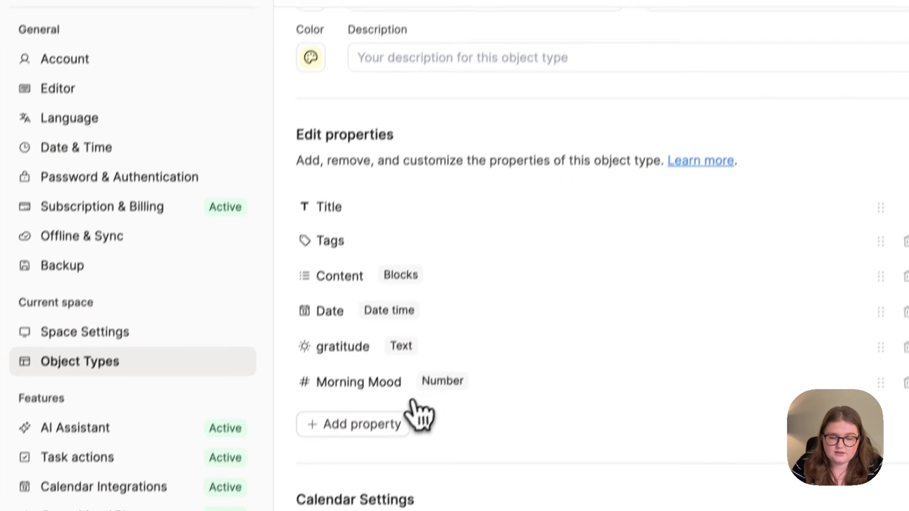
click(404, 392)
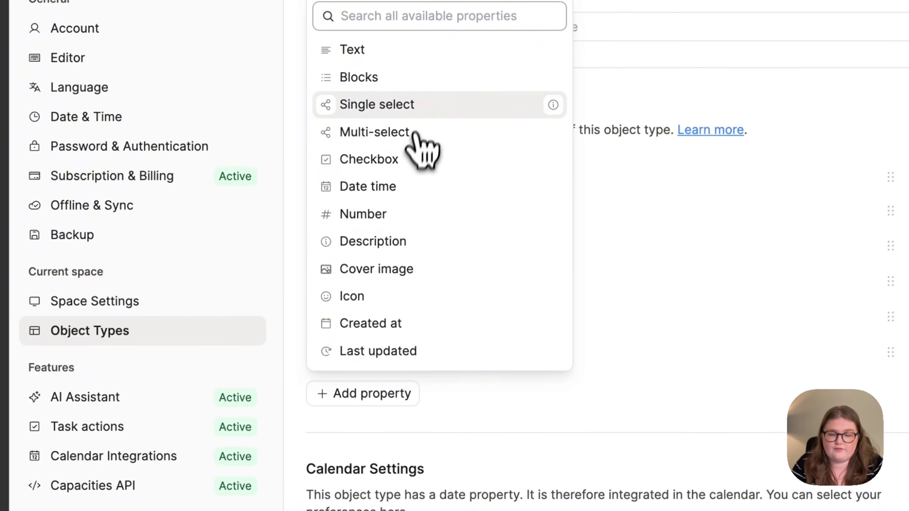
click(421, 215)
triple_click(418, 79)
text(Ene)
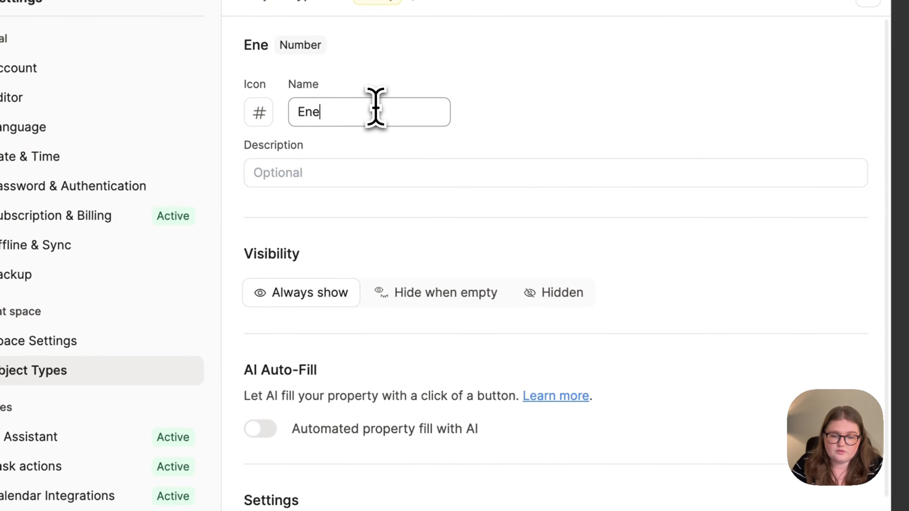
text(rgy Level)
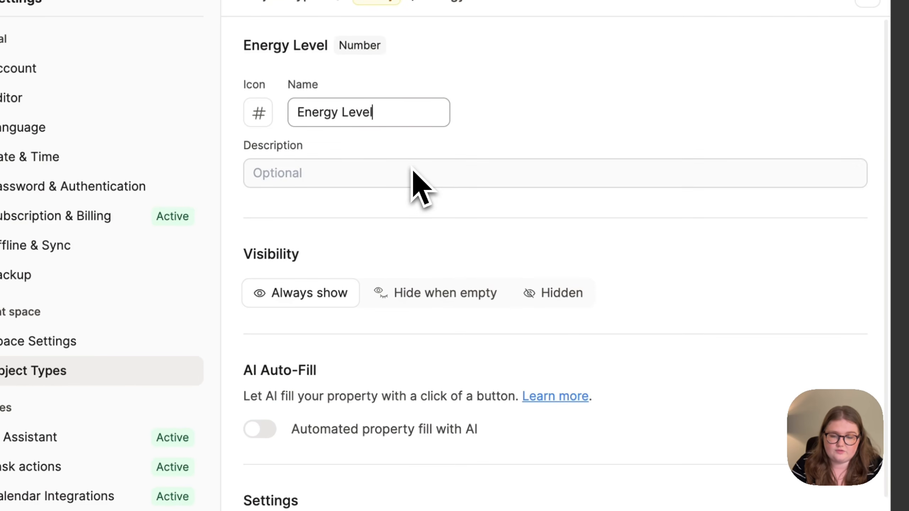
text(s)
- Format Energy Levels as Progress with 5 steps in lime green, and return to the Day type settings
scroll(512, 349, down, 8)
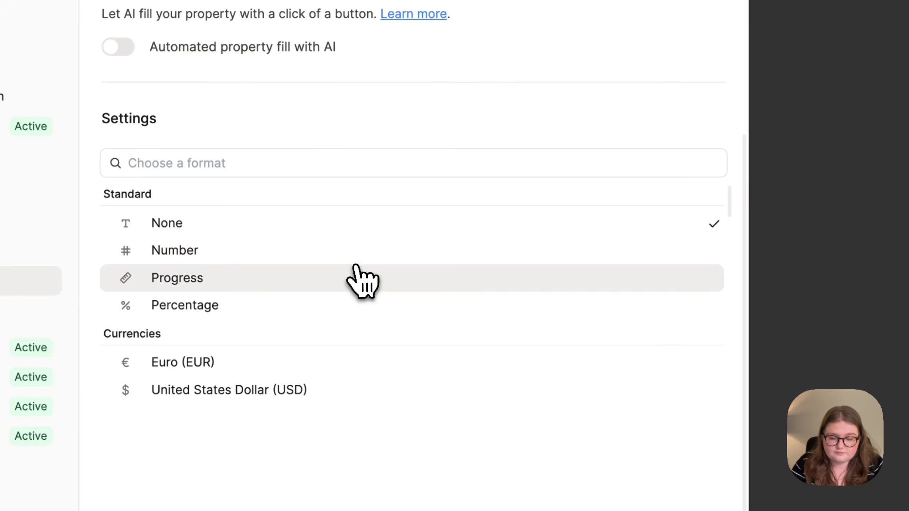
click(355, 272)
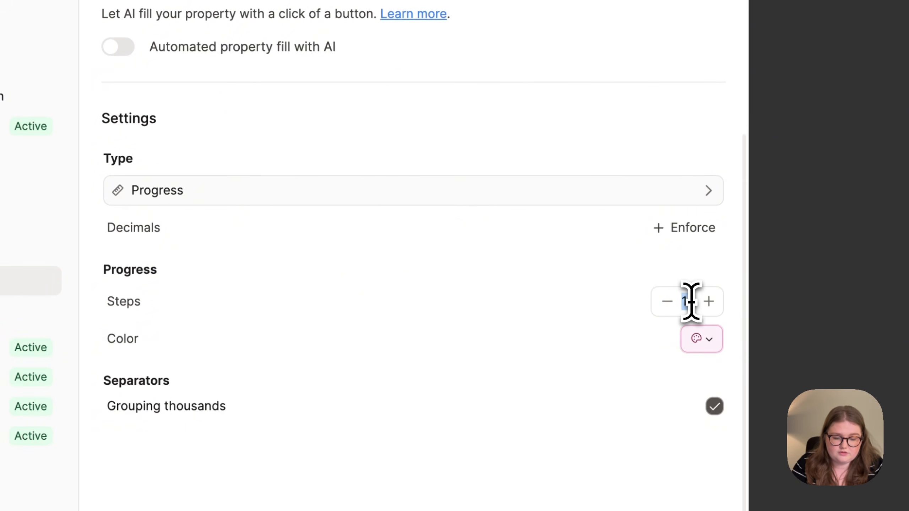
text(5)
click(701, 338)
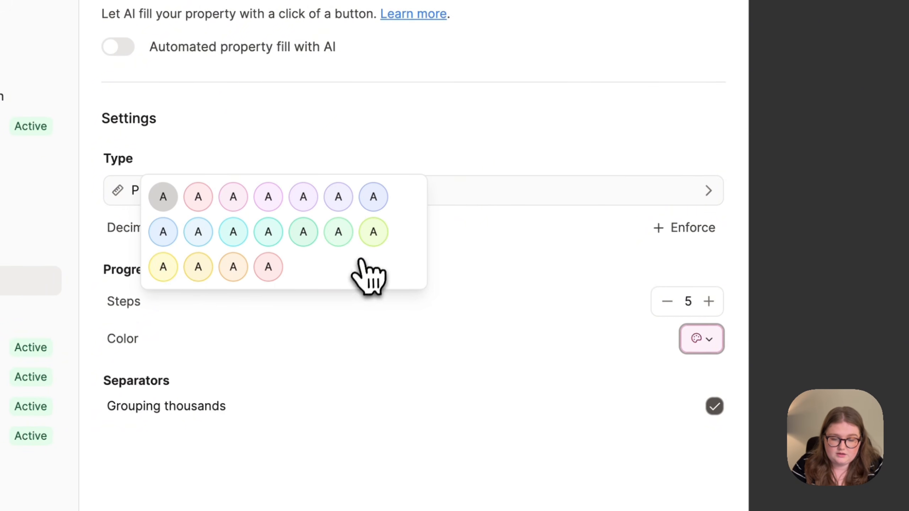
click(373, 233)
scroll(501, 354, up, 8)
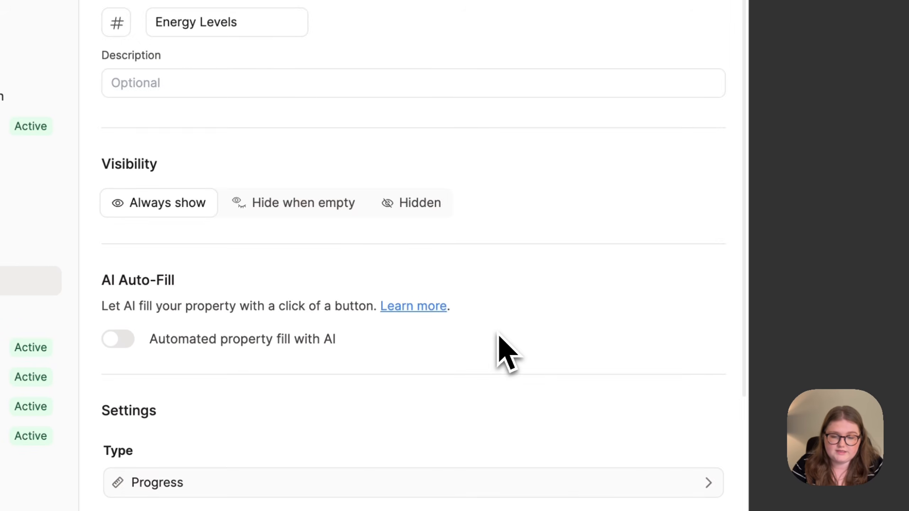
click(399, 90)
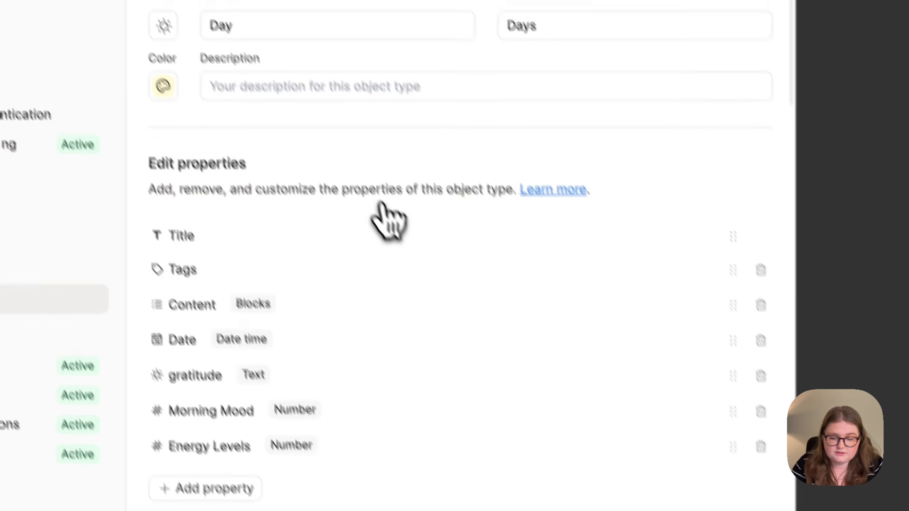
- Move the gratitude property below Energy Levels and add a text property named "affirmation" to the Day type
drag(732, 375, 730, 438)
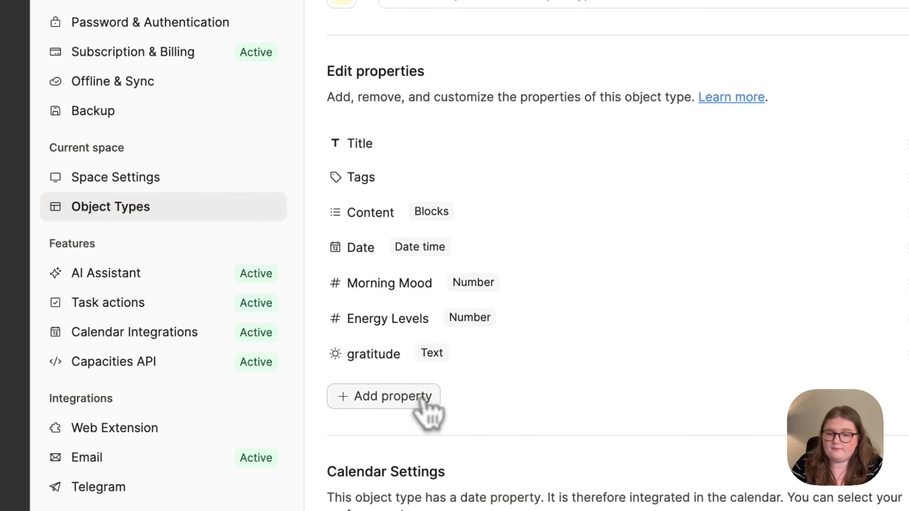
click(422, 398)
click(414, 50)
text(affirmation)
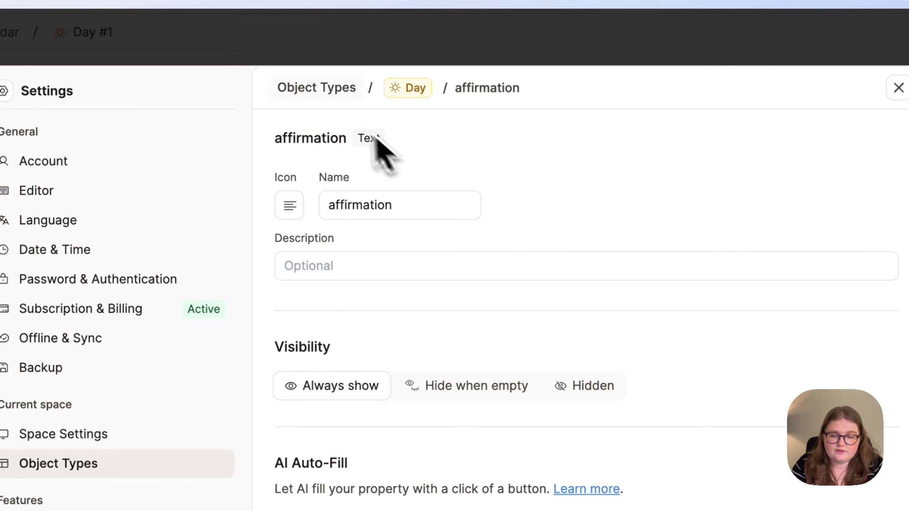
click(408, 88)
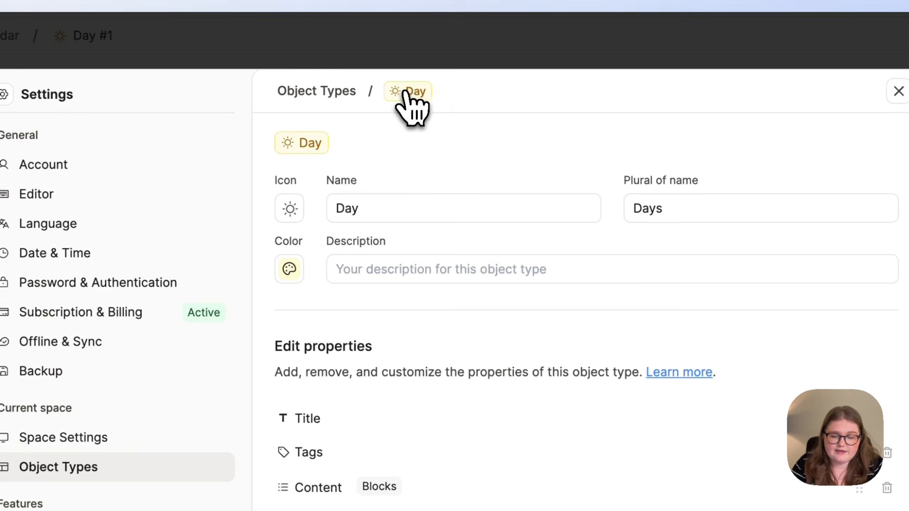
- Add a text property named "morning" with a sun icon to the Day type and place it directly below Date
scroll(508, 422, down, 2)
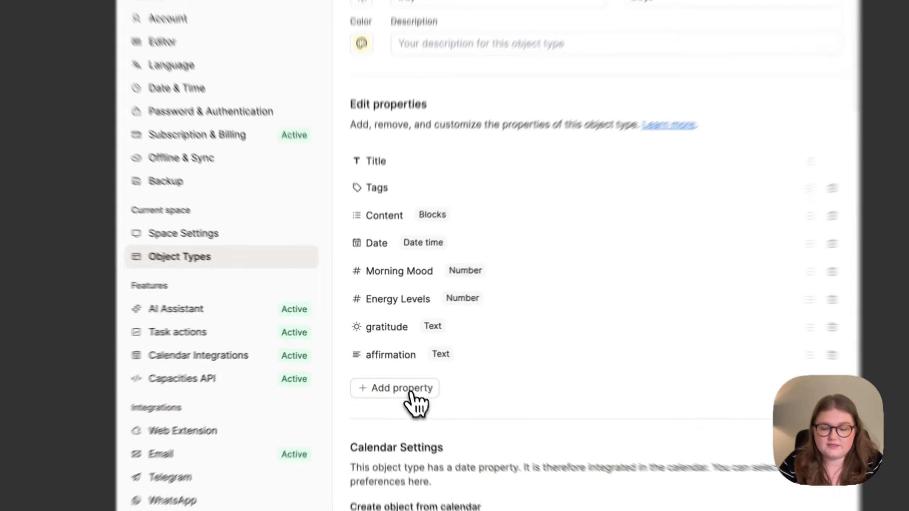
click(394, 368)
click(432, 72)
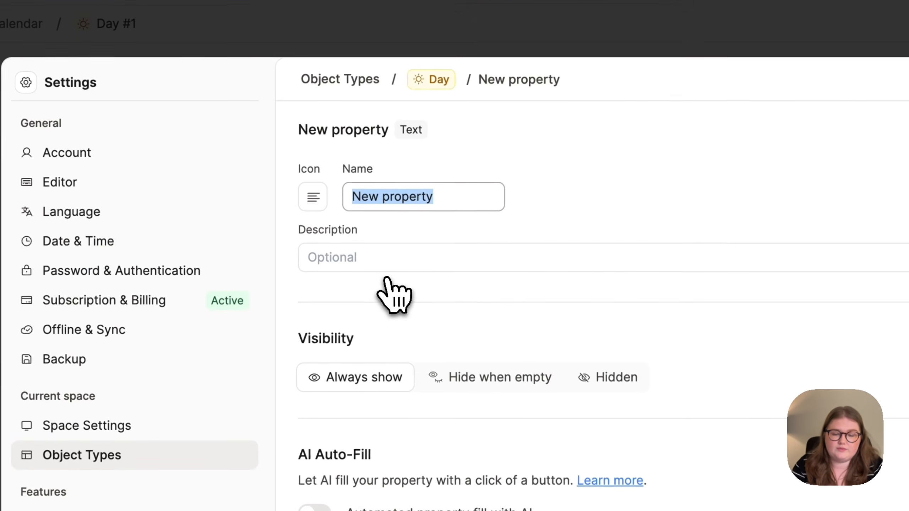
click(317, 208)
click(359, 281)
text(morning)
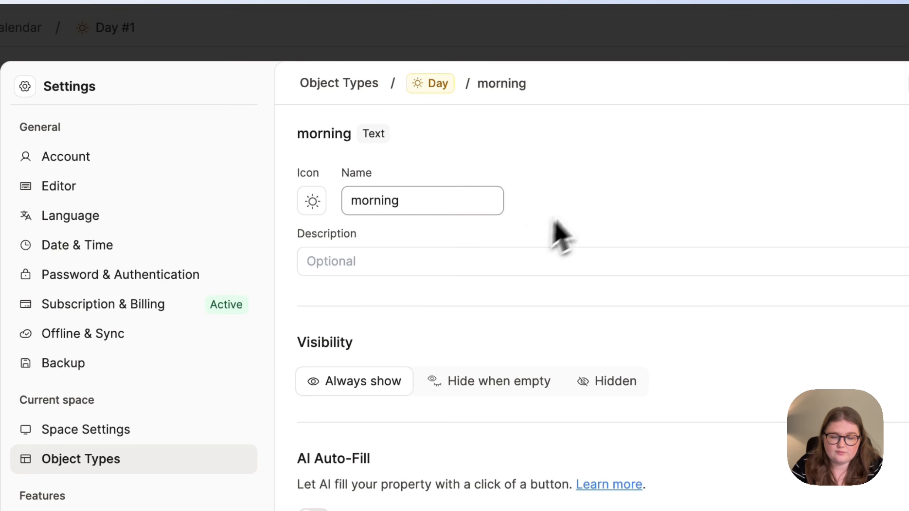
click(440, 85)
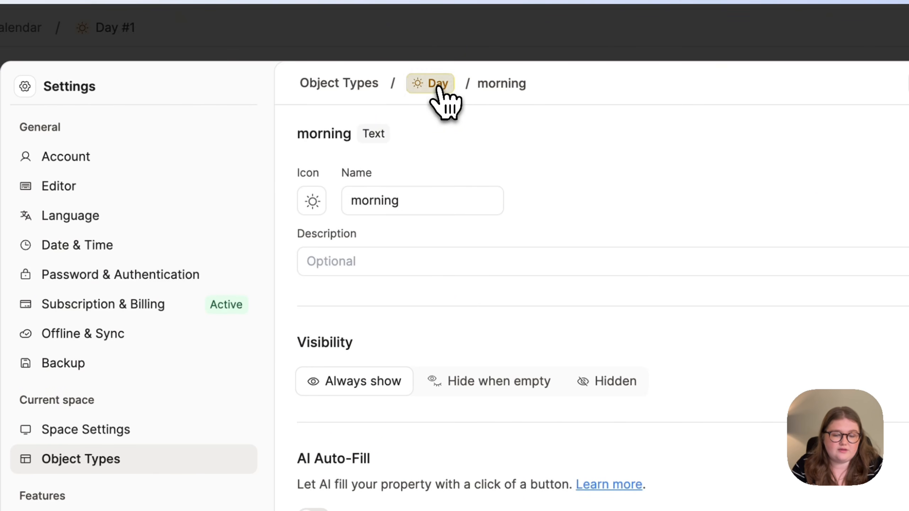
drag(717, 423, 725, 272)
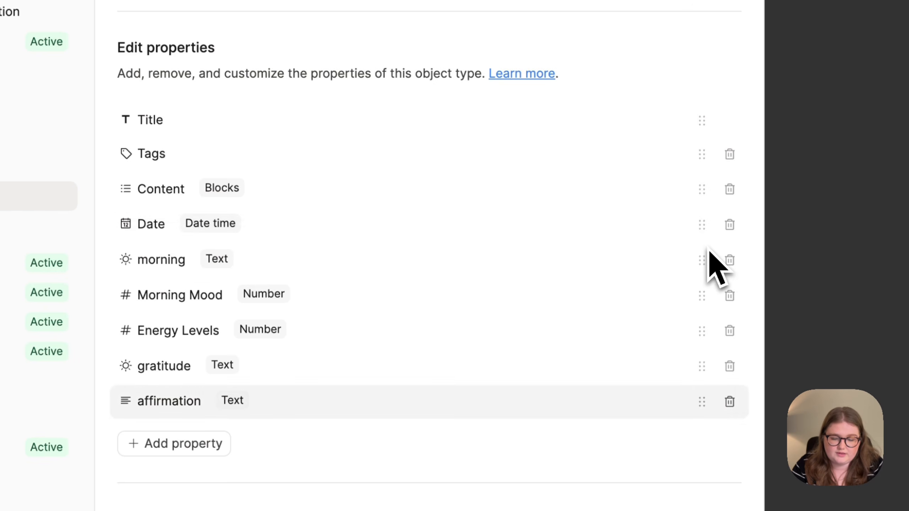
- Add a text property named "evening" with a moon icon to the Day type and return to the type settings
scroll(608, 239, down, 2)
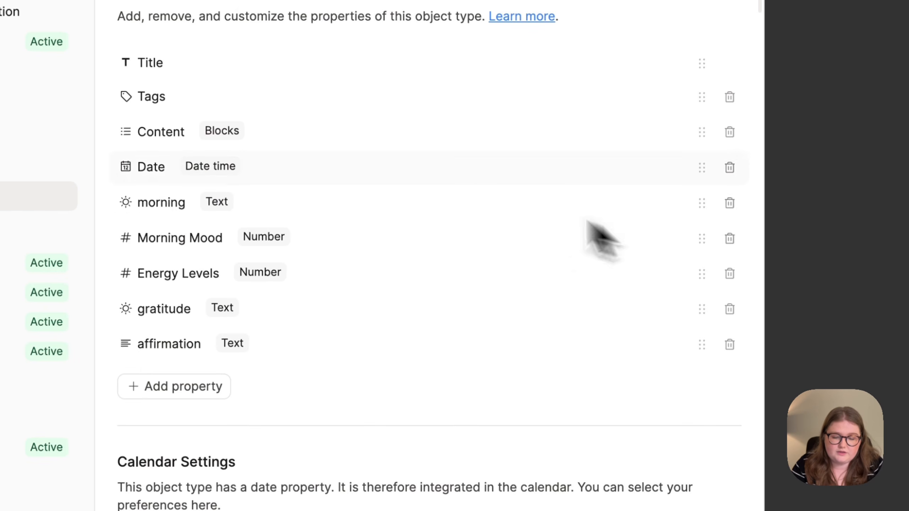
scroll(356, 226, down, 2)
click(211, 331)
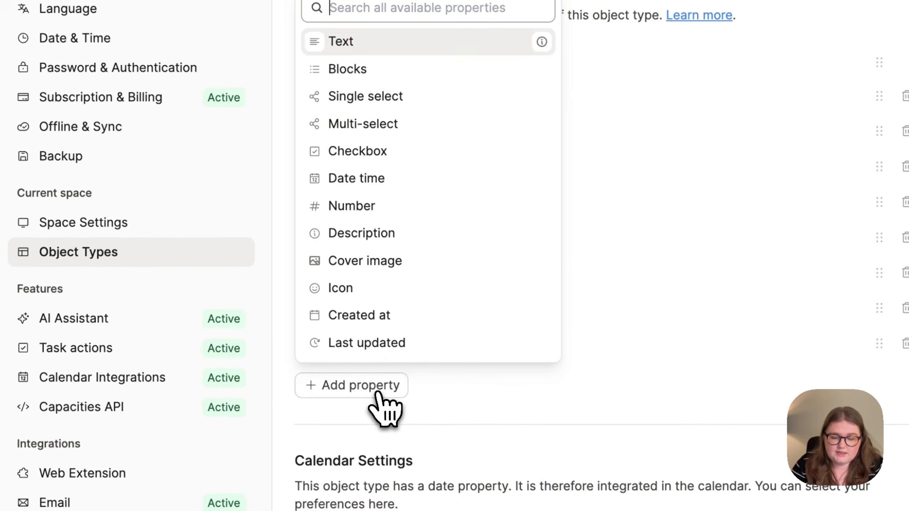
click(339, 40)
text(evening)
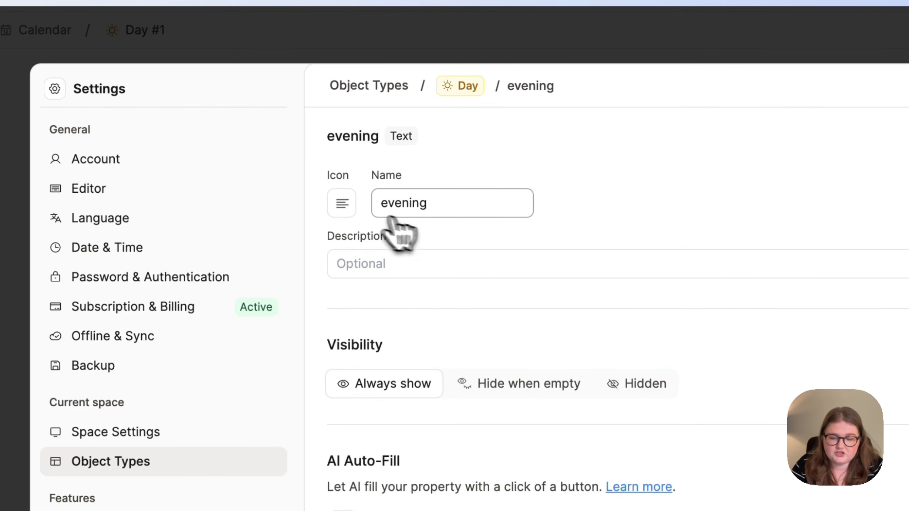
click(340, 204)
text(moo)
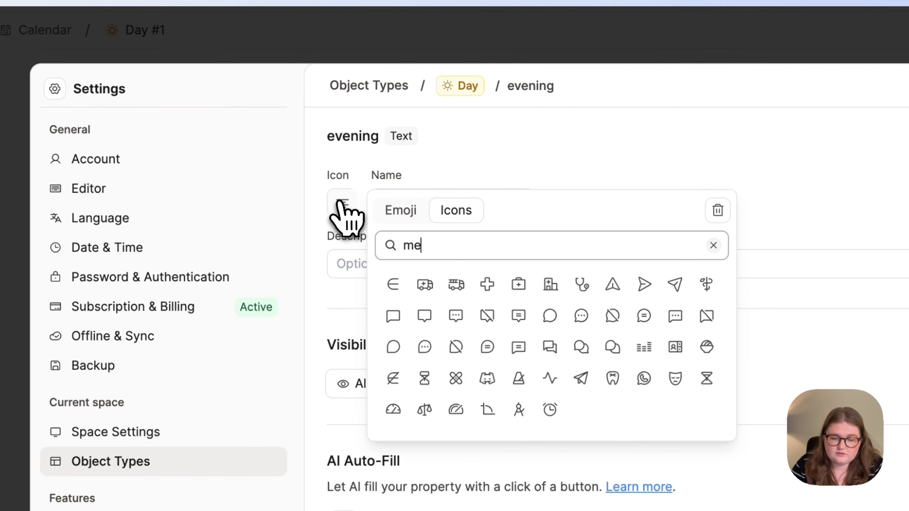
key(Return)
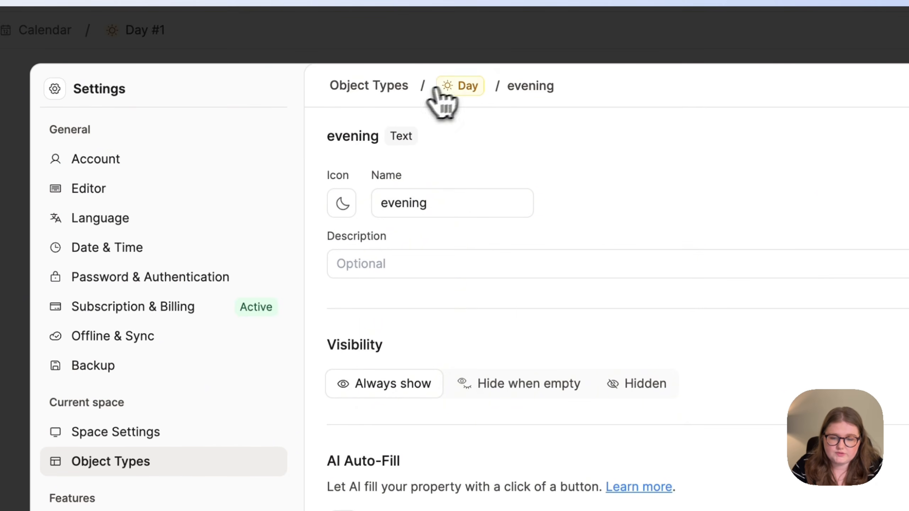
click(447, 87)
- Add a text property named "what made you feel good" to the Day type and return to the type settings
scroll(508, 286, down, 5)
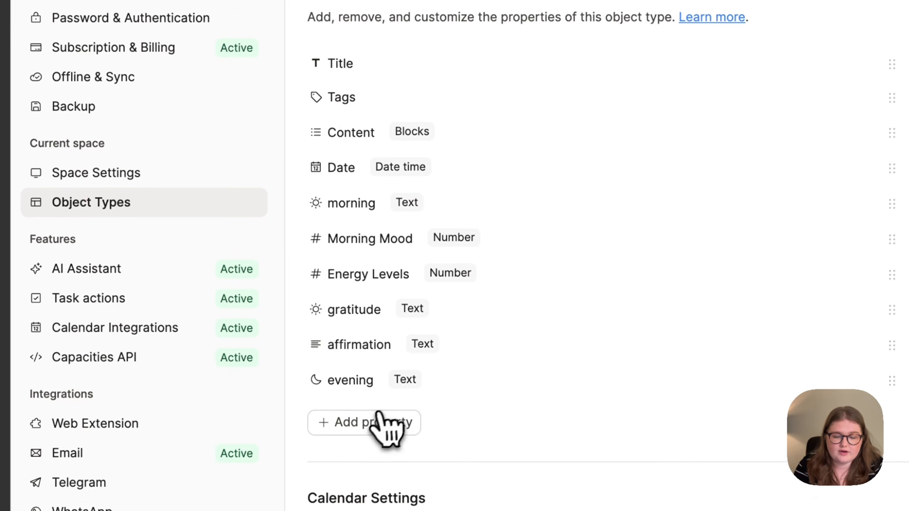
click(381, 422)
click(412, 80)
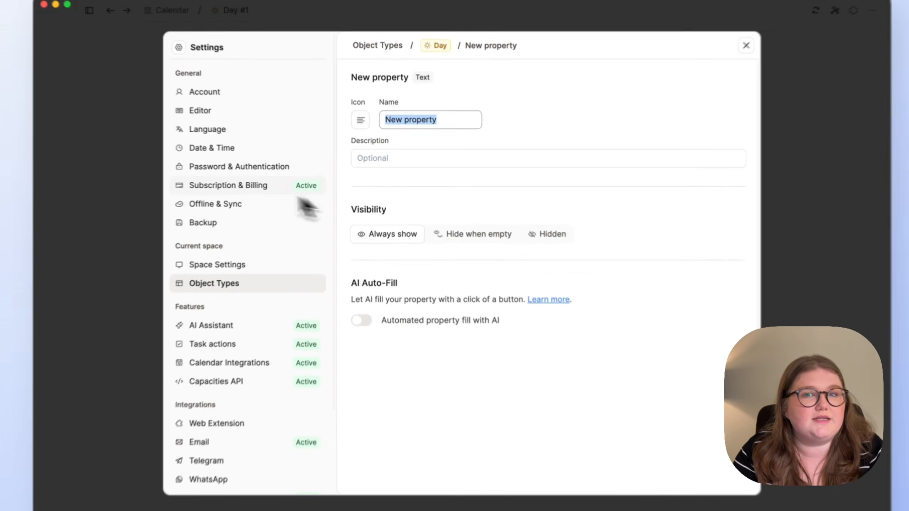
text(what)
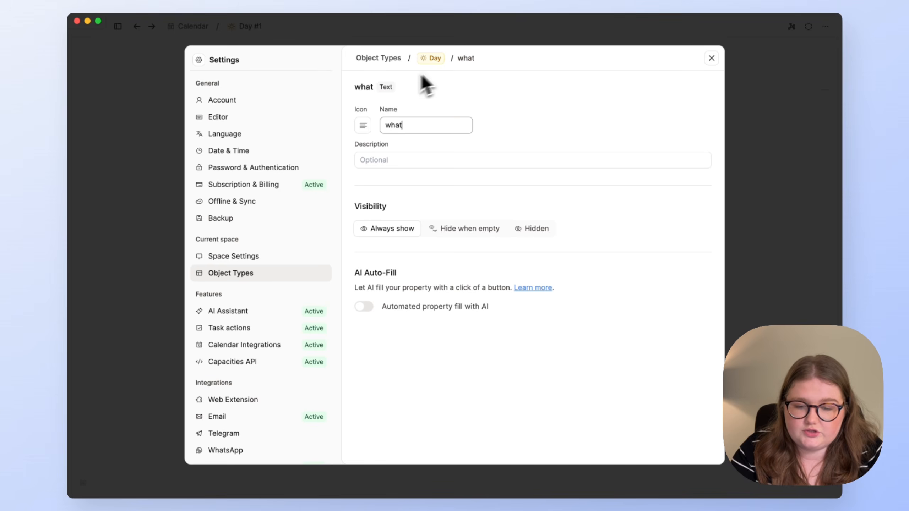
text( made you feel go)
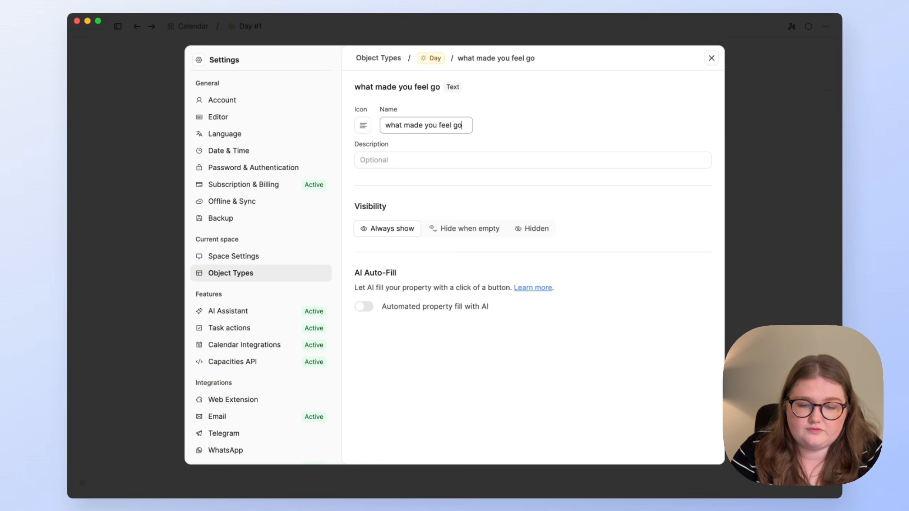
text(od)
click(433, 58)
- Add a number property named "Mood" to the Day type
scroll(465, 415, down, 5)
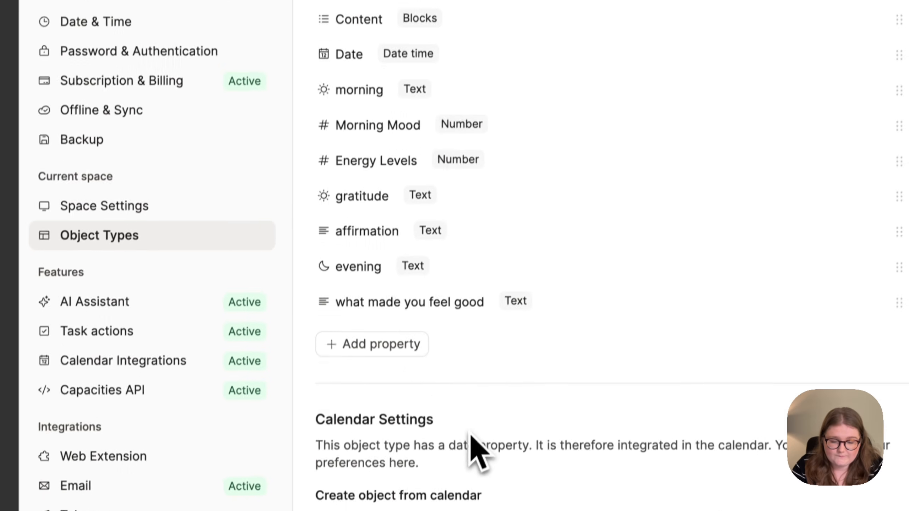
click(392, 346)
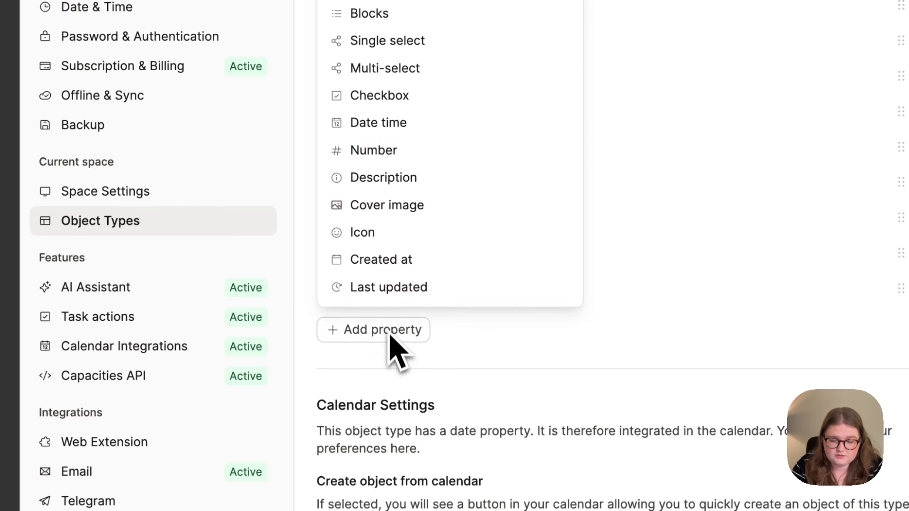
click(393, 165)
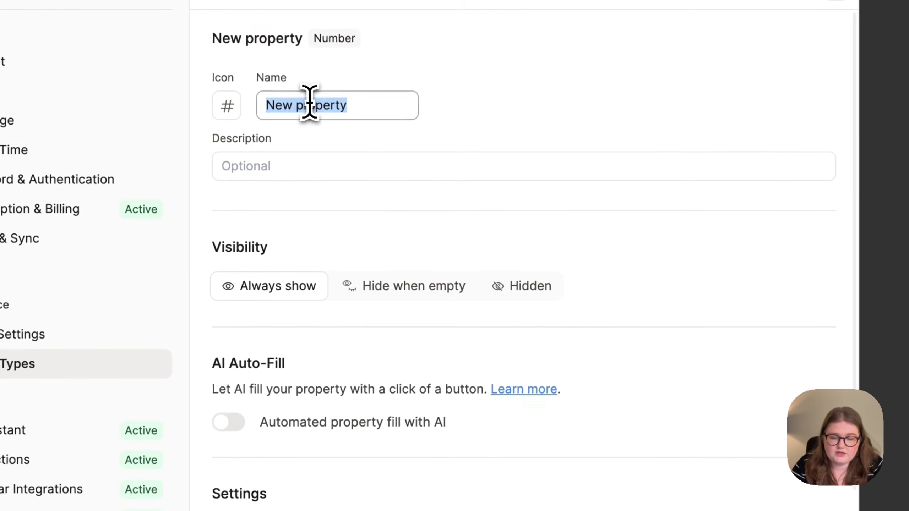
text(Mood)
- Format Mood as Progress with 5 steps and a chosen color, and return to the Day type settings
scroll(588, 395, down, 8)
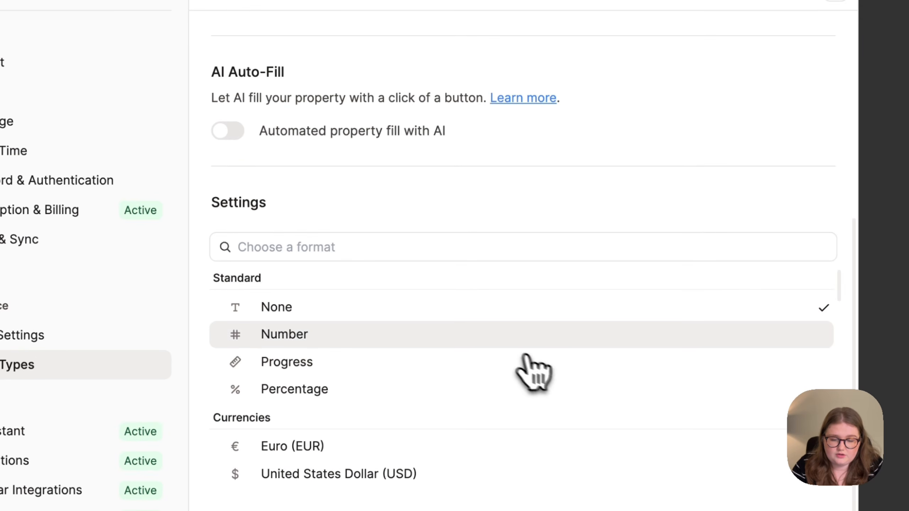
click(525, 360)
double_click(804, 385)
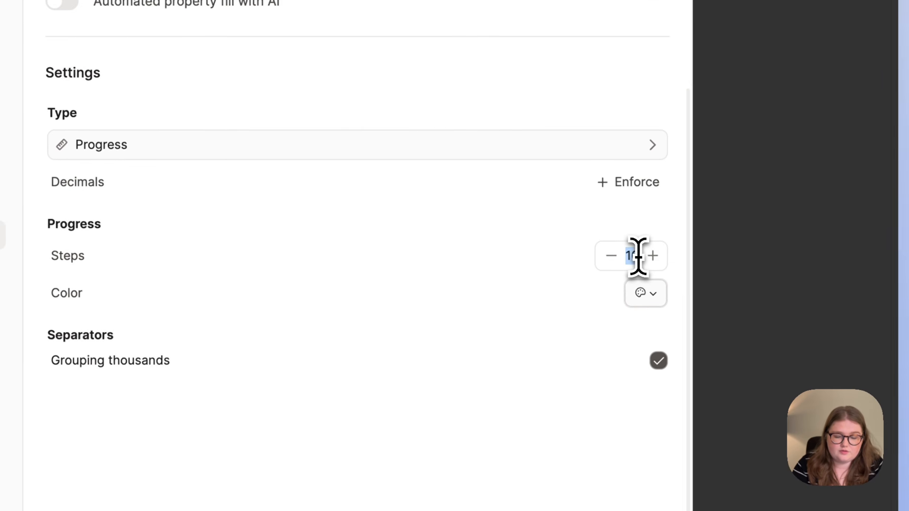
text(5)
click(645, 292)
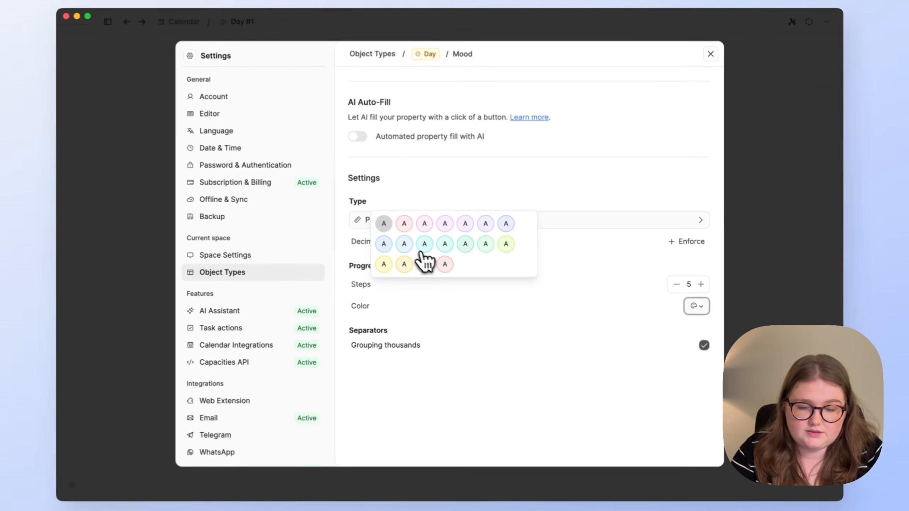
click(424, 259)
scroll(484, 247, up, 5)
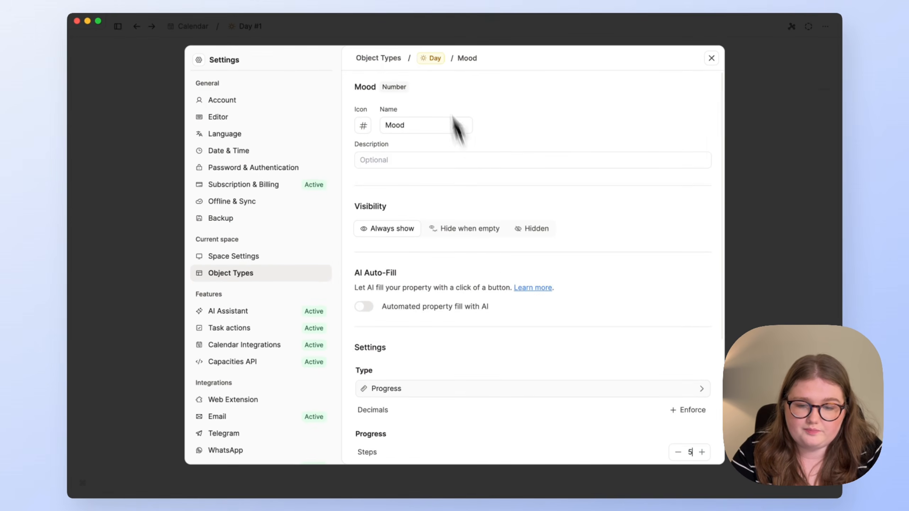
click(429, 57)
- Leave the "a good decision" property and add a text property named "a not so good decision" to the Day type
scroll(464, 215, down, 10)
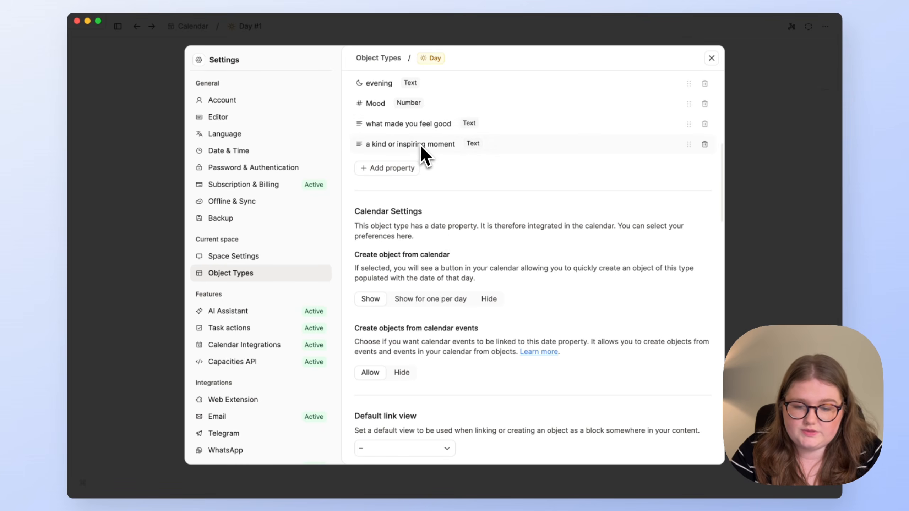
scroll(422, 147, up, 3)
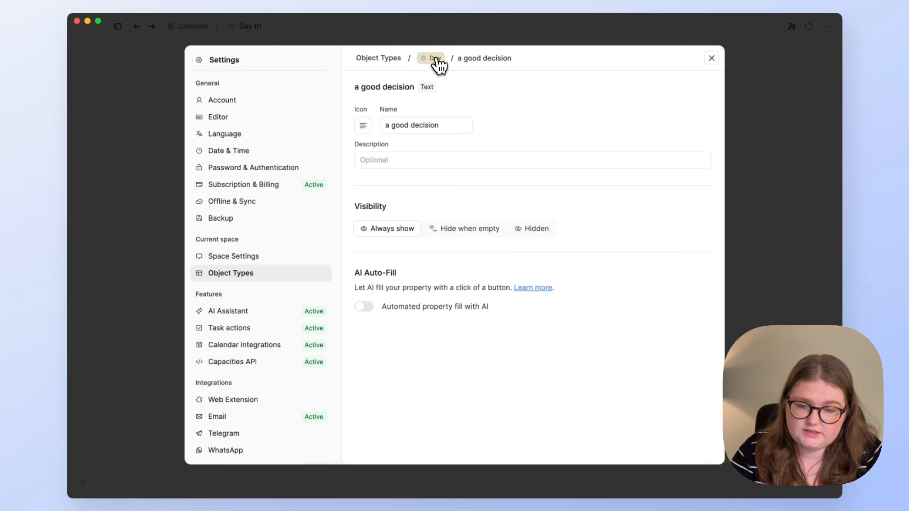
click(430, 58)
scroll(440, 168, down, 10)
click(400, 255)
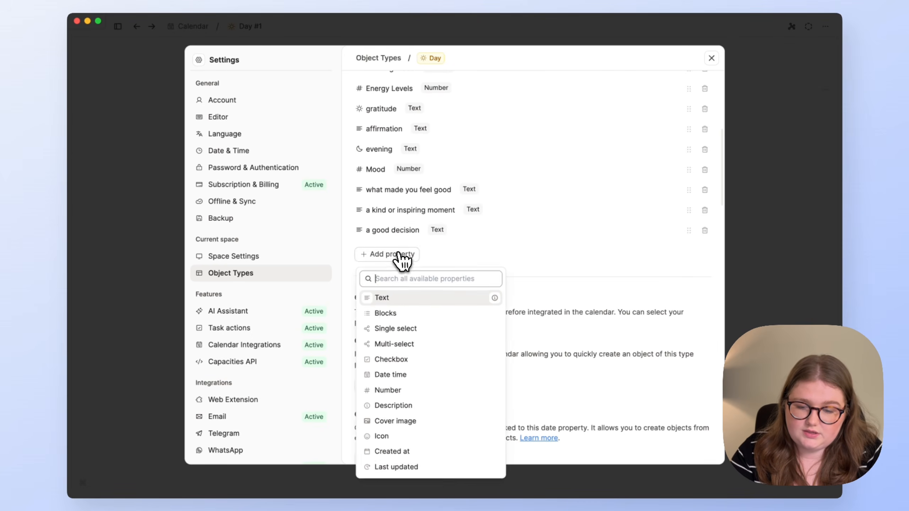
click(396, 296)
text(a not so good decision)
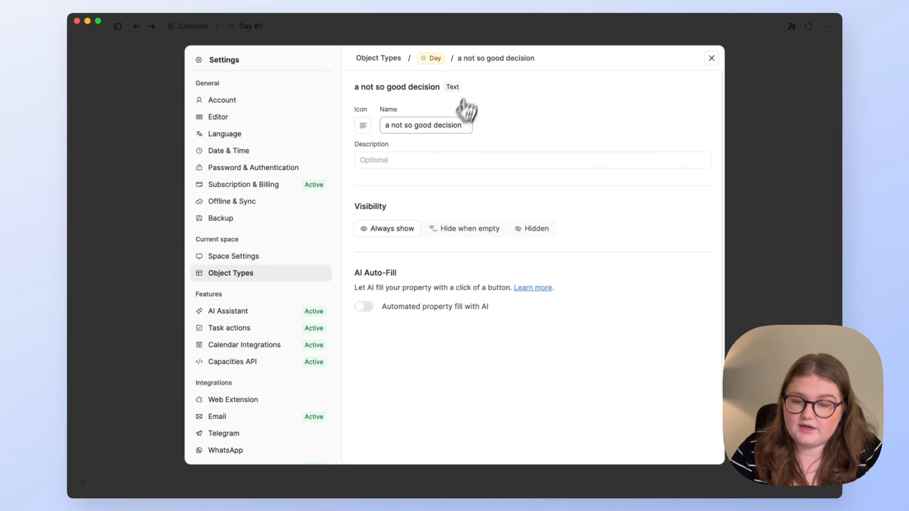
click(433, 58)
- Complete the new text property's name as "illnesses" and return to the Day type settings
scroll(450, 276, down, 6)
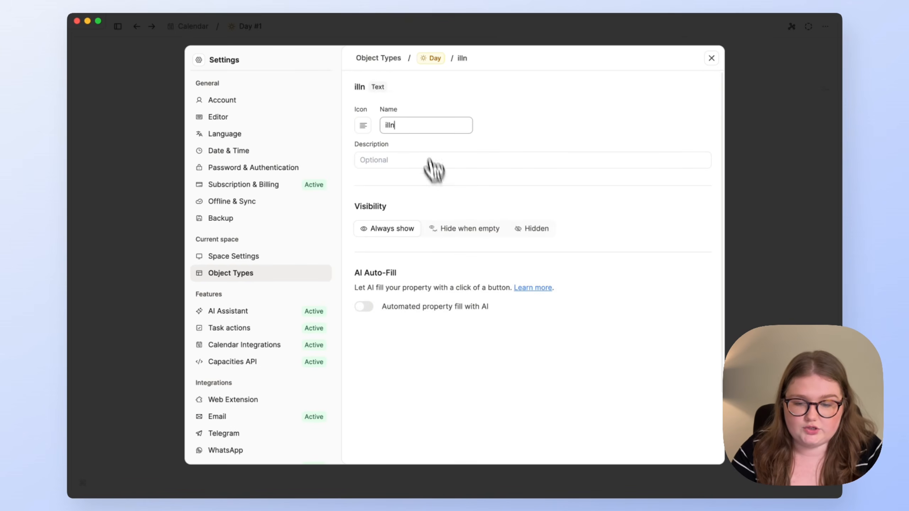
text(esses)
click(432, 59)
- Add a text property named "Essence" with a star icon to the Day type and return to the type settings
scroll(463, 318, down, 5)
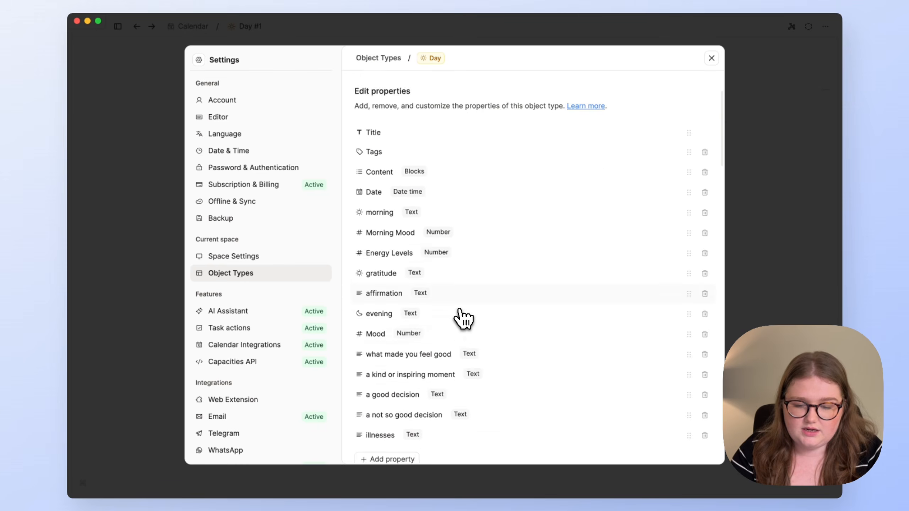
click(412, 381)
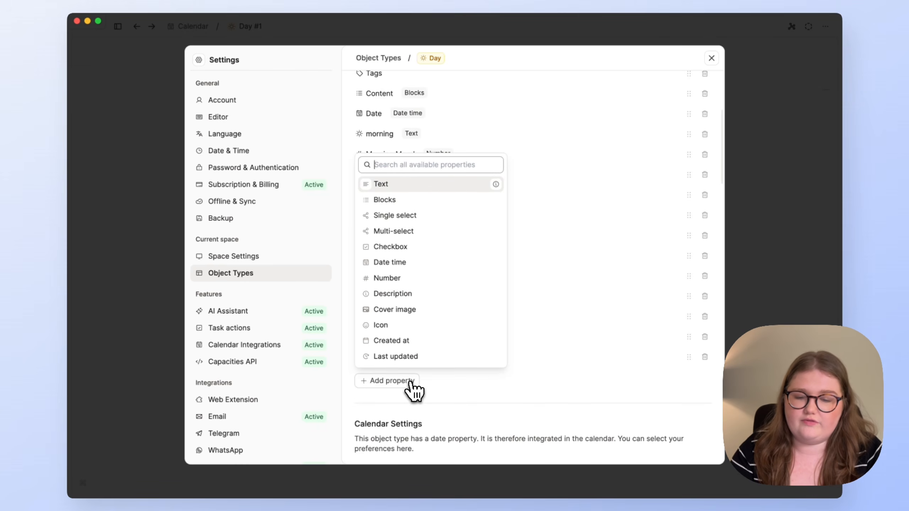
click(423, 186)
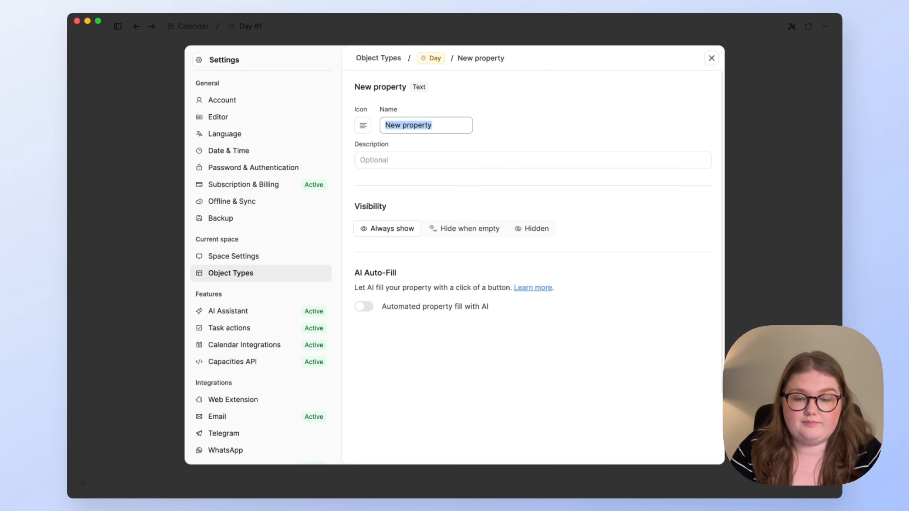
click(364, 126)
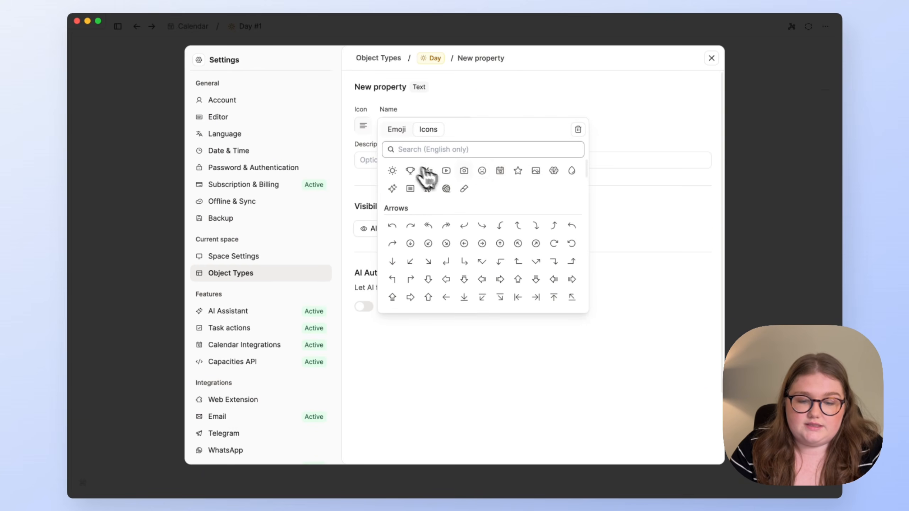
click(517, 170)
triple_click(439, 126)
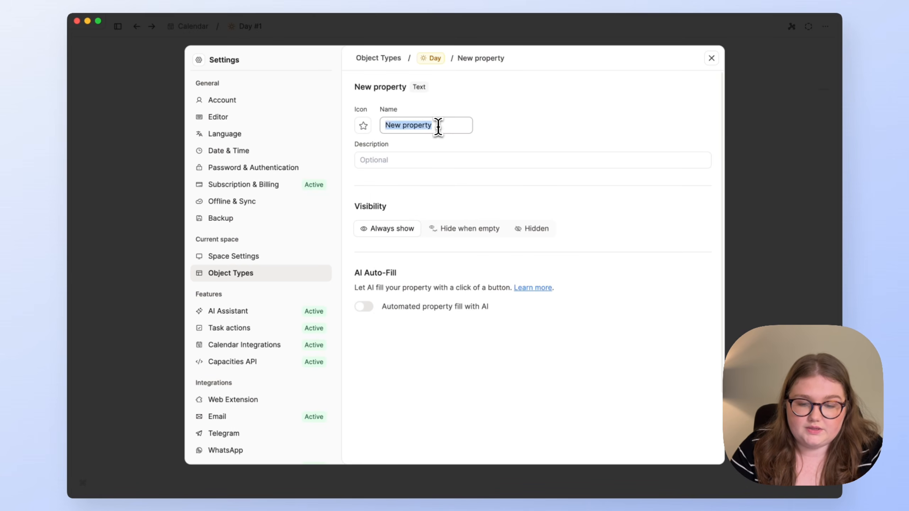
text(Essence)
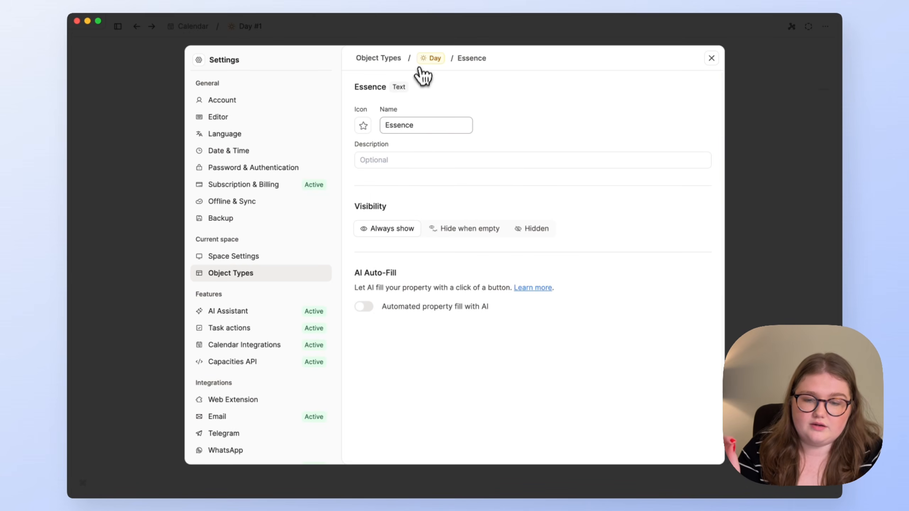
click(431, 58)
- Add a text property named "song on repeat" to the Day type and return to the type settings
scroll(533, 219, down, 5)
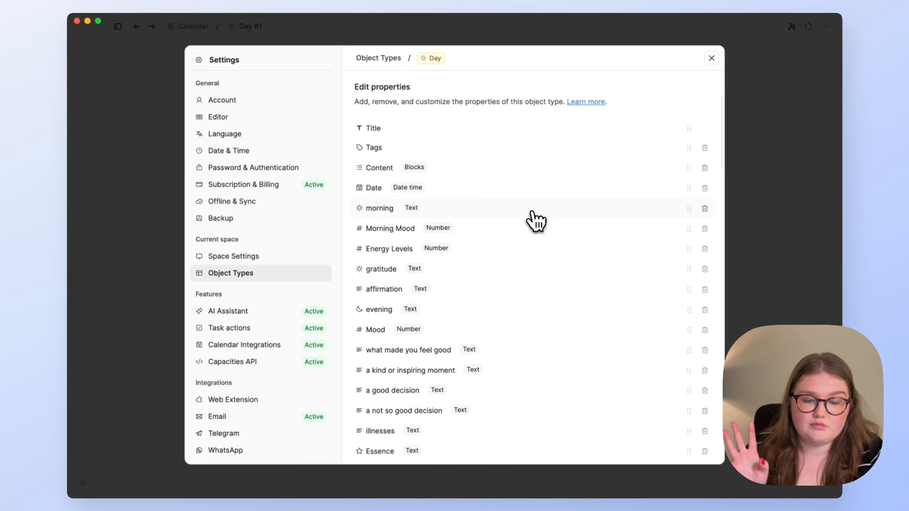
scroll(533, 219, down, 7)
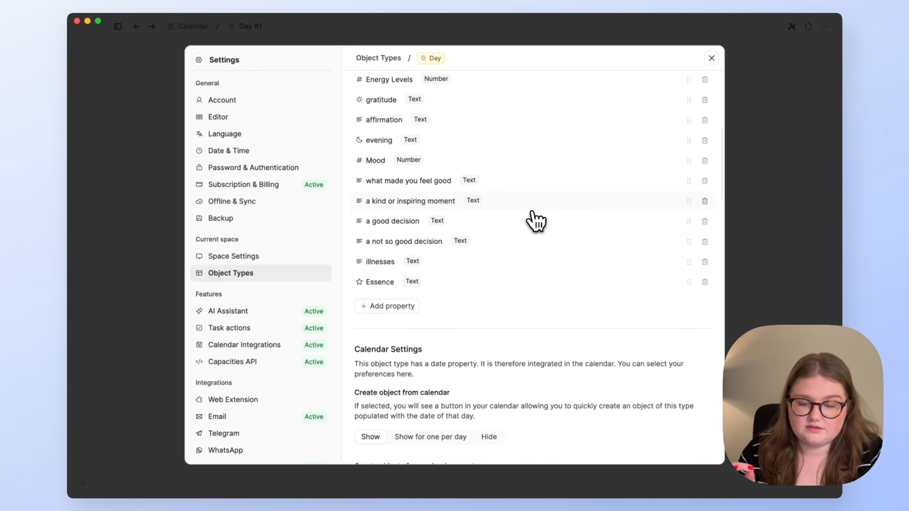
click(395, 305)
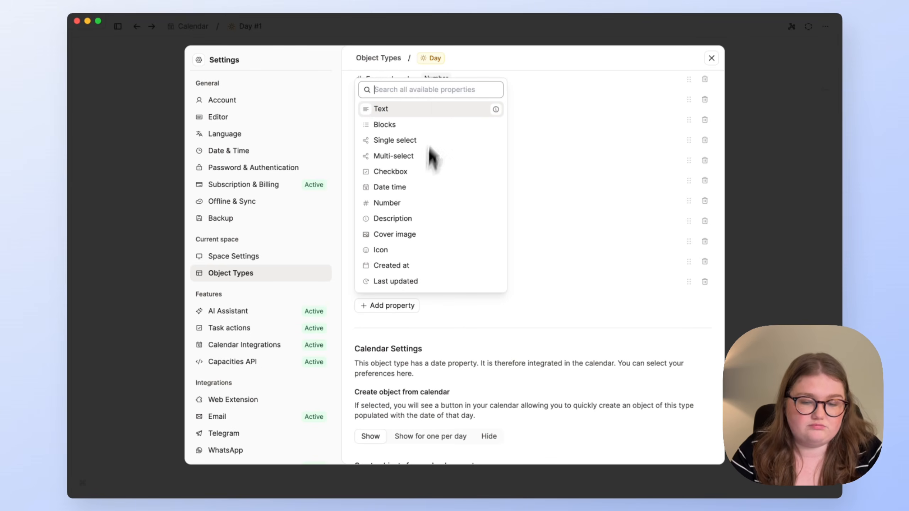
click(435, 106)
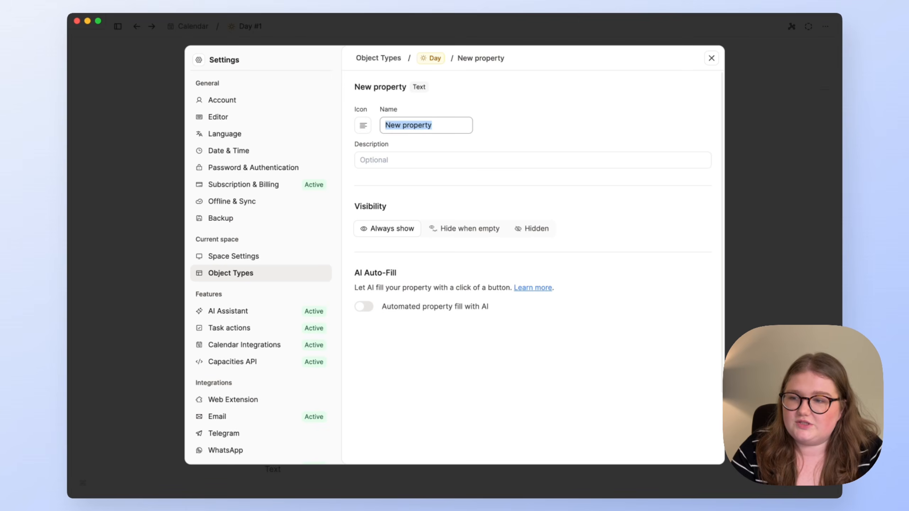
text(song on repe)
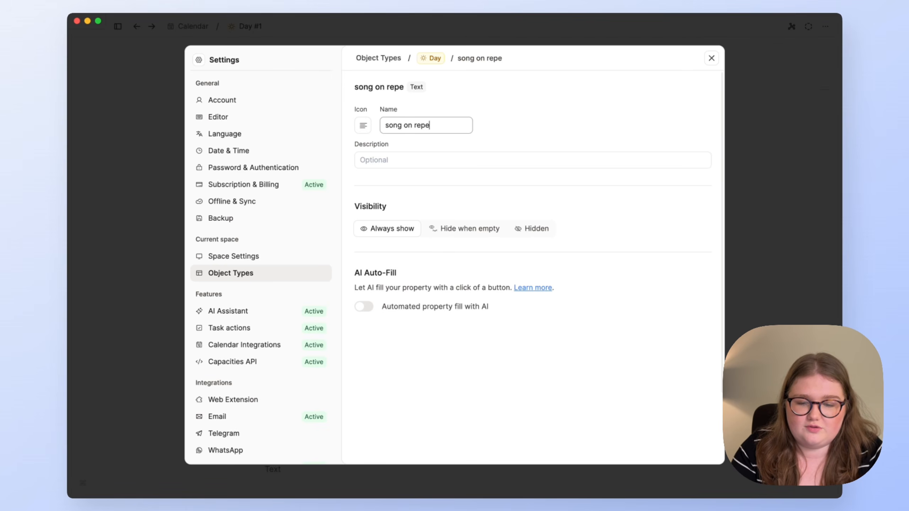
text(at)
click(432, 59)
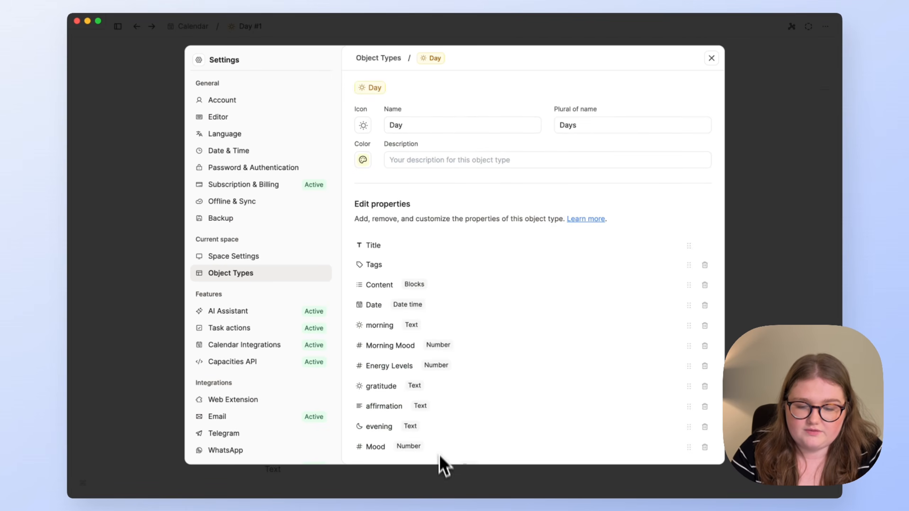
- Add a text property named "reading" to the Day type and return to the type settings
scroll(439, 423, down, 5)
scroll(440, 389, down, 5)
click(401, 212)
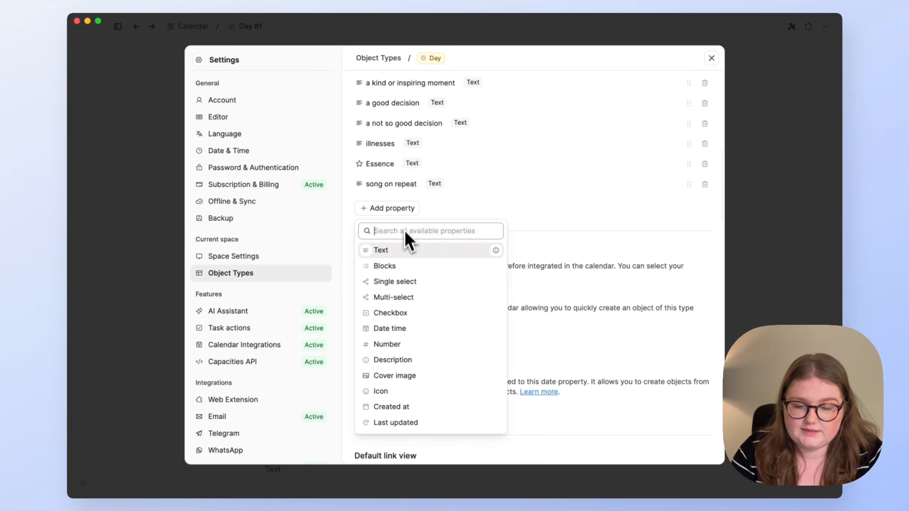
click(408, 250)
text(reading)
click(432, 58)
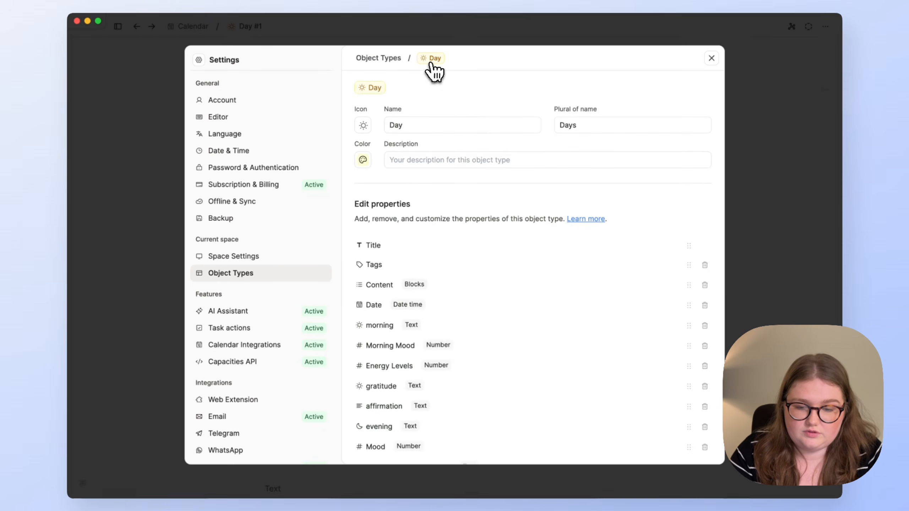
- Add two text properties named "watching" and "wanting" to the Day type and return to the type settings
scroll(428, 227, down, 10)
click(394, 145)
click(396, 184)
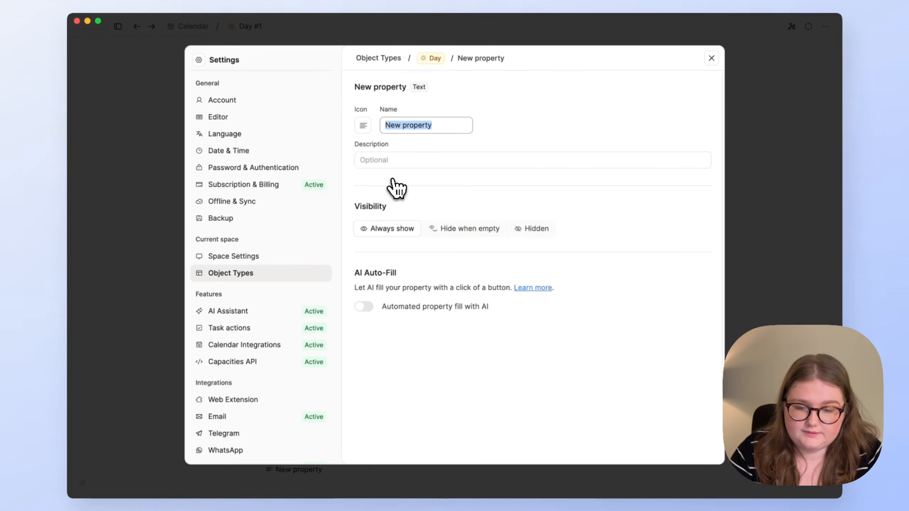
text(watching)
click(432, 58)
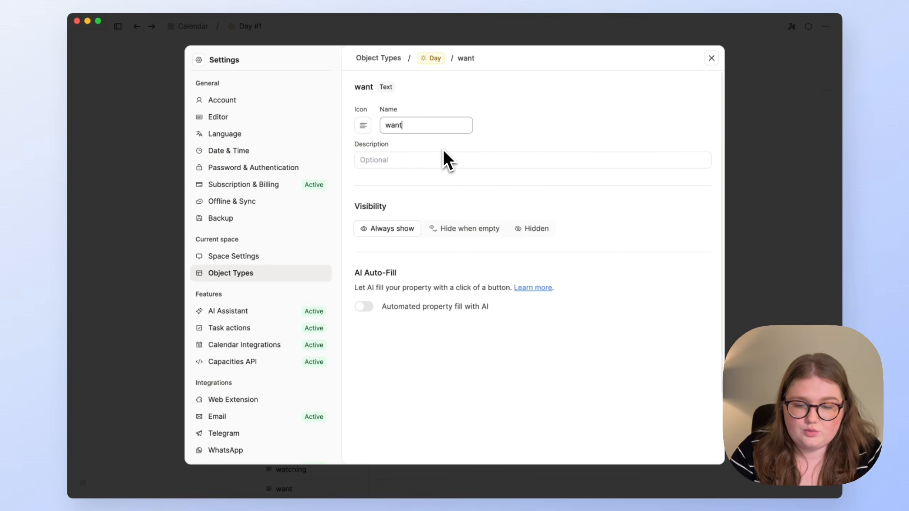
text(ing)
click(432, 57)
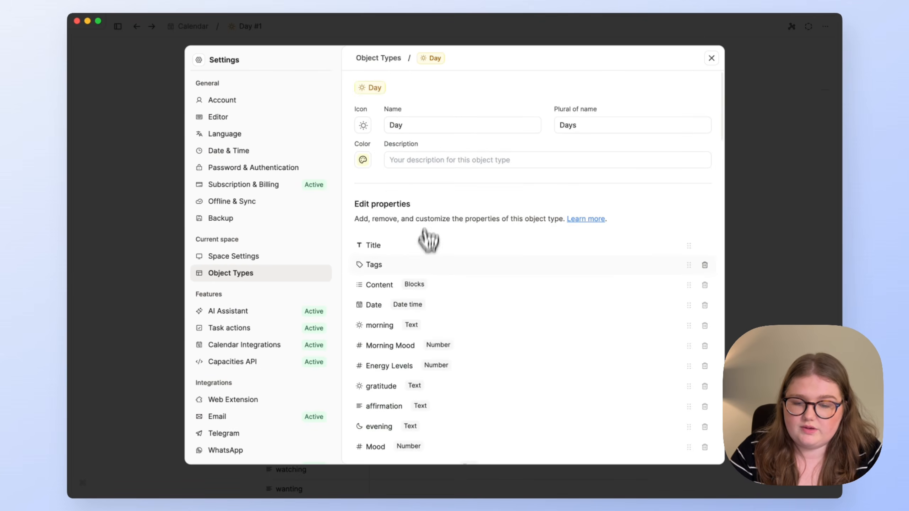
- Add a text property named "looking forward to" to the Day type and return to the type settings
scroll(425, 247, down, 8)
scroll(424, 265, down, 4)
click(390, 286)
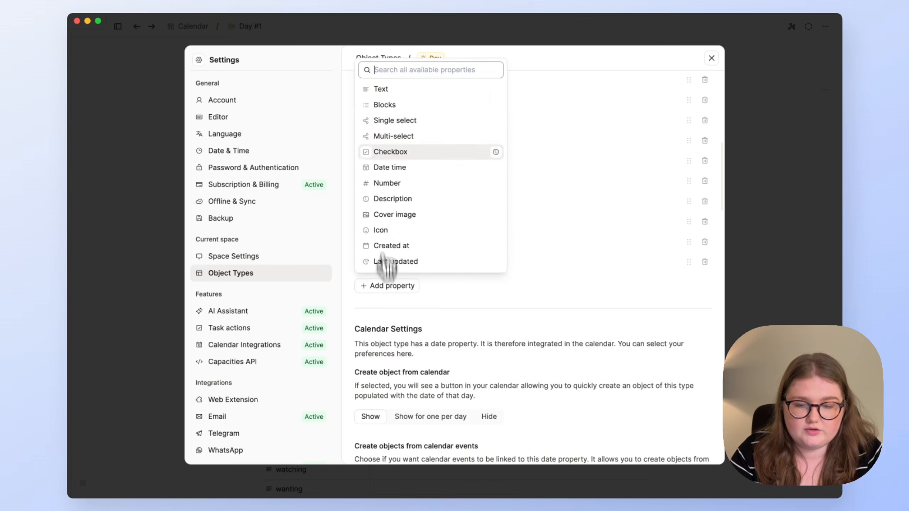
click(405, 94)
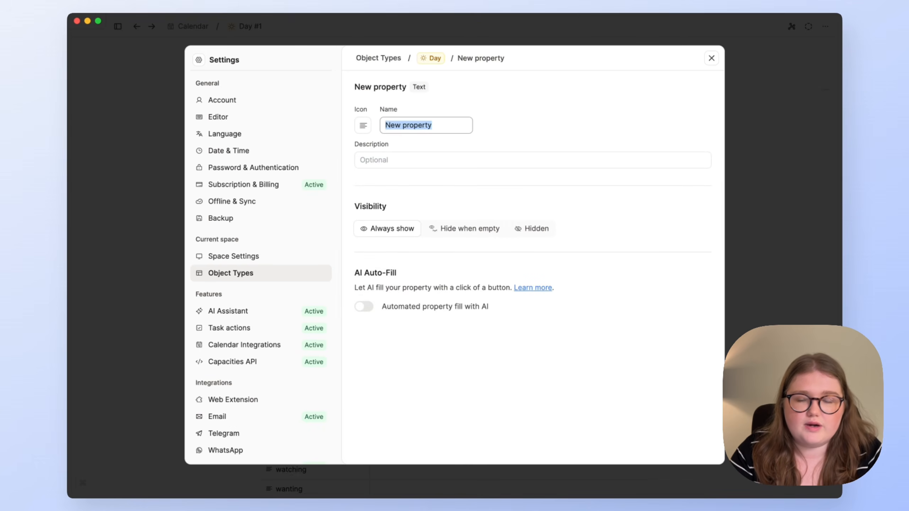
text(looking forward to)
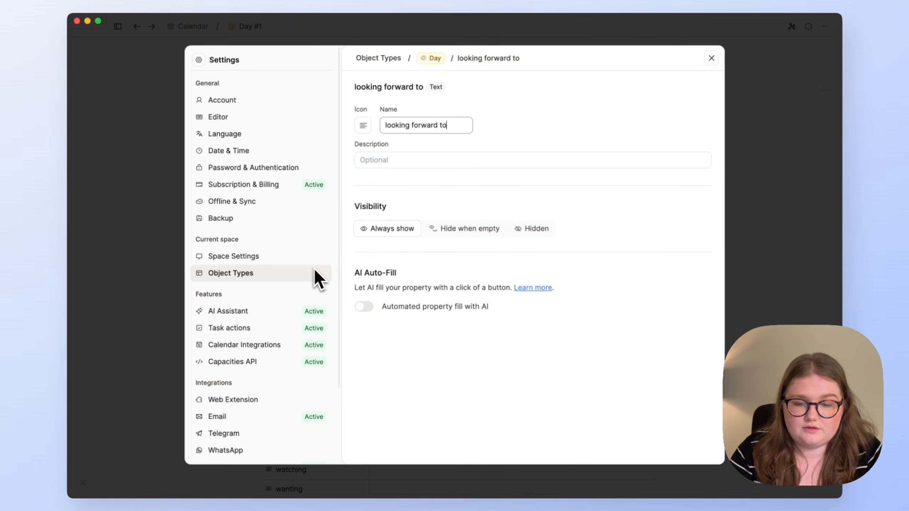
click(442, 58)
- Name another new text property of the Day type "where i went" and return to the type settings
click(409, 125)
text(where i went)
click(436, 59)
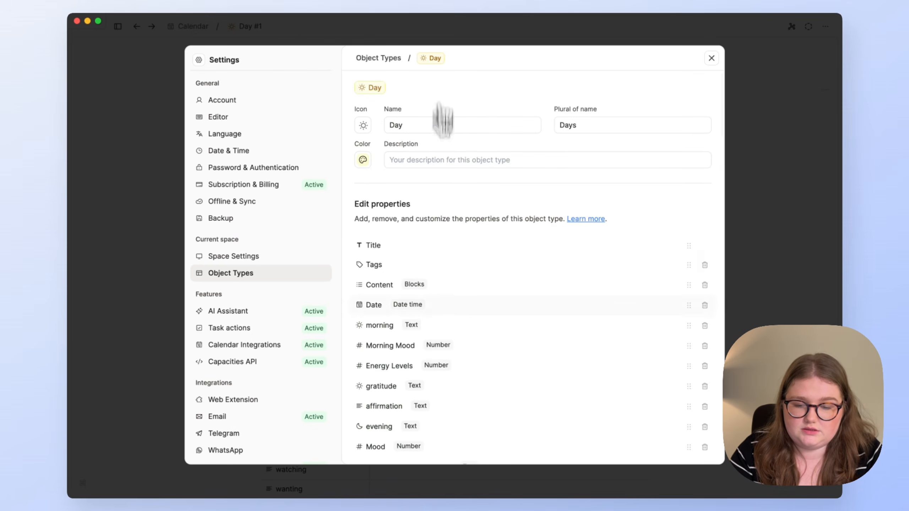
- Add an Image object property named "pic of the day" to the Day type and return to the type settings
scroll(433, 331, down, 7)
scroll(427, 333, down, 4)
click(405, 336)
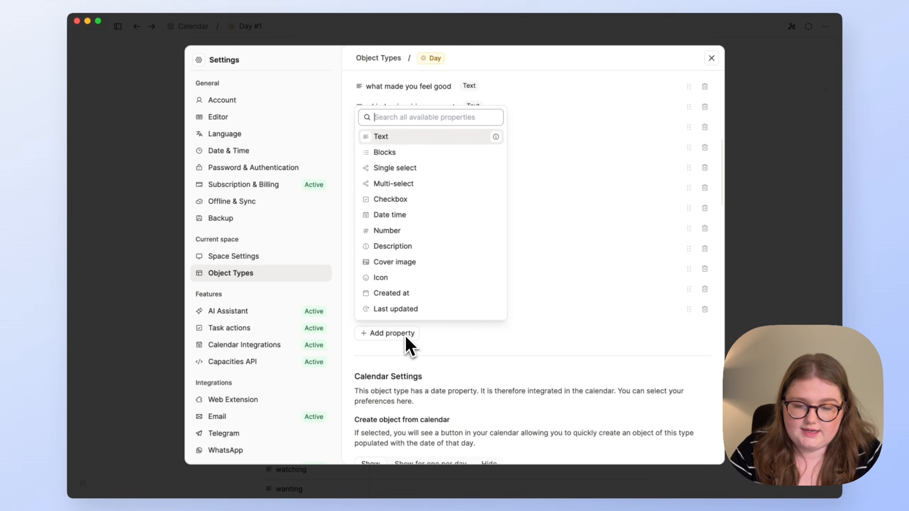
click(432, 263)
text(p)
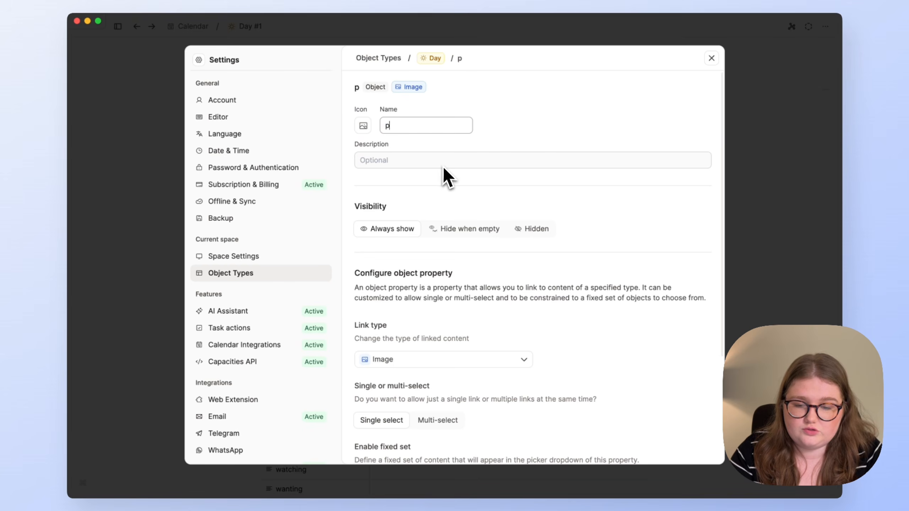
text(ic of the day)
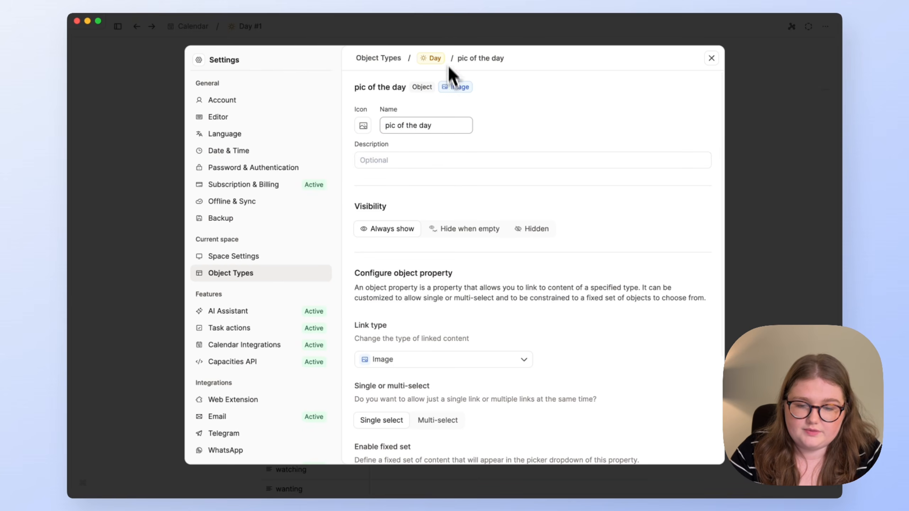
click(434, 58)
scroll(462, 365, down, 10)
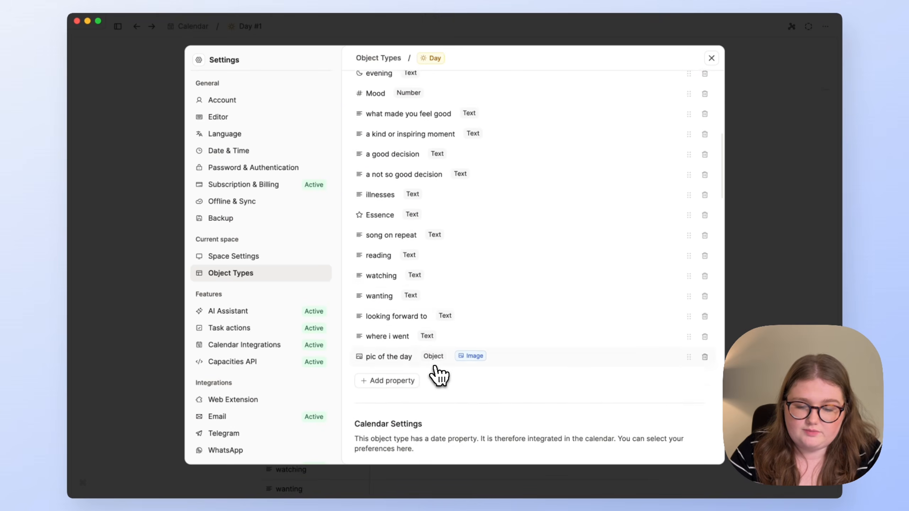
scroll(422, 346, up, 10)
scroll(422, 318, down, 10)
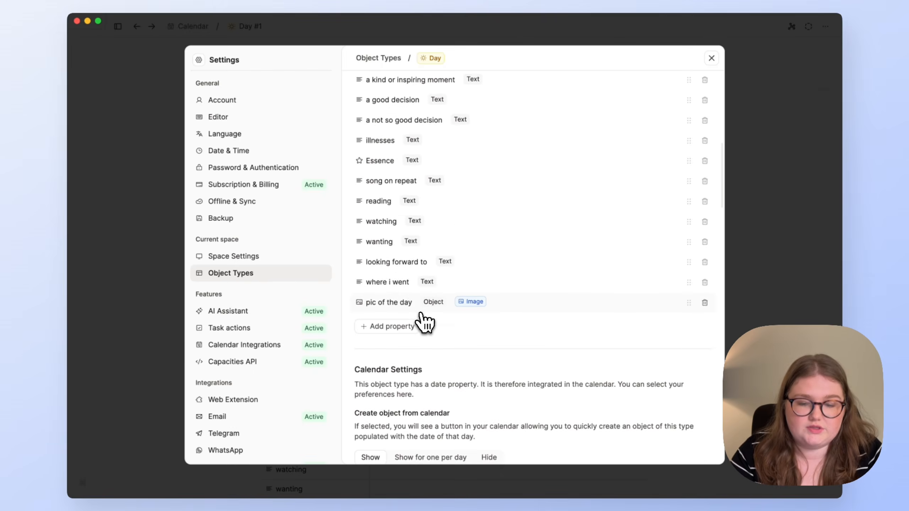
- Add a text property "add a pic!" with an image icon and description "don't forget" to the Day type, and close the settings
click(405, 295)
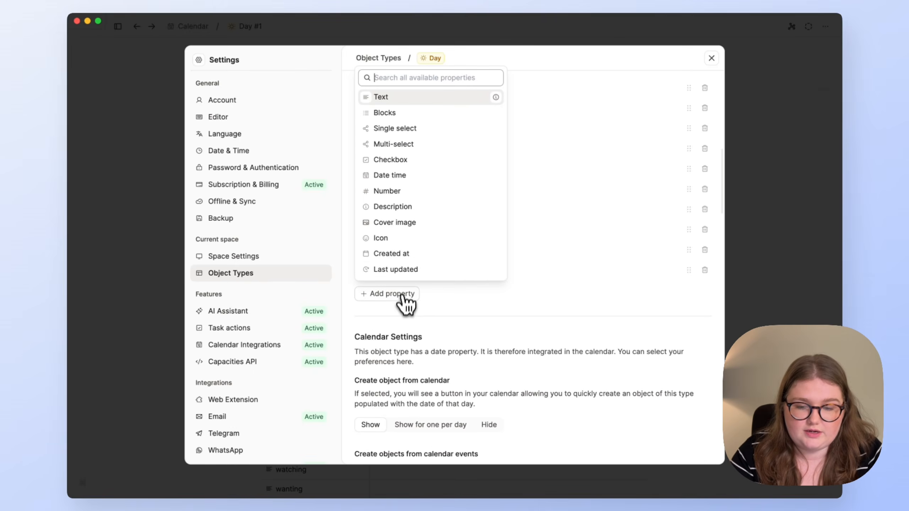
click(422, 96)
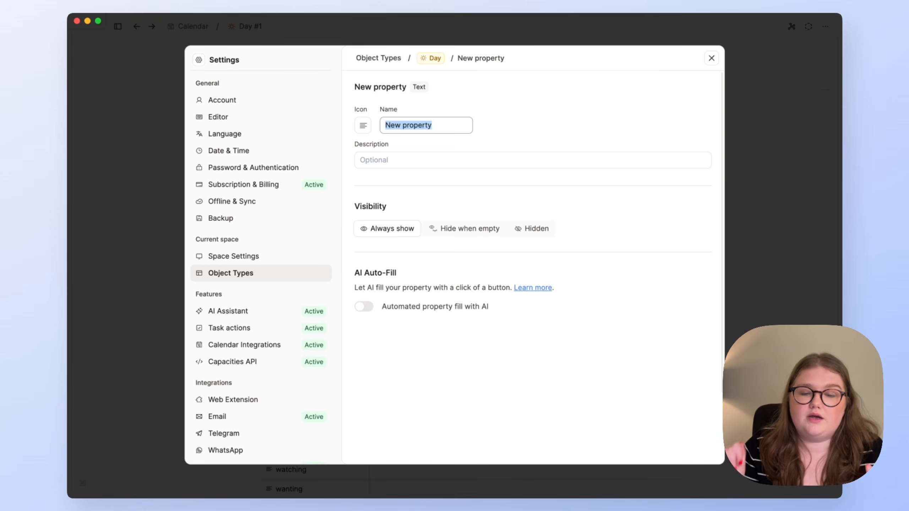
text(add )
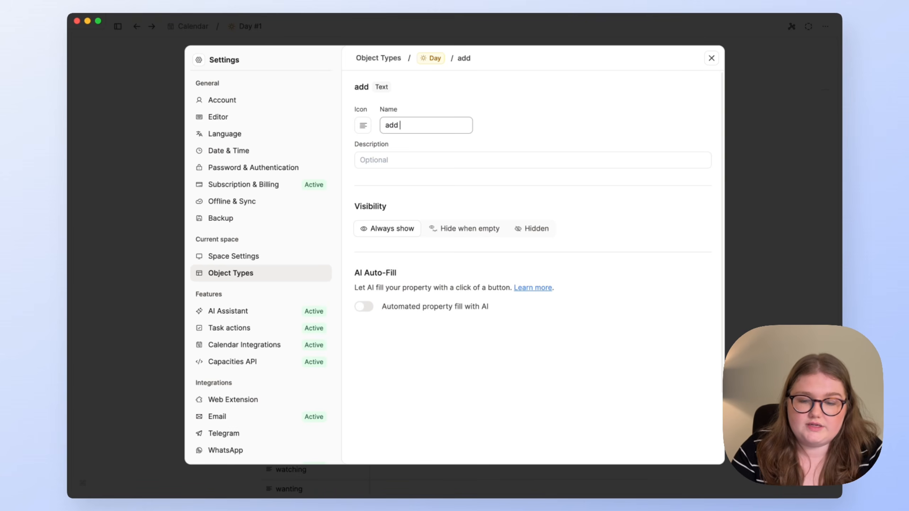
text(a pic!)
click(422, 158)
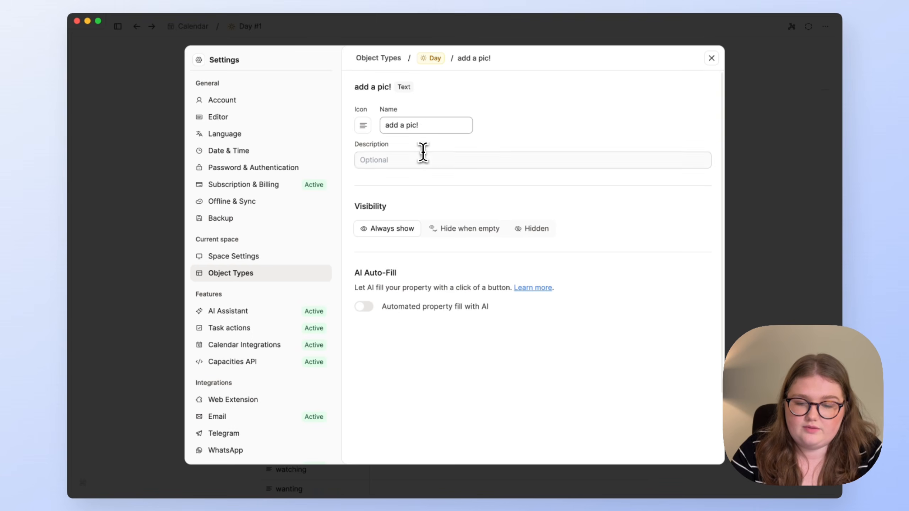
text(don't forget)
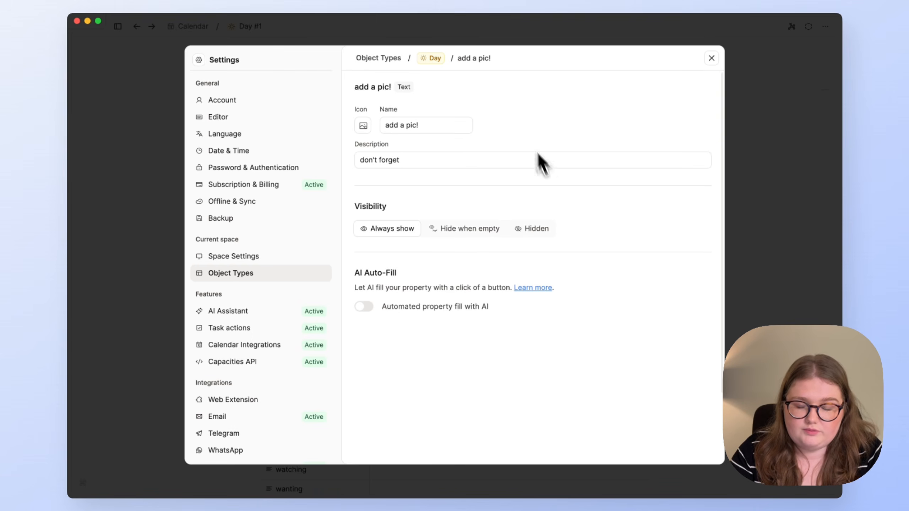
click(434, 59)
key(Escape)
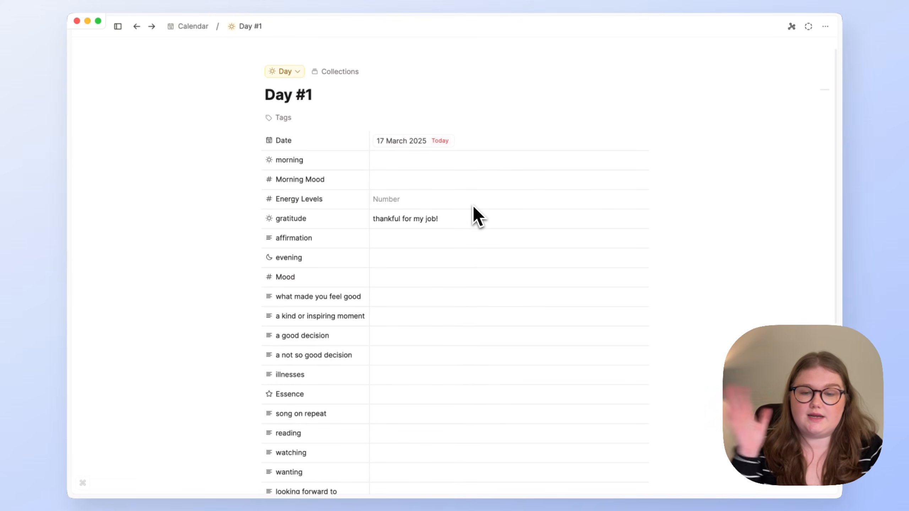
- Review the morning, evening and Essence properties on the Day #1 page
scroll(473, 205, down, 1)
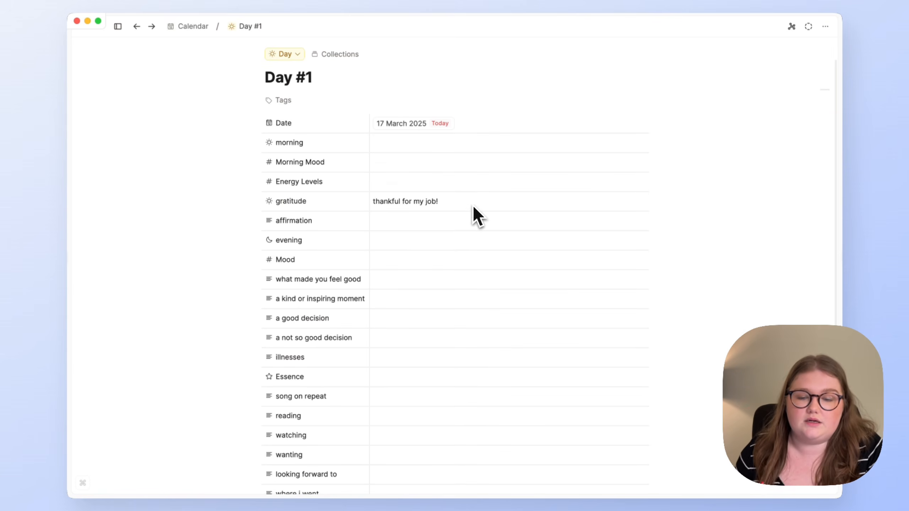
scroll(404, 158, down, 8)
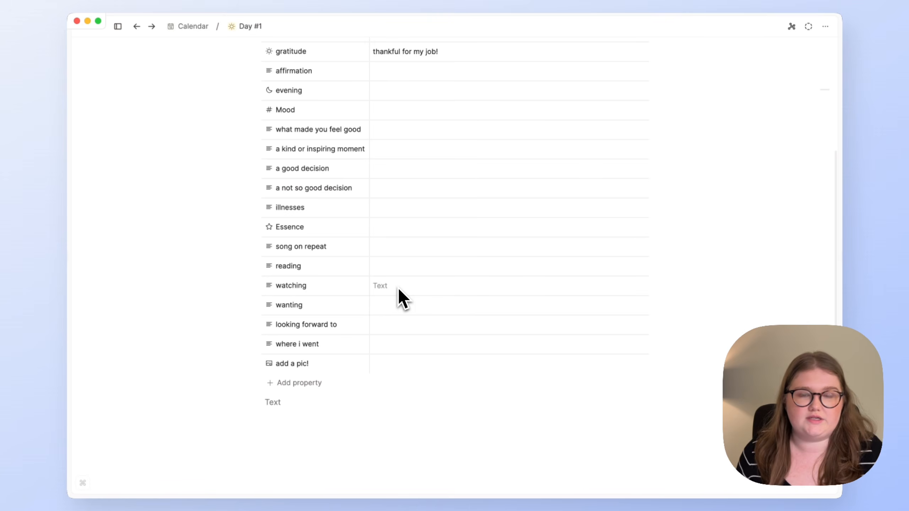
scroll(398, 287, up, 8)
scroll(406, 251, down, 3)
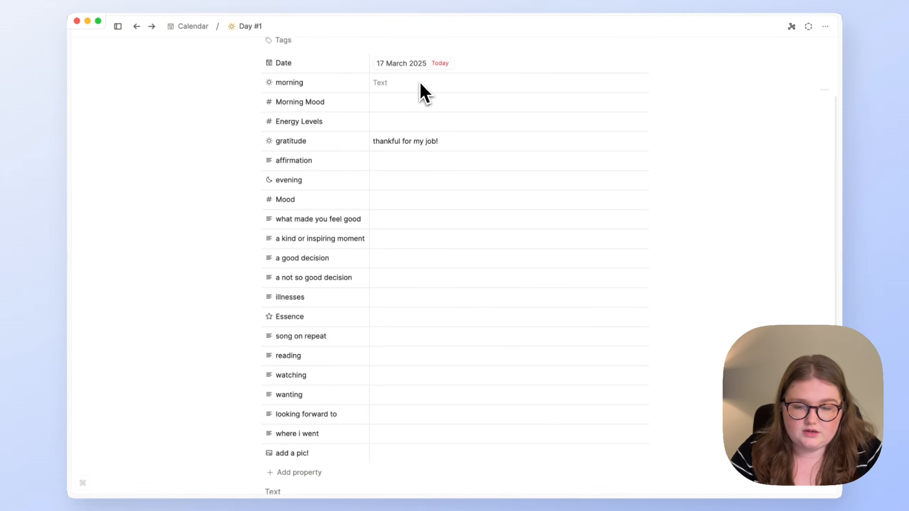
scroll(429, 213, down, 1)
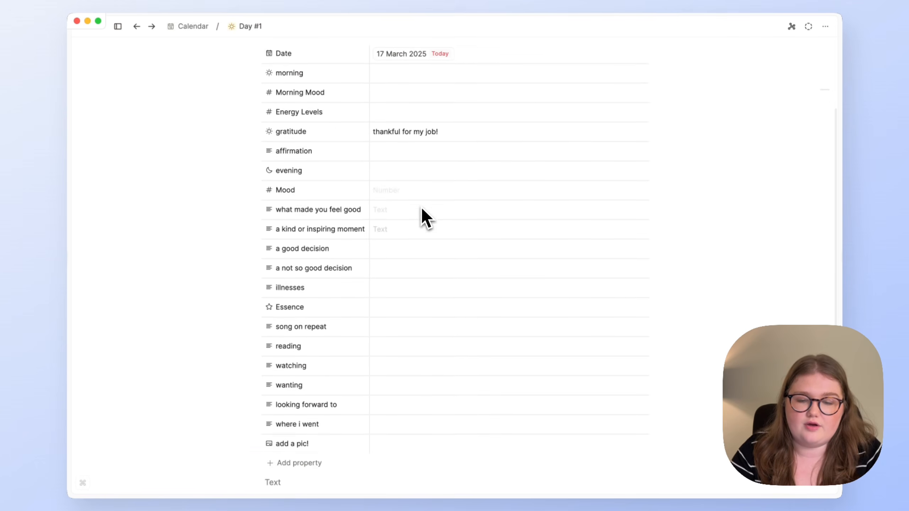
scroll(424, 217, up, 3)
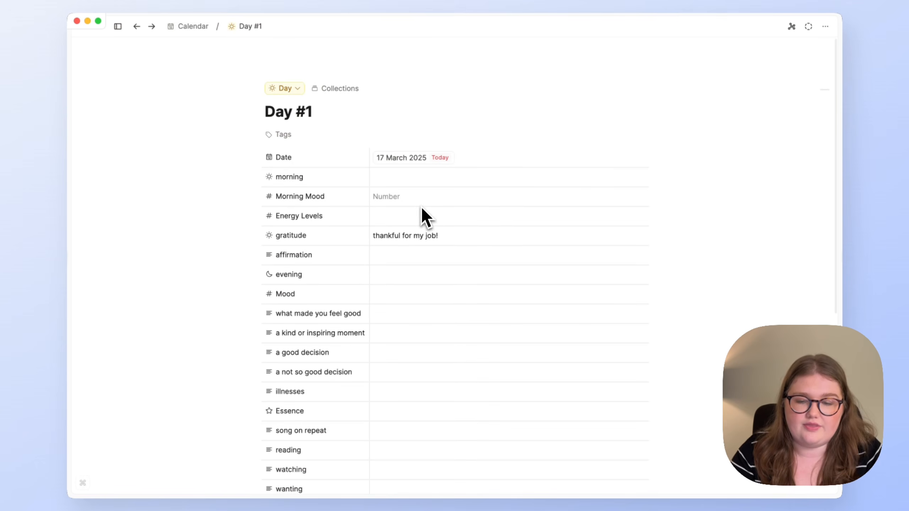
- Reopen the Day type settings from Day #1 and create a new template for the type
click(825, 28)
click(740, 102)
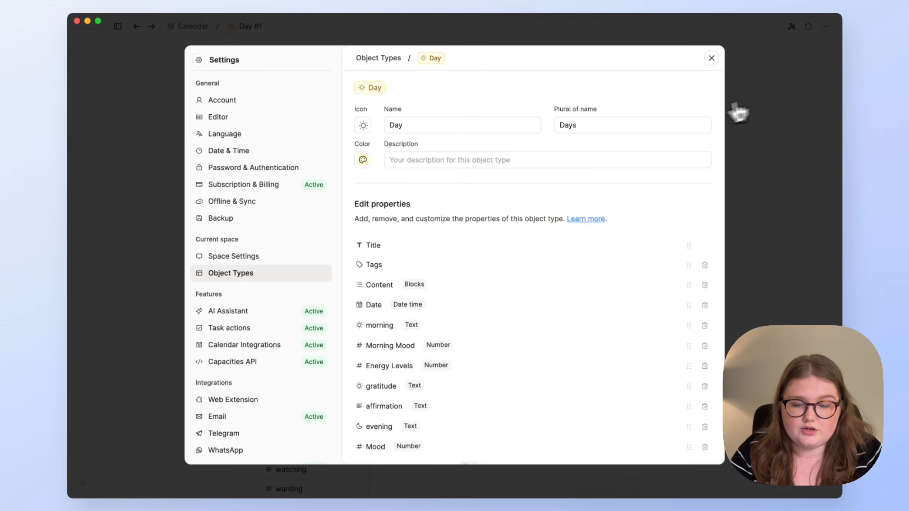
scroll(542, 227, down, 20)
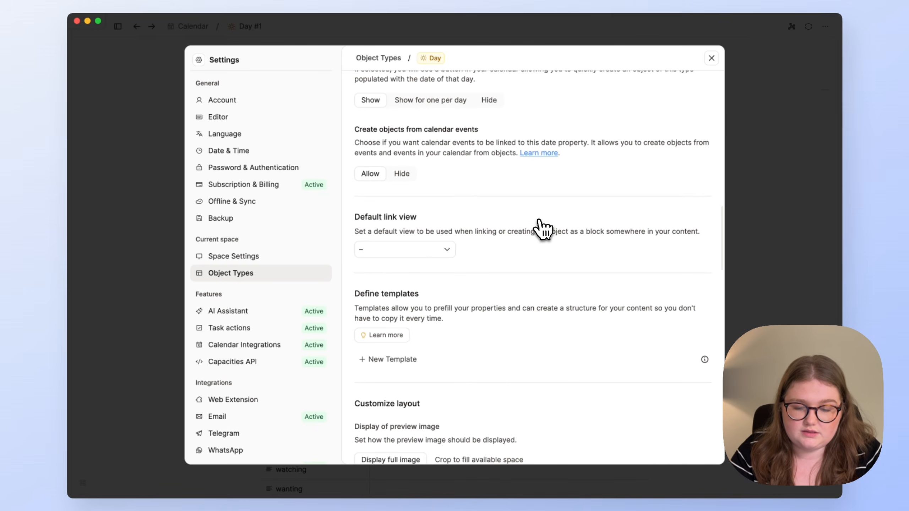
click(395, 360)
- Fill the template's morning property with a row of 14 sun emojis as a divider
key(ctrl+super+space)
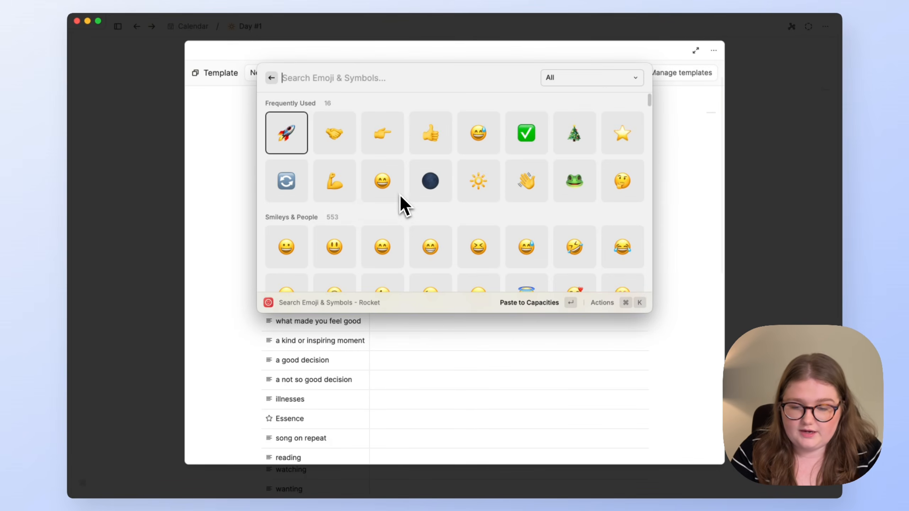
click(472, 169)
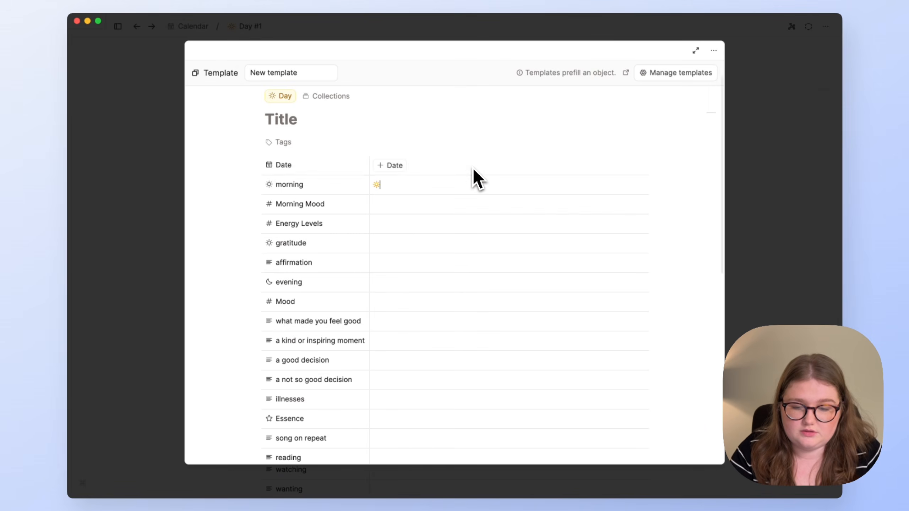
key(shift+Left)
key(super+c)
key(Right)
key(super+v)
key(super+v)
key(super+v)
key(super+v)
key(super+v)
key(super+v)
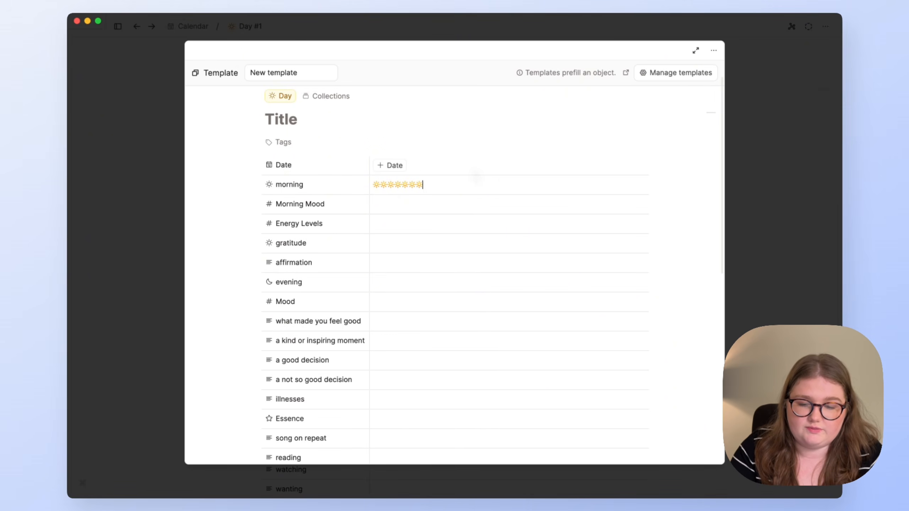
key(super+v)
key(super+v)
key(super+v)
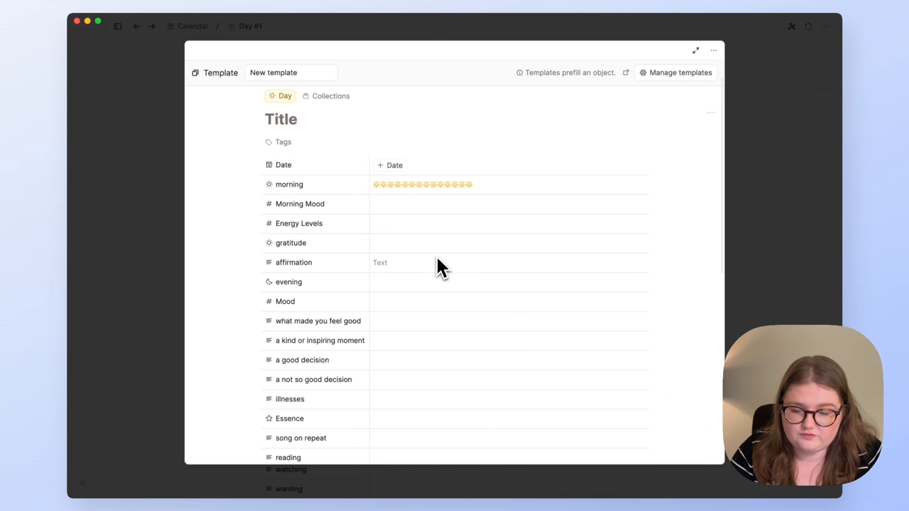
- Fill the template's evening property with a row of 14 🌅 emojis as a divider
scroll(436, 257, down, 1)
click(418, 272)
text(🌅)
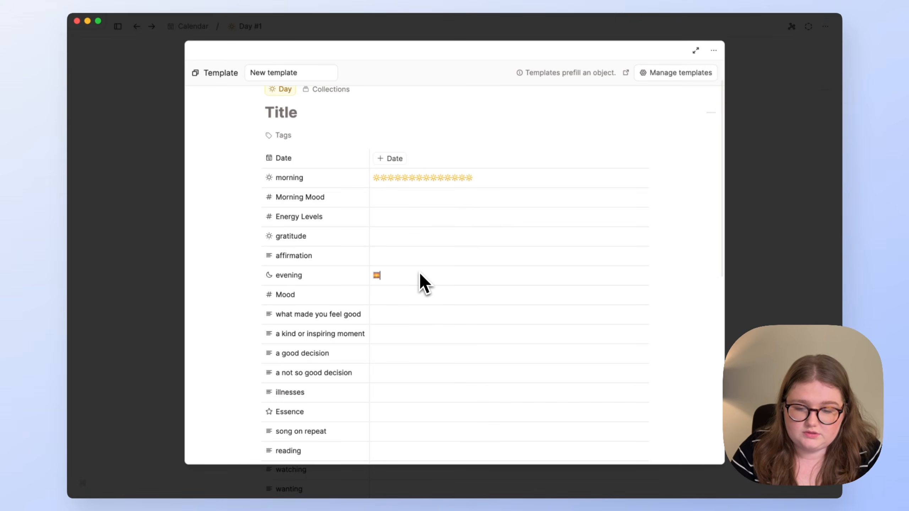
key(shift+Left)
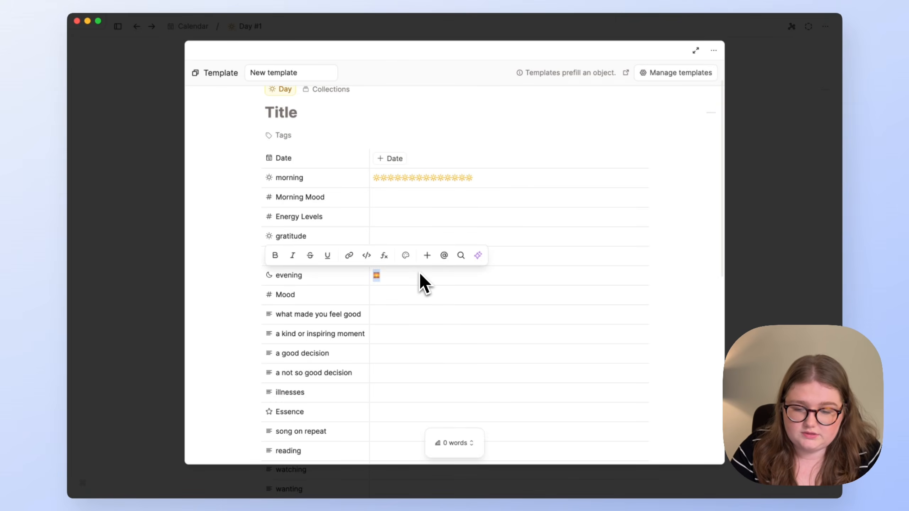
key(super+c)
key(Right)
key(super+v)
key(super+v)
key(super+v)
key(super+v)
key(super+v)
key(super+v)
key(super+v)
key(super+v)
key(super+v)
key(super+v)
key(super+v)
key(super+v)
key(super+v)
- Fill the template's Essence property with a row of 14 star emojis as a divider
scroll(396, 345, down, 3)
click(385, 313)
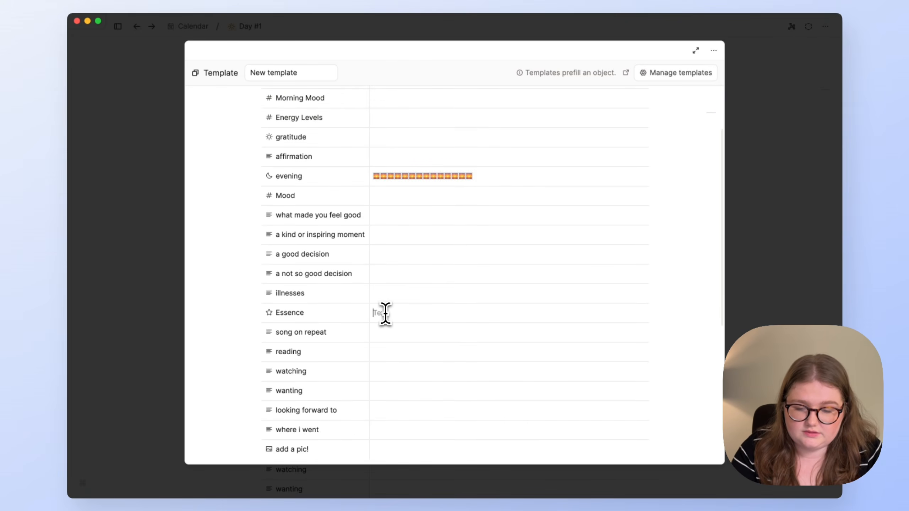
key(ctrl+super+space)
text(star)
key(Return)
key(shift+Left)
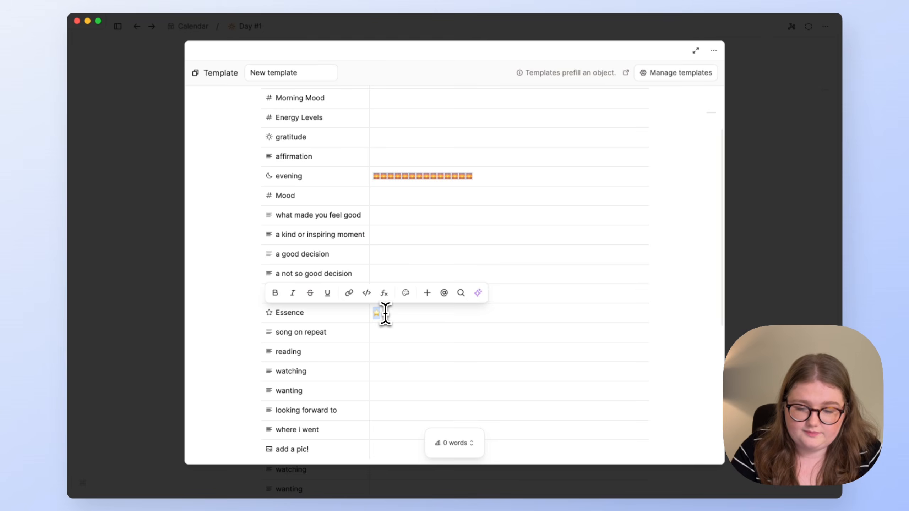
key(super+c)
key(Right)
key(super+v)
key(super+v)
key(super+v)
key(super+v)
key(super+v)
key(super+v)
key(super+v)
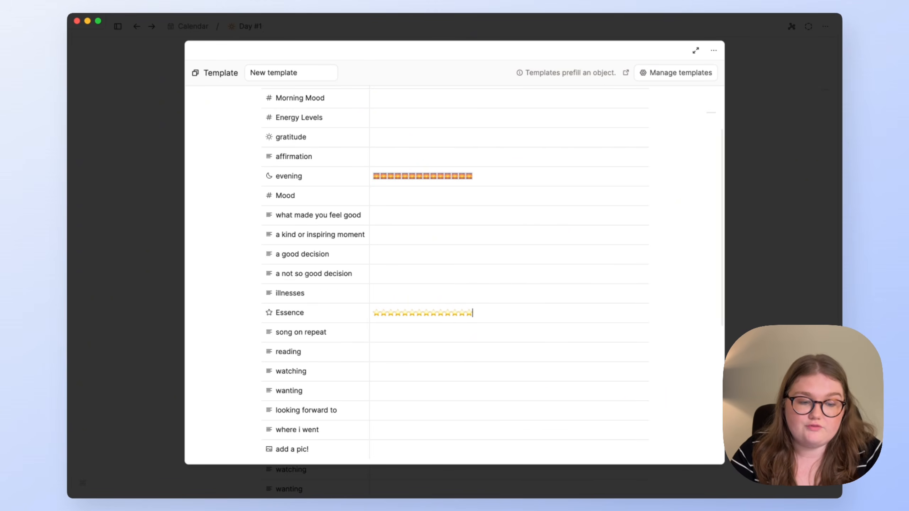
scroll(454, 215, up, 5)
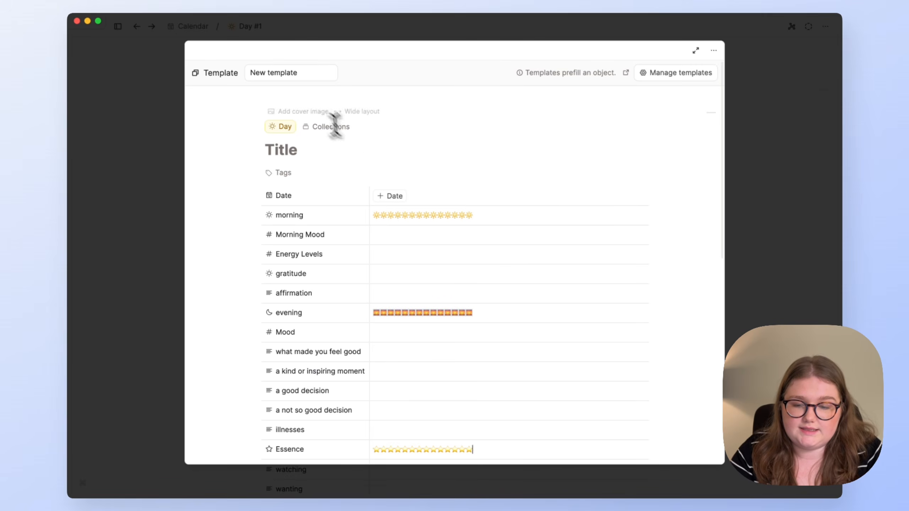
- Title the Day template with the date placeholder {date:LL} and close the template
scroll(385, 138, down, 3)
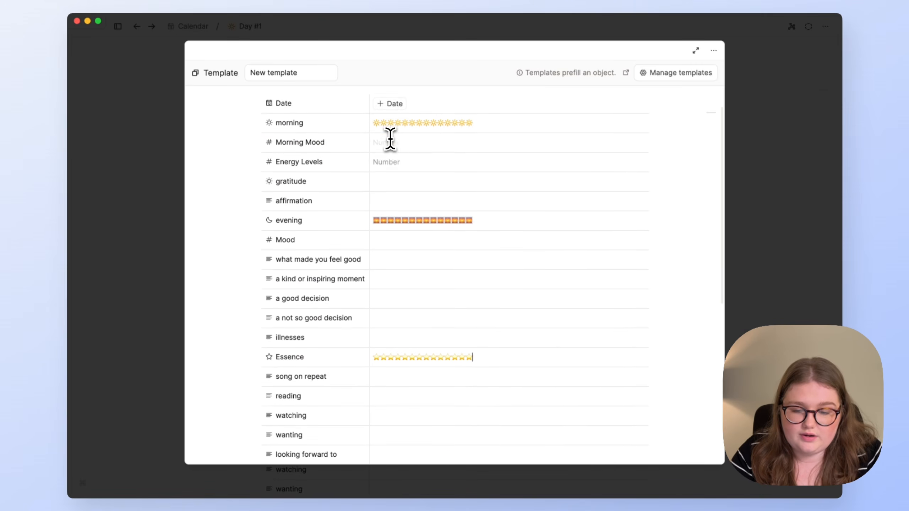
scroll(390, 138, up, 3)
click(278, 150)
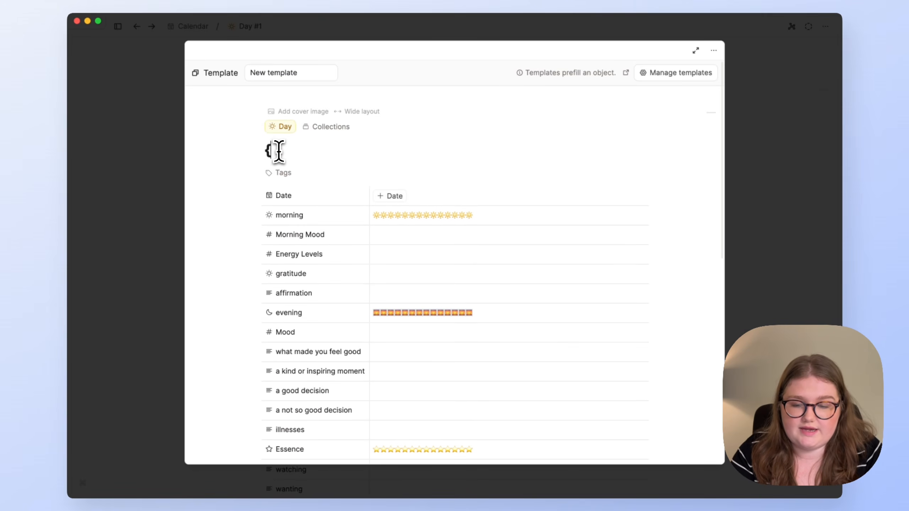
text({dateL)
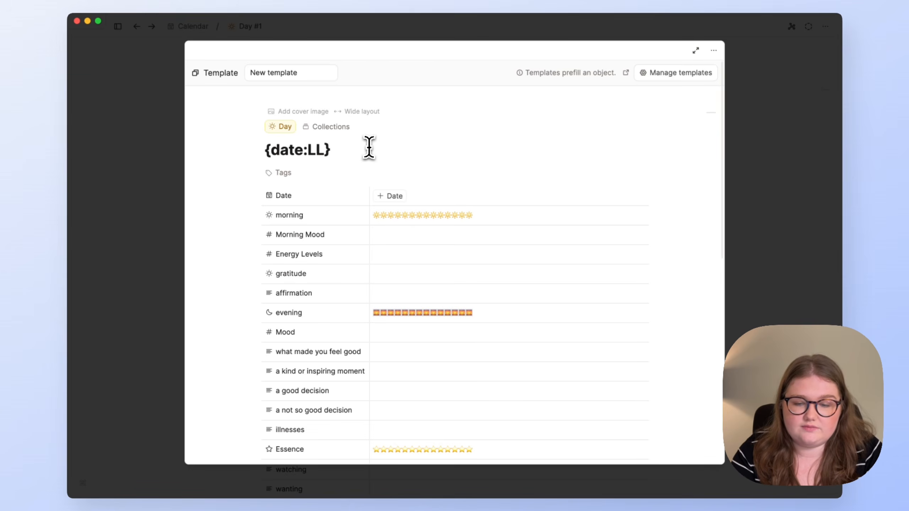
click(761, 85)
- Create a new Day object for 17 March 2025 from the calendar and apply the New template to it
click(193, 28)
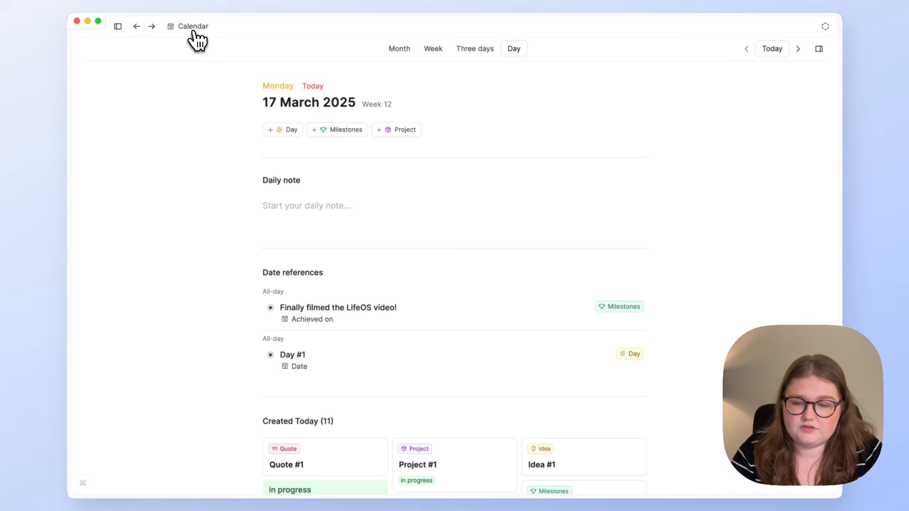
click(274, 129)
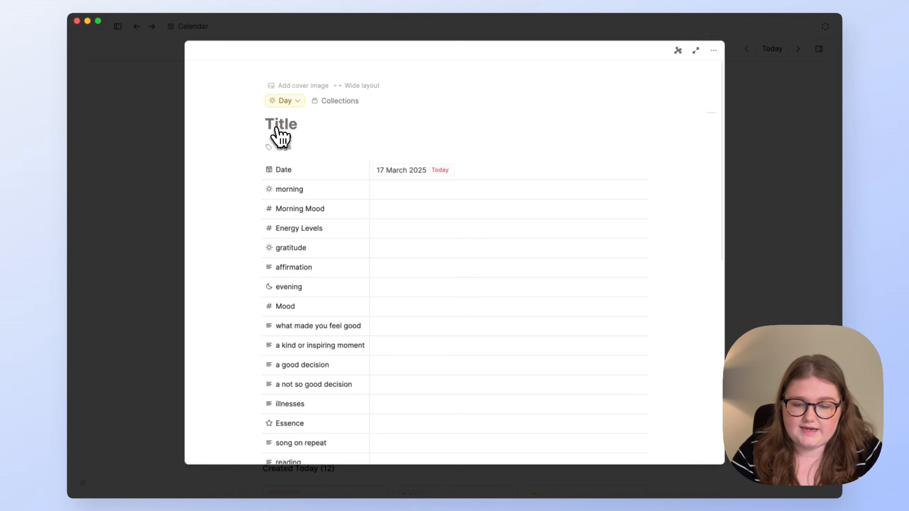
scroll(368, 204, down, 8)
scroll(368, 251, down, 2)
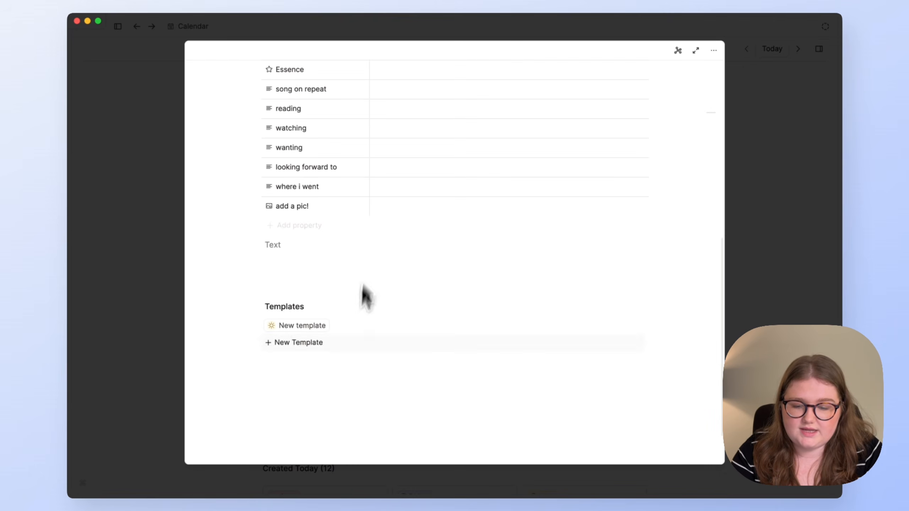
click(312, 327)
scroll(316, 337, up, 6)
scroll(317, 336, up, 5)
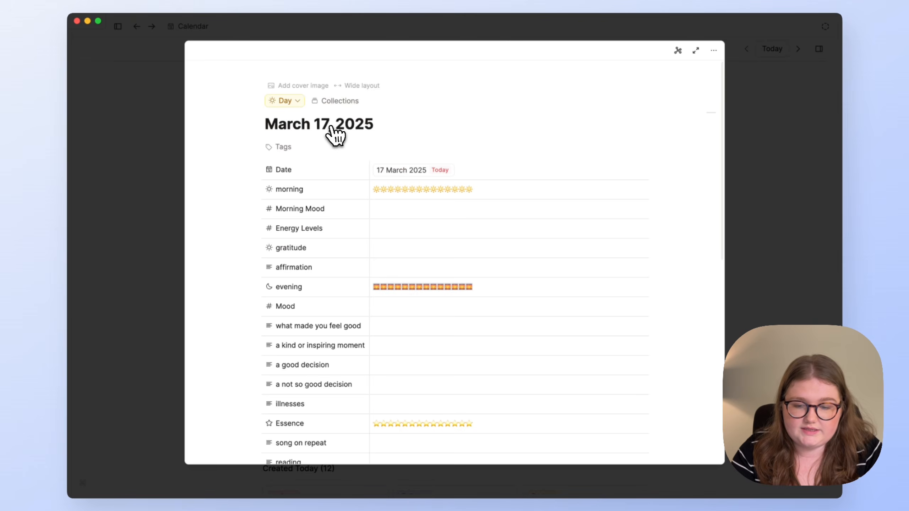
- Review the new Day's title, date, emoji dividers and remaining properties, and close the object
scroll(334, 134, down, 2)
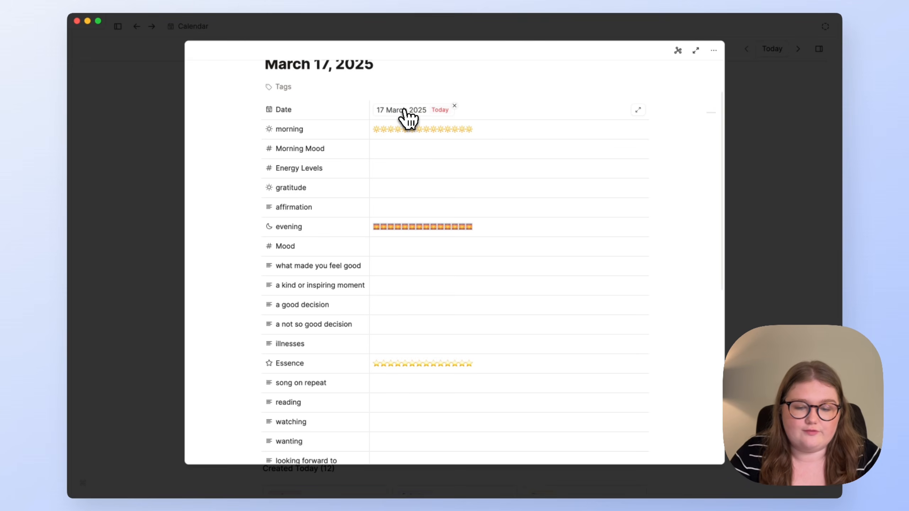
scroll(397, 209, down, 3)
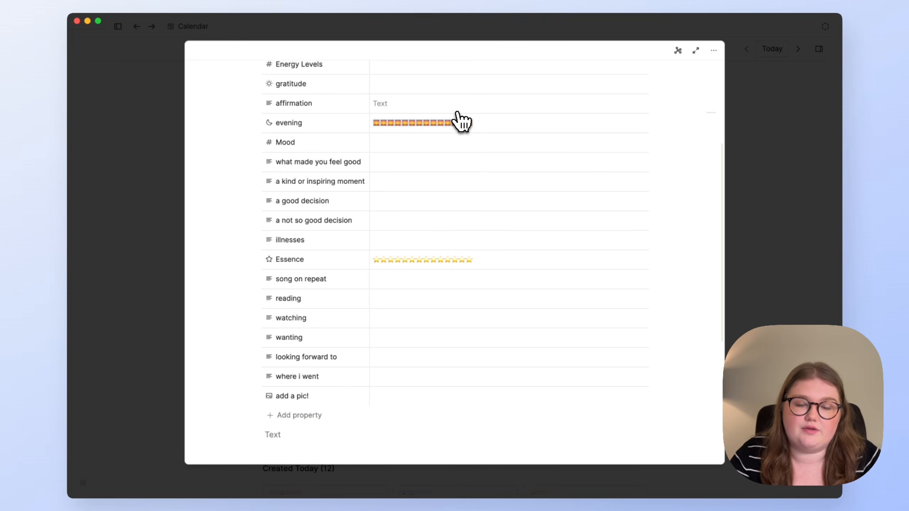
scroll(456, 121, up, 5)
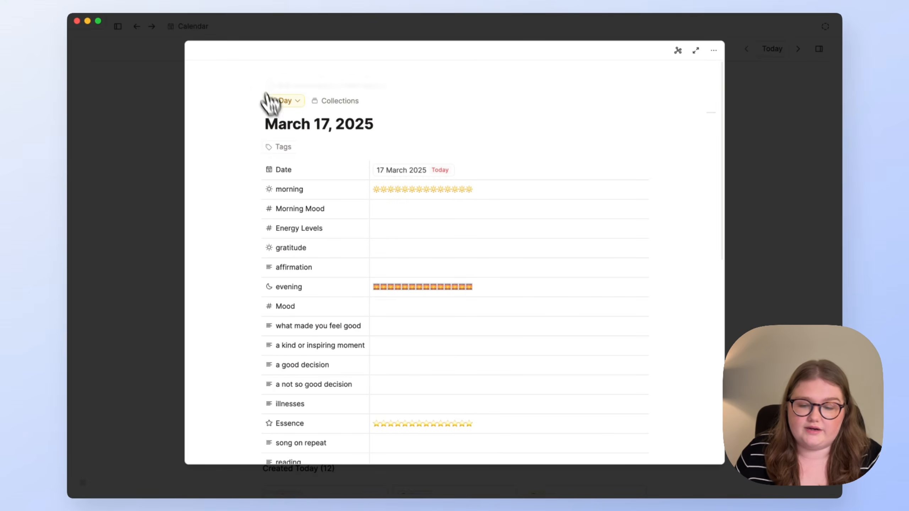
scroll(361, 255, down, 2)
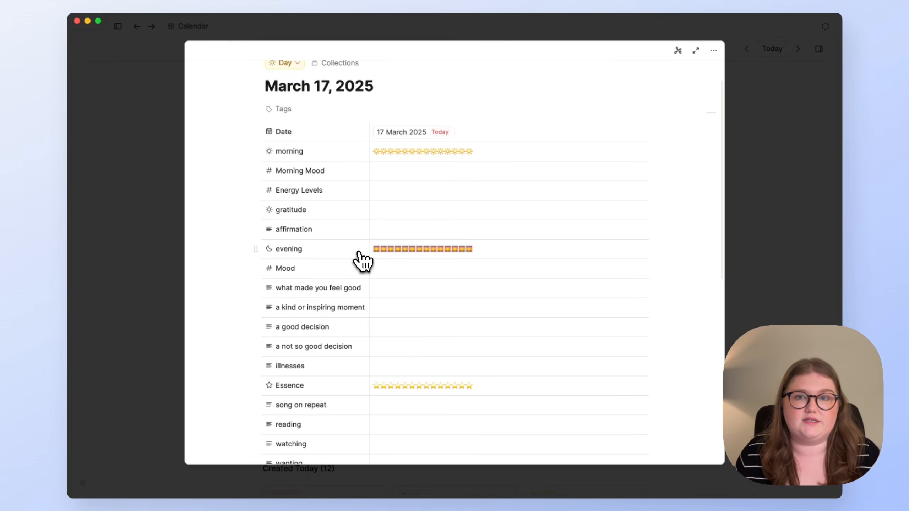
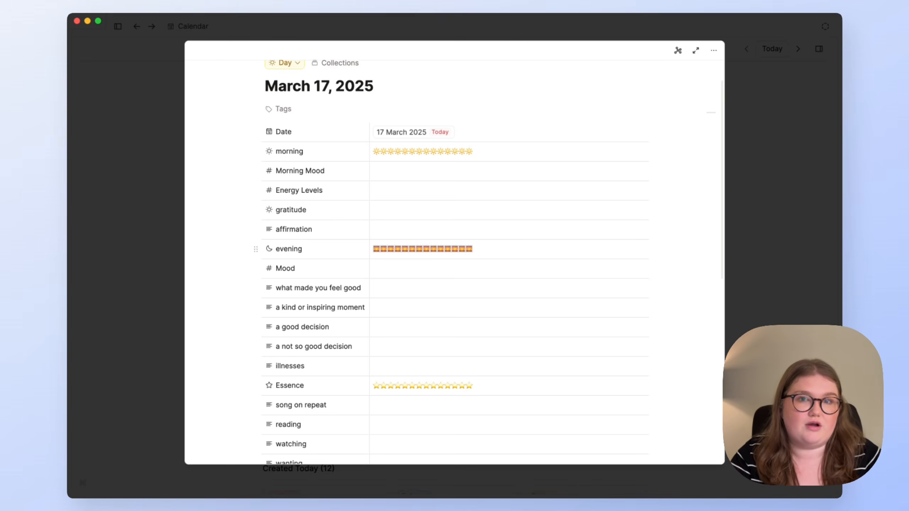
scroll(389, 304, down, 5)
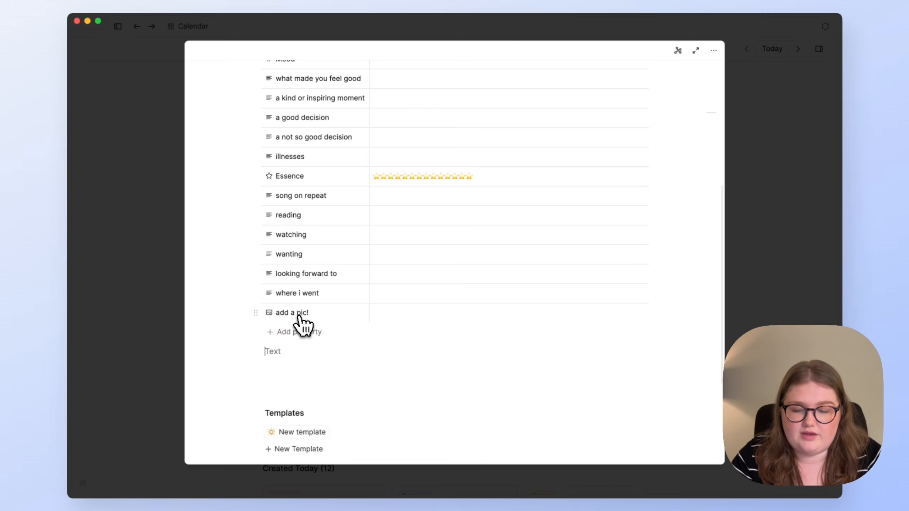
scroll(310, 320, up, 10)
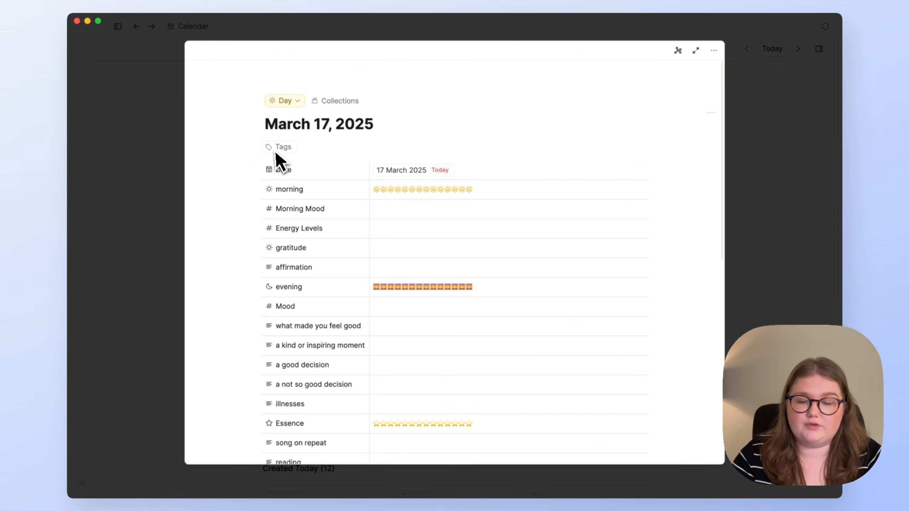
click(178, 184)
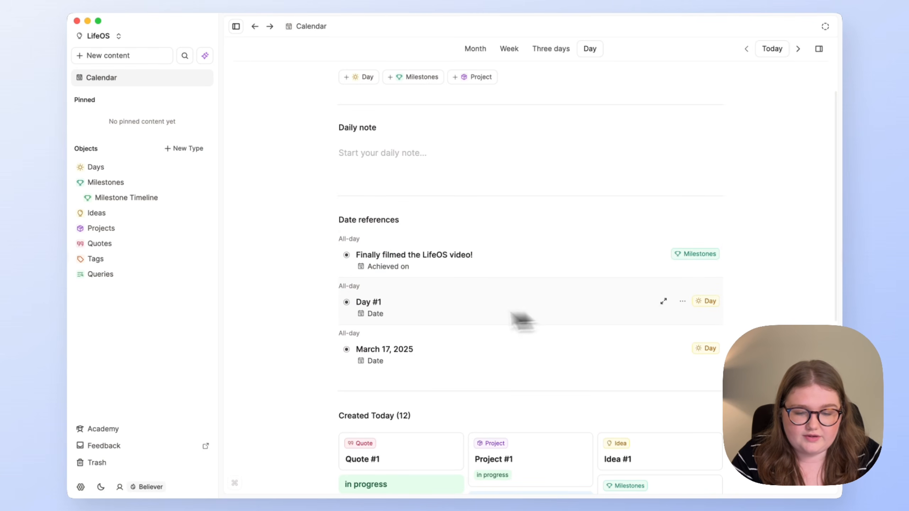
- Delete the Day #1 object completely from the calendar's date references
click(683, 301)
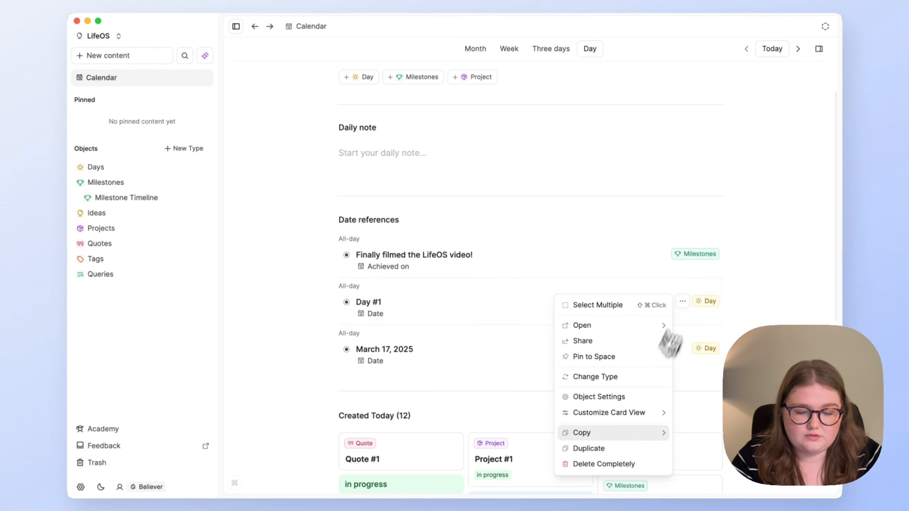
click(611, 463)
click(601, 300)
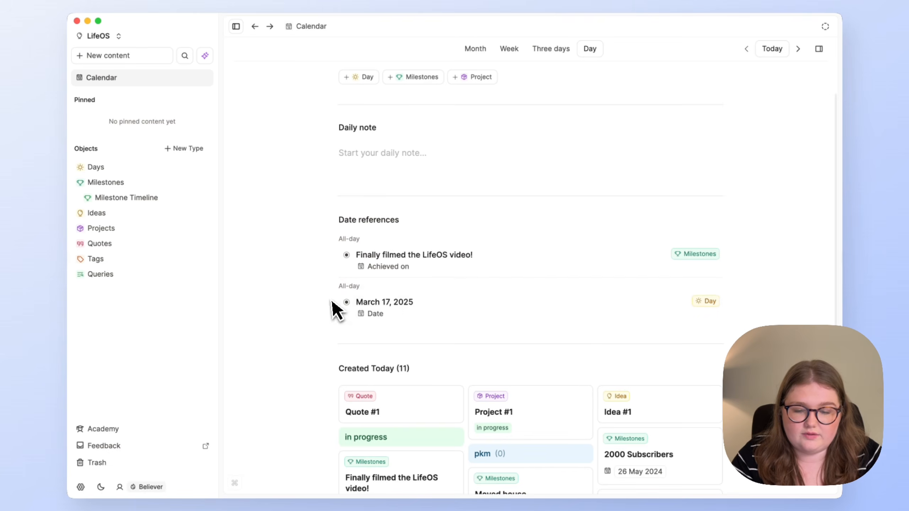
- Expand the March 17, 2025 entry in the date references and set Morning Mood, Energy Levels and Mood to 5
click(347, 302)
scroll(353, 308, up, 2)
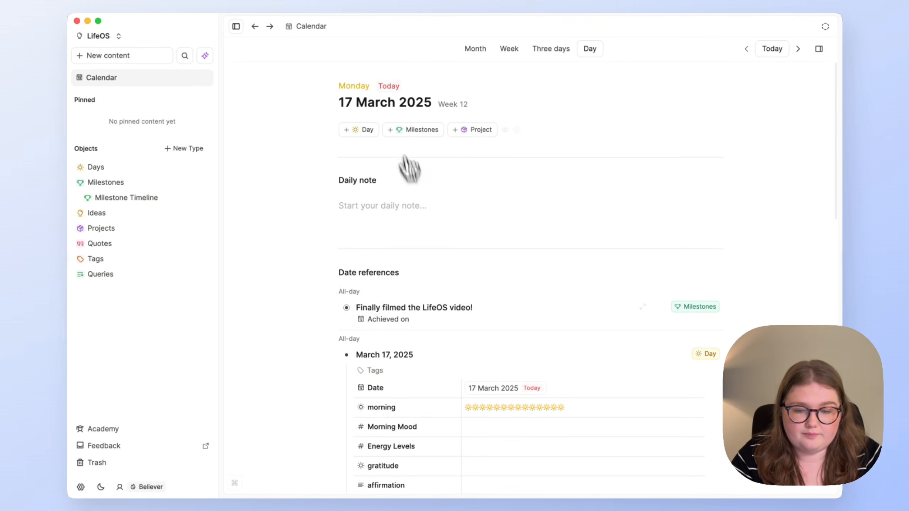
scroll(479, 294, down, 7)
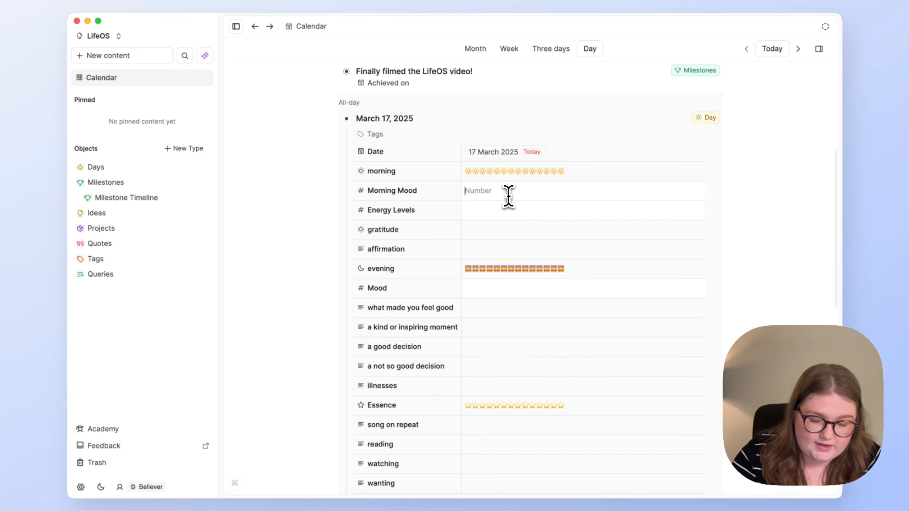
text(5)
click(508, 209)
text(5)
click(510, 288)
text(5)
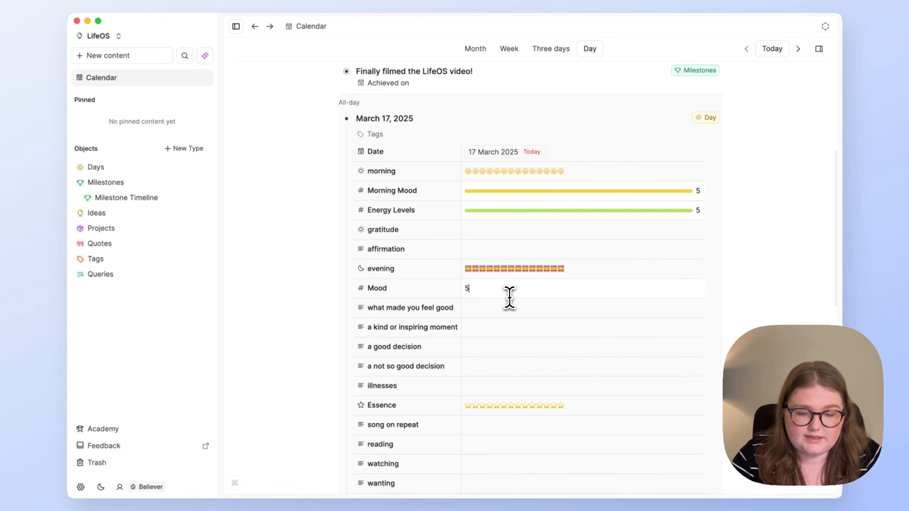
click(520, 321)
- Look through the expanded March 17, 2025 entry's rating bars and its evening and Essence properties
scroll(521, 321, down, 1)
scroll(521, 320, up, 2)
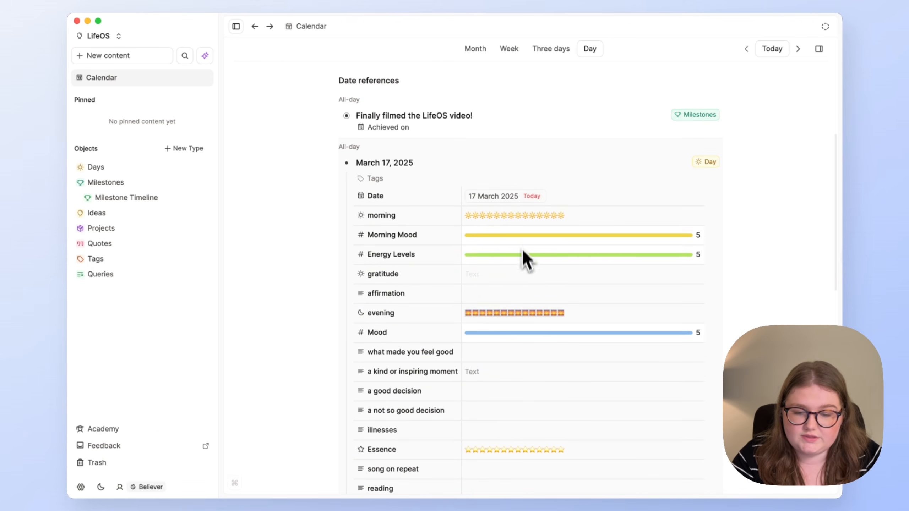
scroll(524, 326, down, 5)
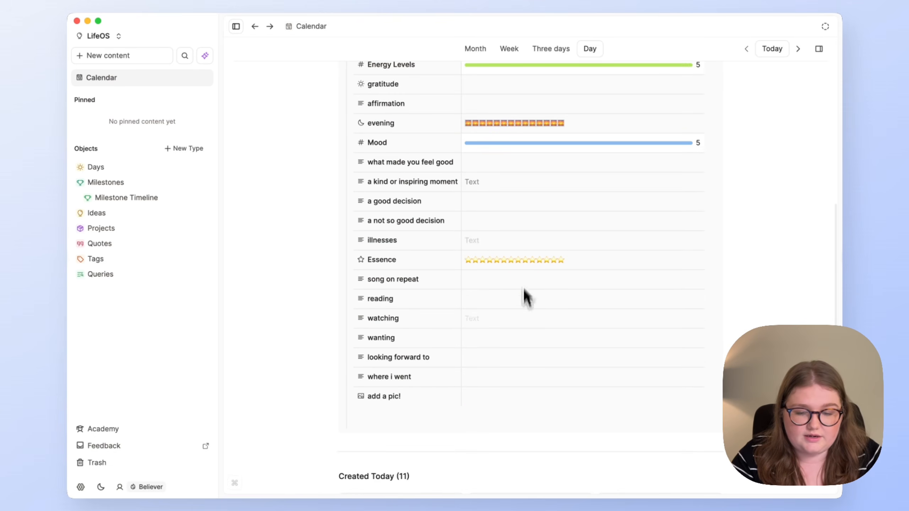
click(521, 241)
scroll(520, 247, down, 2)
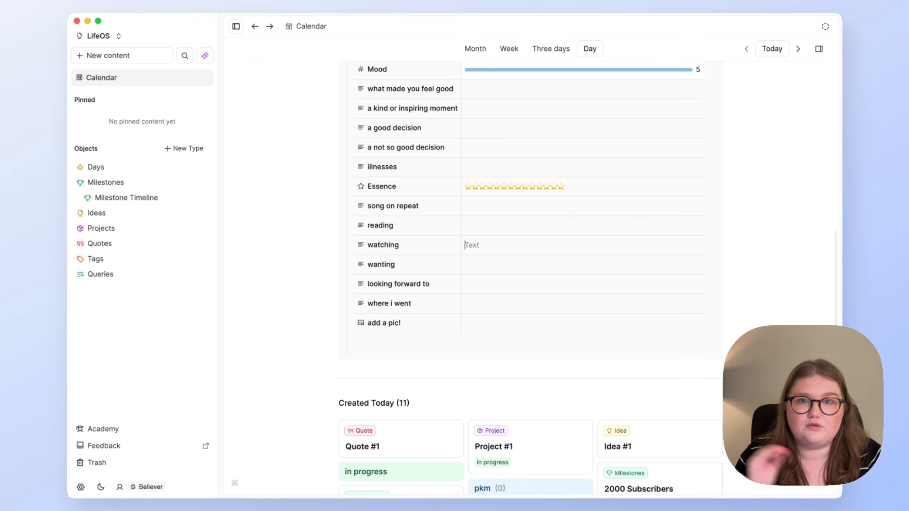
scroll(513, 247, up, 8)
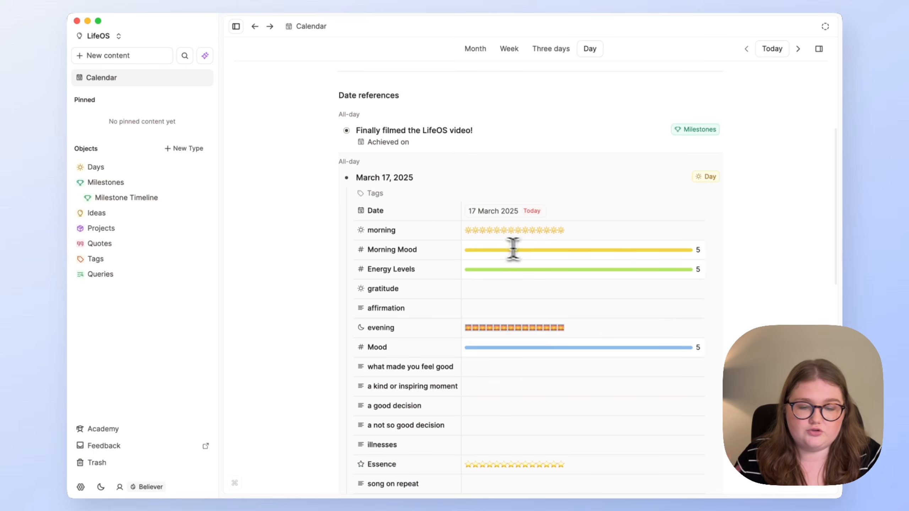
scroll(501, 309, up, 5)
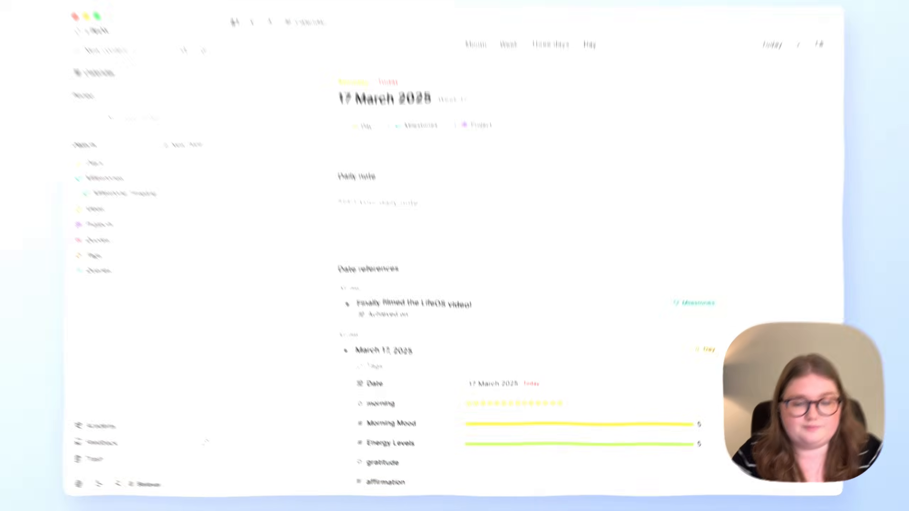
- Start a custom object type named Week with the plural Weeks
click(179, 148)
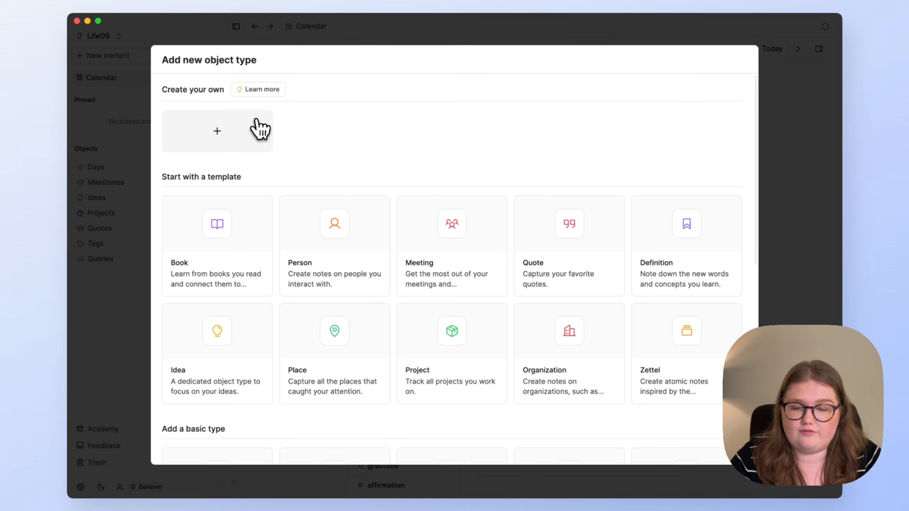
click(255, 130)
click(599, 101)
text(We)
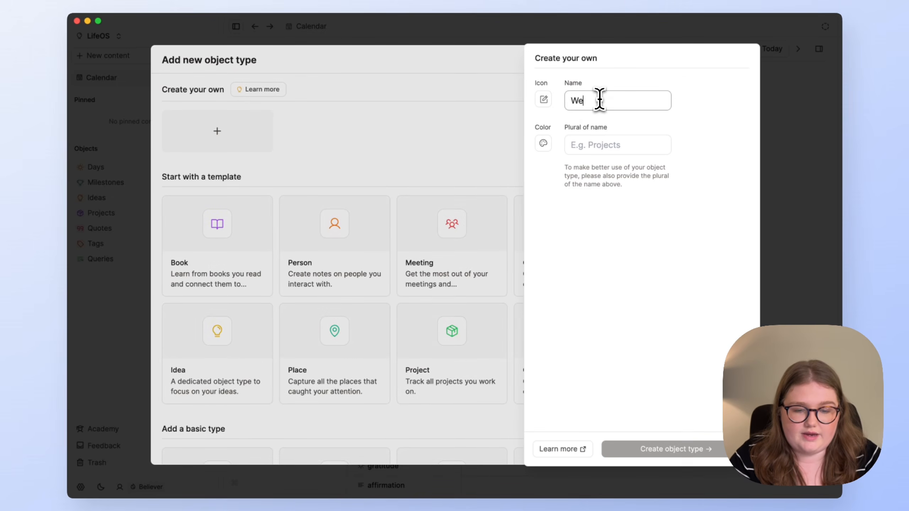
text(ek)
click(599, 145)
text(Wee)
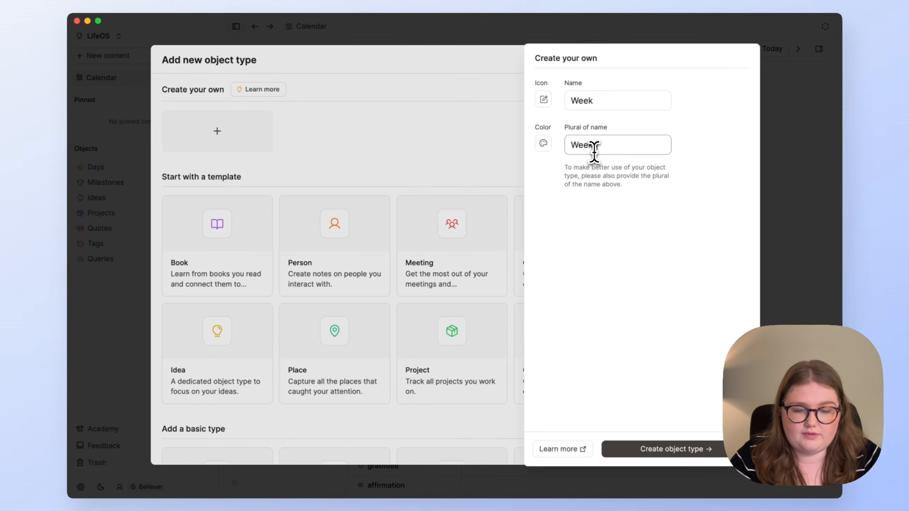
text(ks)
- Give the Week type a calendar icon and a yellow color, and create the object type
click(543, 99)
click(355, 149)
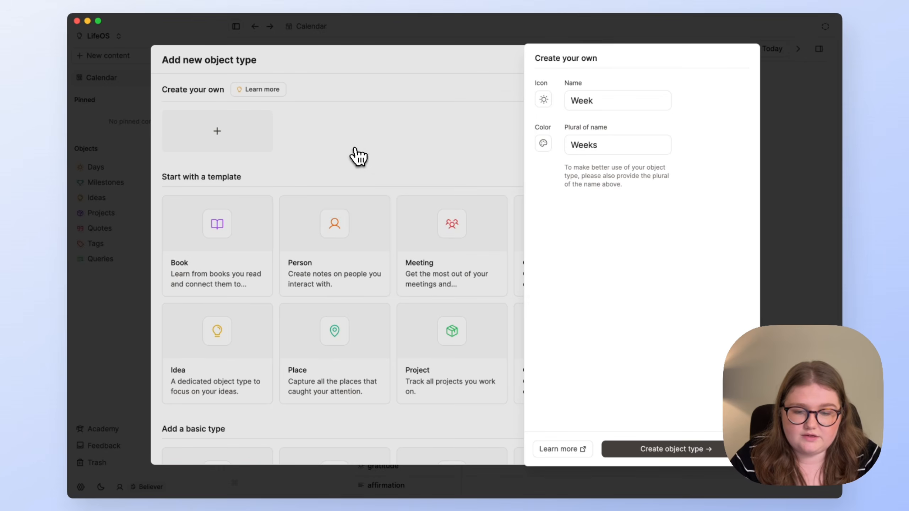
click(543, 143)
click(440, 186)
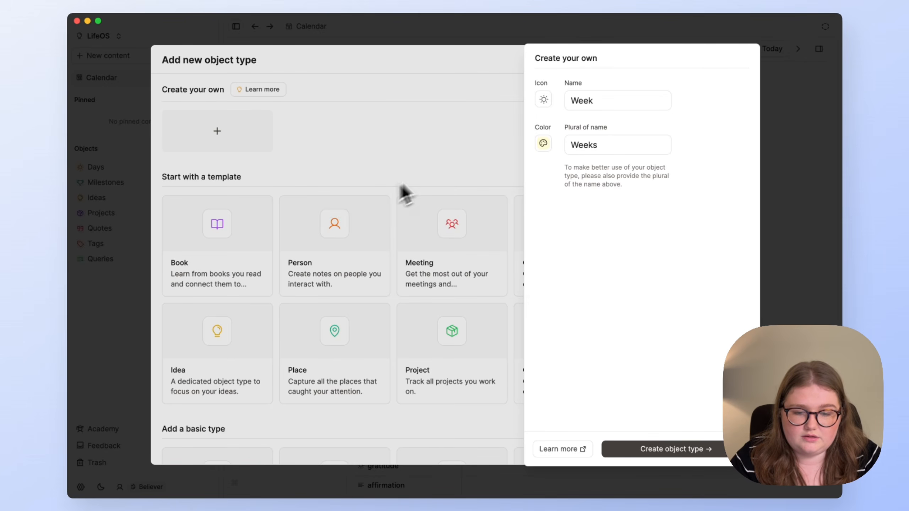
click(543, 99)
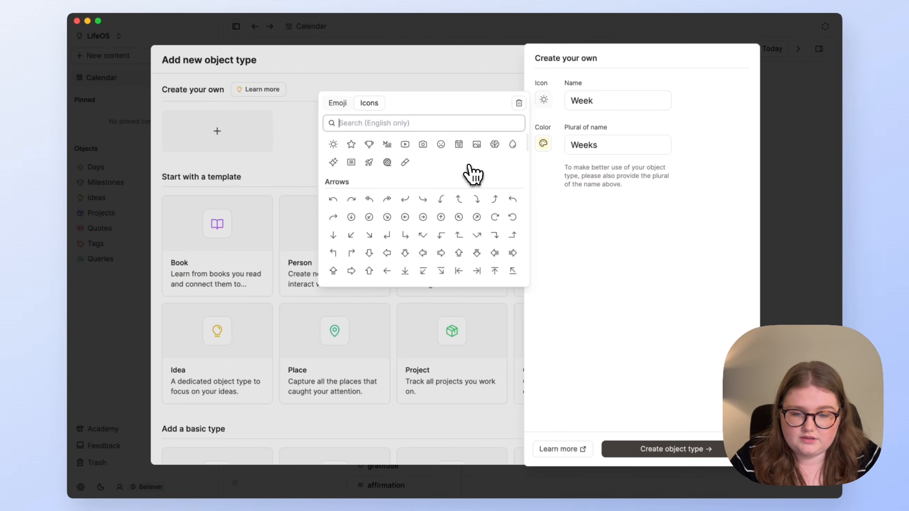
click(458, 144)
click(668, 452)
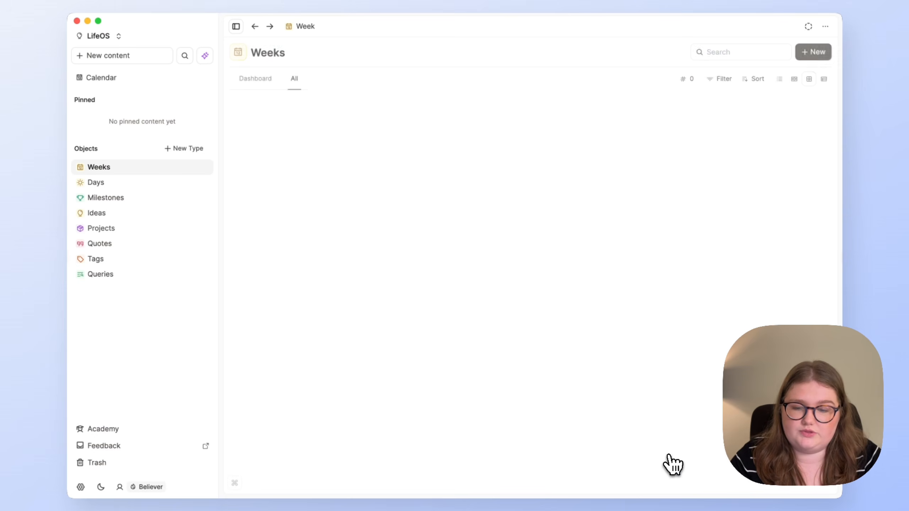
- Add a text property to the Week type in its object settings, and close the settings
click(209, 167)
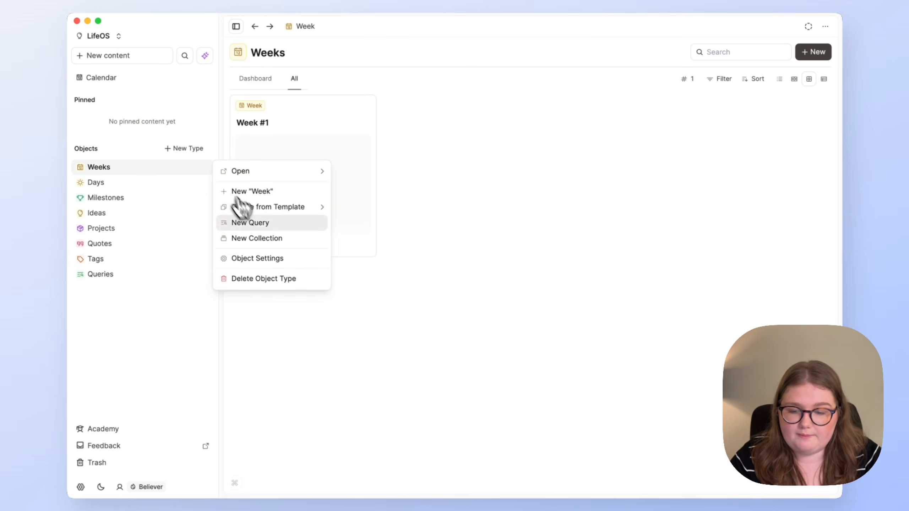
click(260, 260)
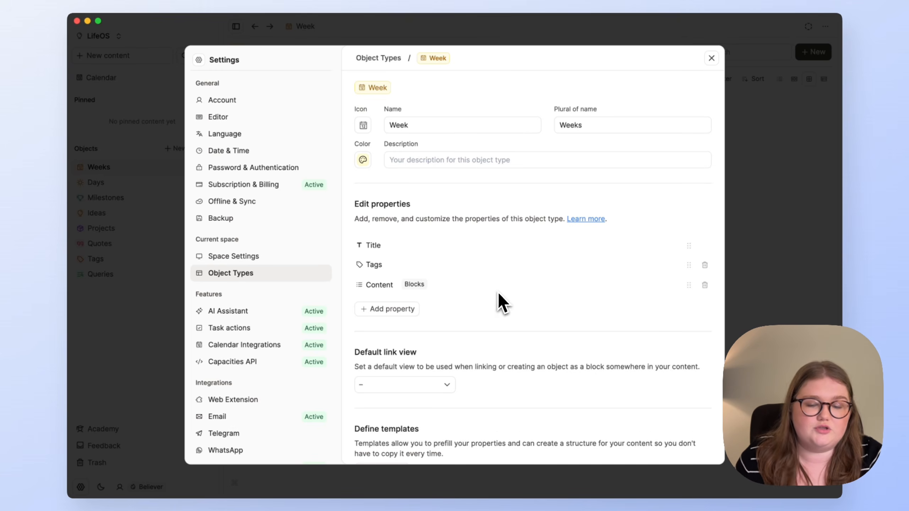
scroll(494, 299, down, 1)
click(387, 279)
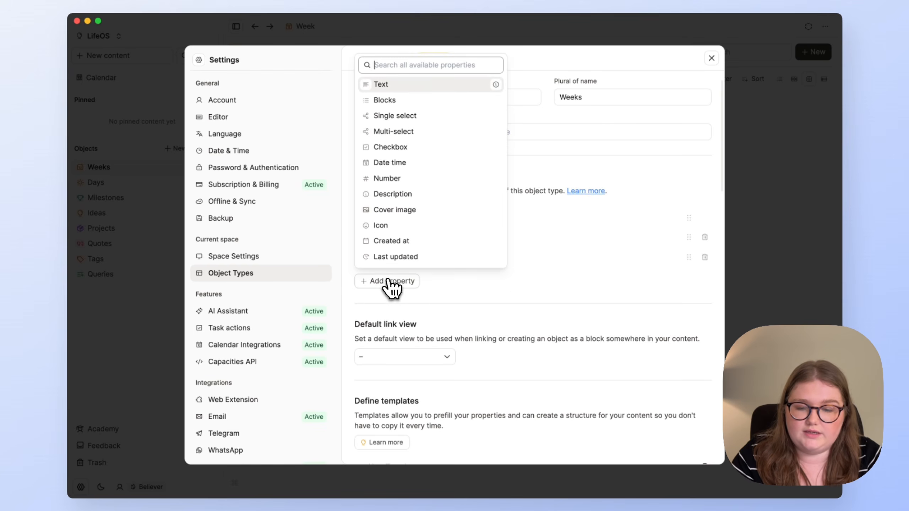
click(414, 86)
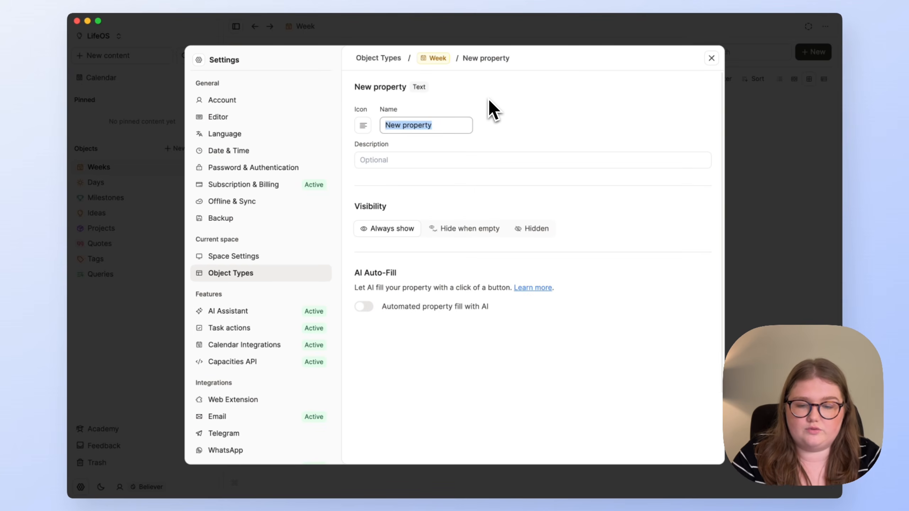
key(Escape)
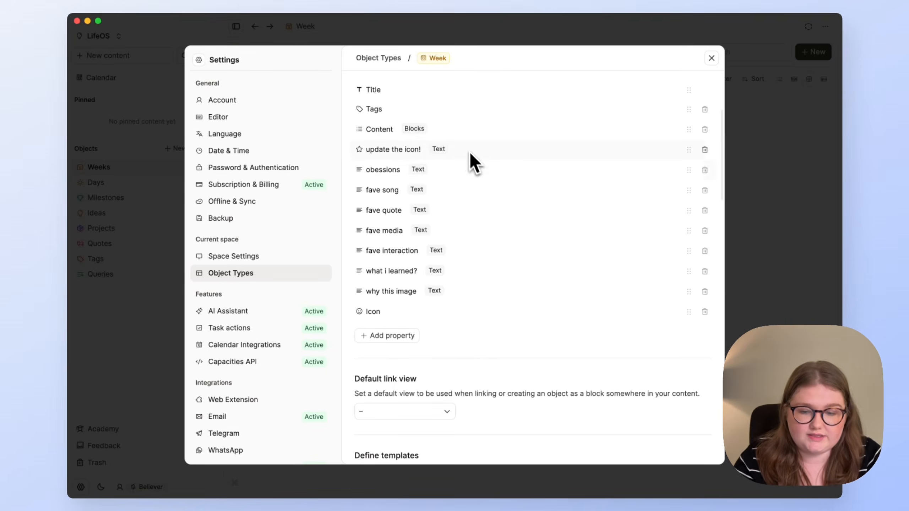
scroll(469, 151, up, 2)
key(Escape)
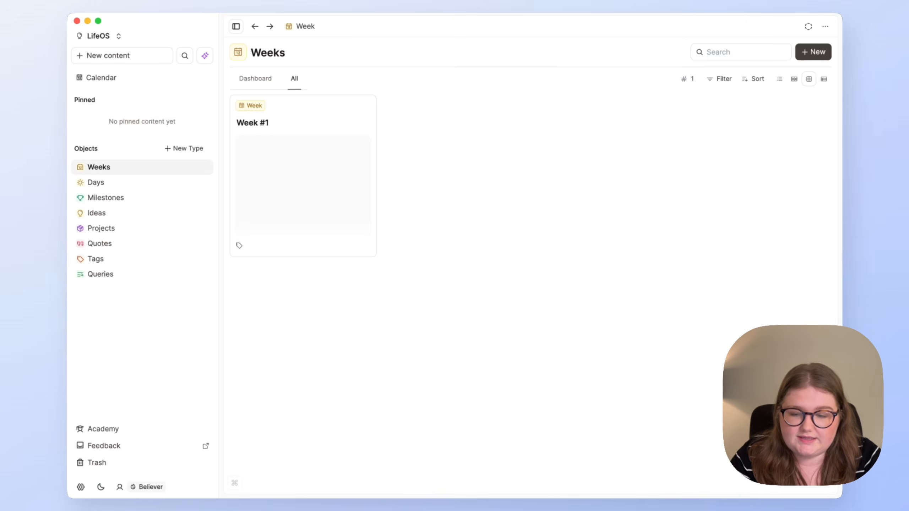
- Open the Week #1 object's type settings and add a Date time property named "Week Dates" to the Week type
click(233, 176)
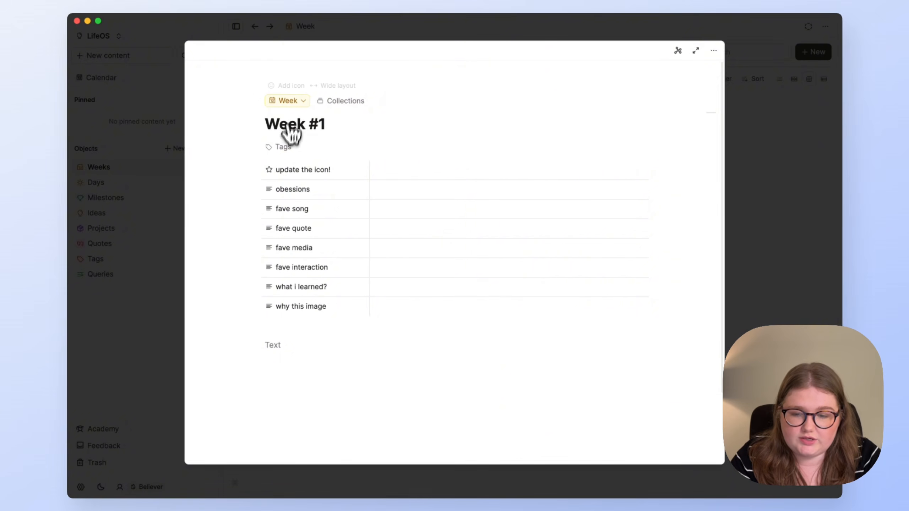
mouse_move(288, 94)
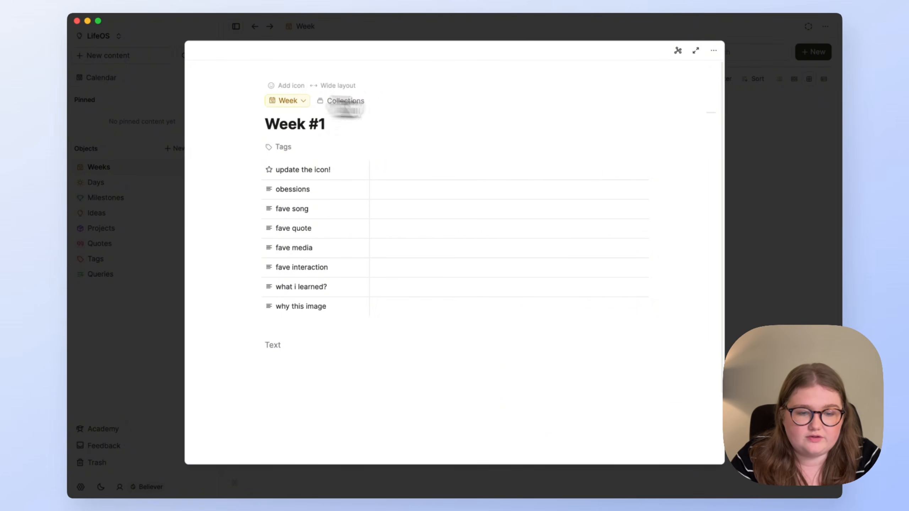
click(713, 51)
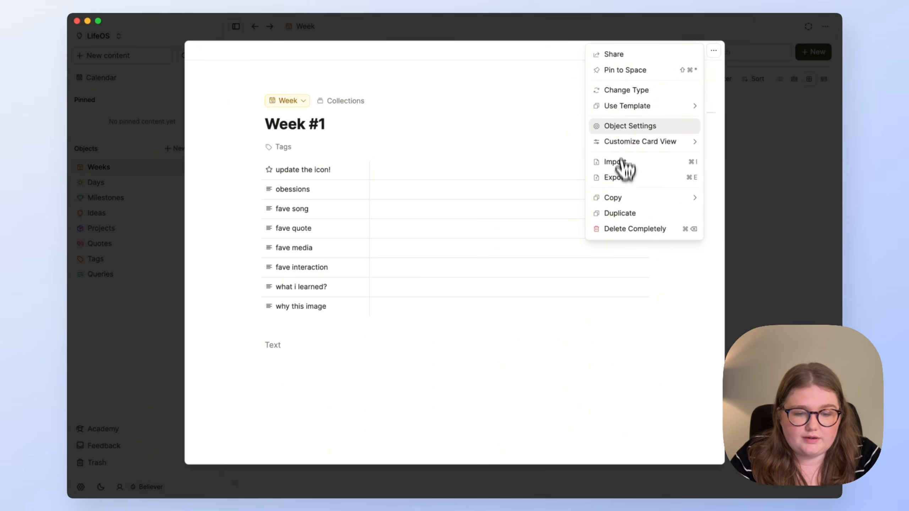
click(624, 126)
scroll(535, 255, down, 5)
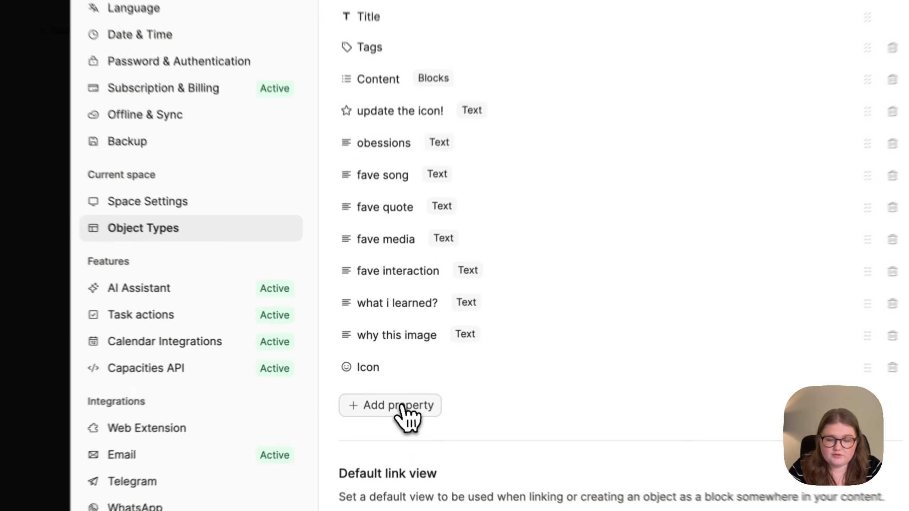
click(393, 396)
click(413, 286)
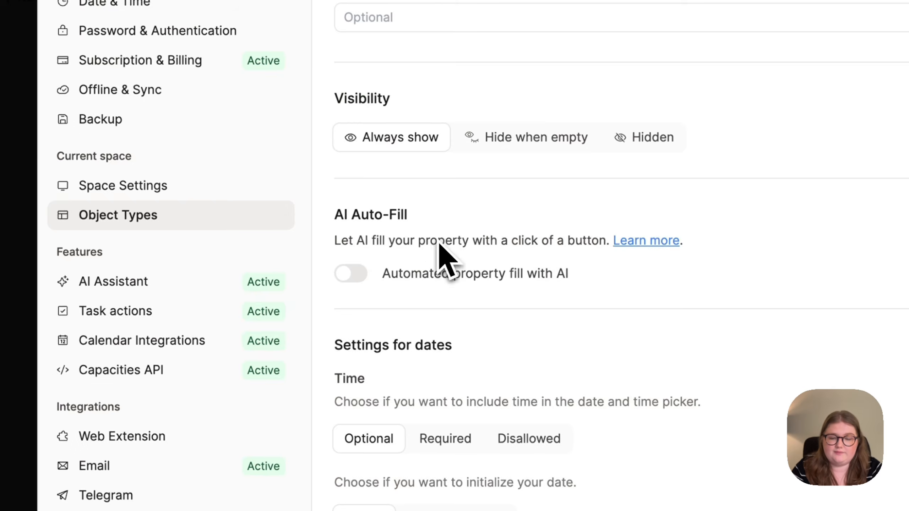
text(Week Da)
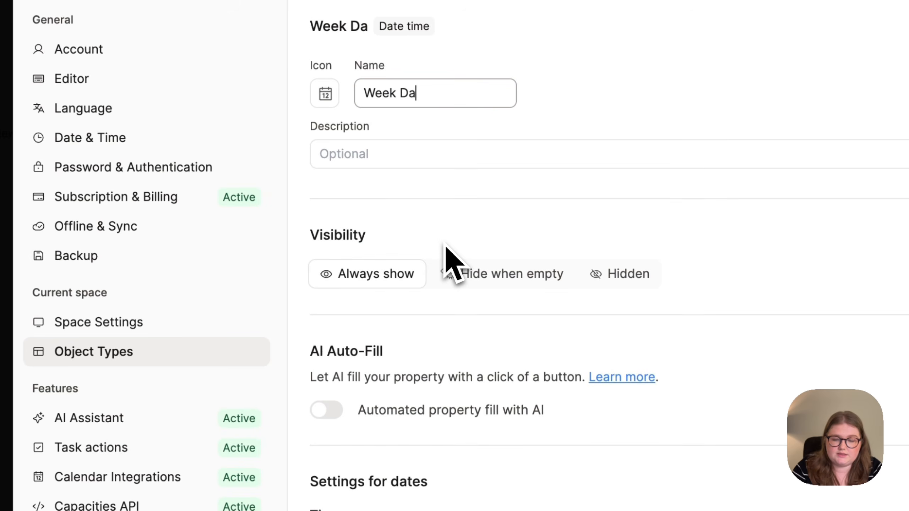
text(tes)
- Make a date range required for the Week Dates property and close the settings
scroll(507, 164, down, 5)
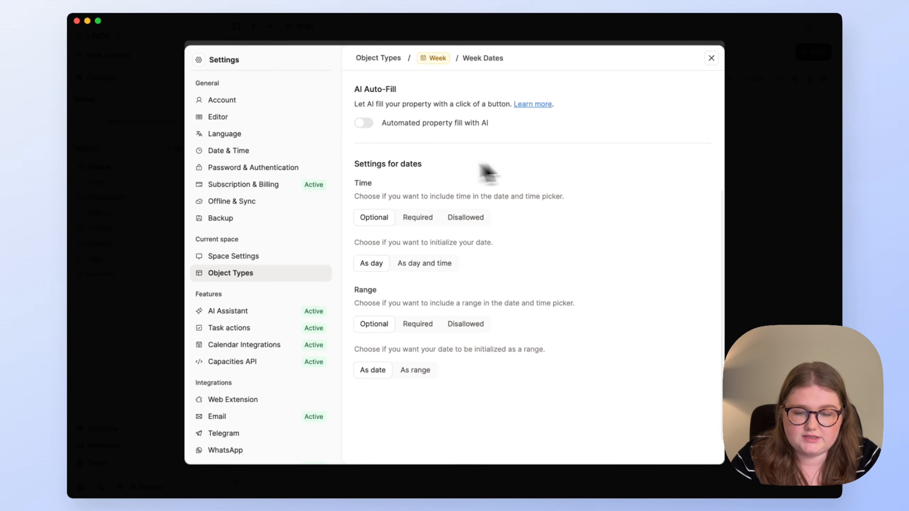
click(414, 320)
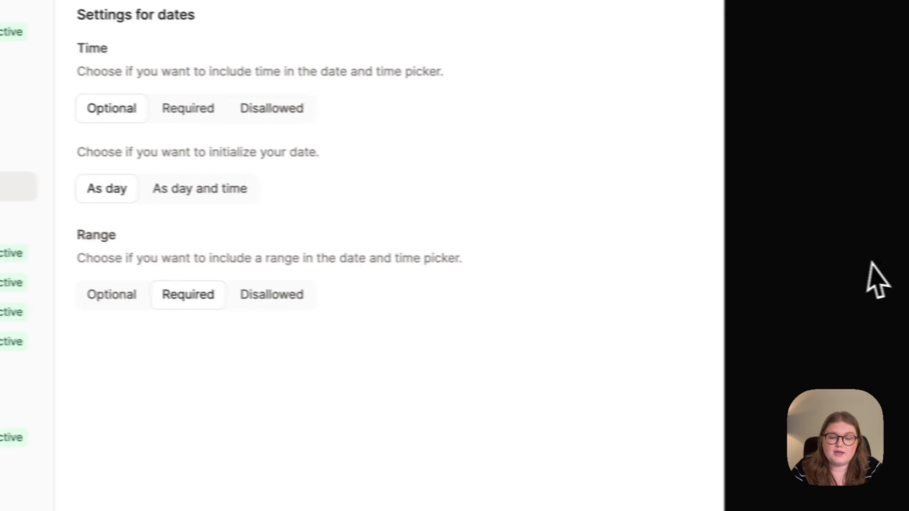
click(871, 263)
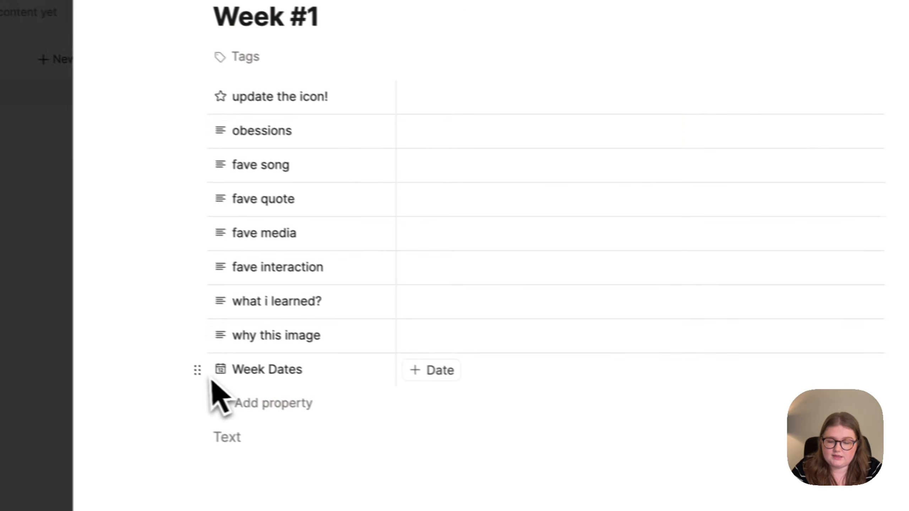
- Move Week Dates directly below "update the icon!" and set its range to 17 March 2025 - 23 March 2025
drag(197, 371, 243, 129)
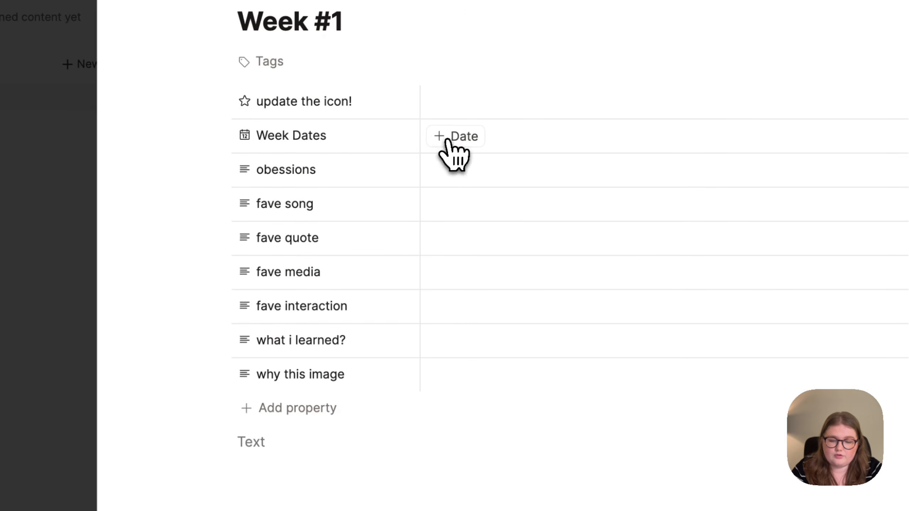
click(447, 141)
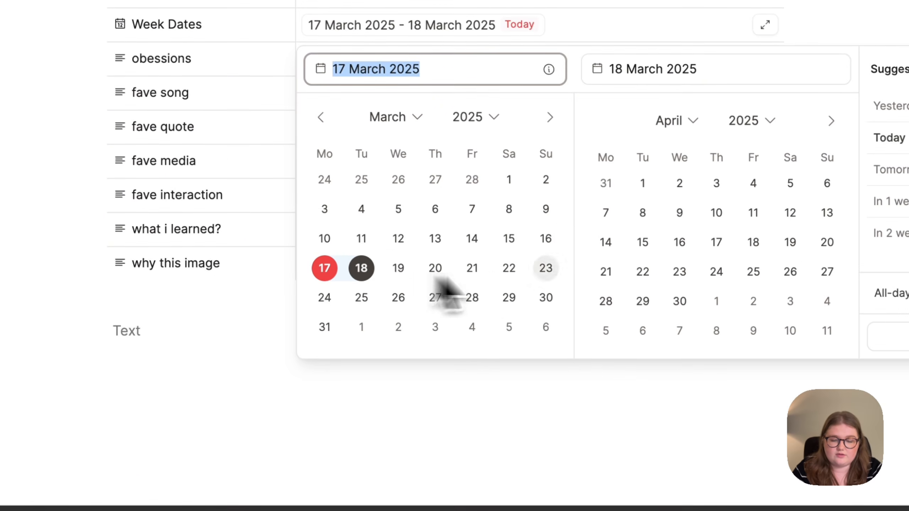
click(551, 274)
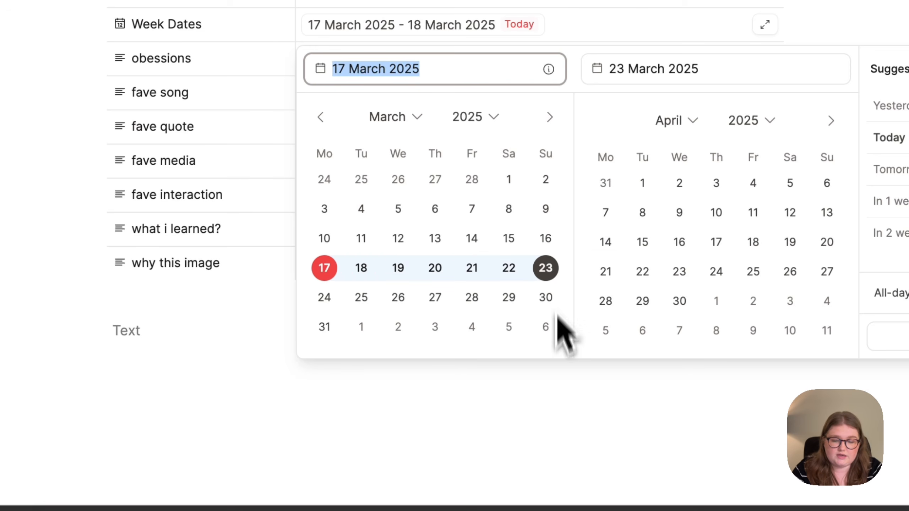
click(558, 441)
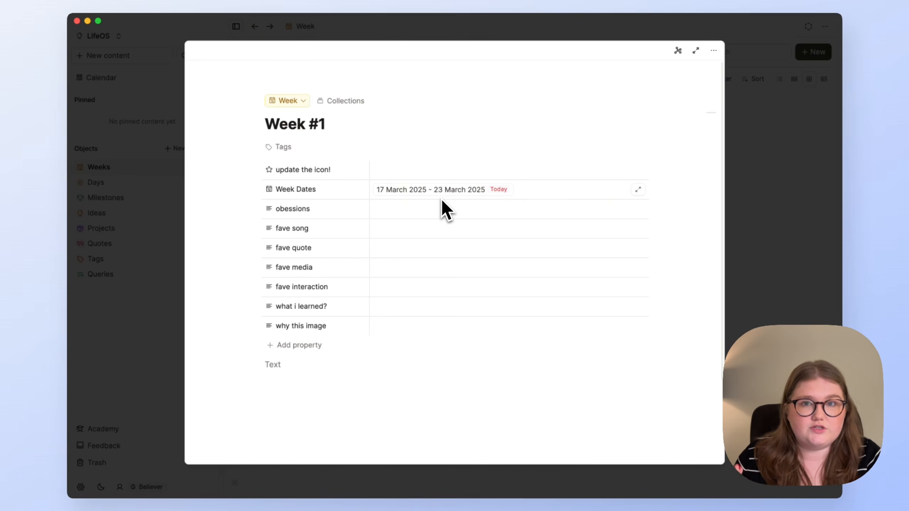
- Open today's page in the calendar and expand Week #1 among the date references to examine its properties
click(234, 199)
click(155, 80)
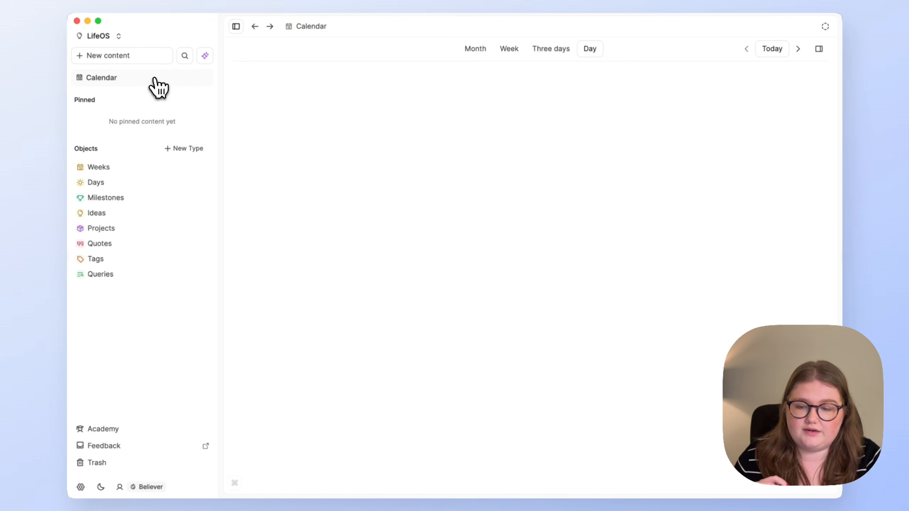
scroll(422, 233, down, 2)
scroll(432, 238, up, 2)
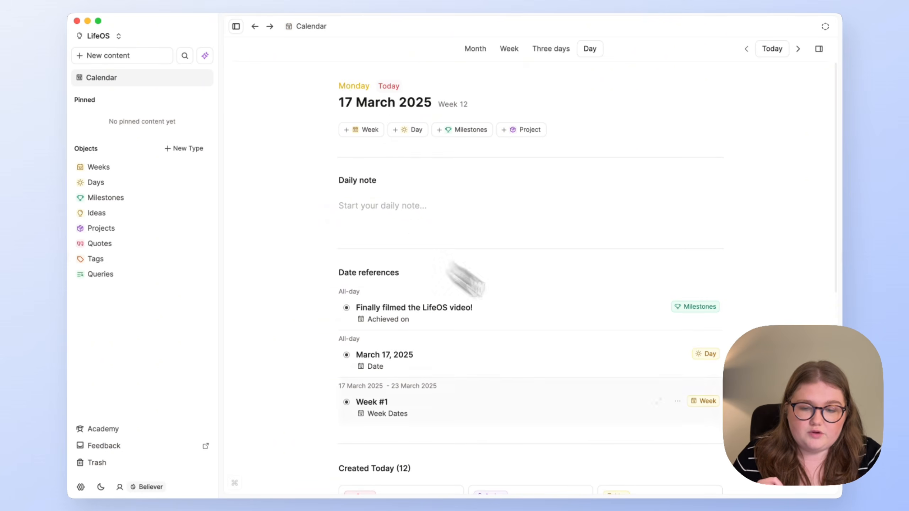
scroll(518, 250, down, 2)
click(346, 332)
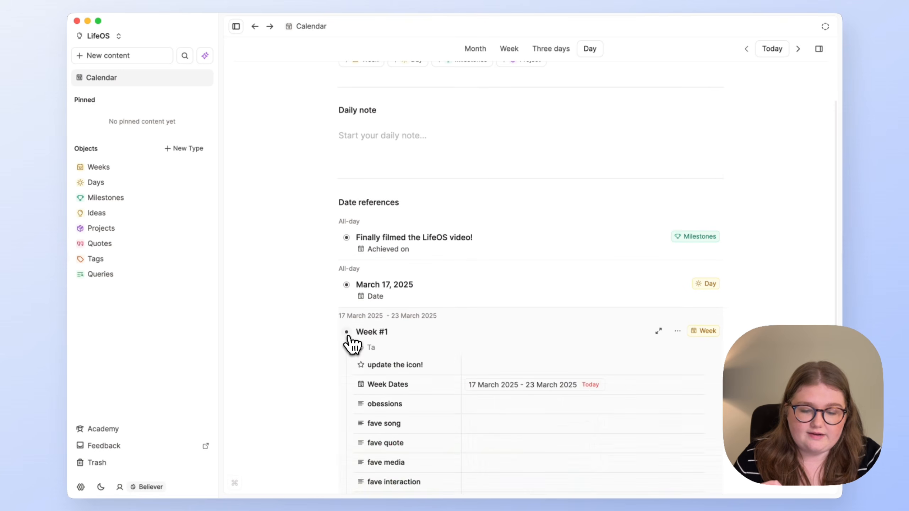
scroll(351, 344, down, 1)
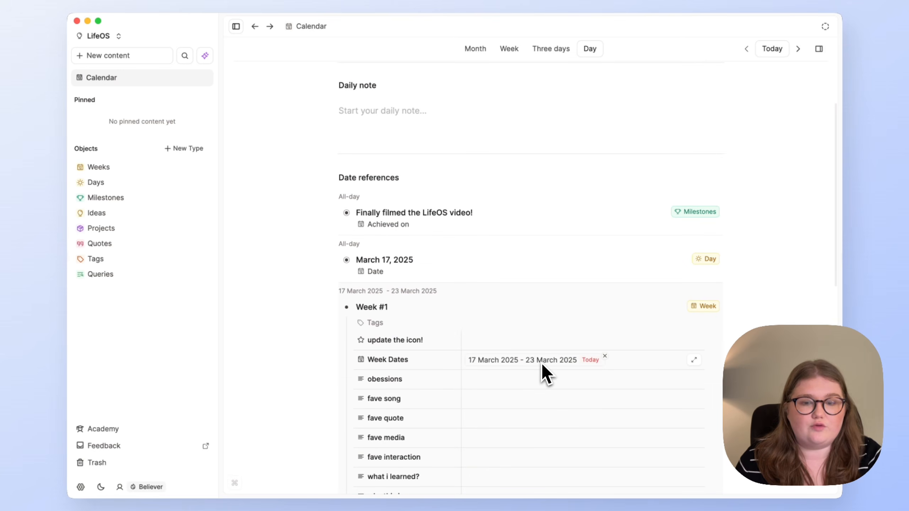
scroll(541, 362, up, 1)
scroll(541, 363, up, 1)
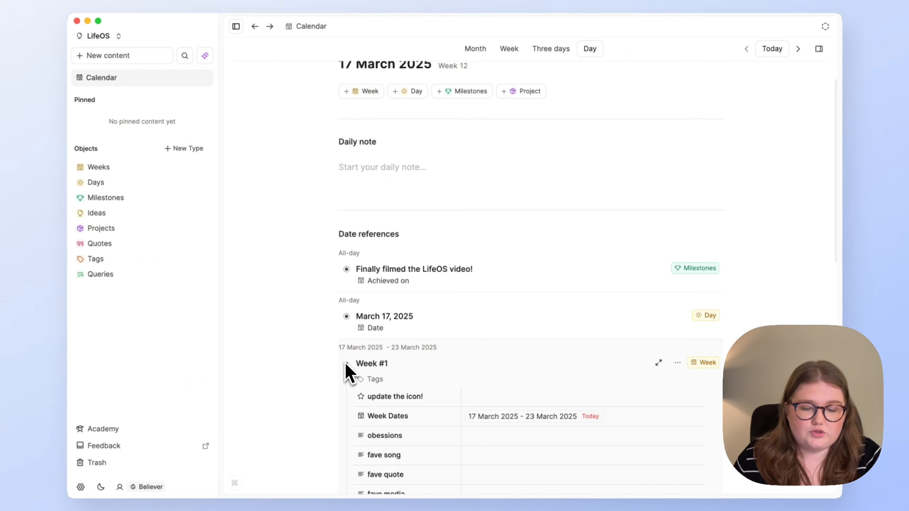
scroll(348, 369, up, 1)
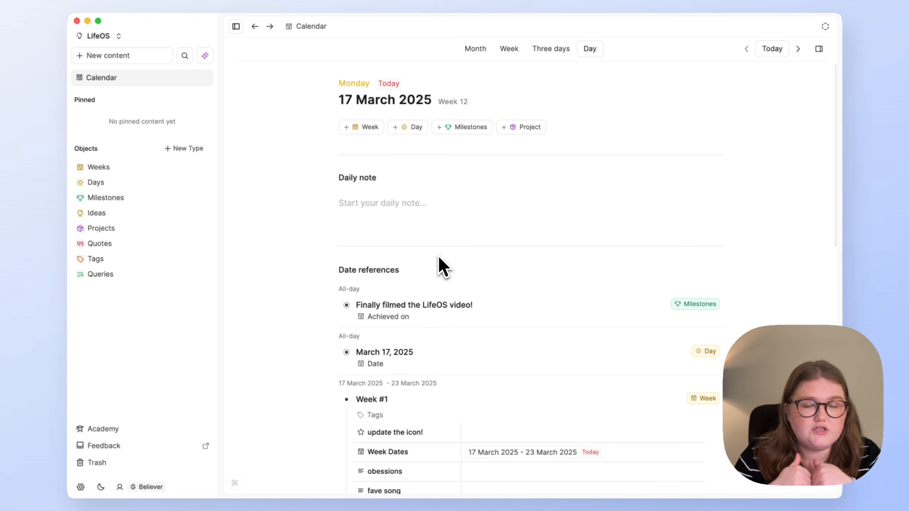
- Review today's date references, including the March 17, 2025 day and the "Finally filmed the LifeOS video!" milestone, plus the content created today
scroll(438, 256, down, 3)
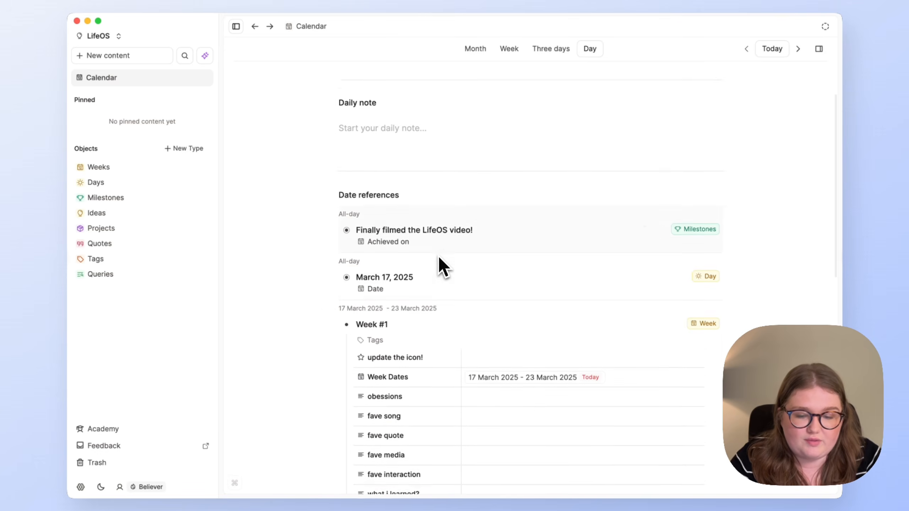
scroll(442, 265, down, 1)
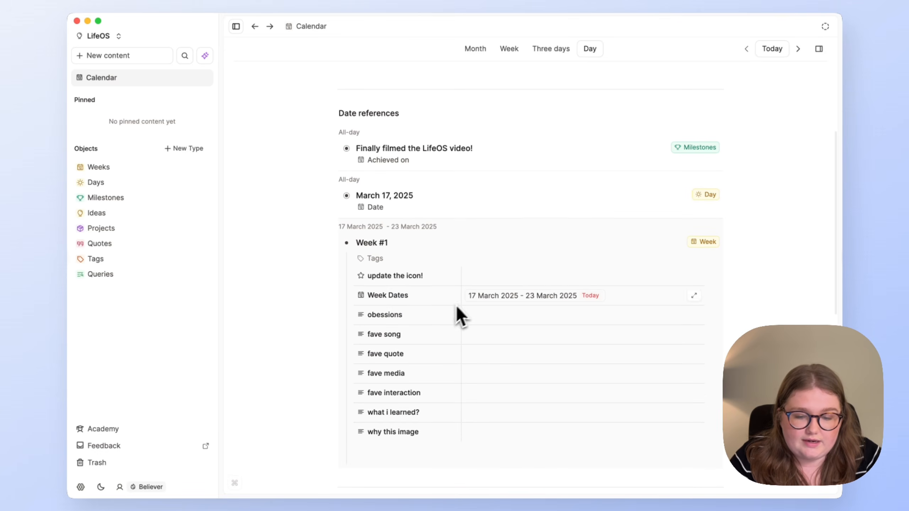
scroll(462, 304, down, 1)
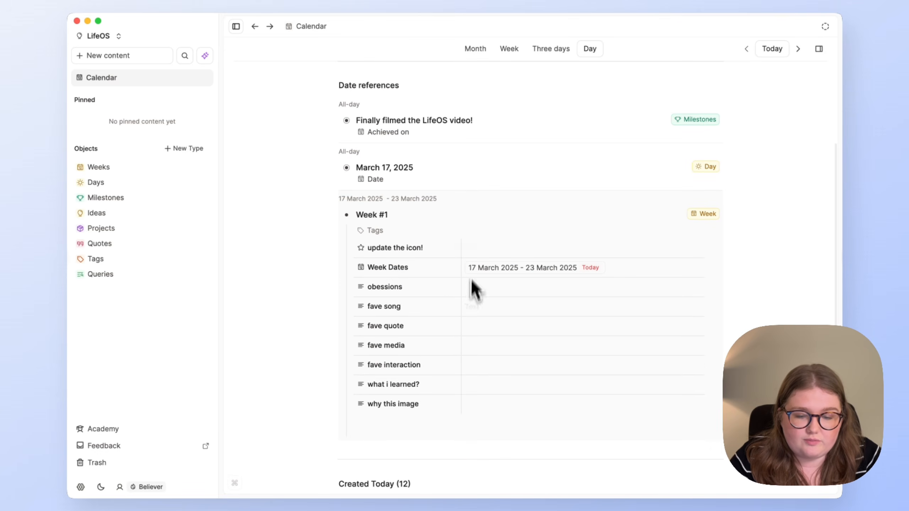
click(347, 168)
click(346, 168)
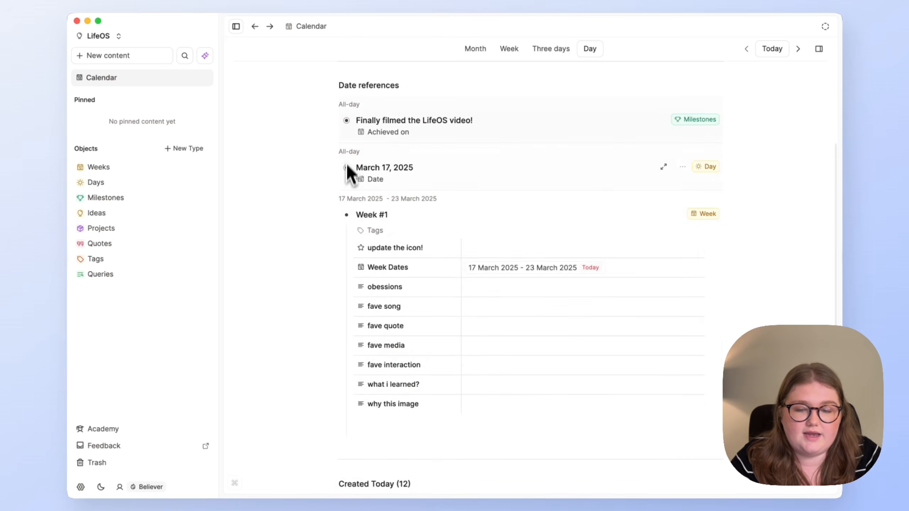
click(346, 121)
click(346, 121)
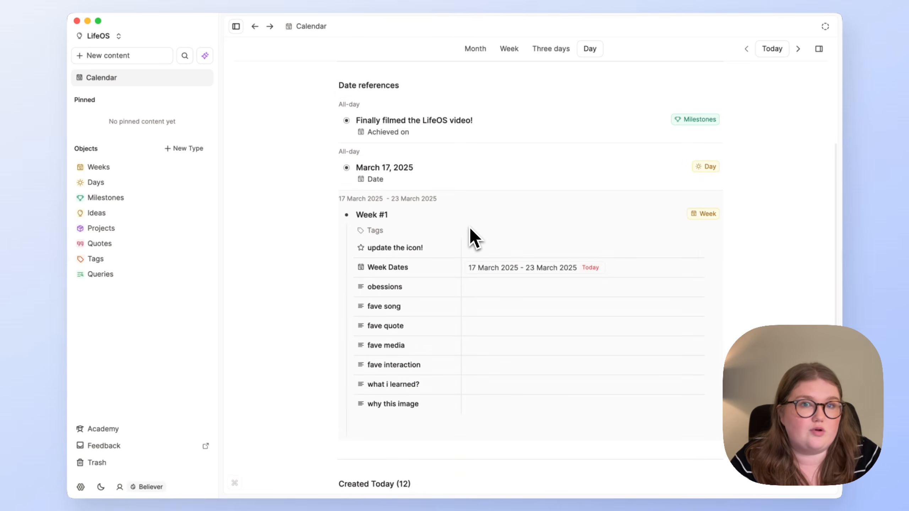
scroll(469, 226, down, 10)
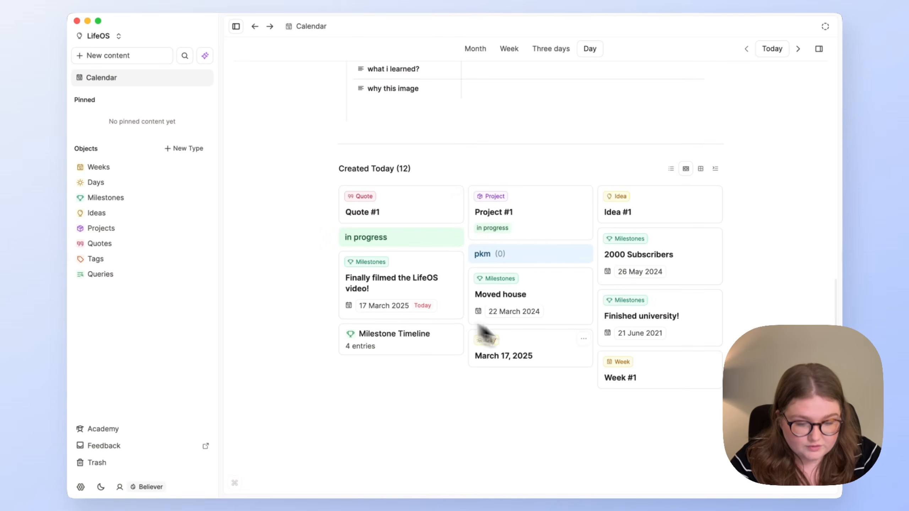
scroll(520, 248, up, 8)
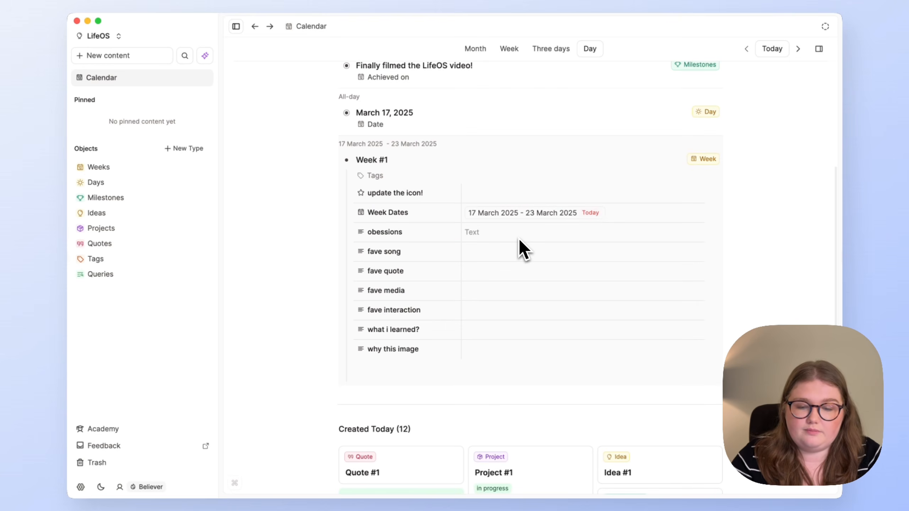
scroll(517, 255, up, 1)
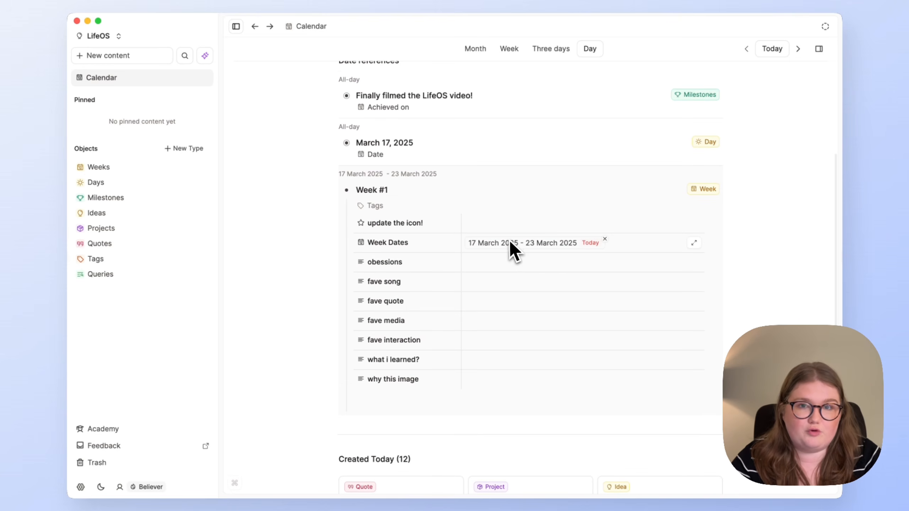
scroll(537, 241, up, 1)
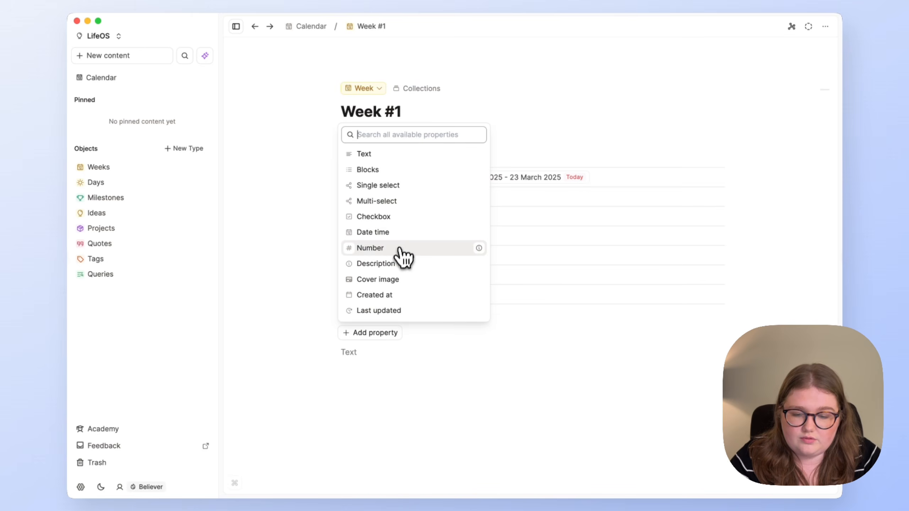
- Add a Cover image property to the Week type, then view the image sources for Week #1 without choosing one
click(393, 280)
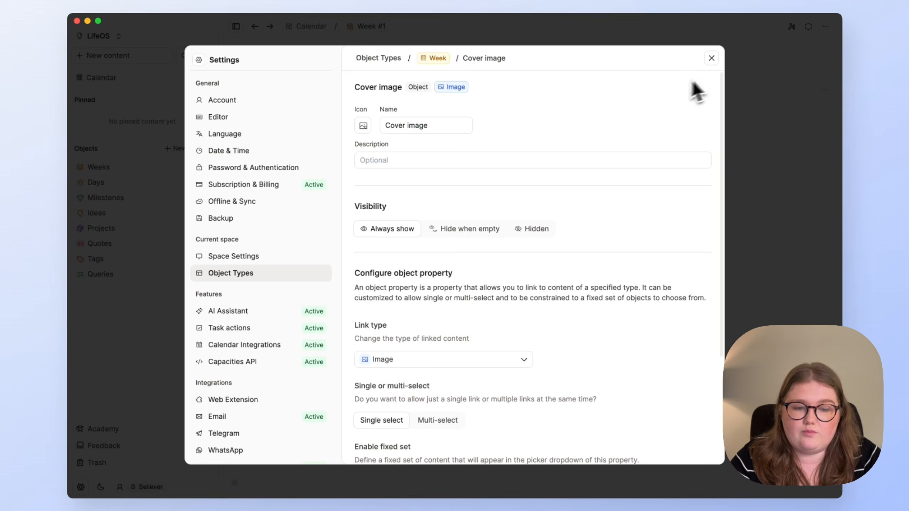
click(734, 77)
click(423, 76)
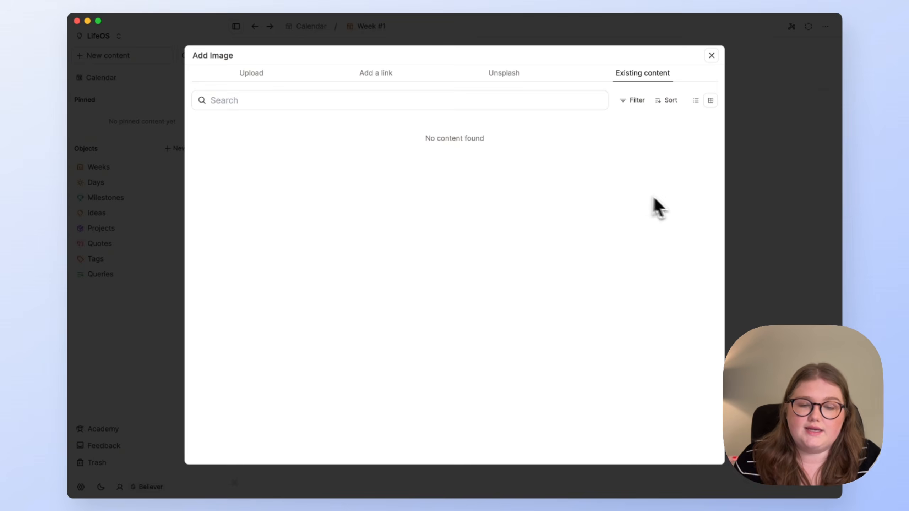
click(780, 292)
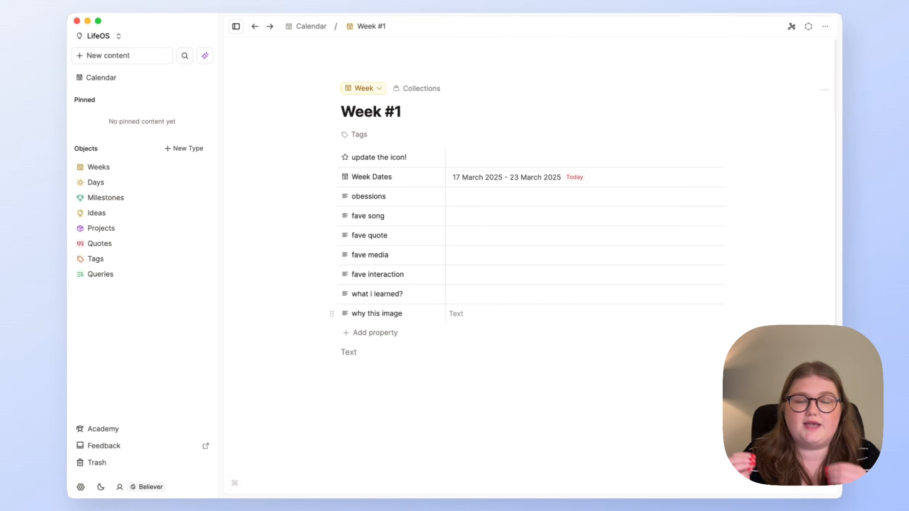
- Add a Text property named "why this rating?" to the Week type
click(378, 334)
click(385, 156)
text(w)
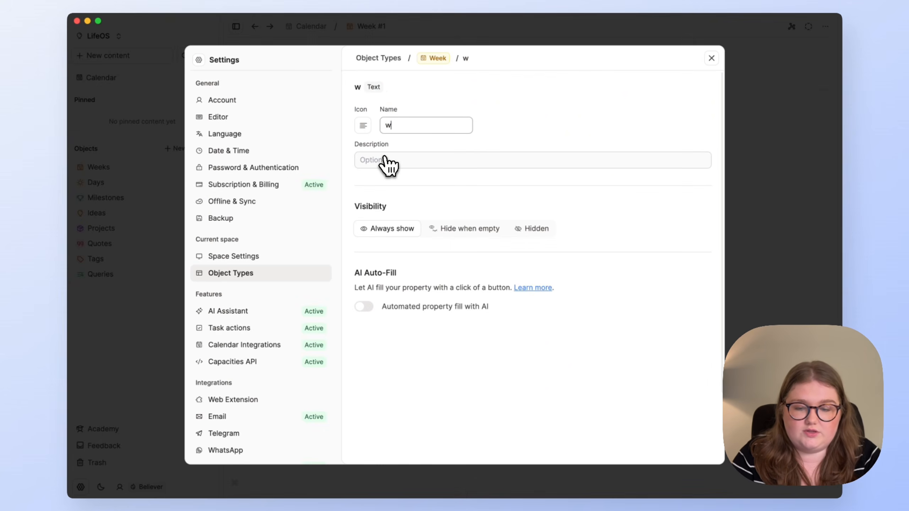
text(hy this rat)
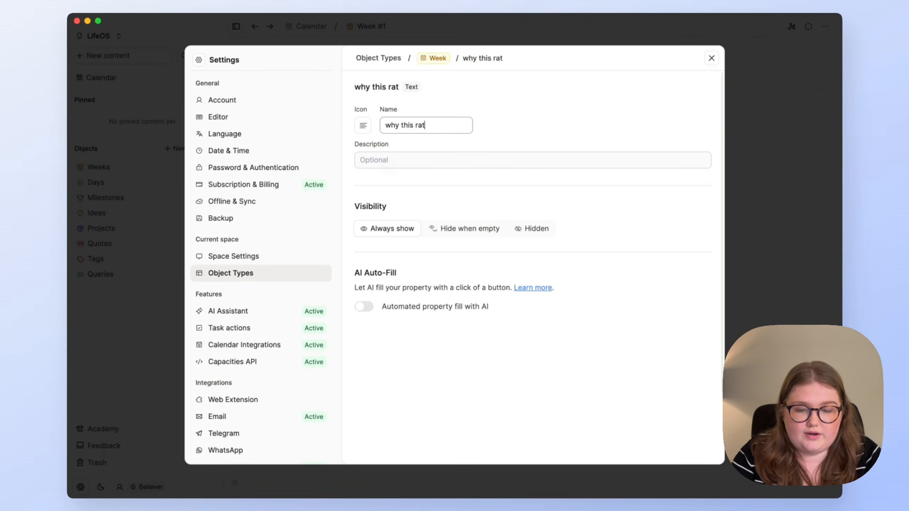
text(ing?)
click(751, 116)
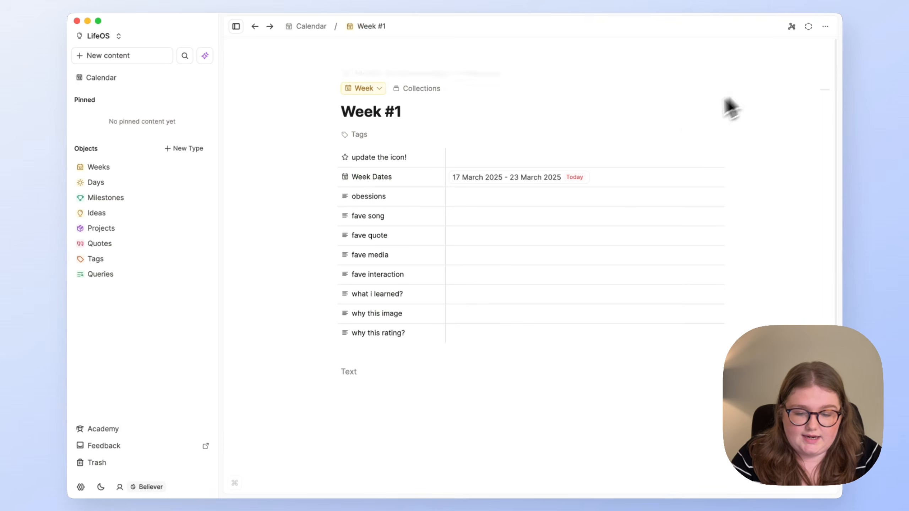
- Add a single-select property named "Rating" with a star icon to the Week type, keeping Tag as its link type
click(363, 353)
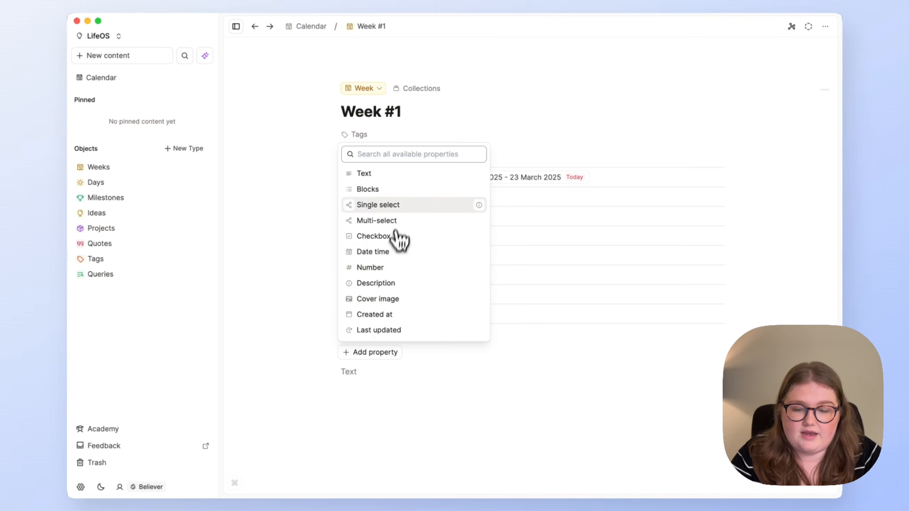
click(399, 205)
text(Rating)
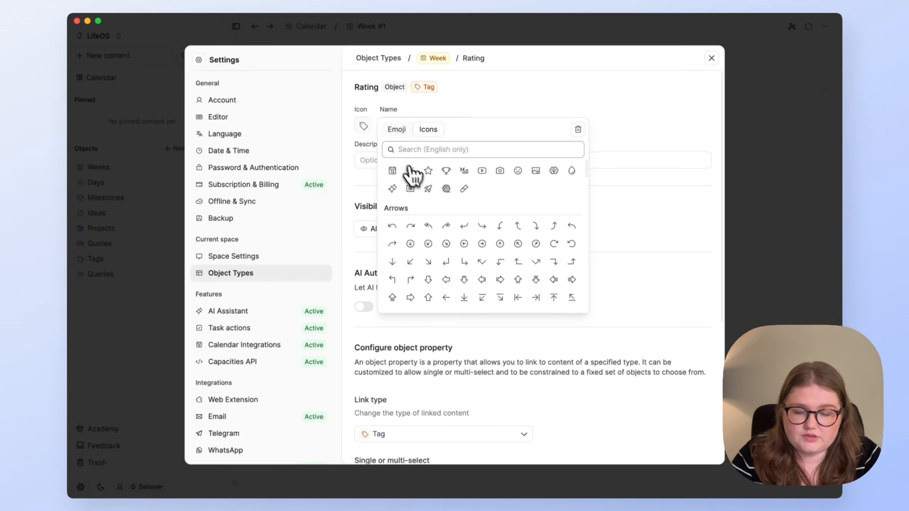
click(426, 175)
scroll(454, 209, down, 5)
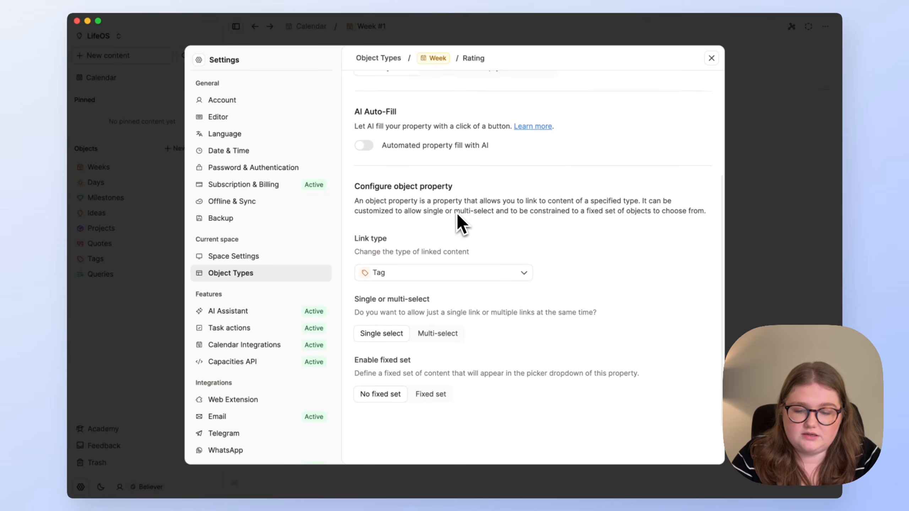
scroll(390, 270, down, 2)
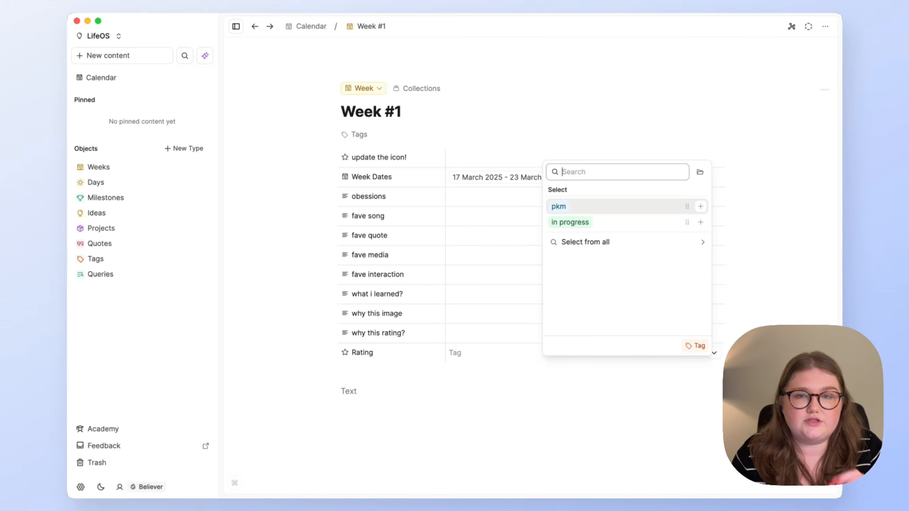
click(553, 386)
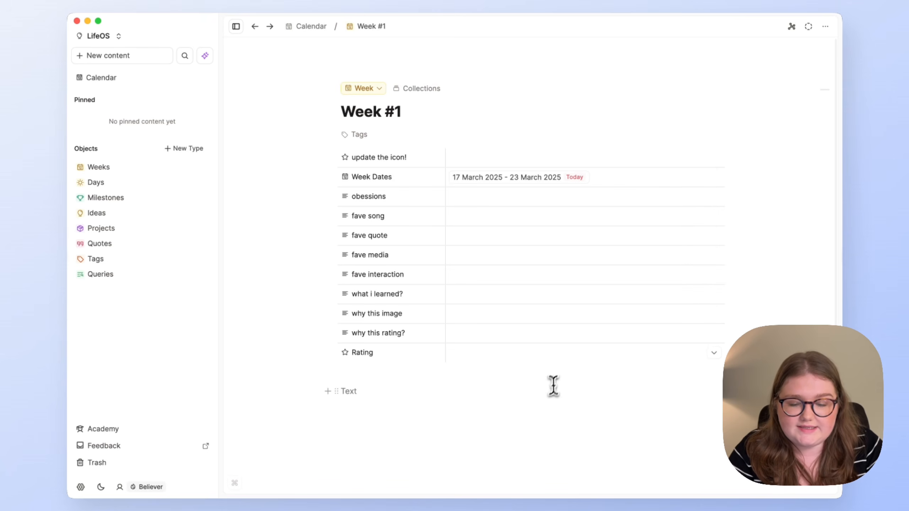
- Create a tag of five star emojis and set it as the Rating of Week #1
click(715, 353)
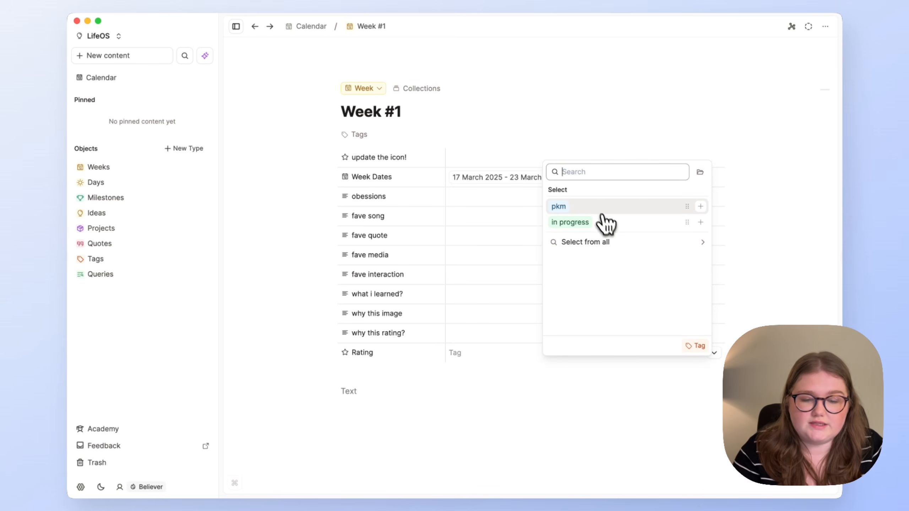
key(ctrl+super+space)
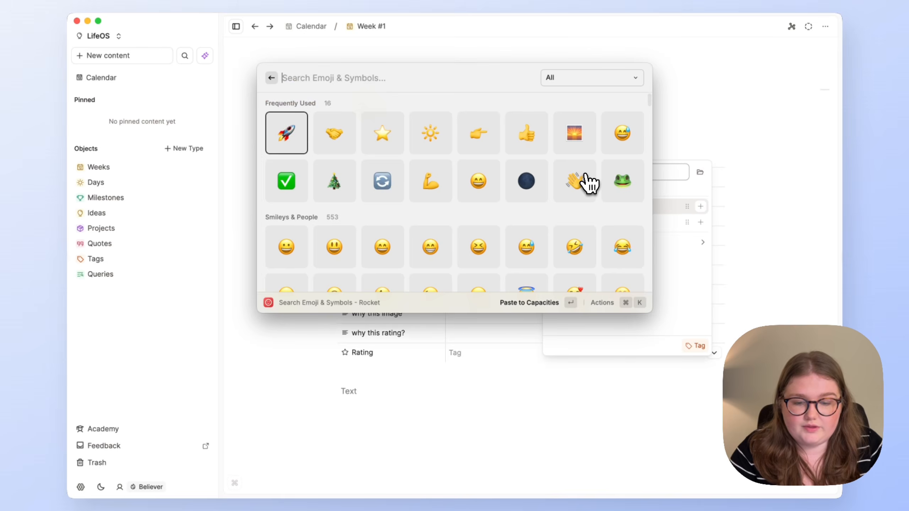
key(Right)
key(Right)
key(Return)
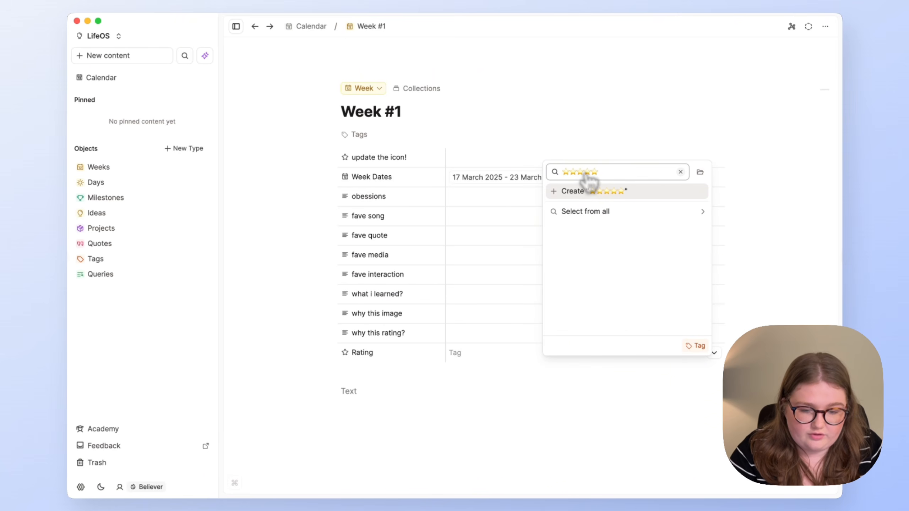
click(605, 197)
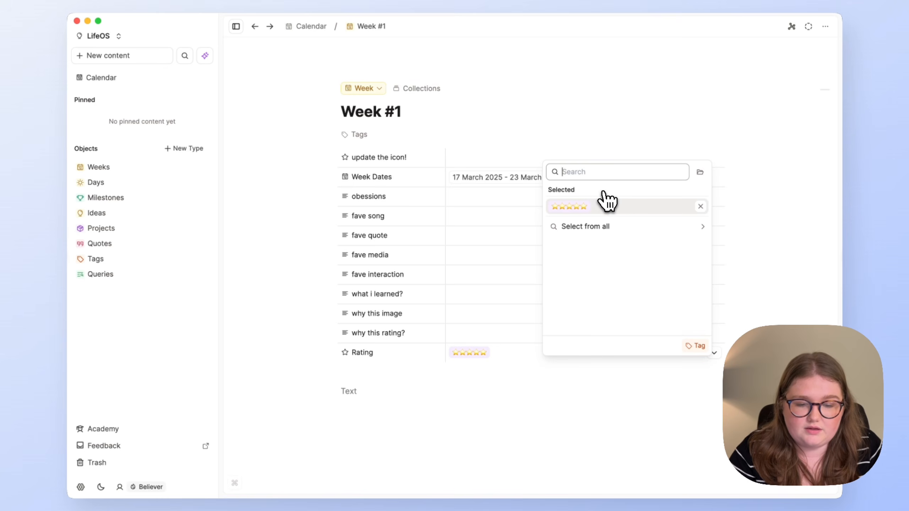
click(471, 395)
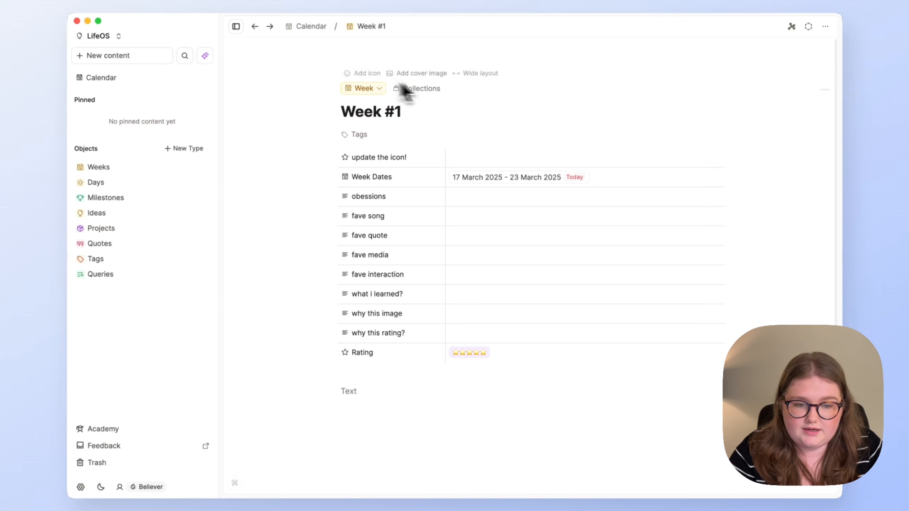
- Using a new untitled week, create Rating tags of four, three, two and one star emojis, and leave that week's rating empty
click(206, 170)
click(235, 189)
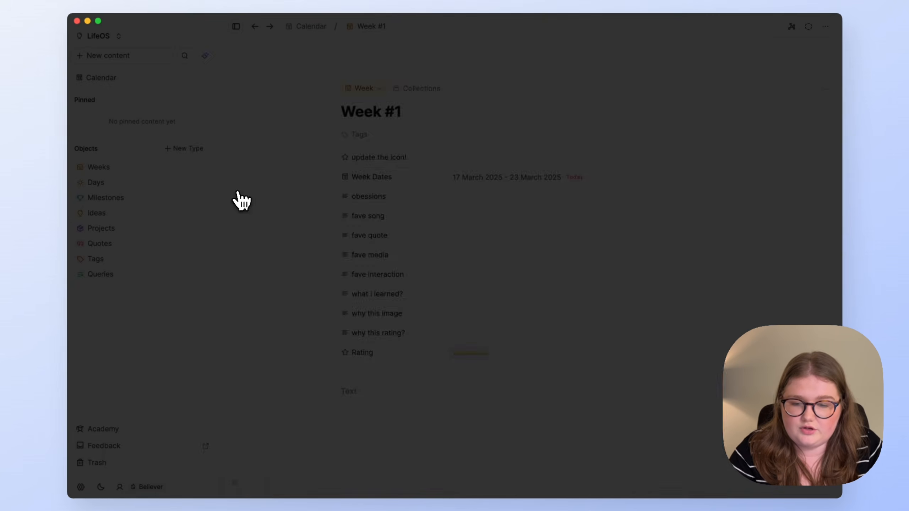
click(636, 365)
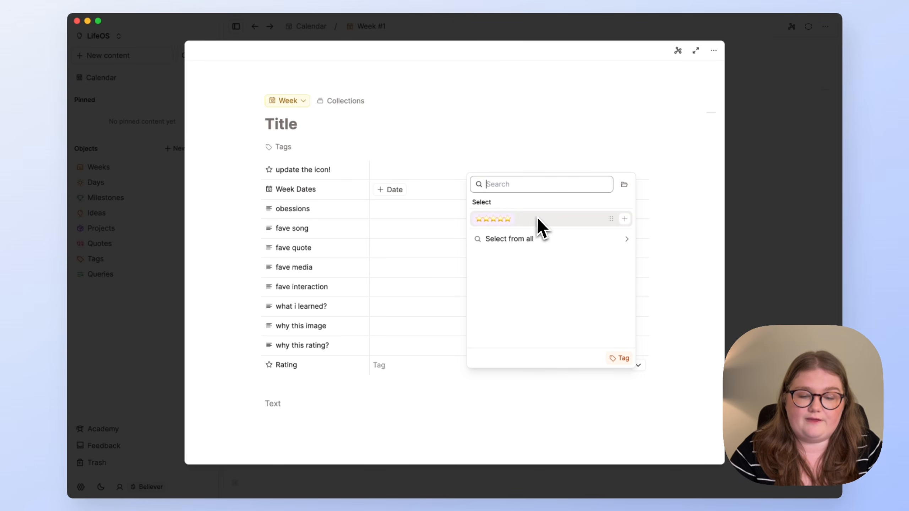
text(⭐⭐⭐⭐)
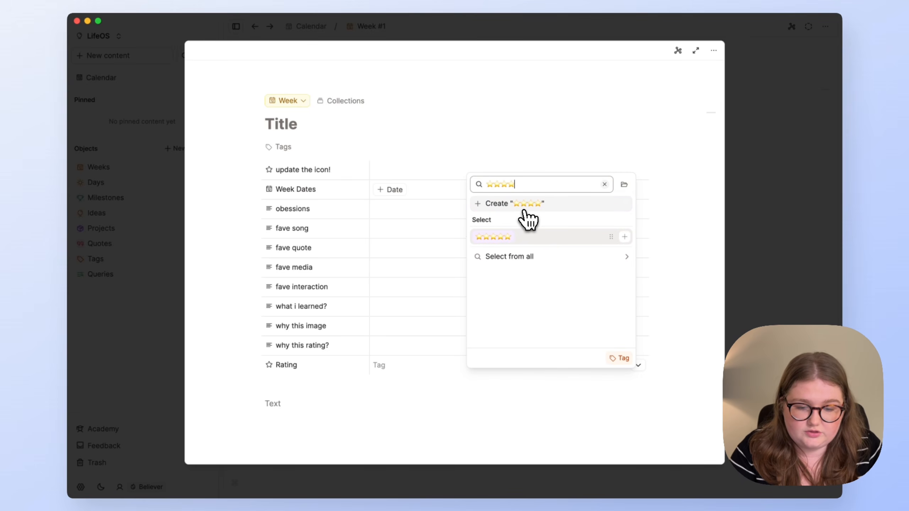
click(550, 204)
text(⭐⭐⭐)
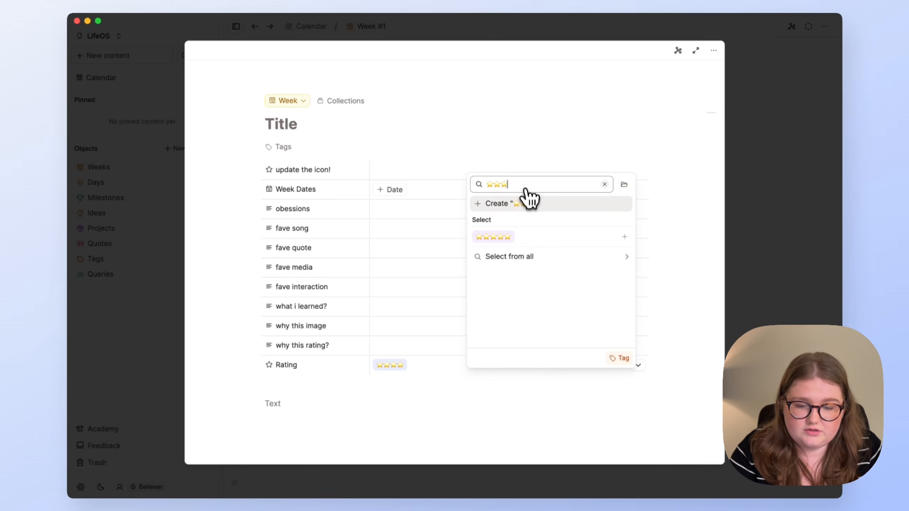
click(525, 204)
text(⭐⭐)
click(525, 203)
text(⭐⭐)
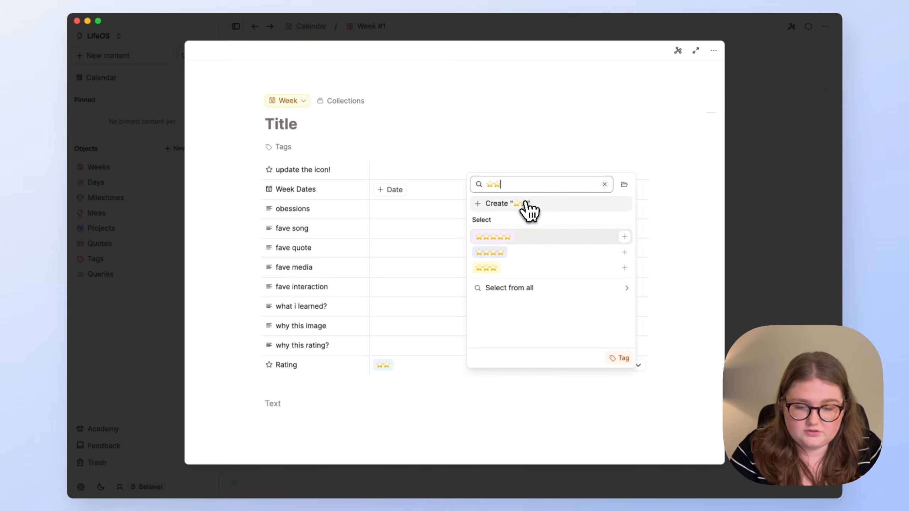
click(526, 203)
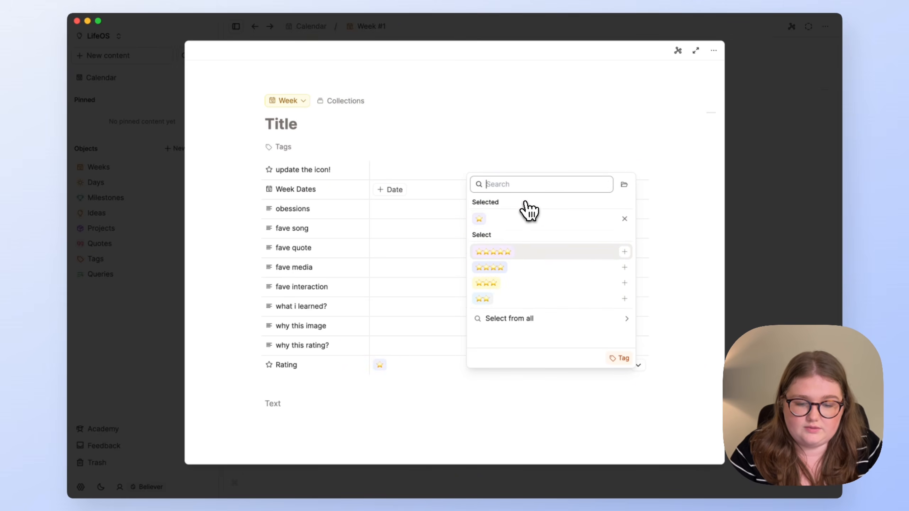
click(624, 219)
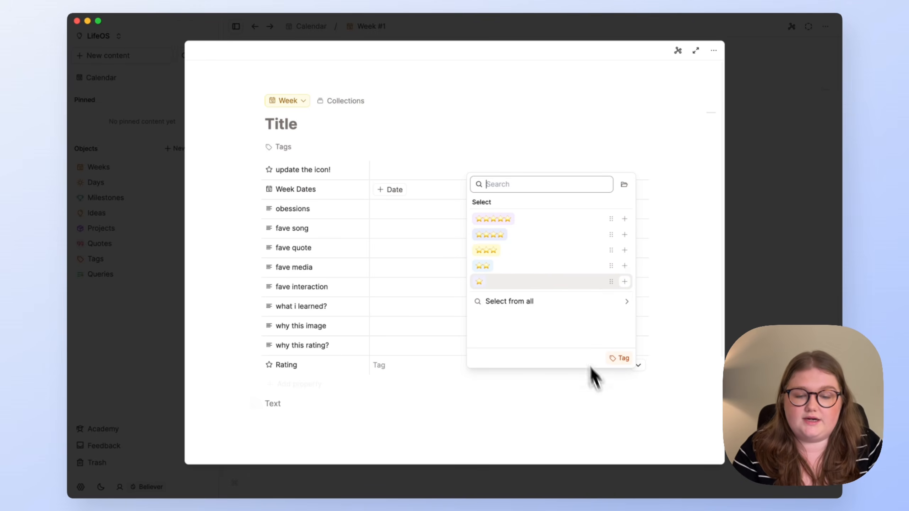
click(578, 436)
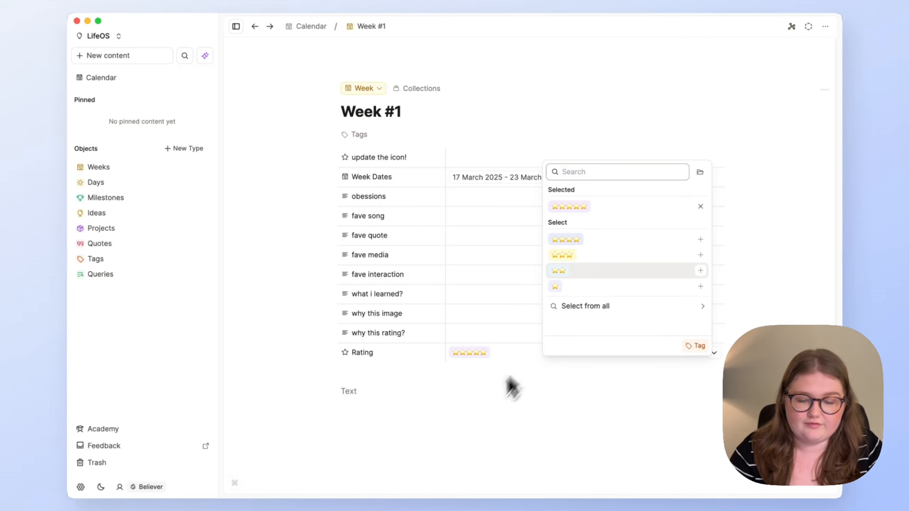
- Move the Rating property directly above "why this rating?" in Week #1
click(500, 389)
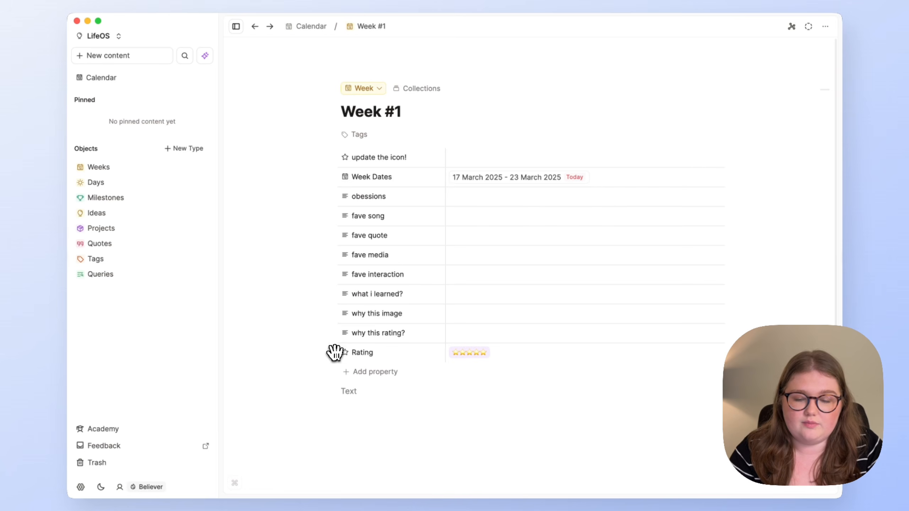
drag(335, 352, 332, 333)
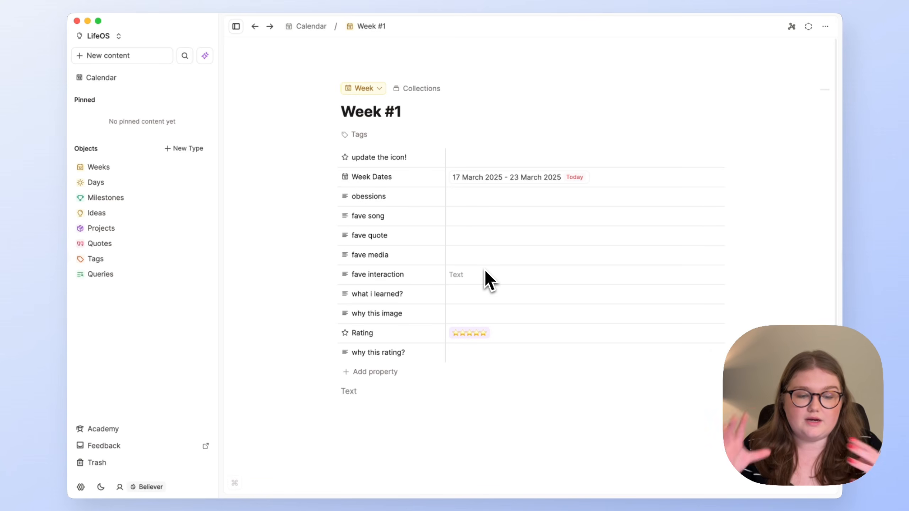
- Add a single-select property named "Next Week" with a calendar icon to the Week type
click(374, 372)
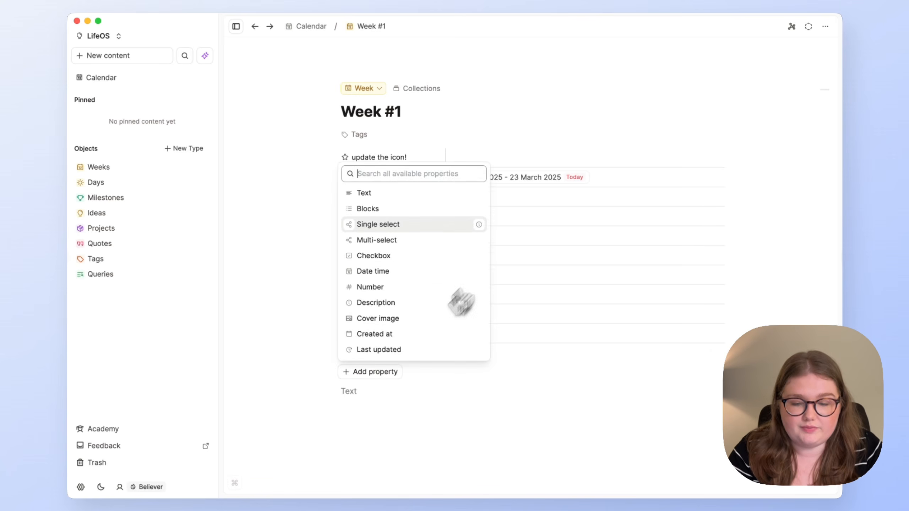
click(400, 226)
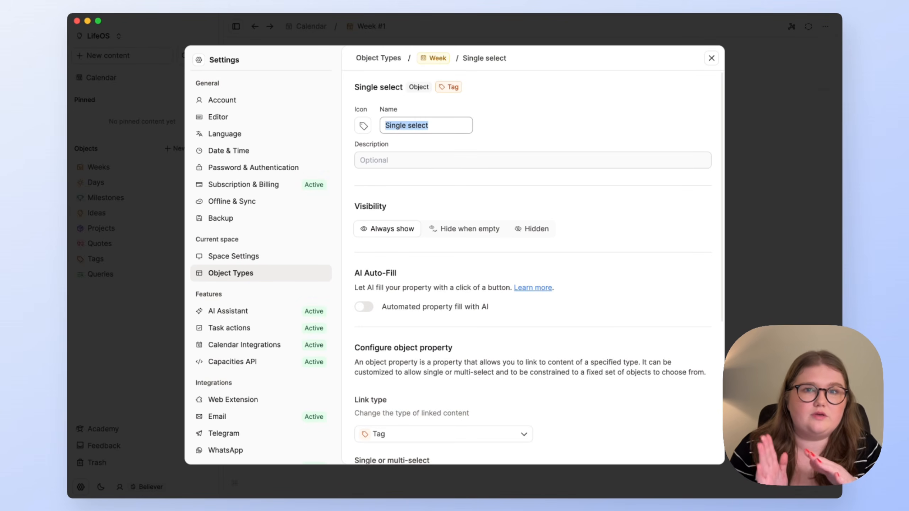
text(Week)
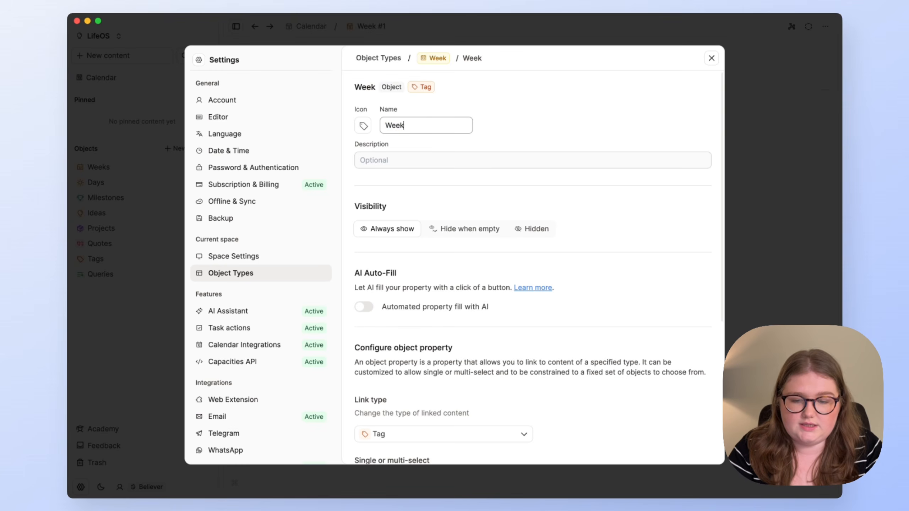
text(NExt )
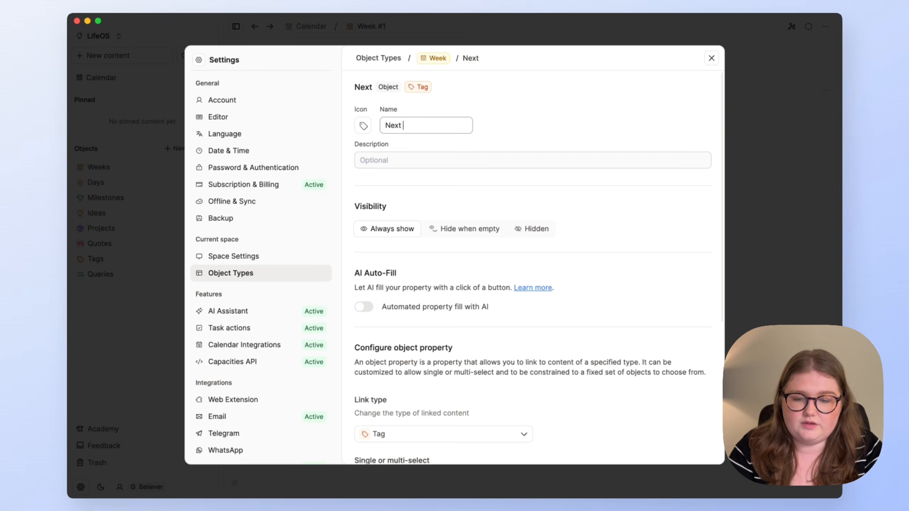
text(Week)
click(363, 125)
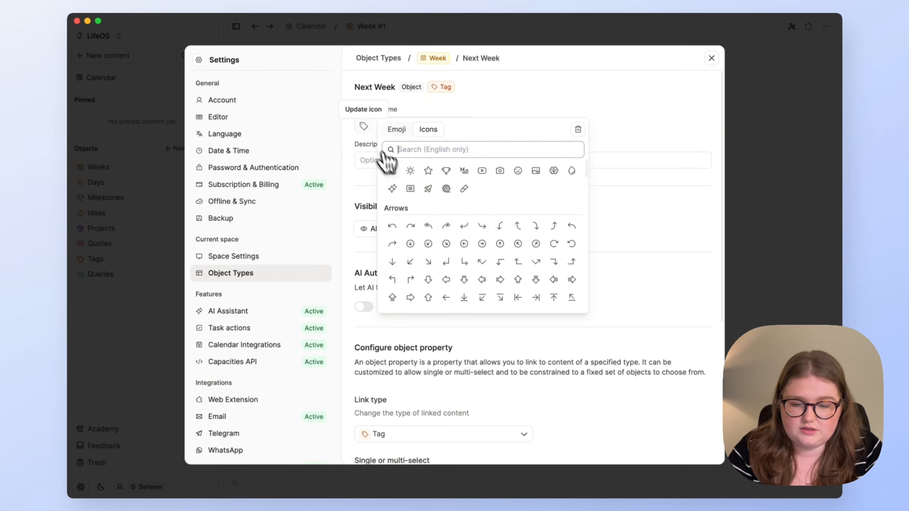
click(391, 170)
- Set the link type of the Next Week property to Week, keep it single select, and apply the changes
scroll(421, 195, down, 3)
scroll(426, 188, up, 3)
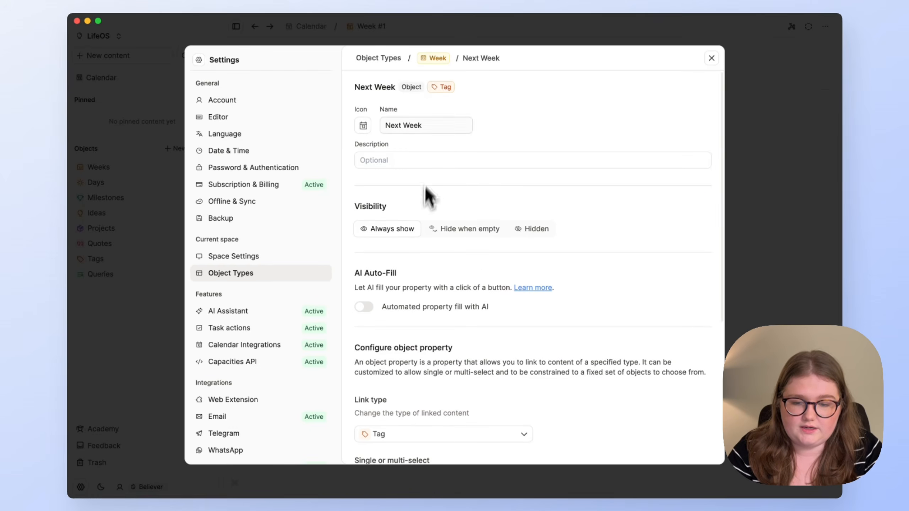
scroll(442, 115, down, 5)
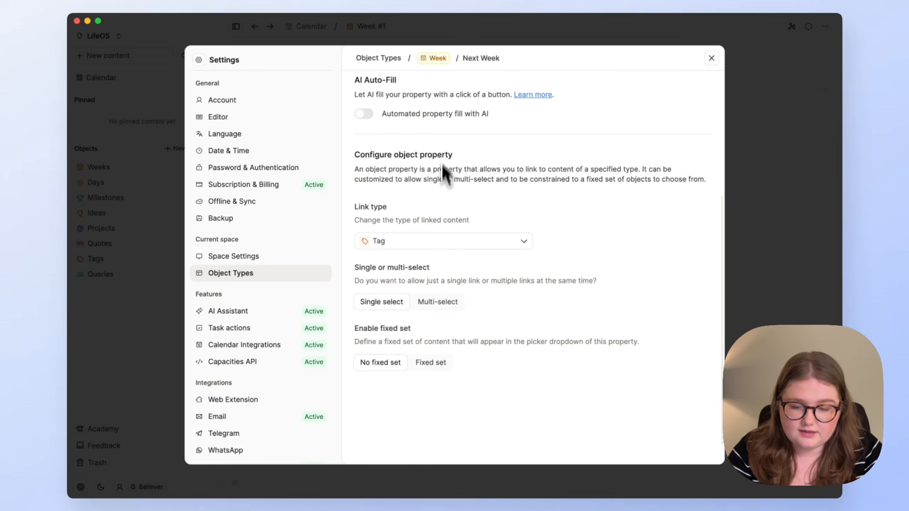
click(433, 241)
click(417, 87)
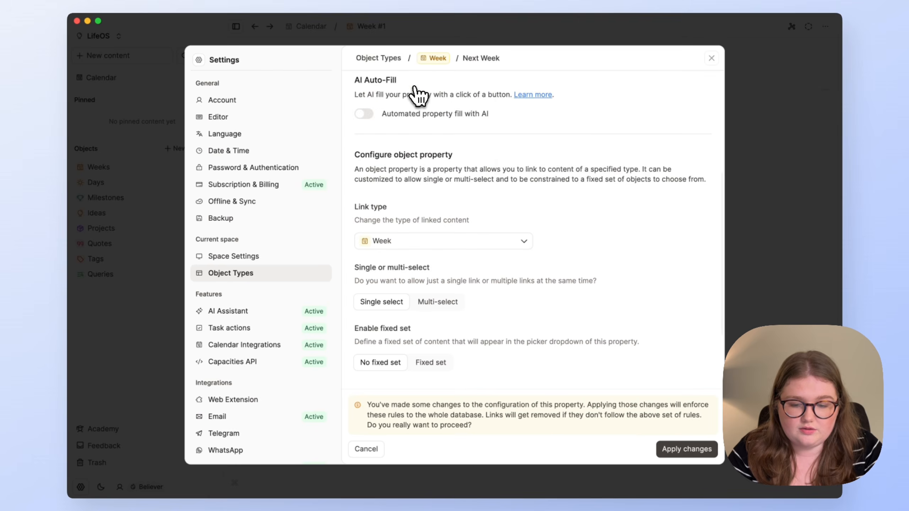
scroll(469, 236, down, 2)
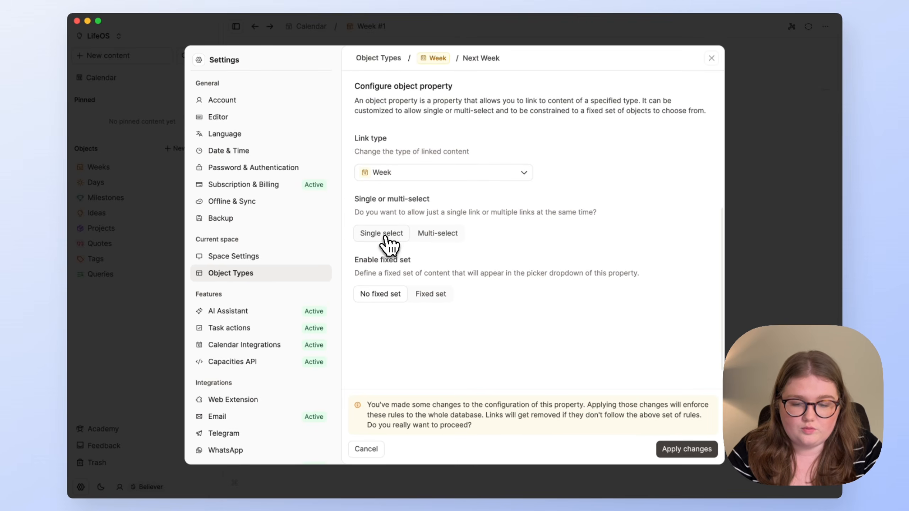
click(695, 452)
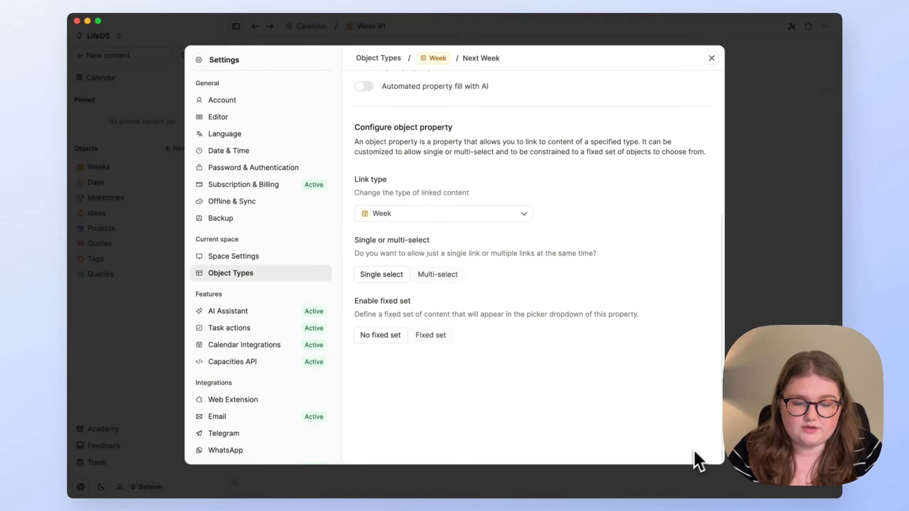
key(Escape)
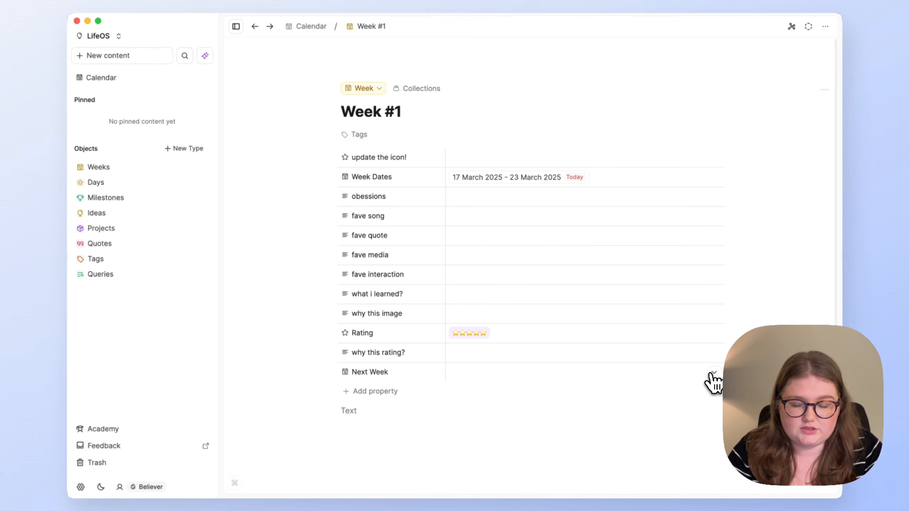
- Create the week "24th March - 30th March" as the Next Week of Week #1, and view it briefly alongside
click(673, 374)
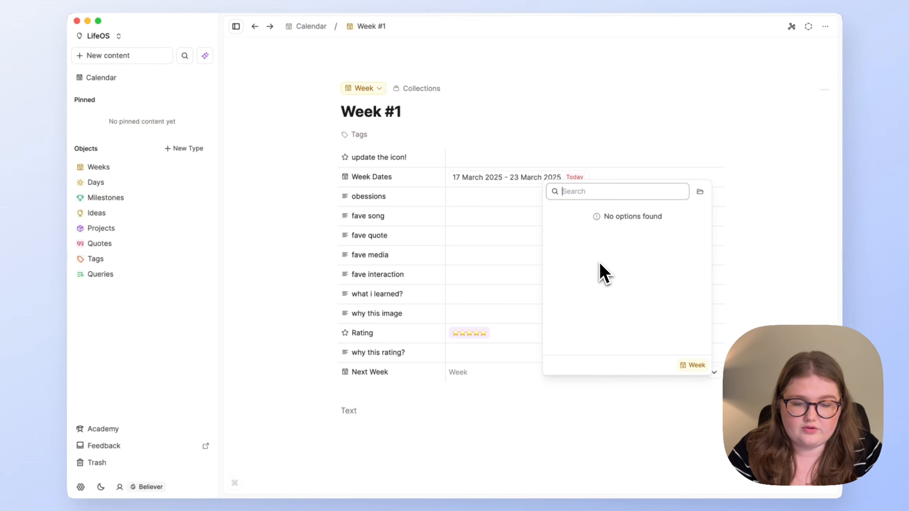
text(3)
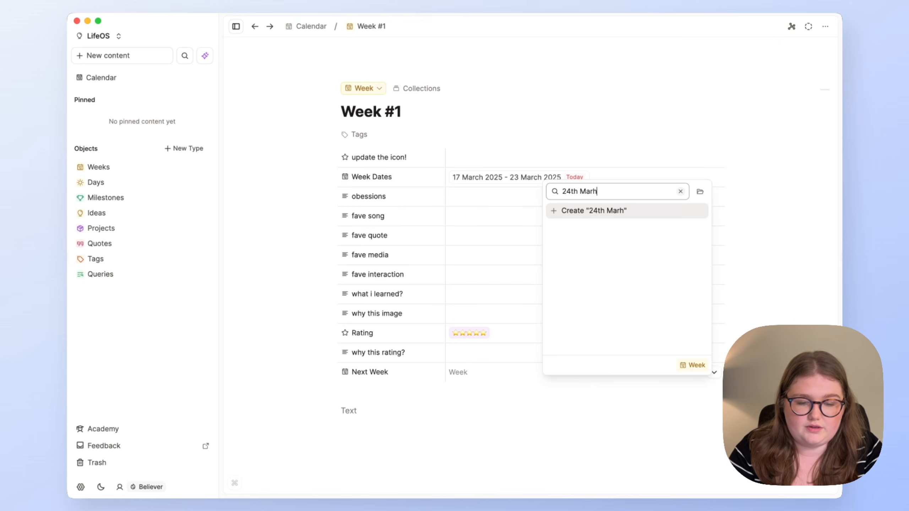
key(Return)
click(507, 376)
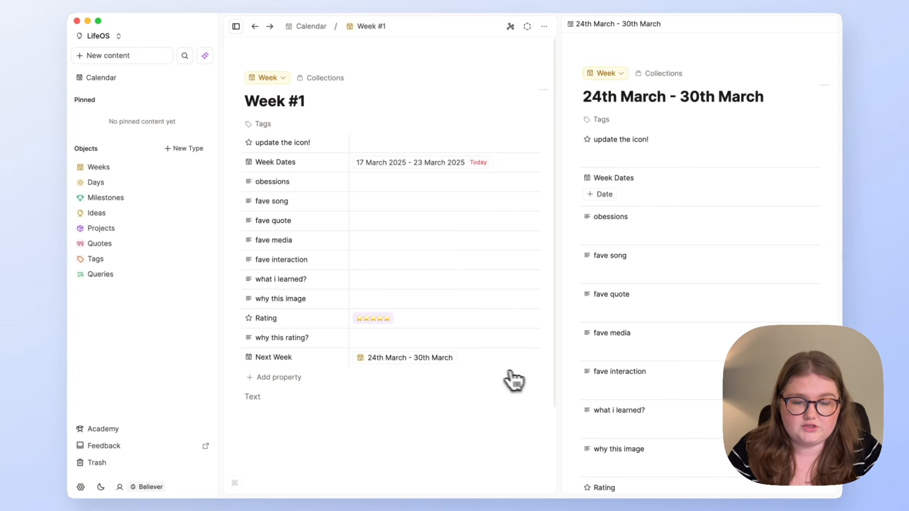
click(236, 26)
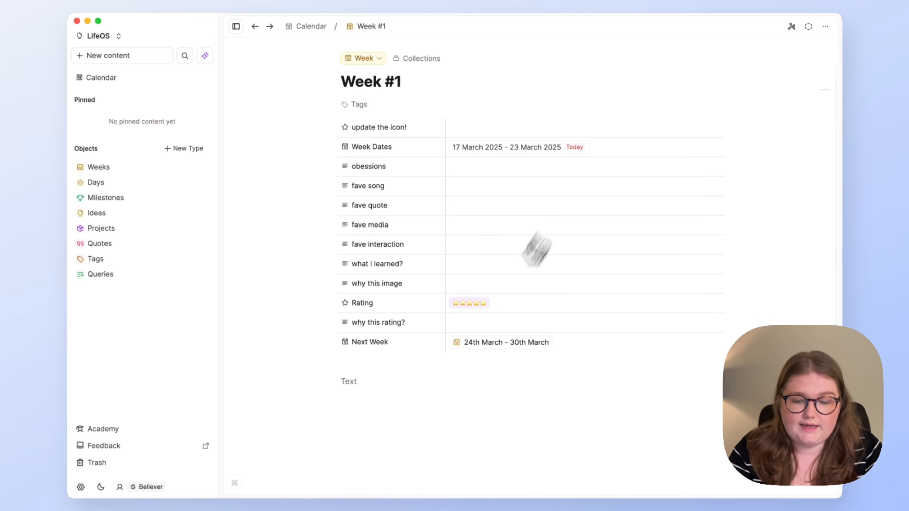
- Add a number property named "Week Number" to the Week type
click(370, 364)
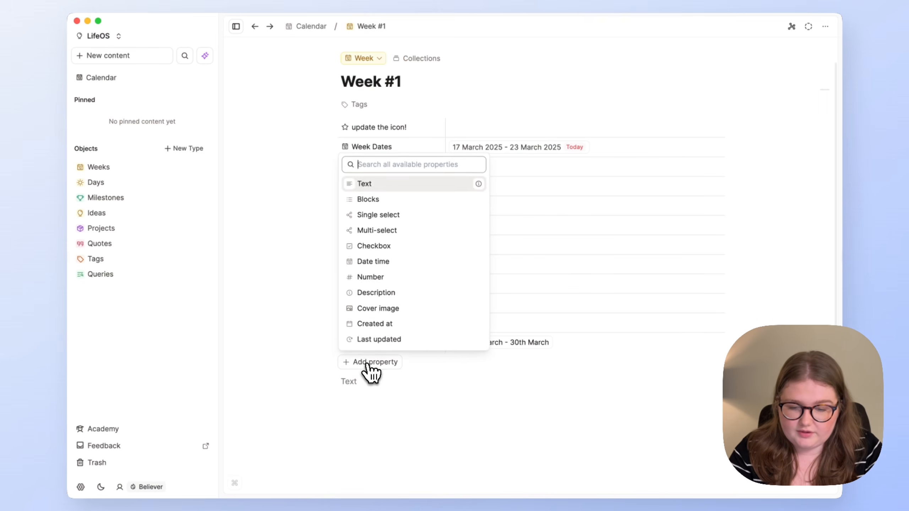
click(399, 278)
triple_click(423, 124)
text(Wee)
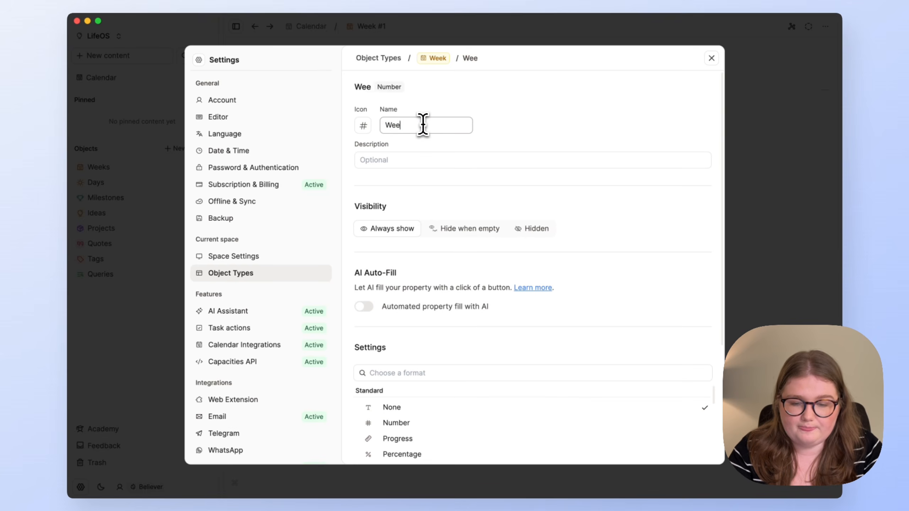
text(k Number)
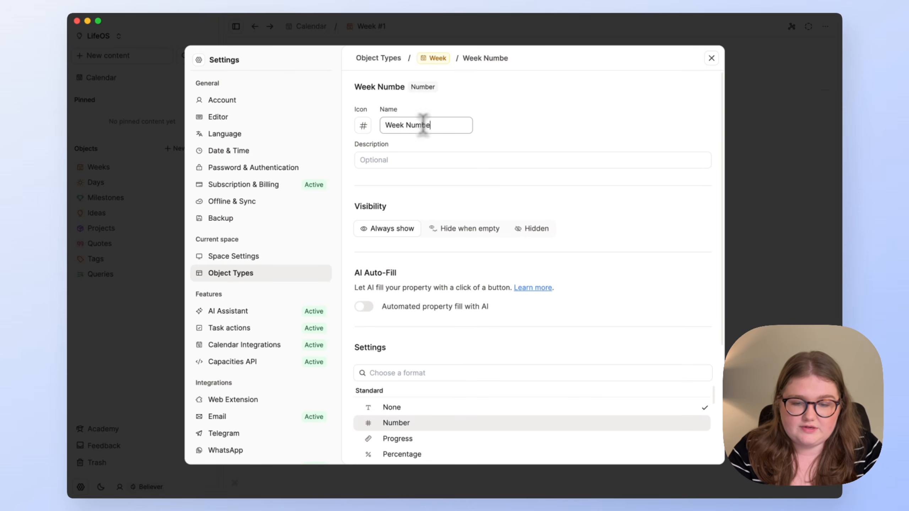
click(521, 100)
click(756, 319)
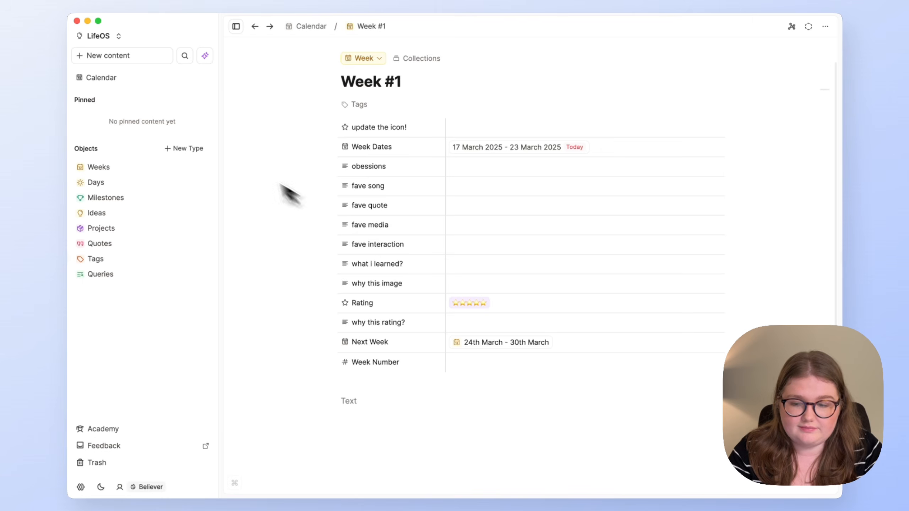
- Look up today's week number in the calendar and set Week #1's Week Number to 12
click(154, 81)
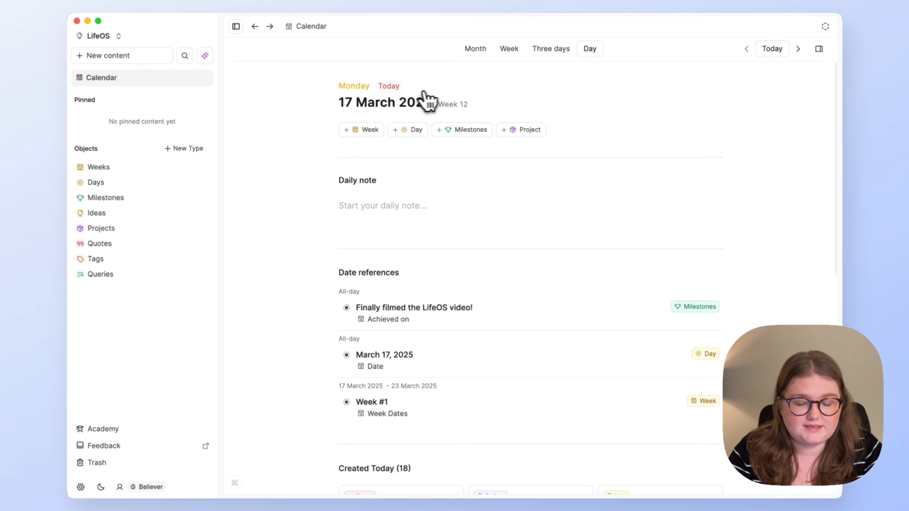
click(466, 103)
click(485, 361)
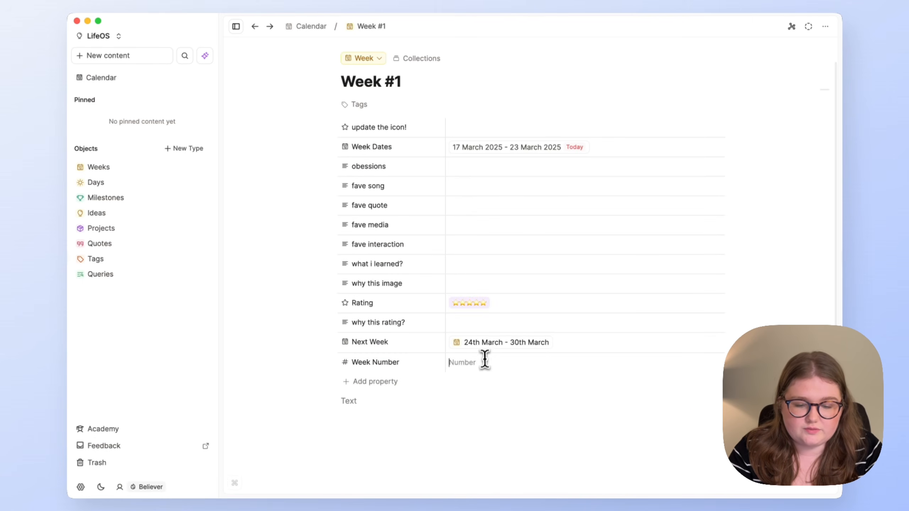
text(12)
click(501, 402)
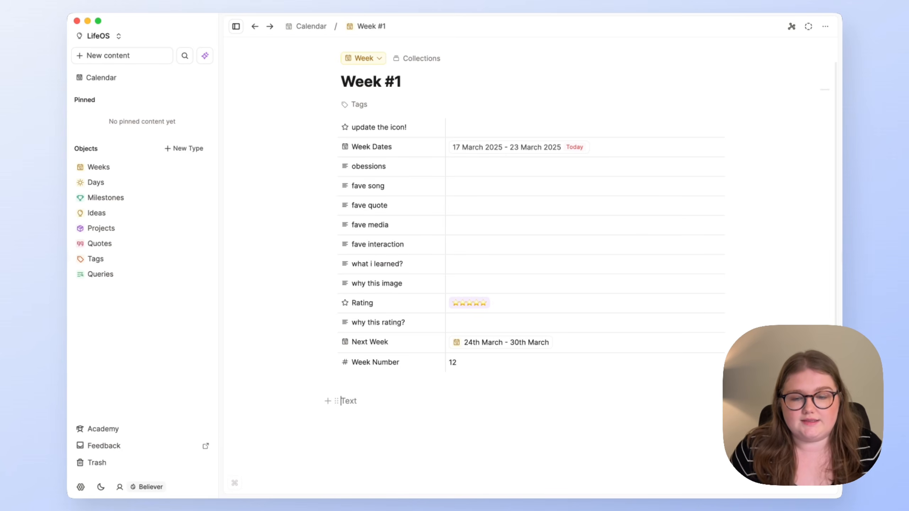
- Rename the Week #1 object as "17th March - 23th"
click(411, 96)
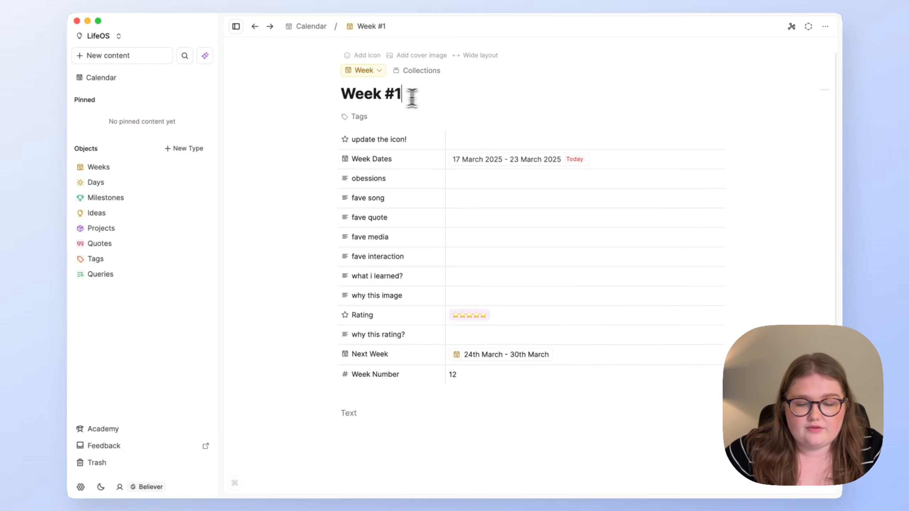
drag(411, 96, 293, 101)
text(17th March - 23th)
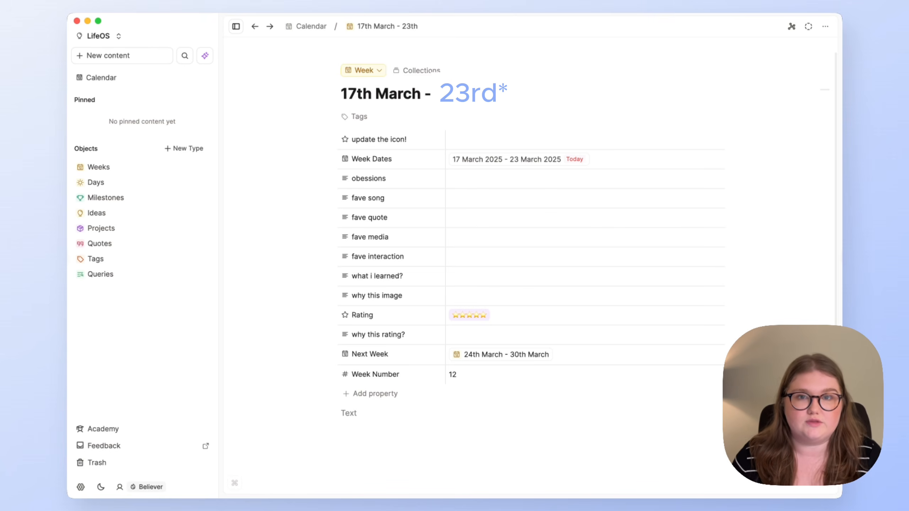
- Insert an inline query for Weeks in the body text below the week's properties
scroll(482, 380, down, 3)
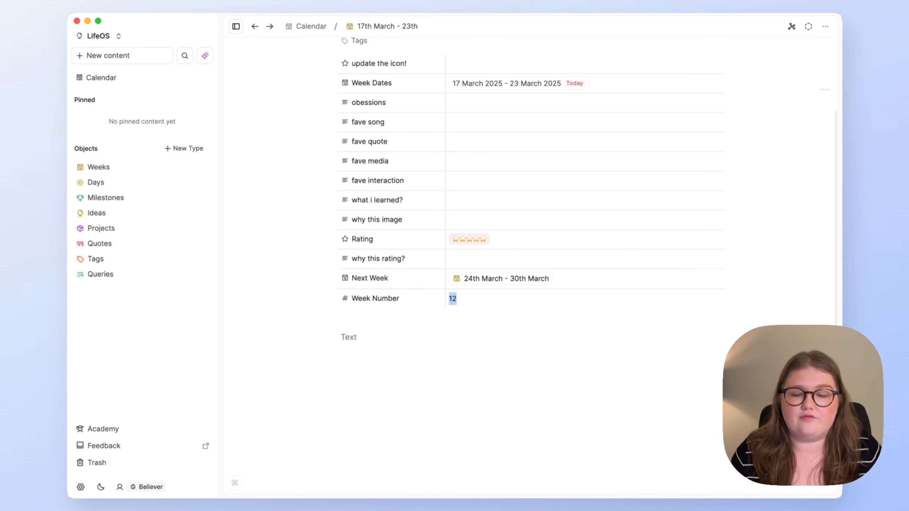
click(357, 338)
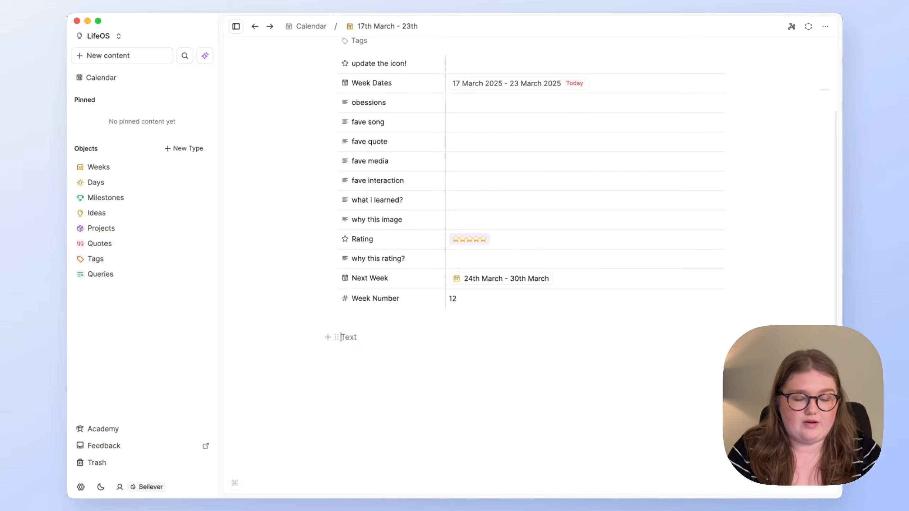
scroll(374, 181, up, 3)
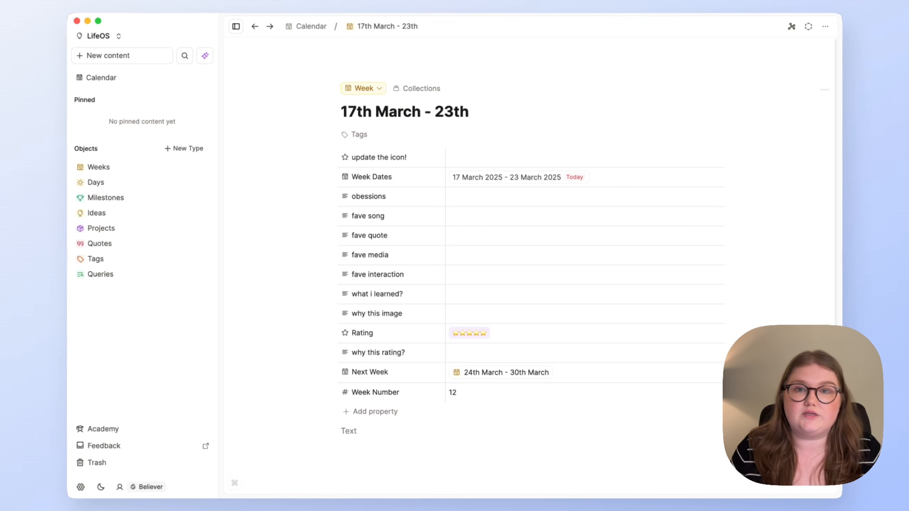
scroll(471, 414, down, 3)
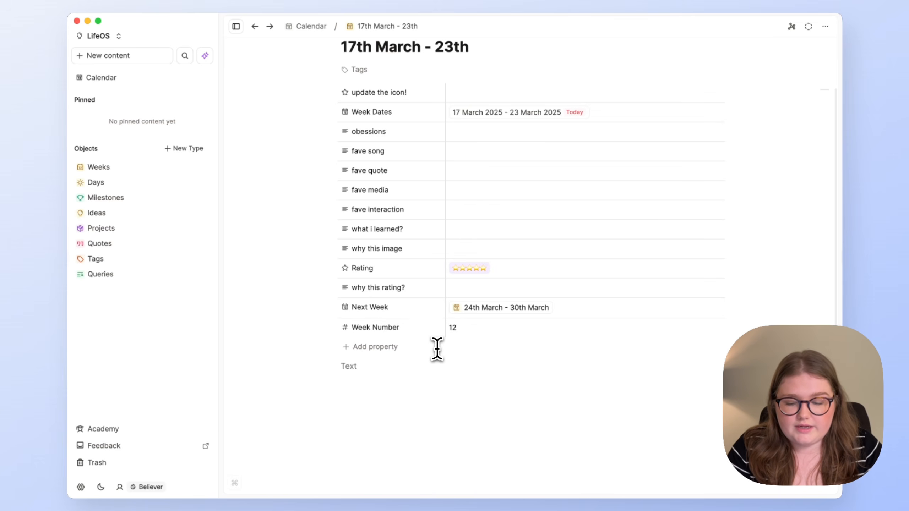
text(/query wee)
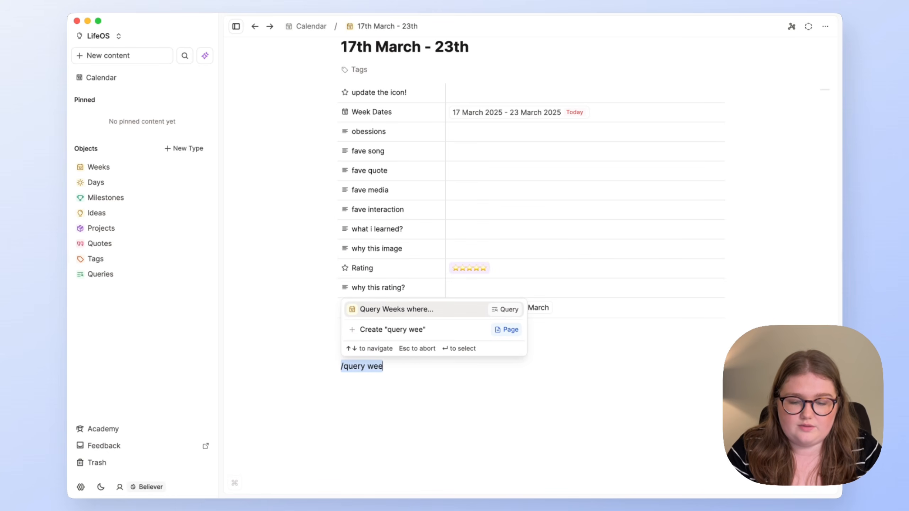
key(Return)
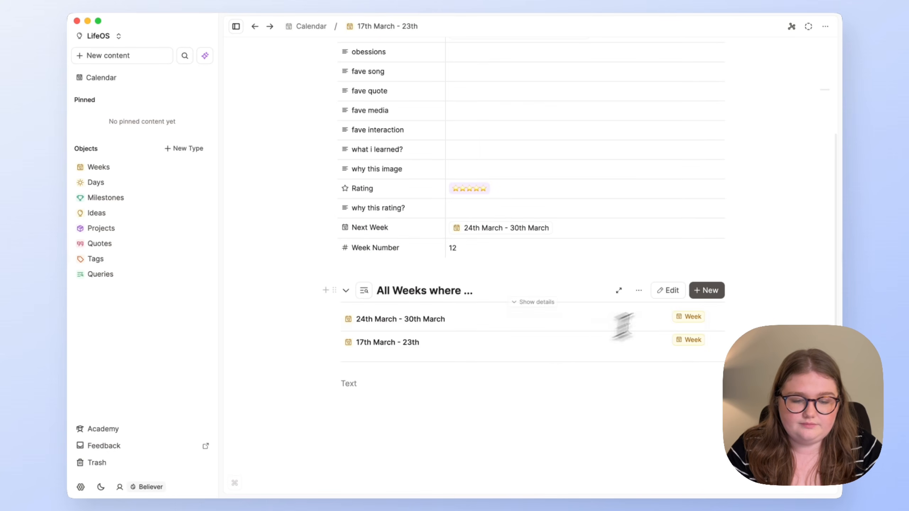
- Filter the embedded Weeks query by Week Number = 12 and update it
click(667, 290)
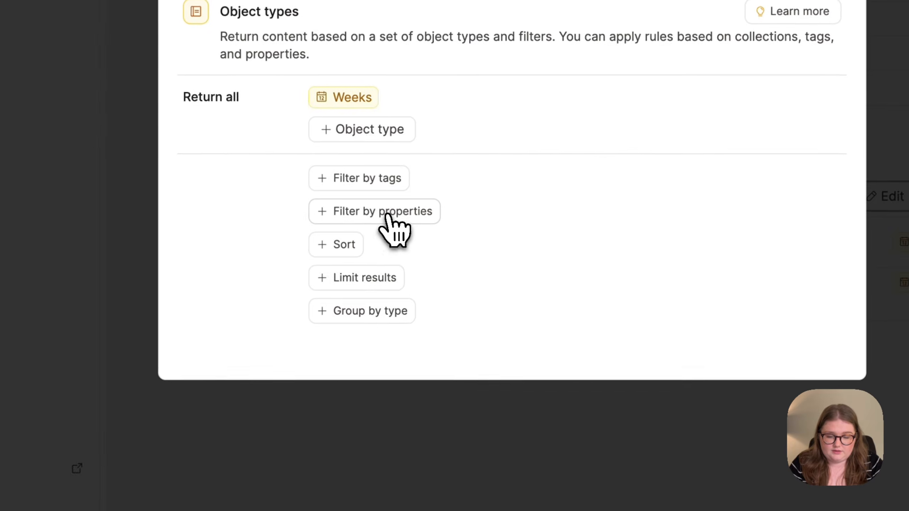
click(195, 275)
click(368, 143)
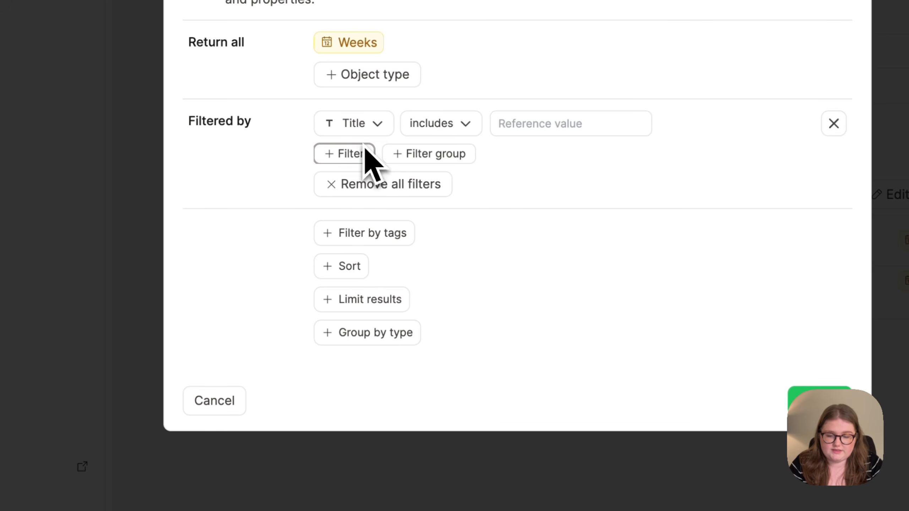
click(365, 125)
scroll(447, 358, down, 5)
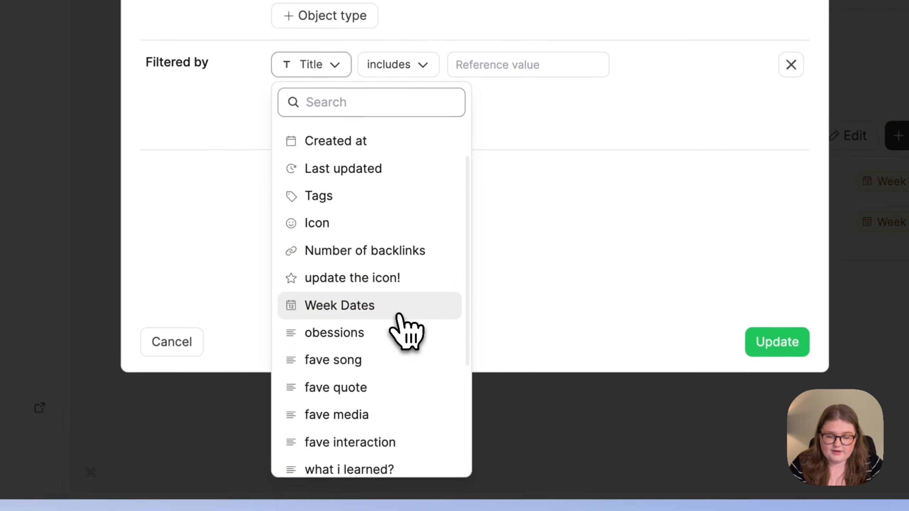
click(422, 457)
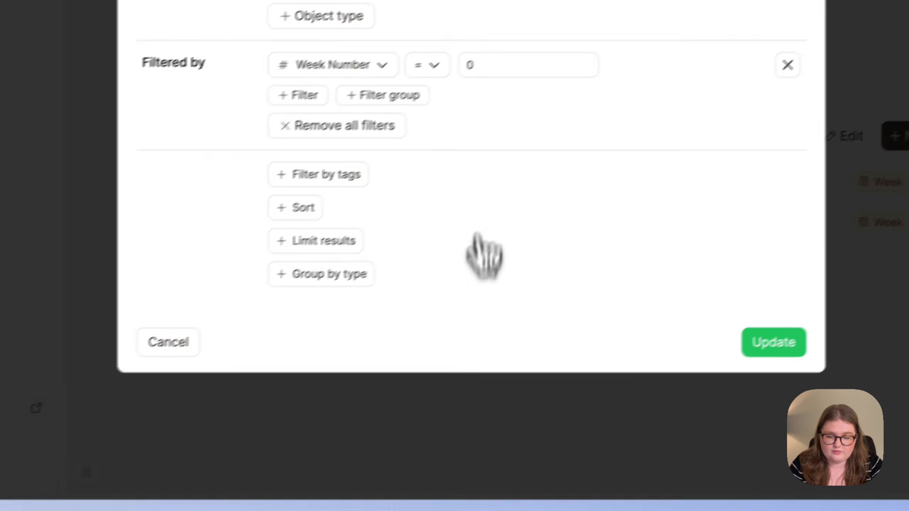
click(490, 62)
text(12)
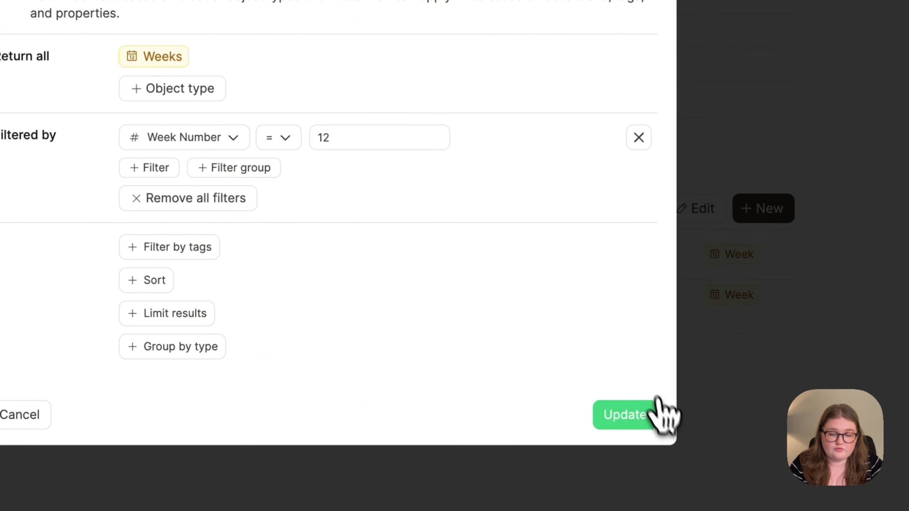
click(655, 412)
- Open the Weeks query as a full page and rename it "On this week.."
click(609, 209)
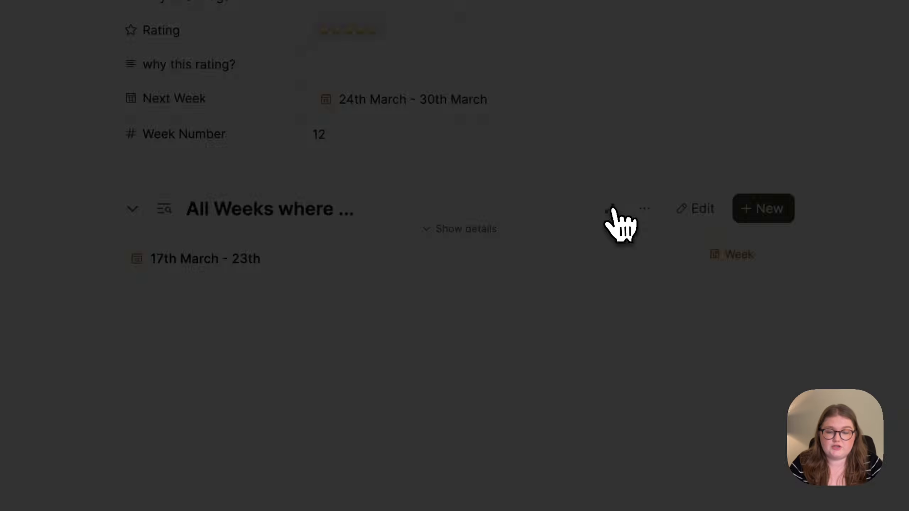
click(721, 46)
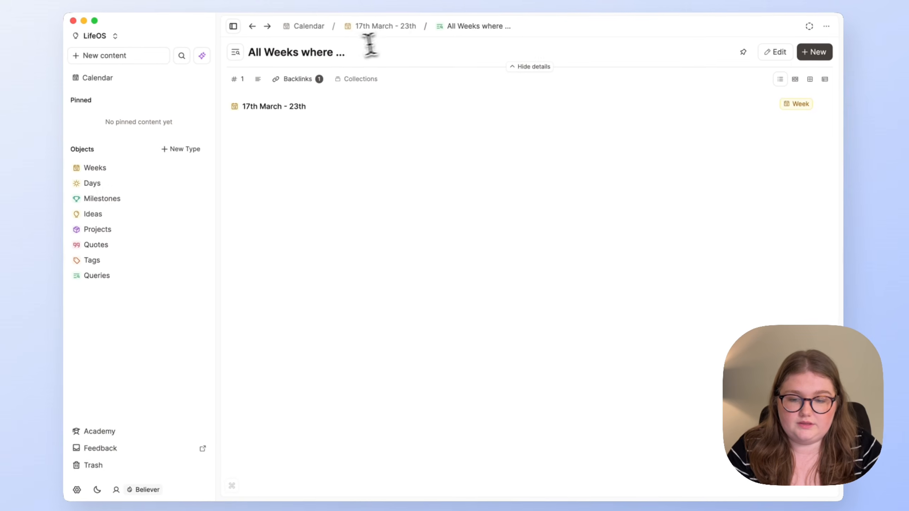
triple_click(351, 49)
text(On this )
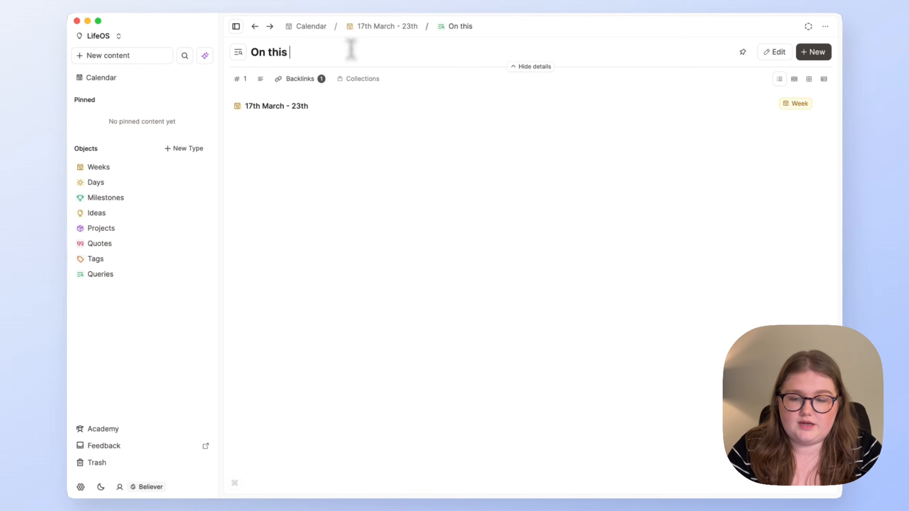
text(week..)
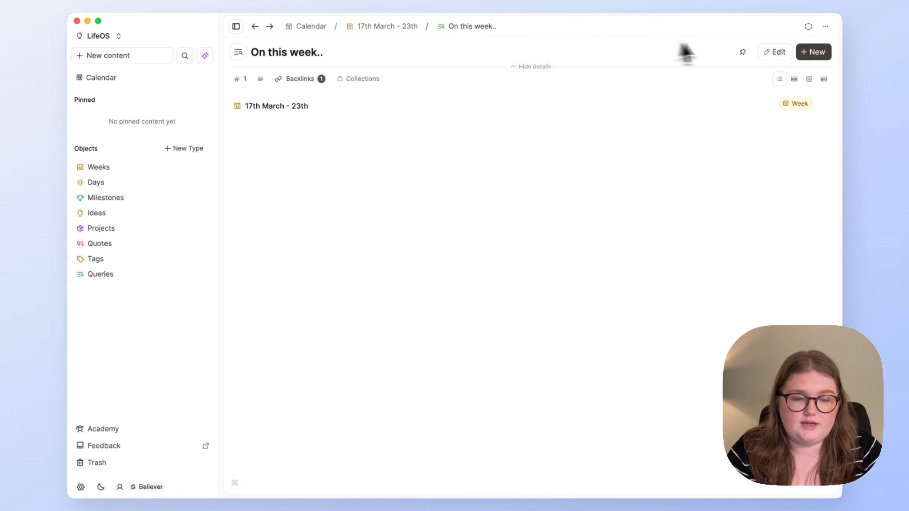
- Pin the "On this week.." query and view its results within the Weeks overview
click(742, 53)
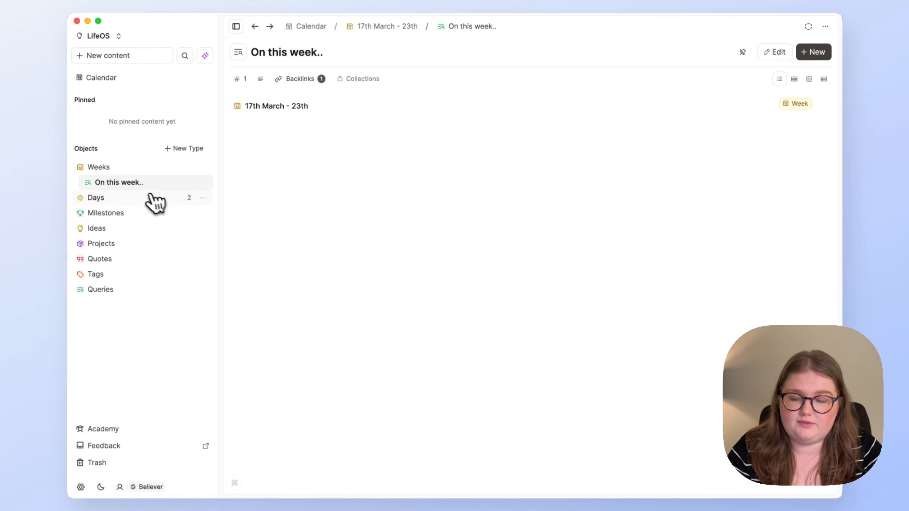
click(127, 168)
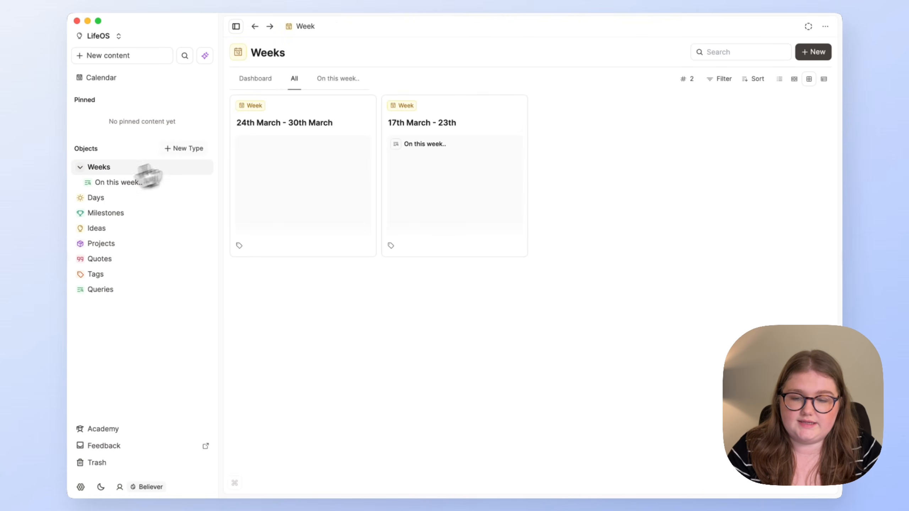
click(338, 86)
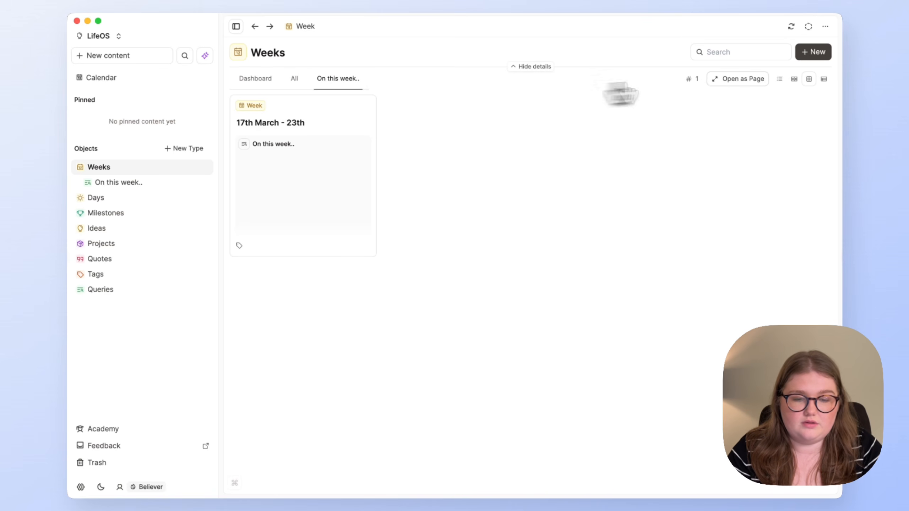
- Change the "On this week.." query's Week Number filter to 13, update it and return to the Weeks overview
click(737, 82)
click(660, 76)
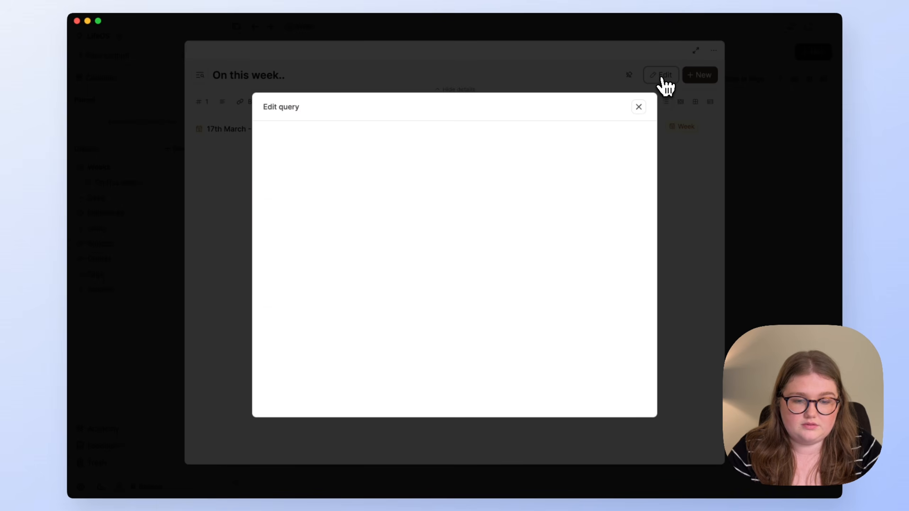
click(462, 251)
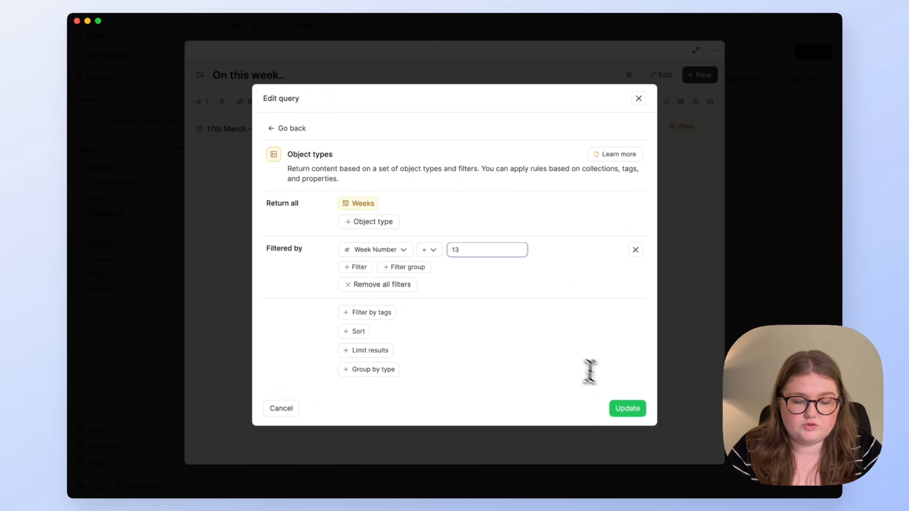
click(626, 408)
key(Escape)
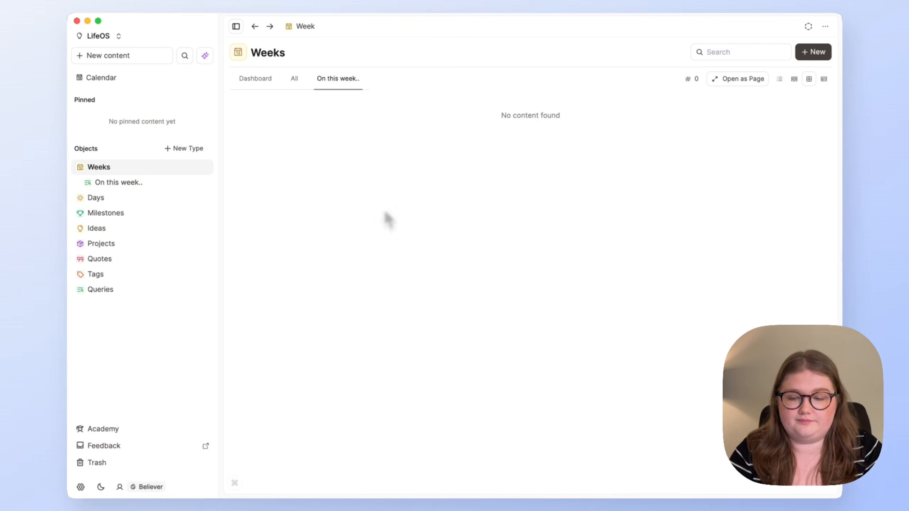
- Create a new template named "Review" in the Week type's settings
right_click(210, 166)
click(232, 259)
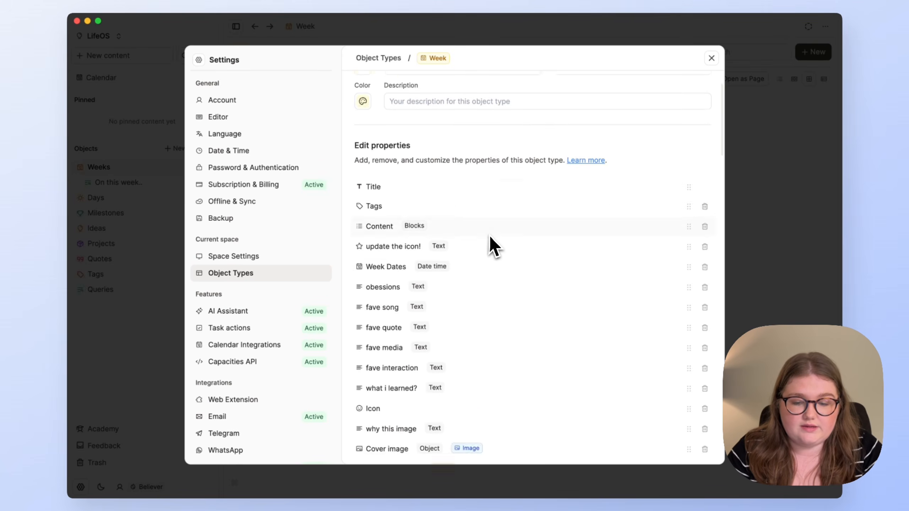
scroll(489, 236, down, 15)
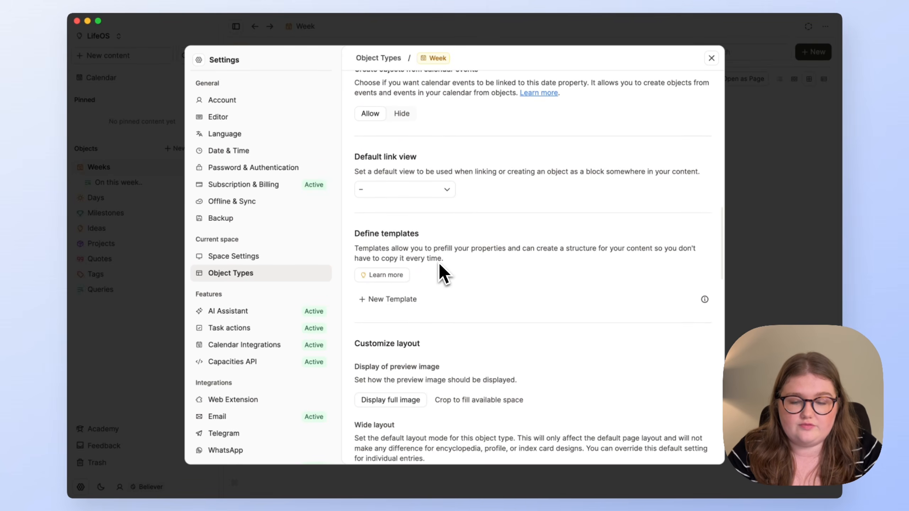
click(390, 299)
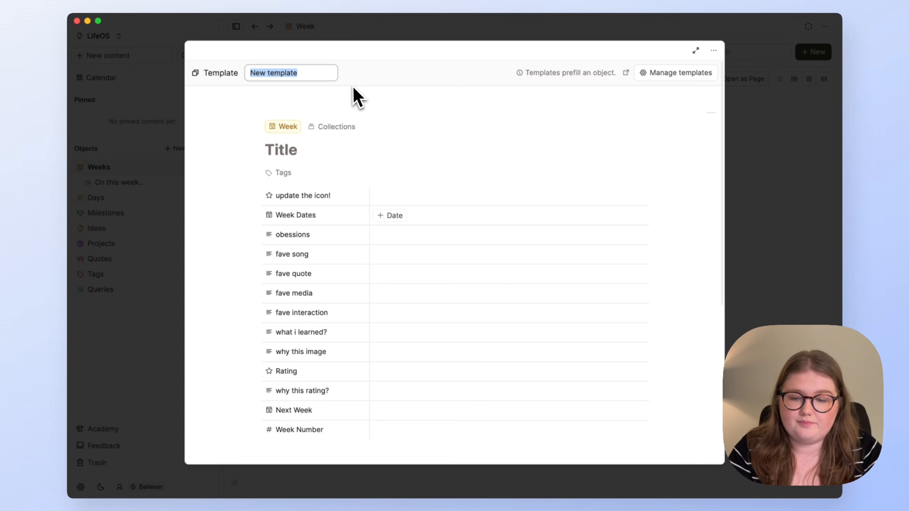
text(Review)
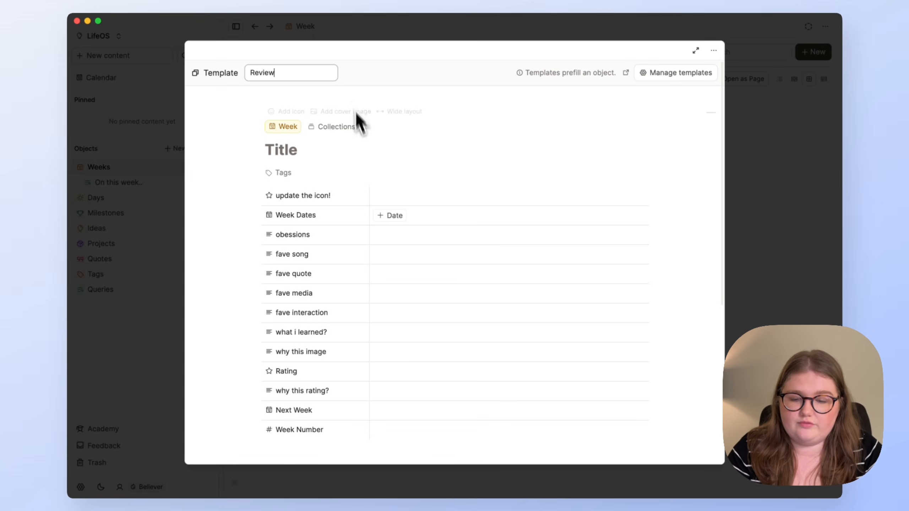
scroll(369, 160, down, 5)
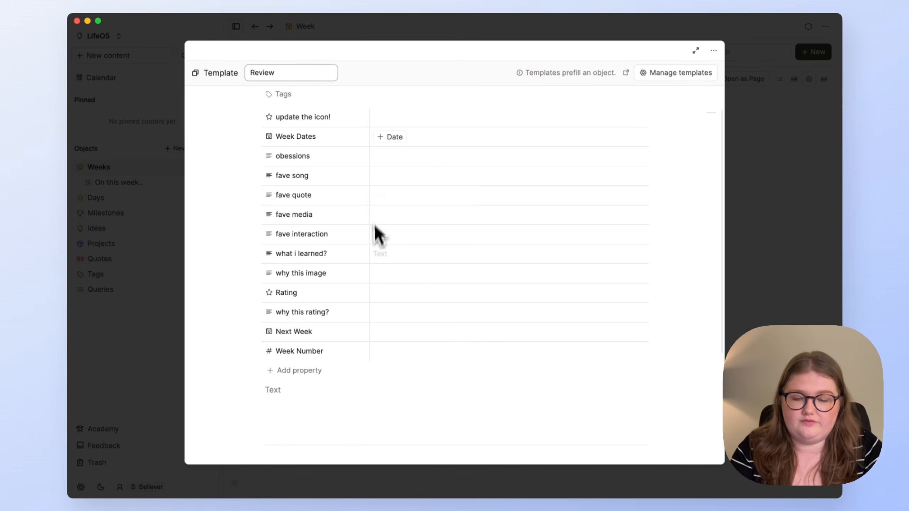
- Open the Review template as a full page and hide the sidebar
scroll(375, 233, down, 5)
click(294, 306)
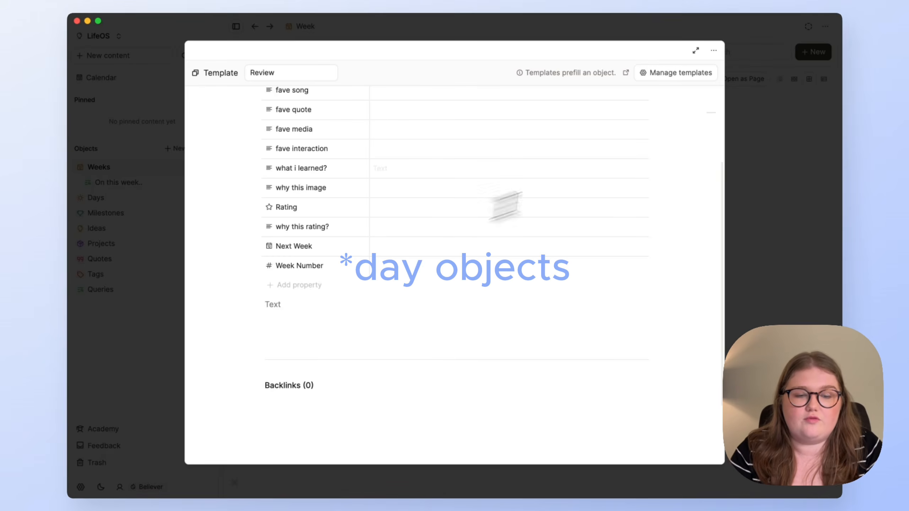
click(695, 50)
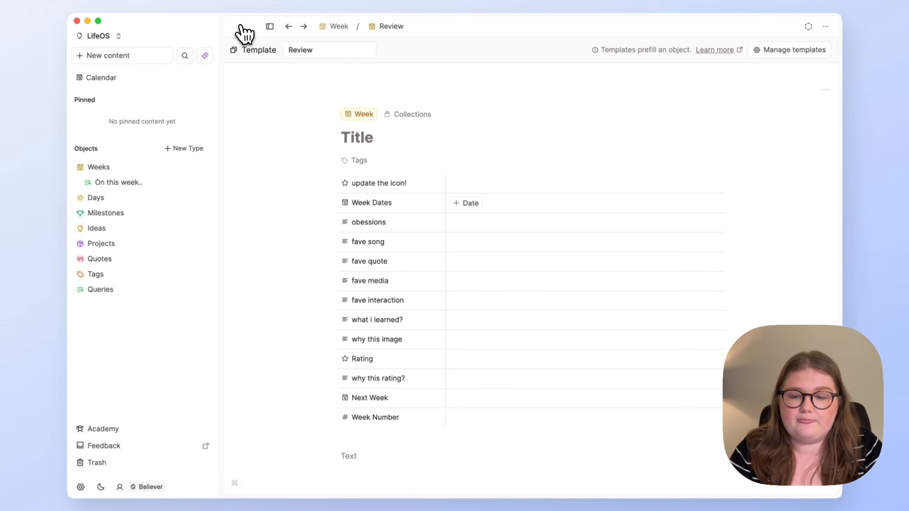
click(236, 27)
- Insert a query for Days objects in the text area beneath the Review template's properties
scroll(436, 211, down, 5)
click(352, 257)
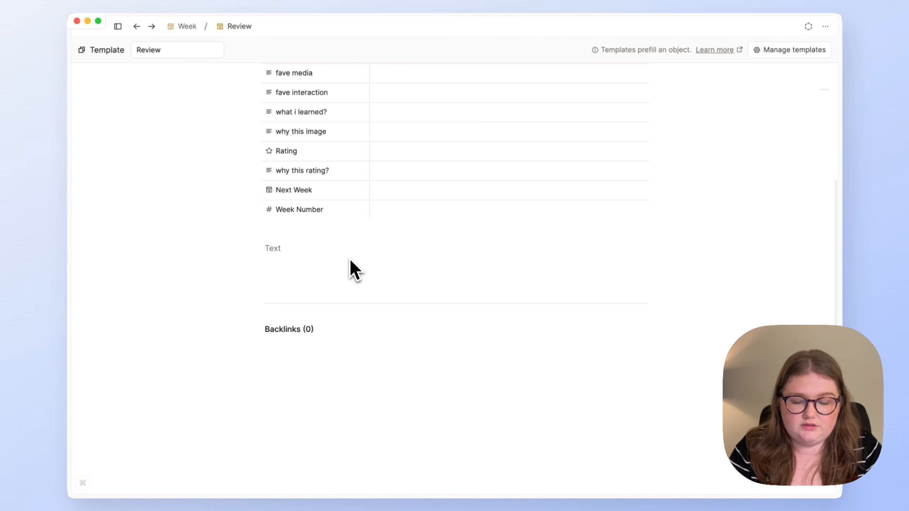
text(/query days)
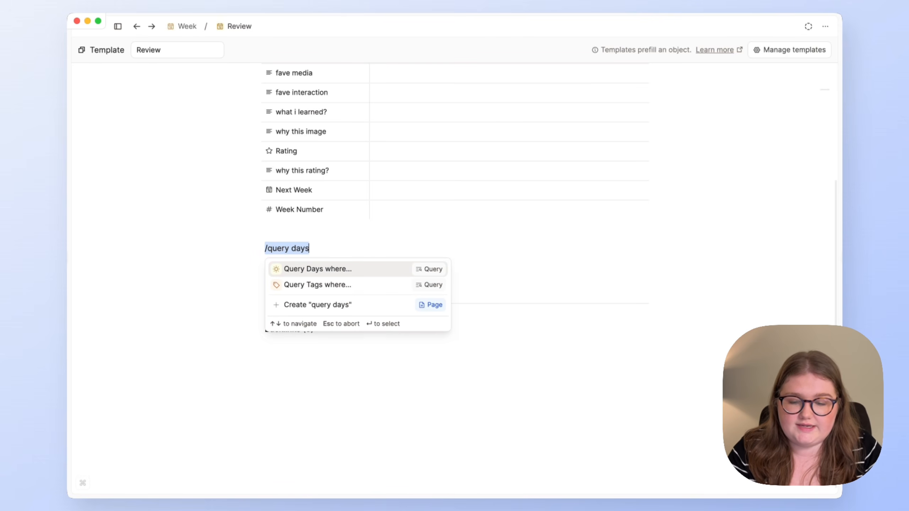
key(Return)
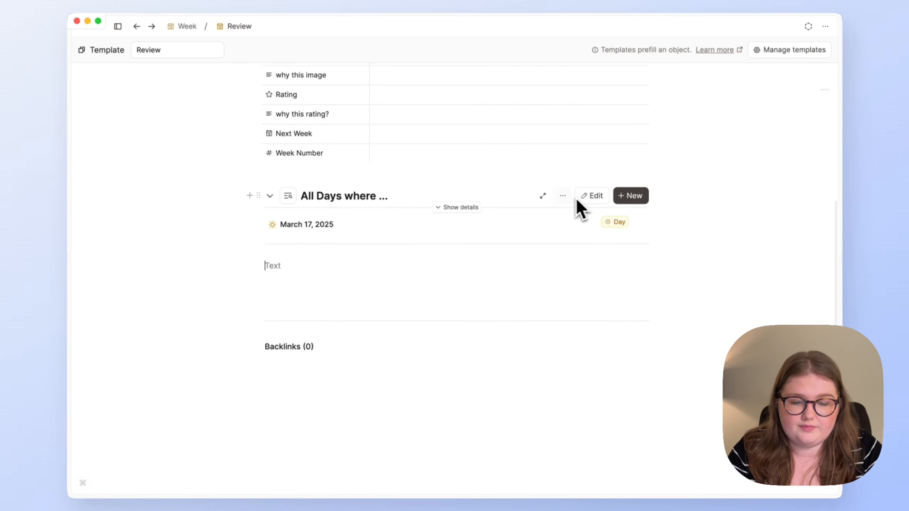
- Filter the embedded Days query to entries whose Date is on or after one week ago and update it
click(593, 197)
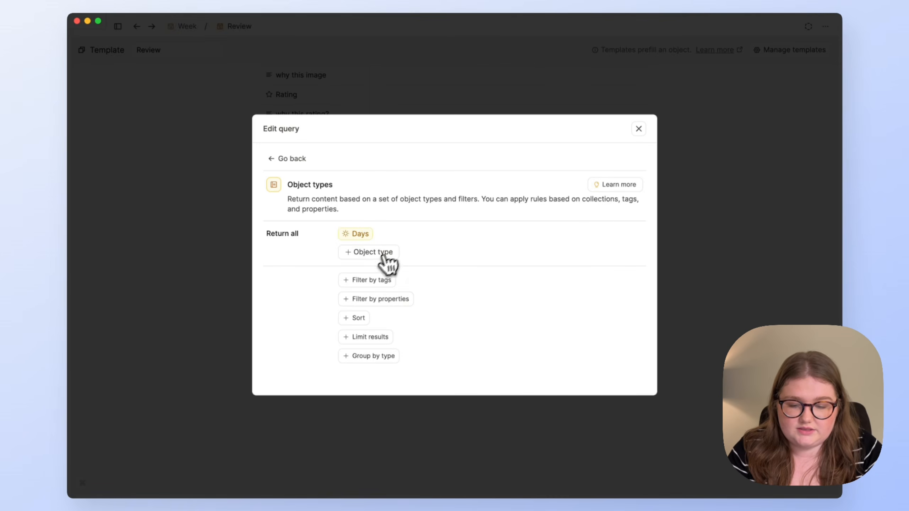
click(392, 303)
click(365, 258)
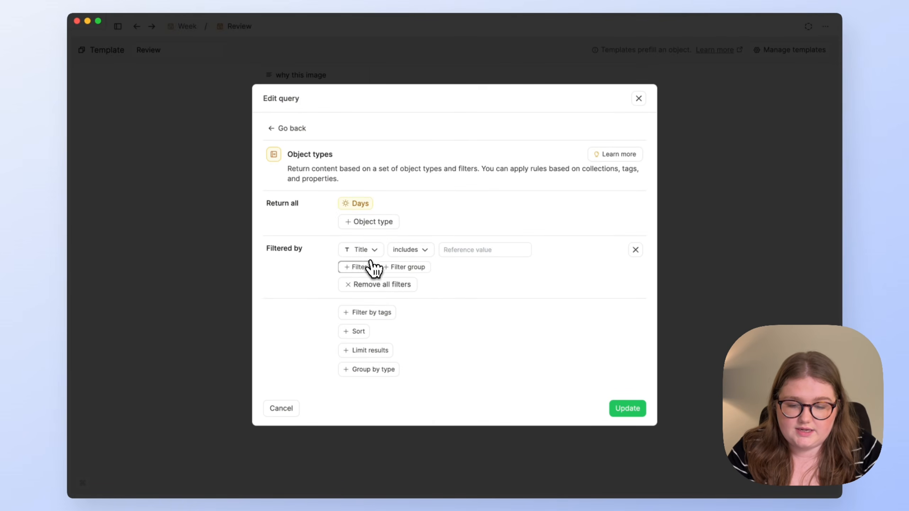
click(369, 255)
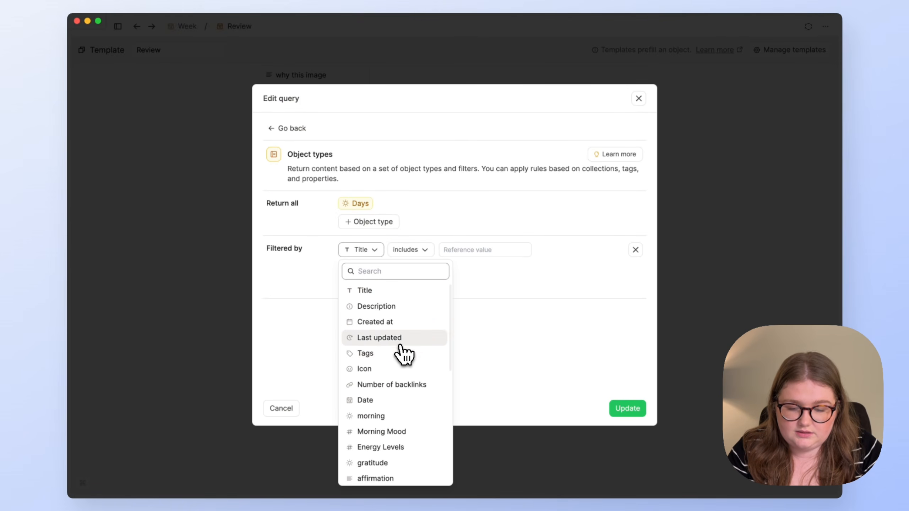
scroll(411, 356, down, 3)
click(411, 335)
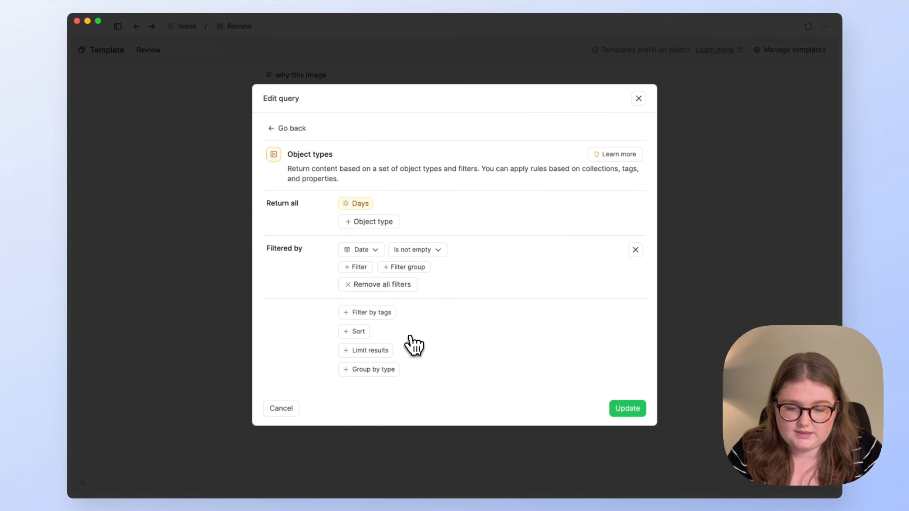
click(422, 250)
scroll(461, 369, down, 1)
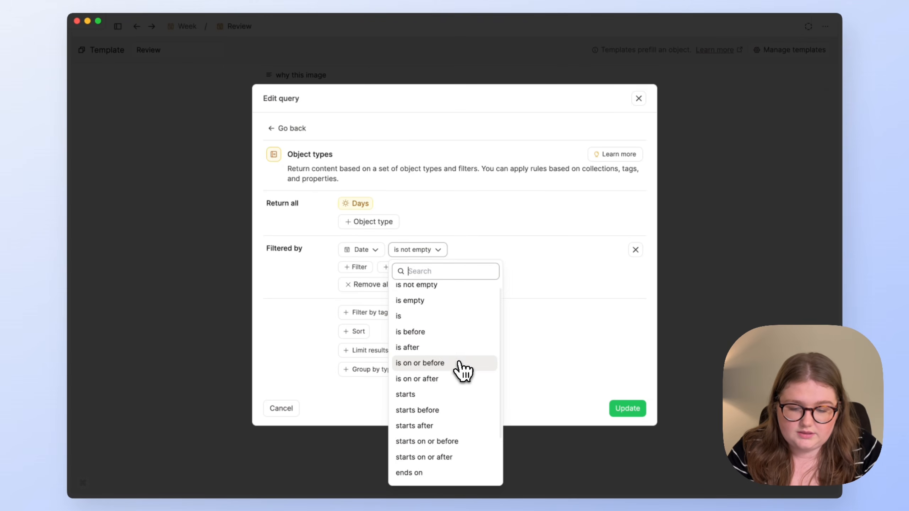
click(454, 379)
click(476, 250)
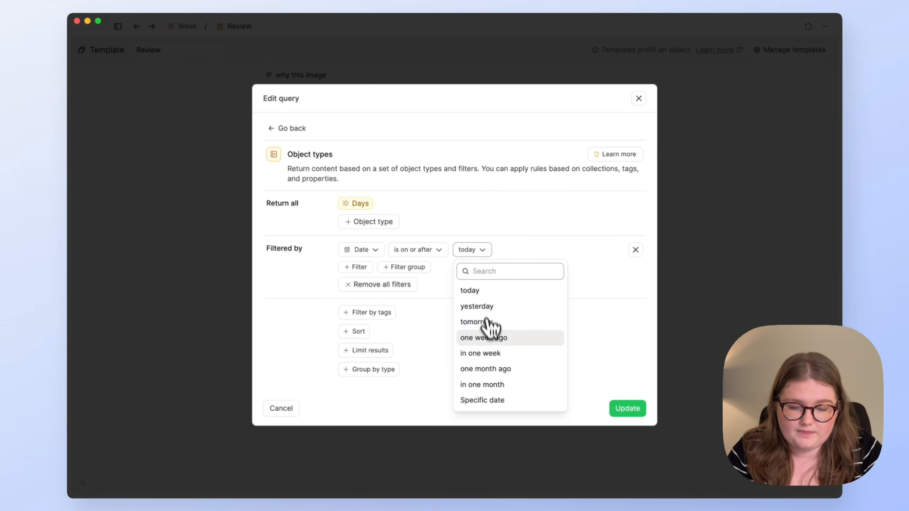
click(488, 338)
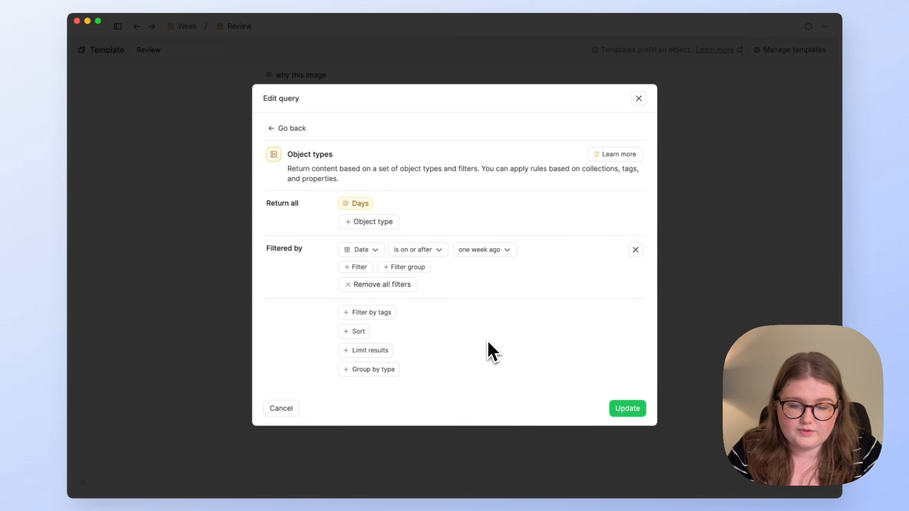
click(628, 409)
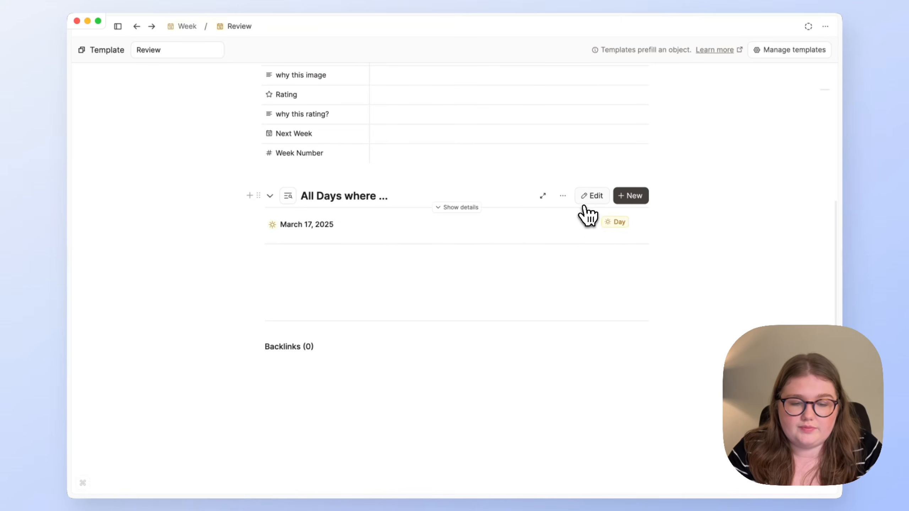
- Switch the embedded Days query to the table view and return to the Review template
click(542, 197)
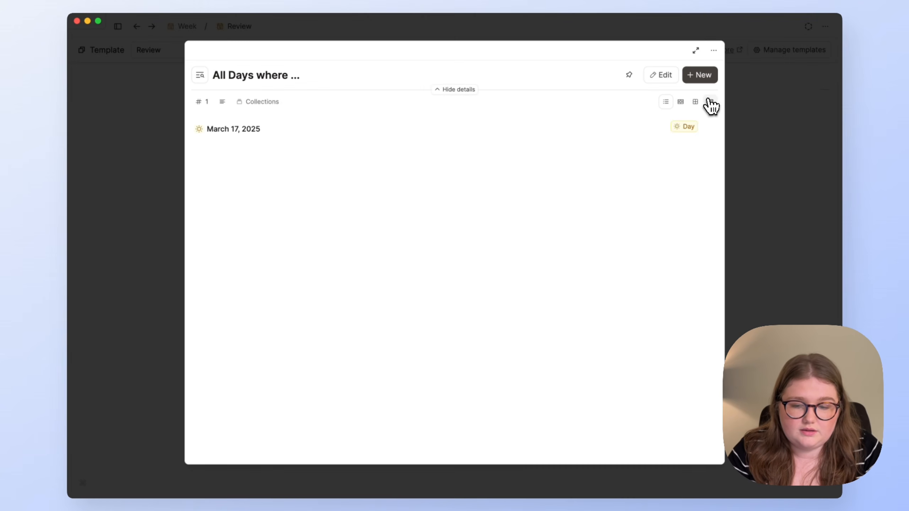
click(710, 102)
click(738, 109)
scroll(543, 236, right, 3)
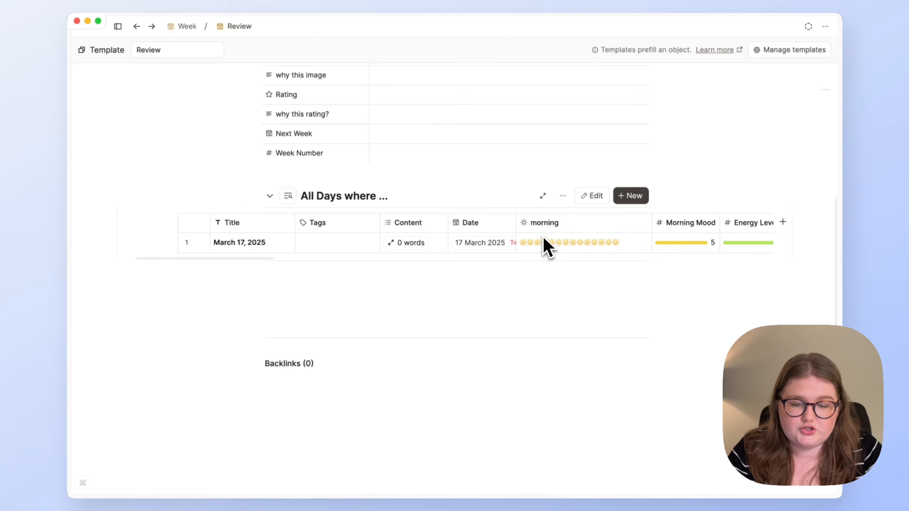
- Reorder the Days table's columns so Morning Mood, morning and gratitude follow Title, and Energy Levels comes directly before Date
scroll(536, 236, right, 2)
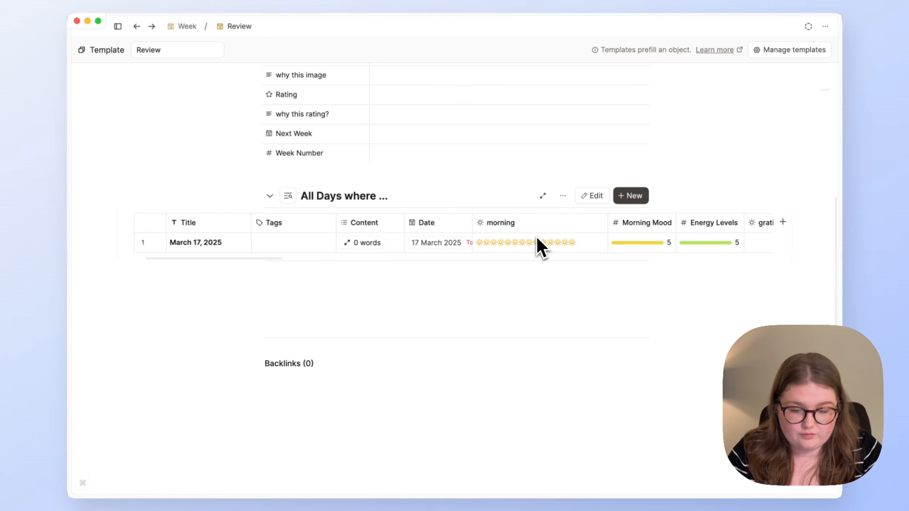
scroll(535, 237, right, 2)
scroll(537, 242, left, 6)
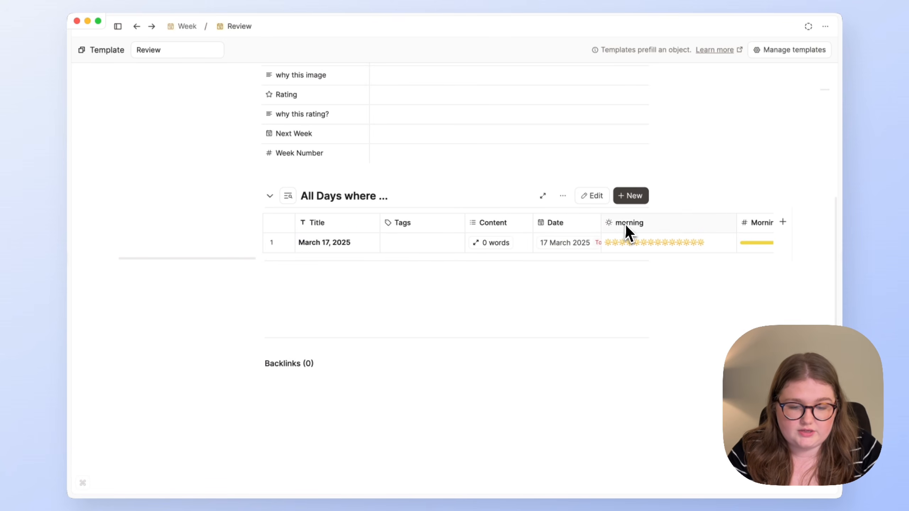
drag(624, 224, 444, 239)
scroll(481, 229, right, 3)
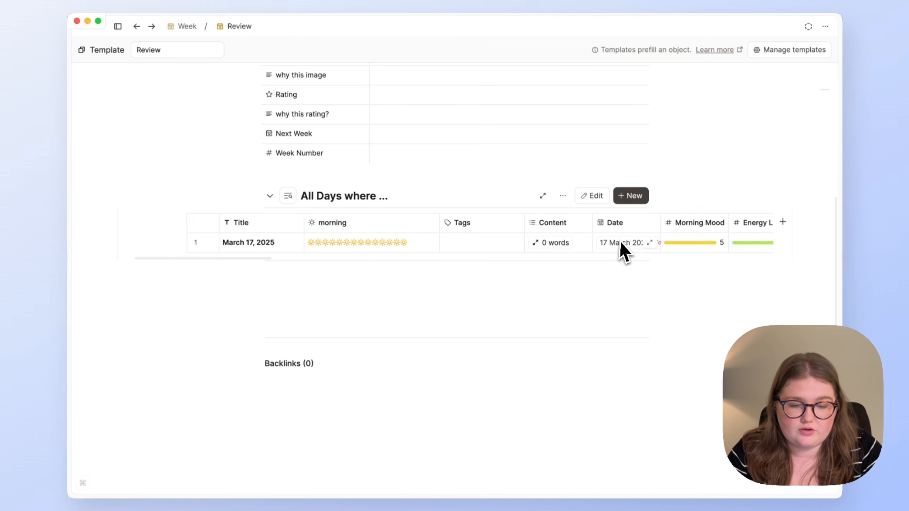
drag(666, 222, 379, 226)
scroll(533, 250, right, 2)
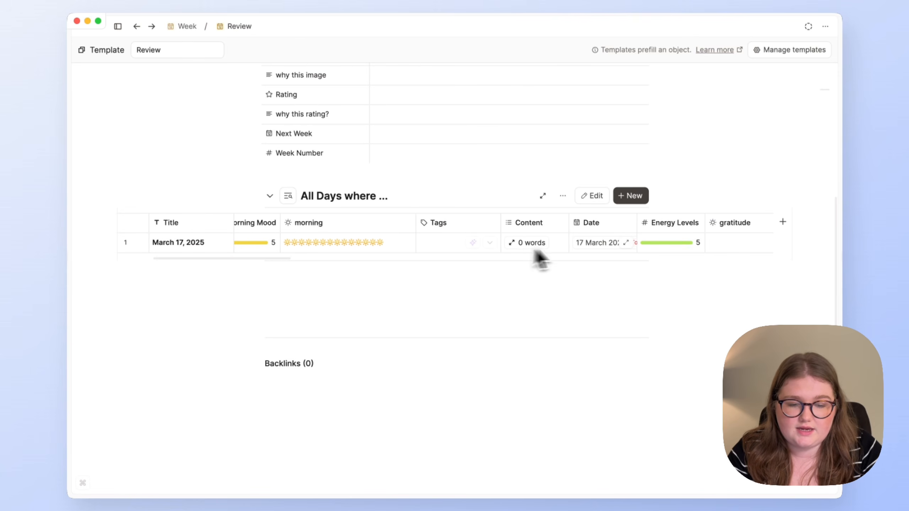
drag(658, 223, 288, 226)
scroll(494, 238, right, 4)
scroll(580, 241, right, 1)
scroll(322, 237, left, 5)
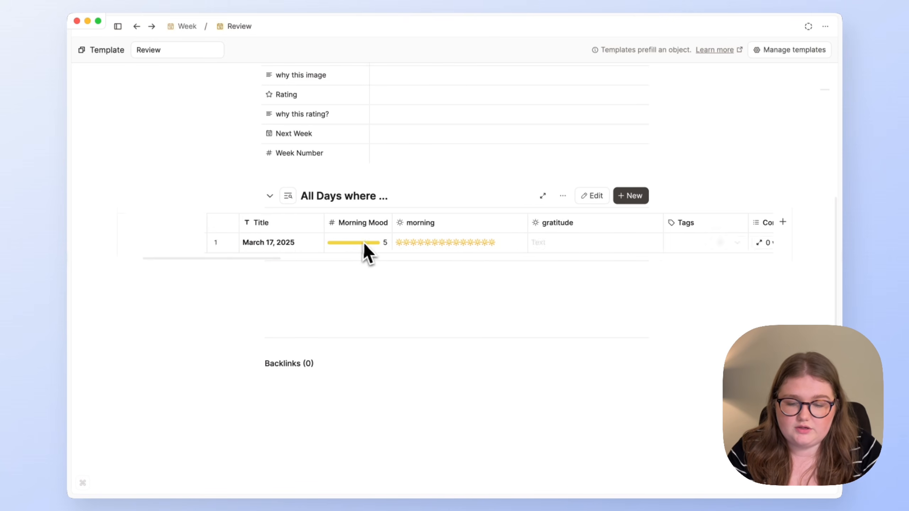
scroll(521, 250, right, 3)
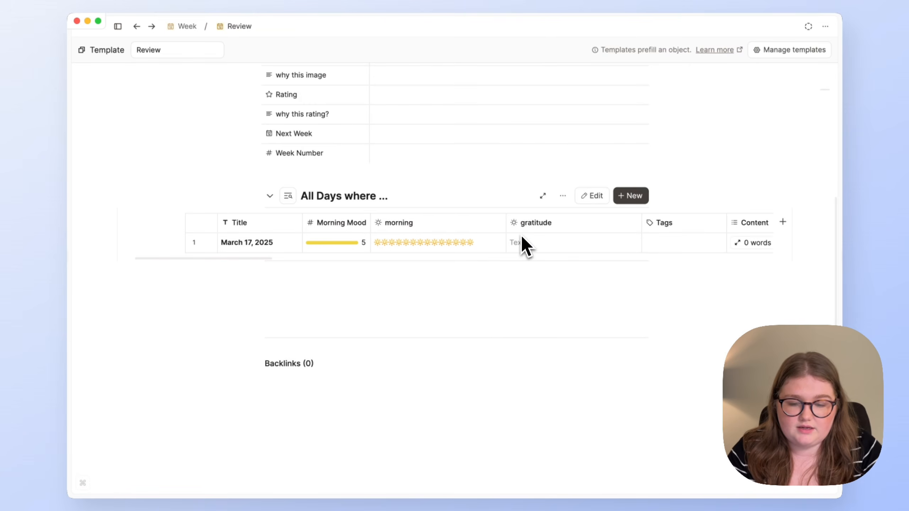
- Switch the Review template to wide layout and check how the Days table fits
scroll(521, 243, up, 8)
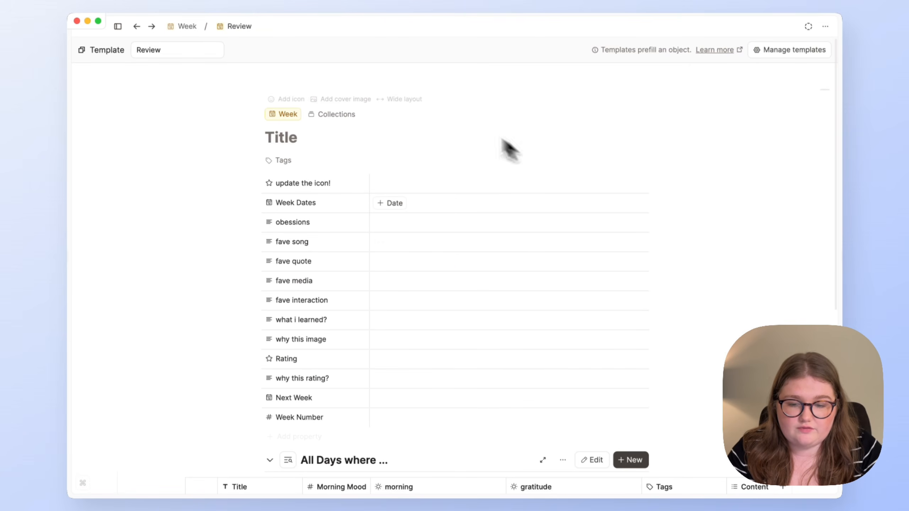
click(412, 99)
scroll(414, 186, down, 5)
scroll(416, 193, down, 3)
scroll(506, 248, right, 2)
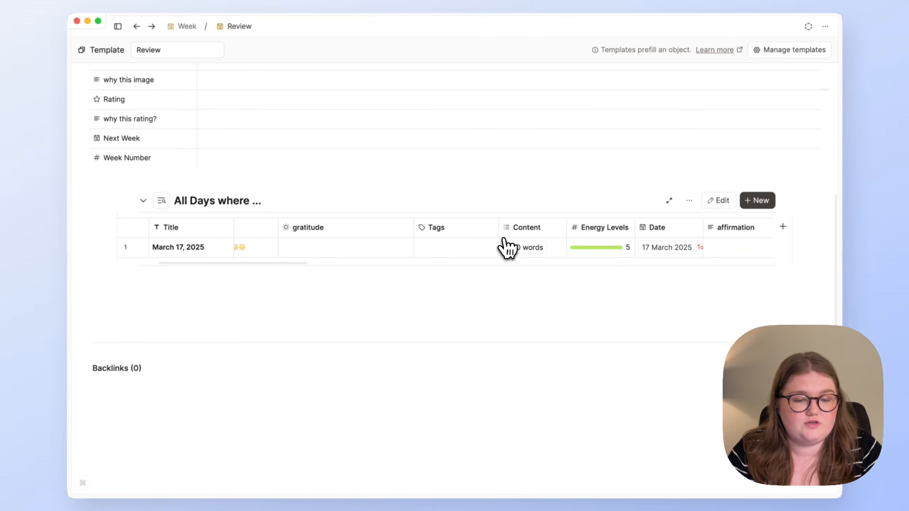
scroll(507, 248, left, 2)
- Set the Week object type's default layout to wide in its object settings
scroll(495, 248, up, 7)
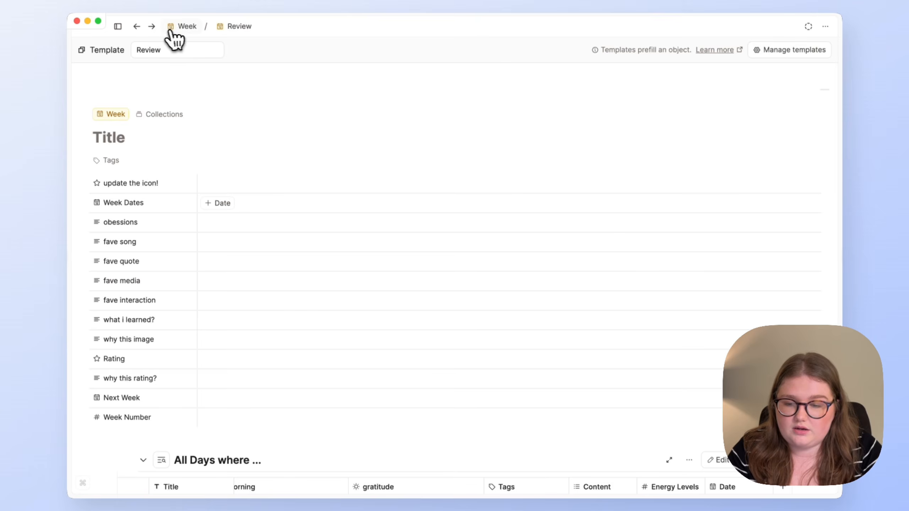
click(180, 27)
click(826, 27)
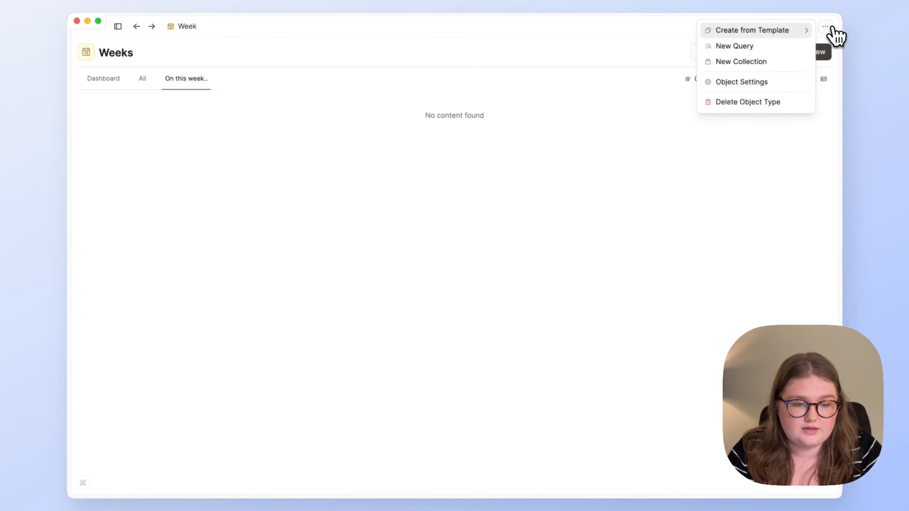
click(766, 82)
scroll(556, 205, down, 15)
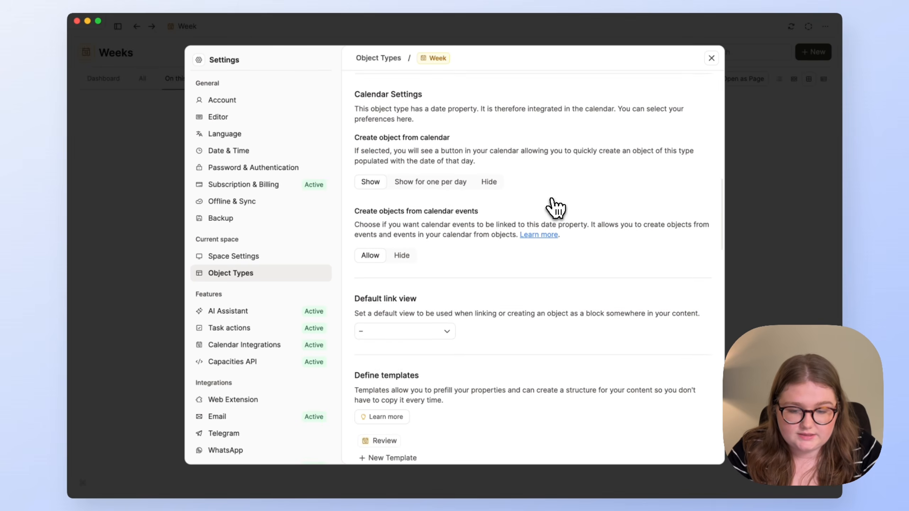
scroll(555, 205, down, 10)
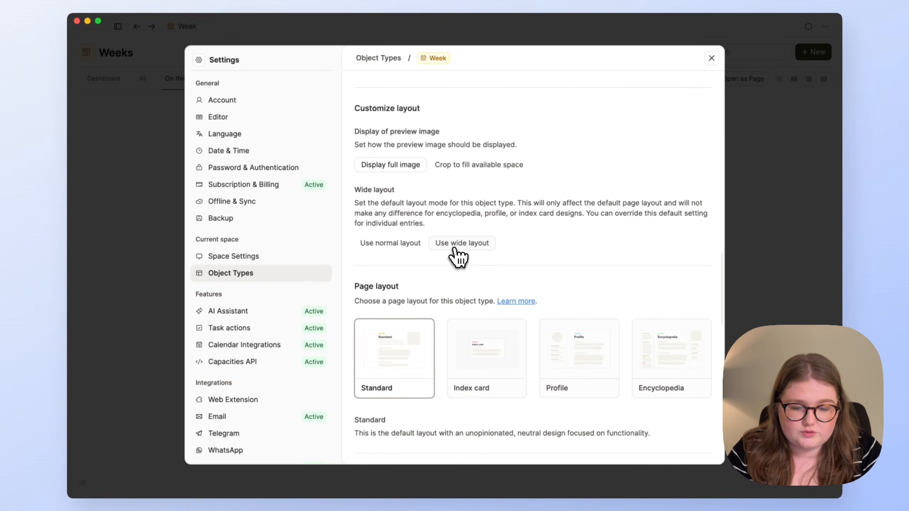
scroll(604, 339, down, 5)
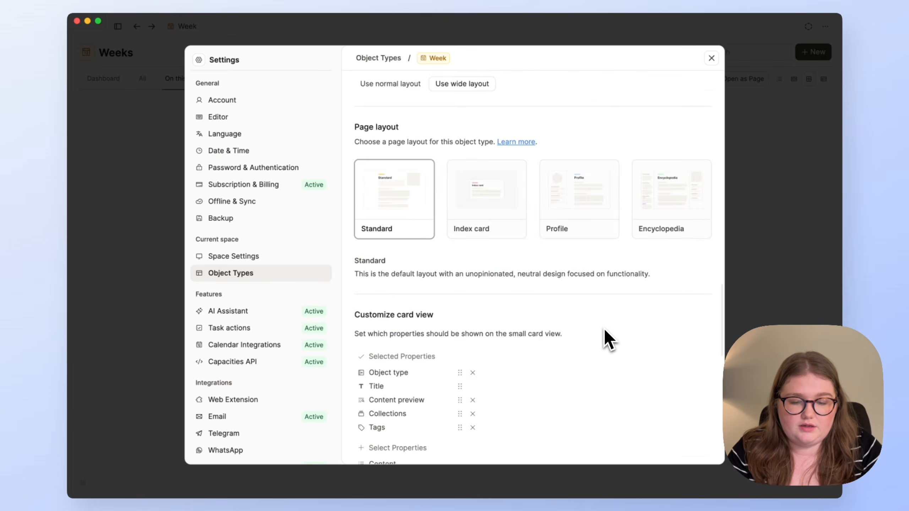
- Reopen the Review template from the Week settings as a full page and review its Days table
scroll(604, 337, up, 10)
click(659, 284)
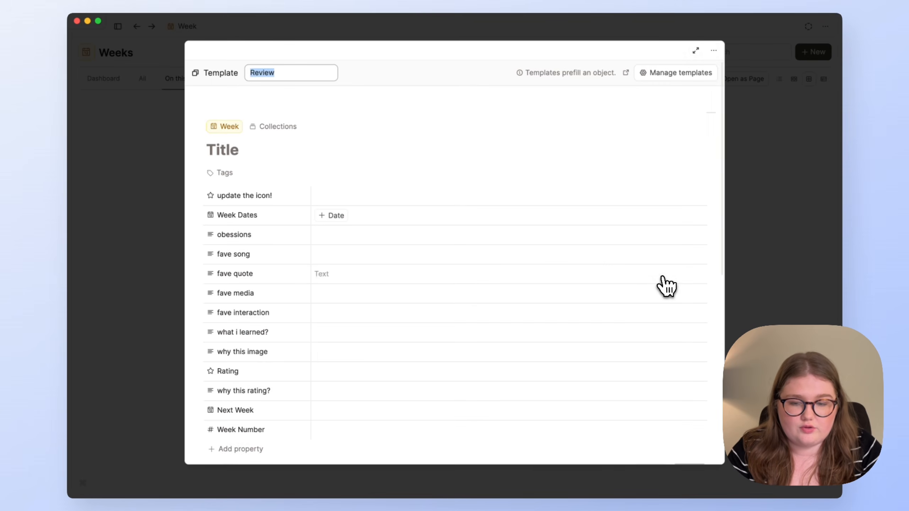
click(694, 49)
scroll(608, 207, down, 8)
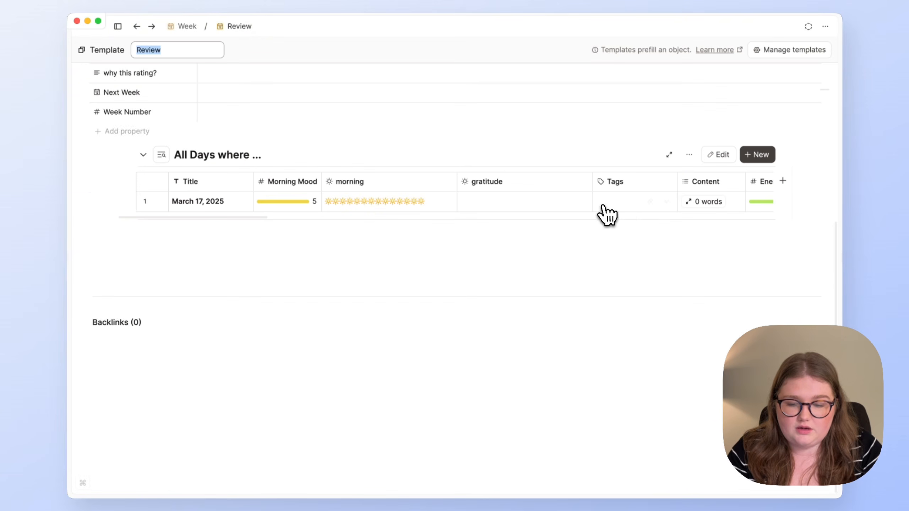
scroll(487, 215, right, 3)
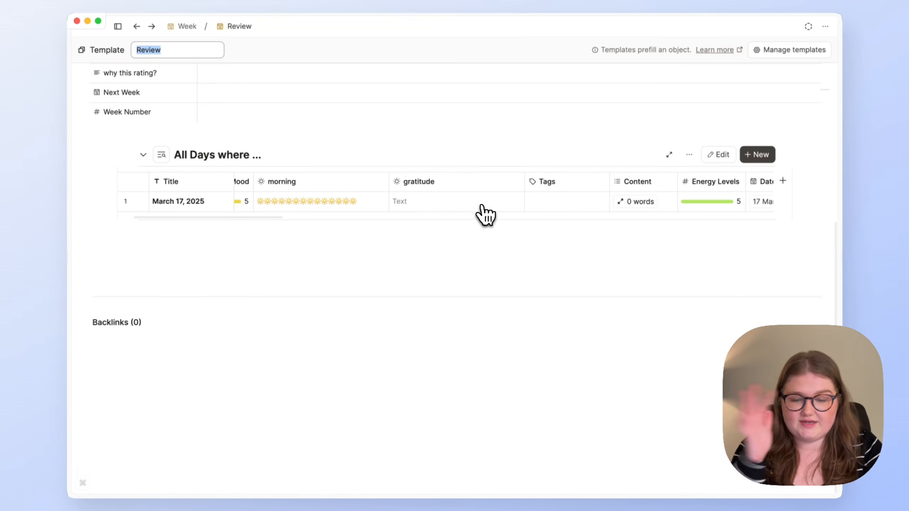
scroll(487, 211, left, 4)
- Insert a new blank query block below the Days table in the Review template
click(335, 240)
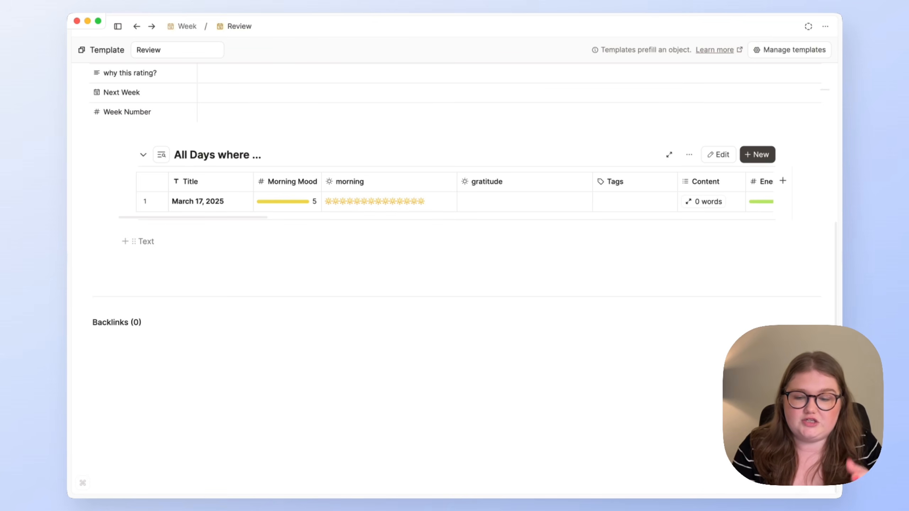
text(/)
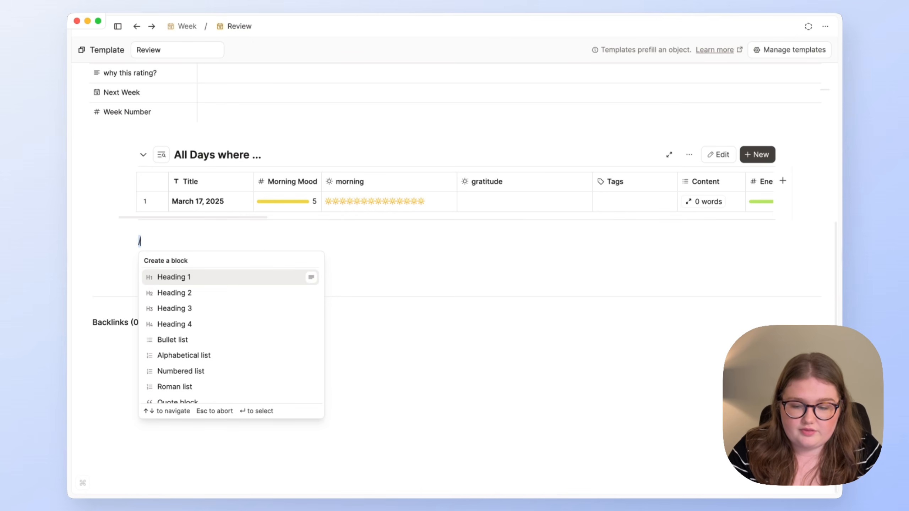
text(q)
key(BackSpace)
text(query)
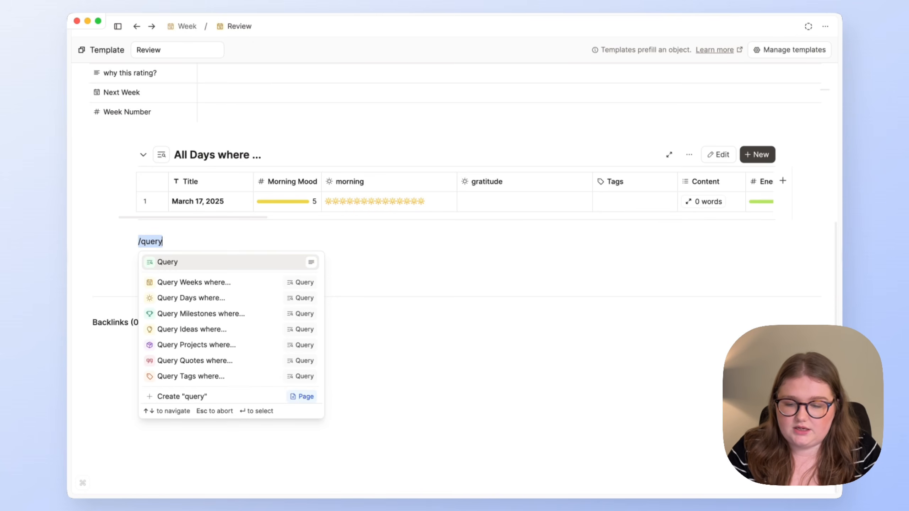
key(Return)
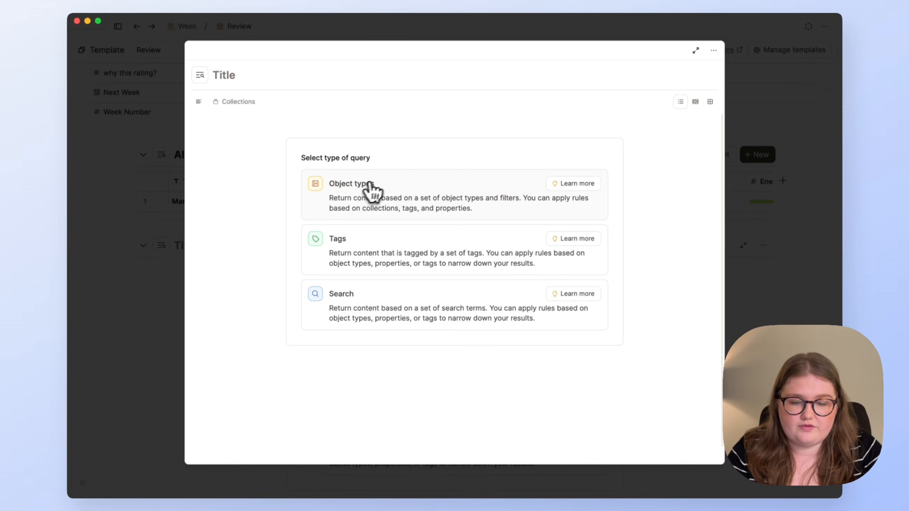
- Make the blank query an object types query returning Milestones, Ideas, Projects and Quotes
click(385, 200)
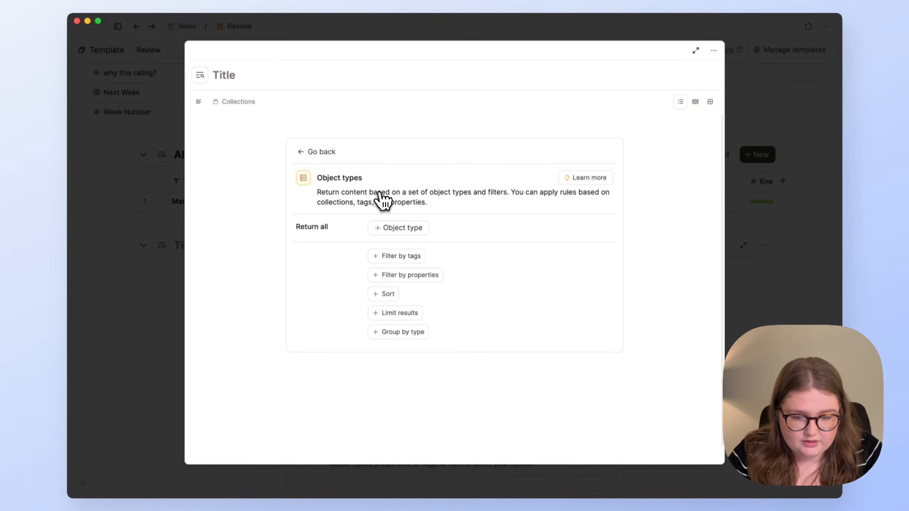
click(421, 229)
click(416, 300)
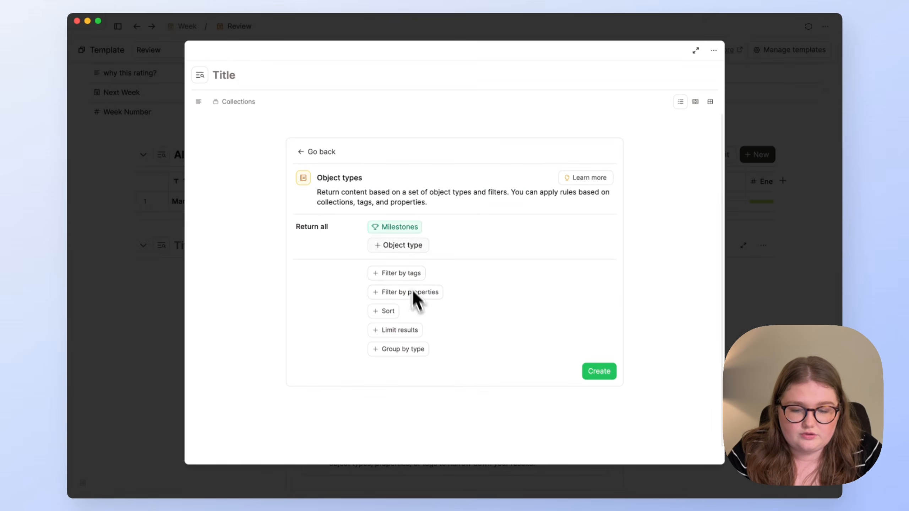
click(397, 246)
click(411, 319)
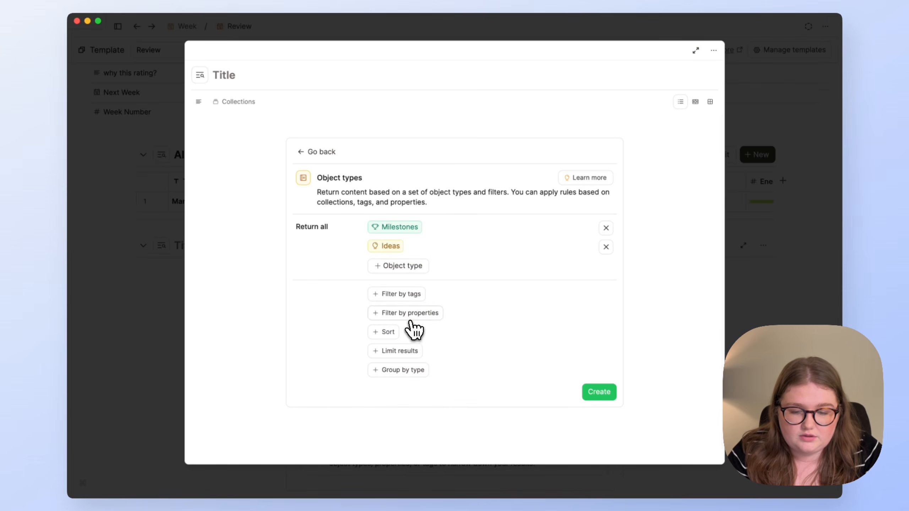
click(404, 268)
click(411, 337)
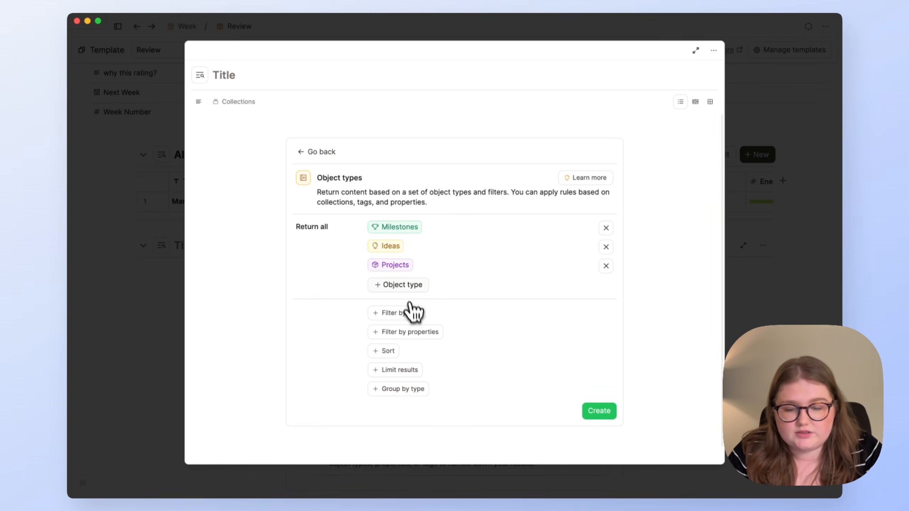
click(404, 287)
click(402, 356)
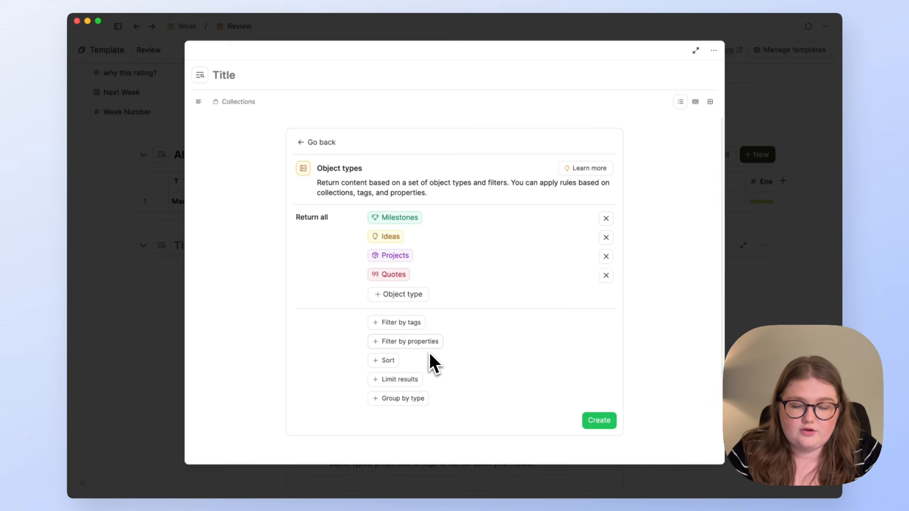
- Add a property filter to the query so that Created at is on or after one week ago
scroll(429, 344, down, 1)
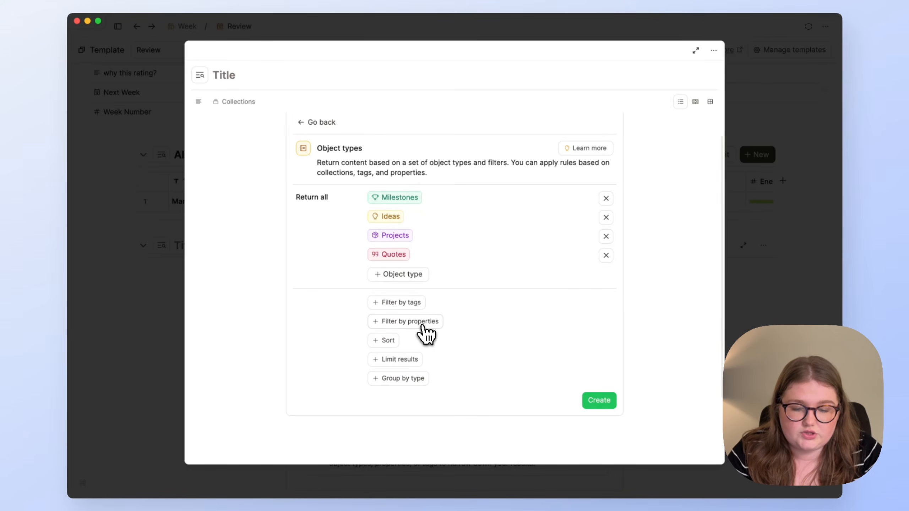
click(423, 324)
click(398, 304)
click(398, 305)
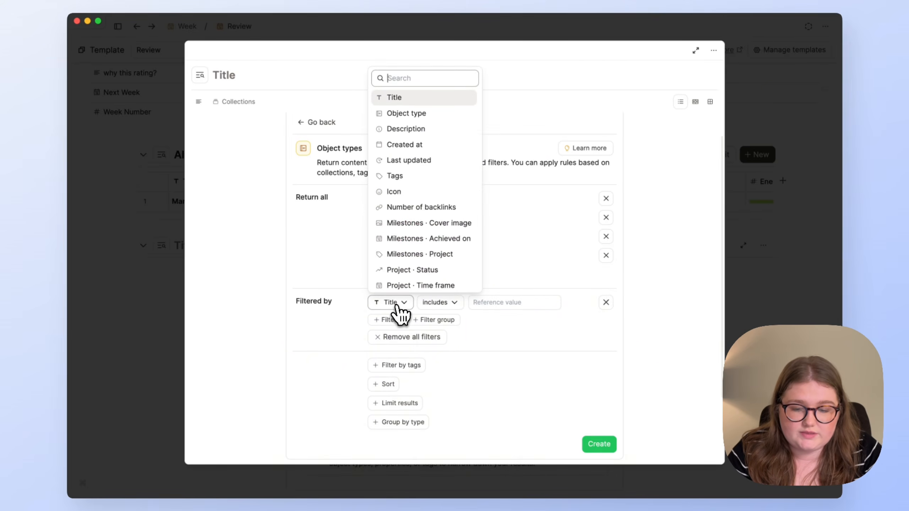
click(422, 144)
click(452, 300)
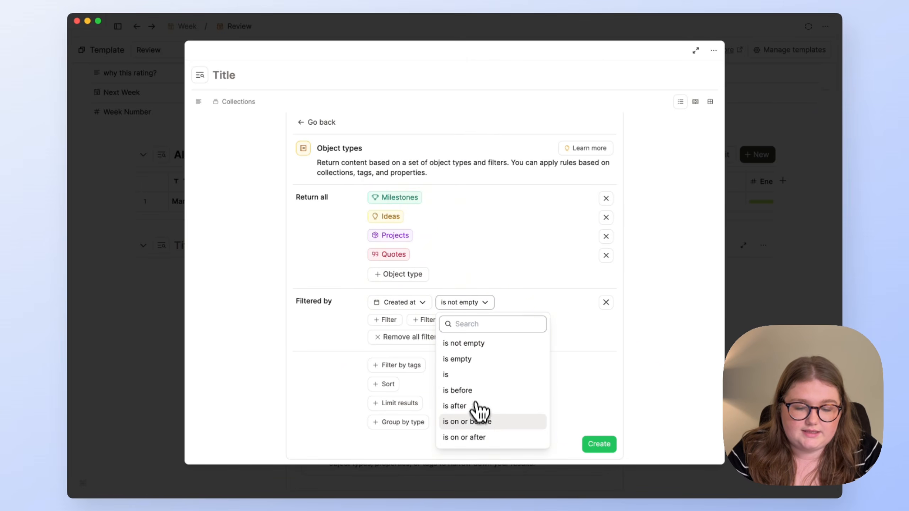
click(474, 437)
click(519, 303)
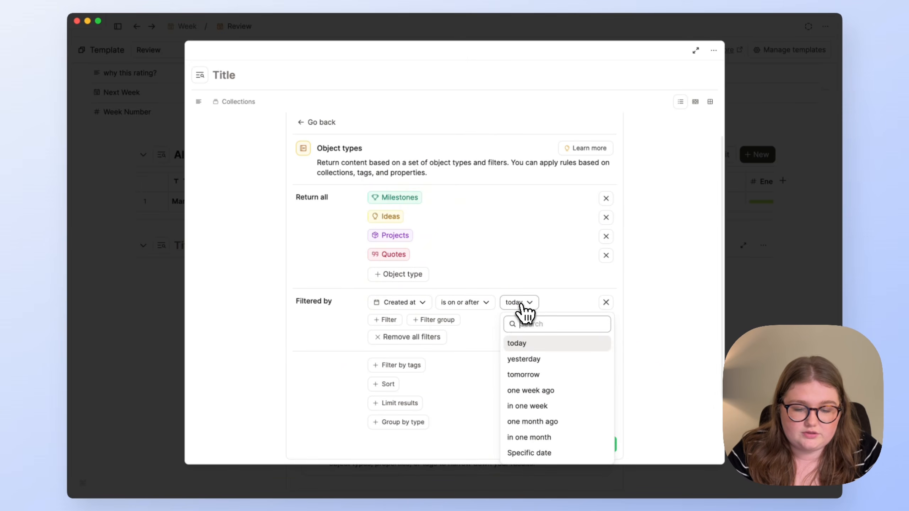
click(547, 389)
- Create the query, switch it to the wall view and return to the Review template
click(597, 445)
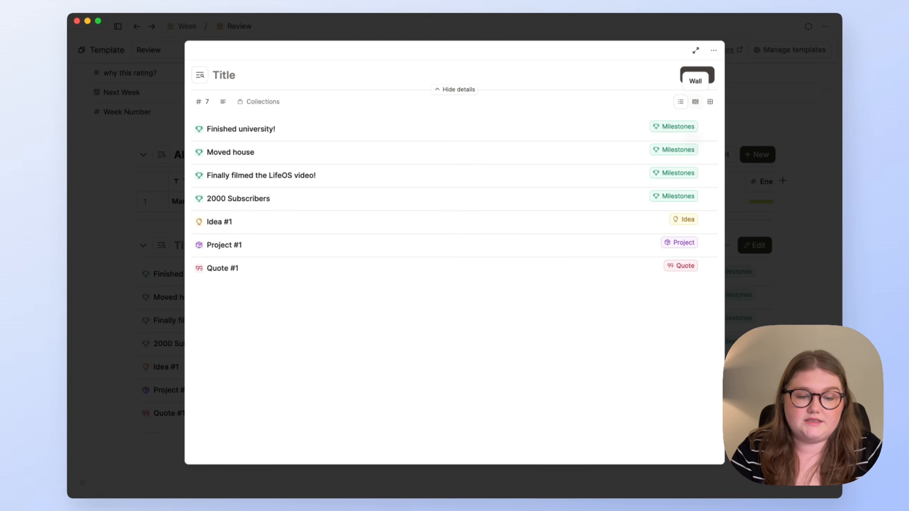
click(695, 101)
key(Escape)
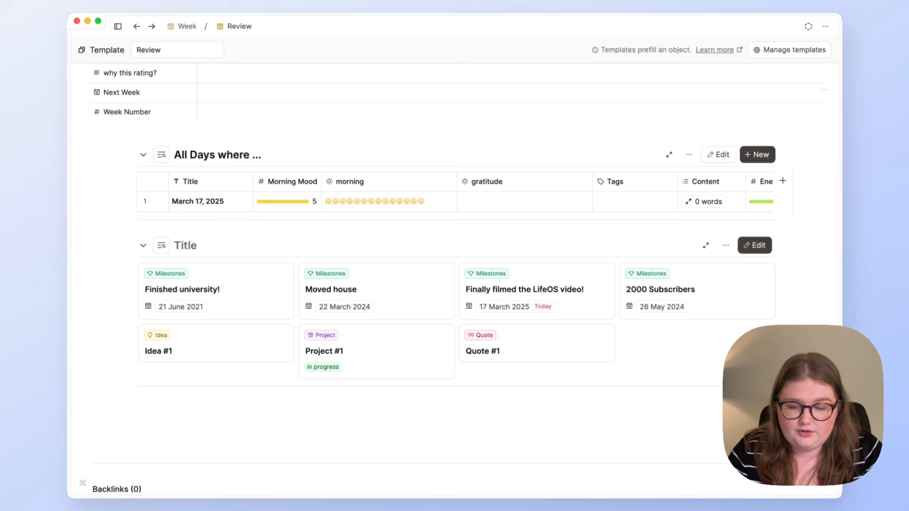
- Examine the Review template from its reflection properties to the two embedded queries
scroll(531, 331, up, 3)
scroll(531, 331, down, 2)
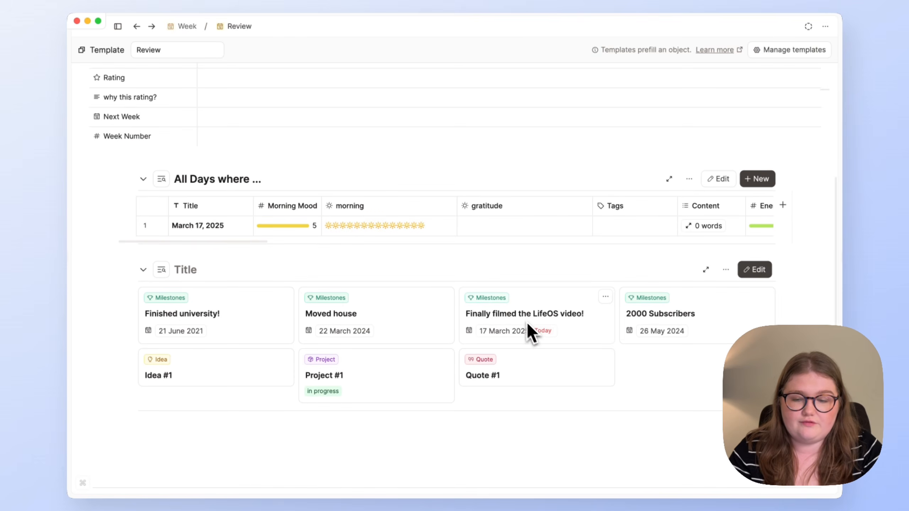
scroll(437, 258, up, 3)
scroll(444, 252, down, 4)
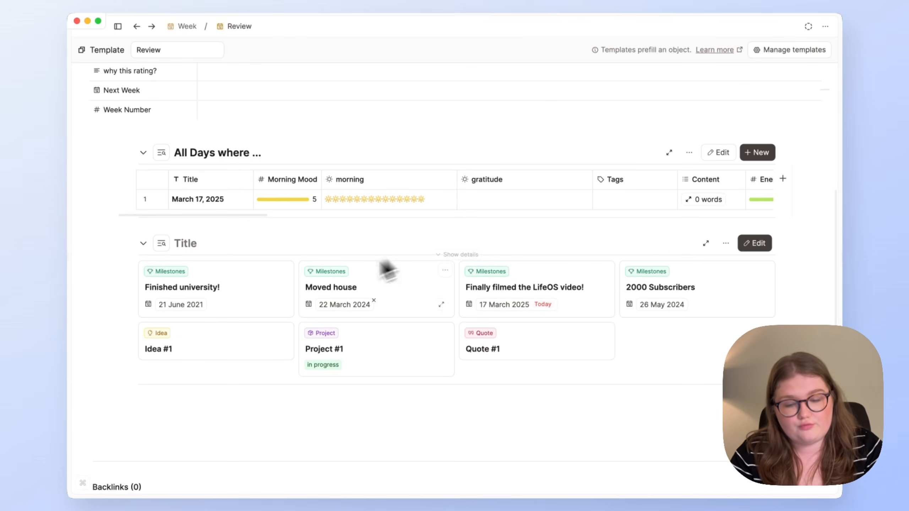
scroll(541, 287, up, 1)
scroll(526, 322, down, 2)
scroll(483, 358, up, 9)
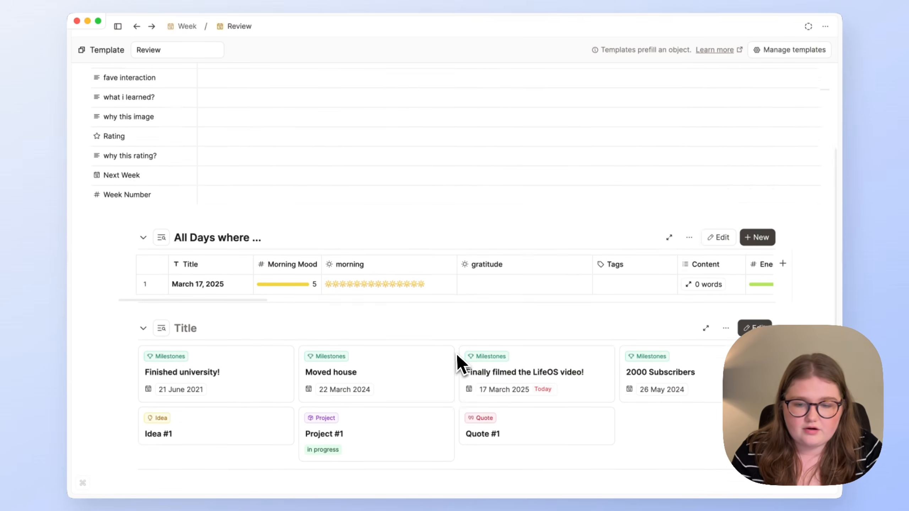
scroll(236, 233, up, 2)
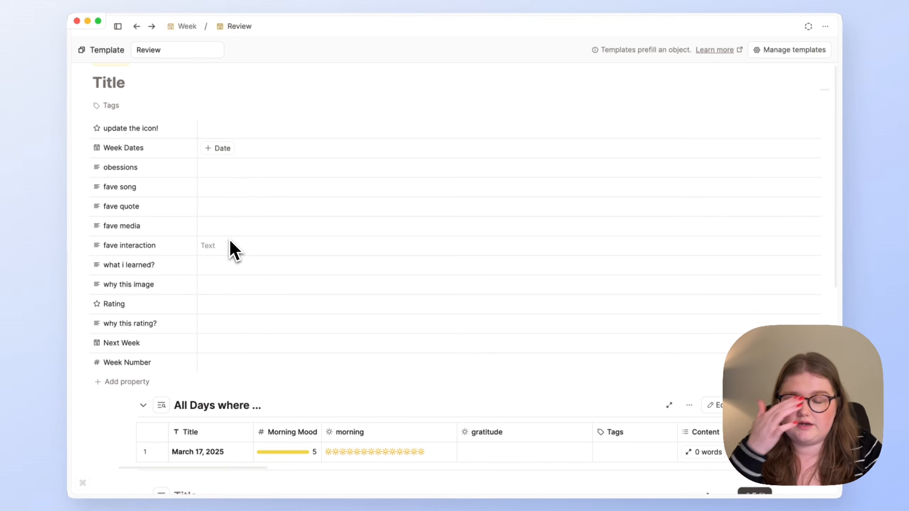
scroll(235, 250, up, 2)
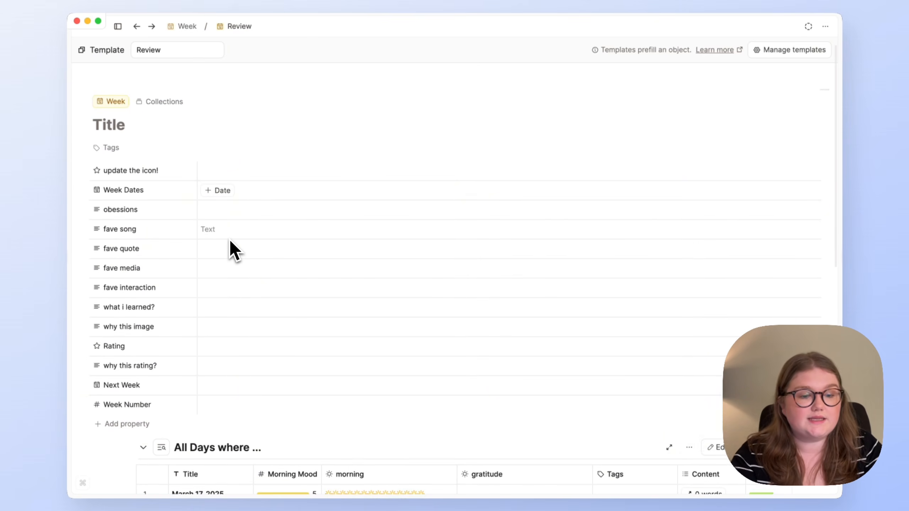
- Open the 17th March - 23th week and look through the columns of its embedded Days table
click(117, 29)
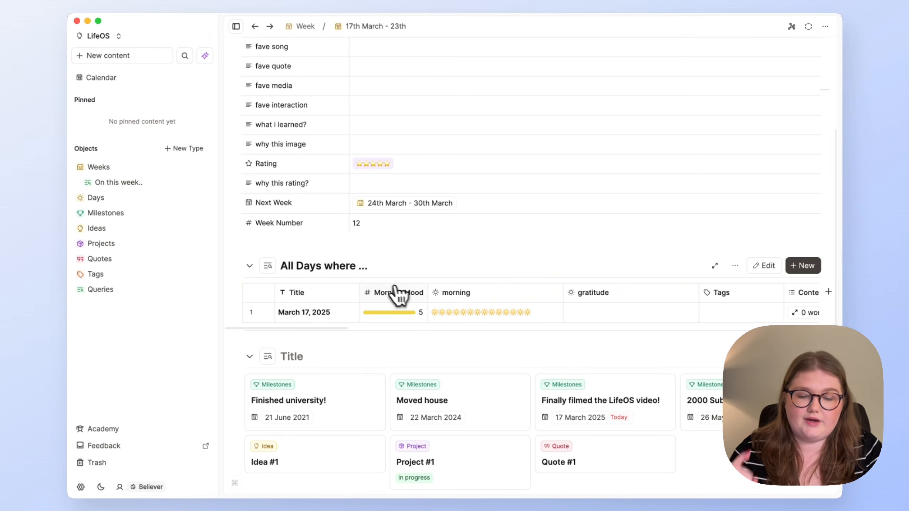
scroll(402, 295, right, 10)
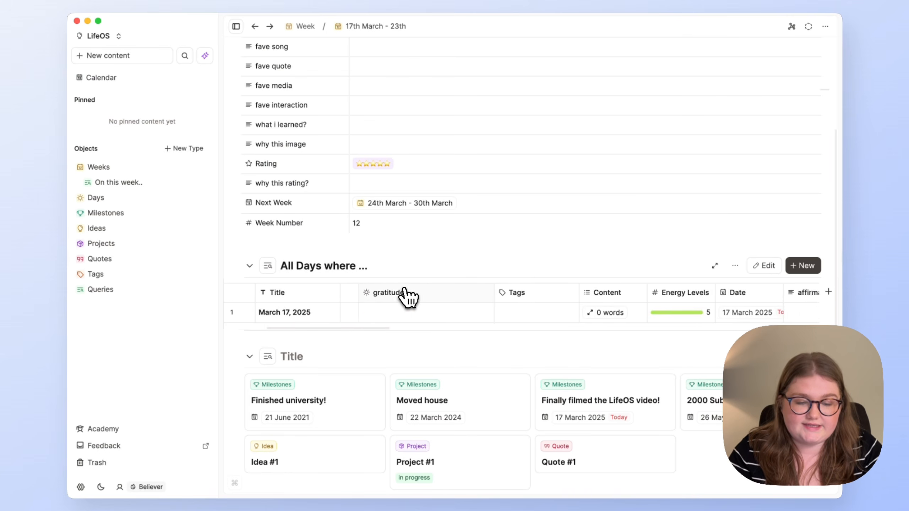
scroll(429, 304, left, 10)
scroll(565, 322, right, 1)
scroll(579, 312, left, 2)
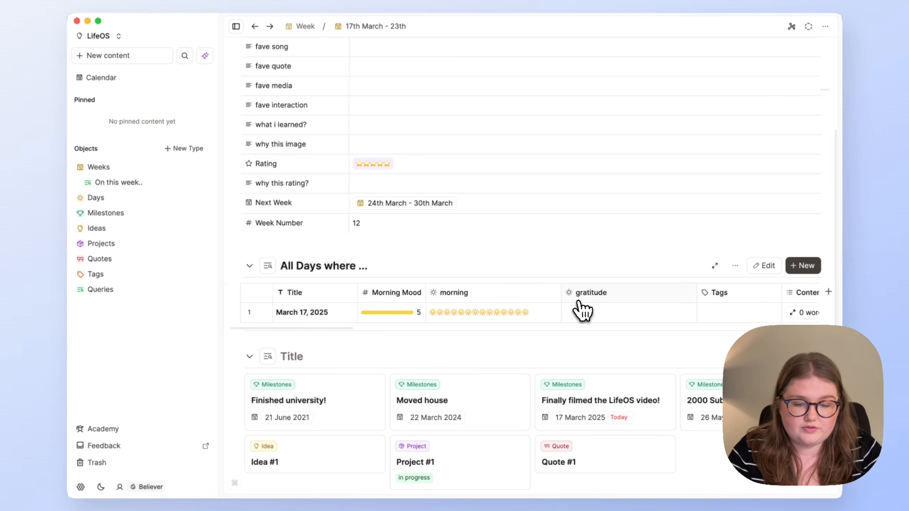
scroll(243, 36, up, 5)
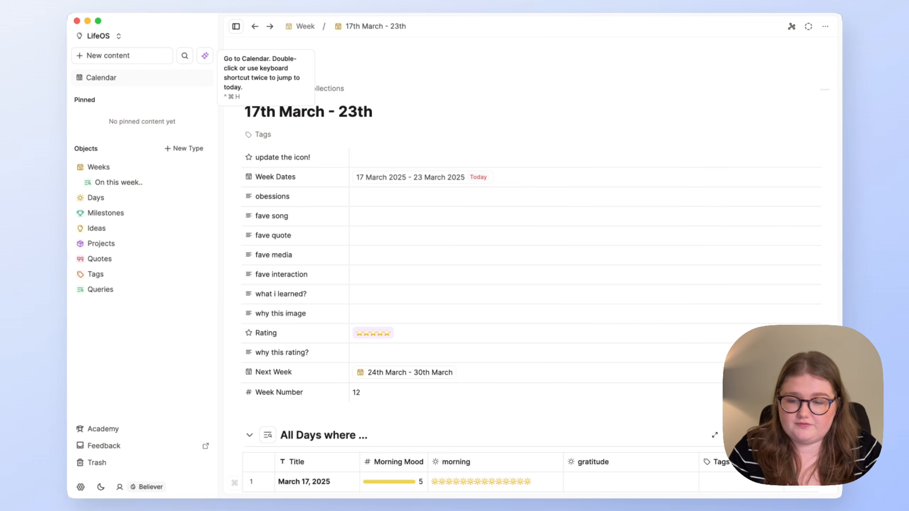
- Open the calendar beside the week, examine today's date references and go back to 13 March 2025
click(101, 77)
scroll(683, 283, down, 2)
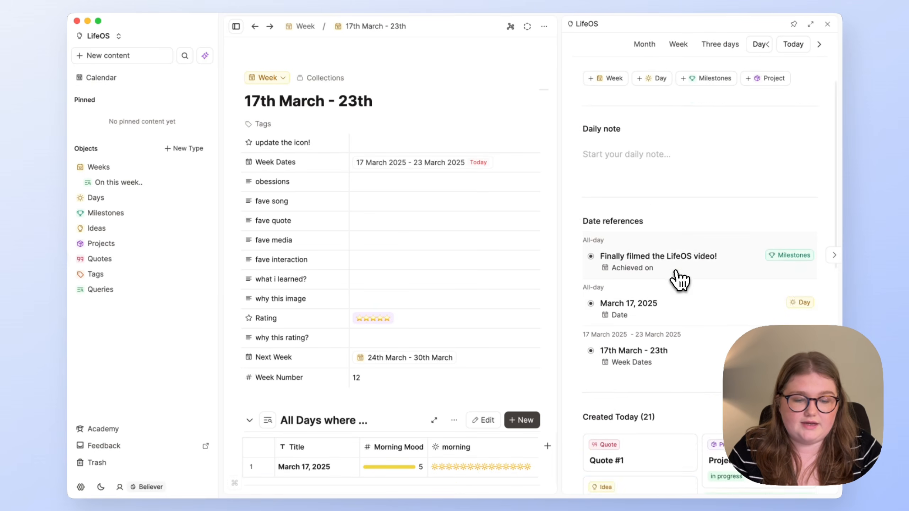
scroll(680, 280, down, 2)
scroll(680, 278, up, 4)
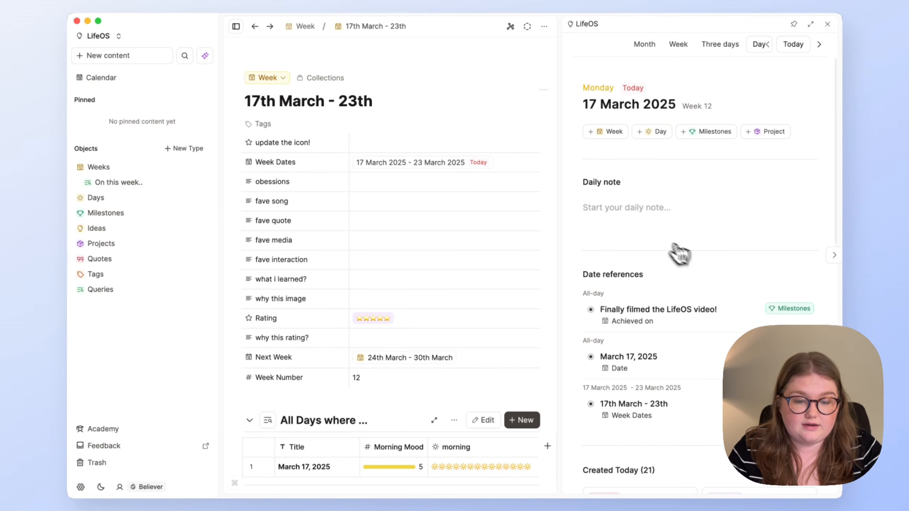
click(771, 48)
click(773, 48)
click(772, 48)
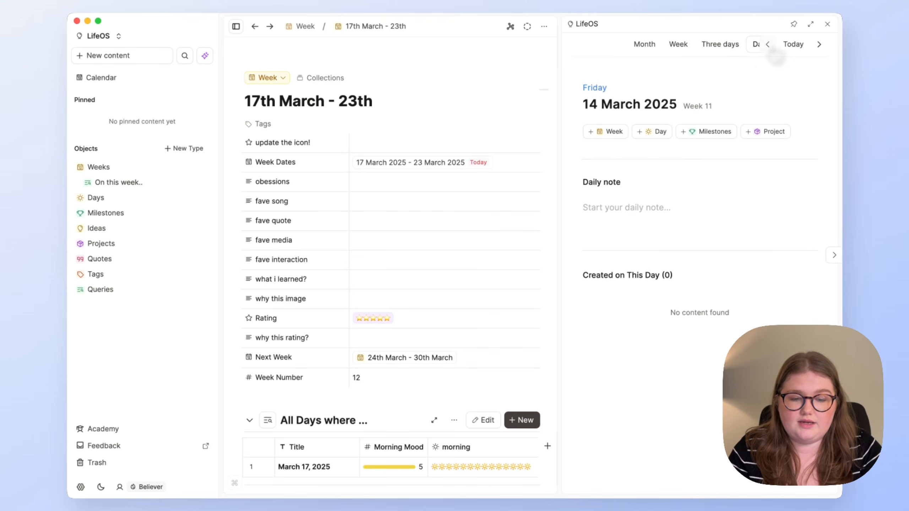
click(772, 49)
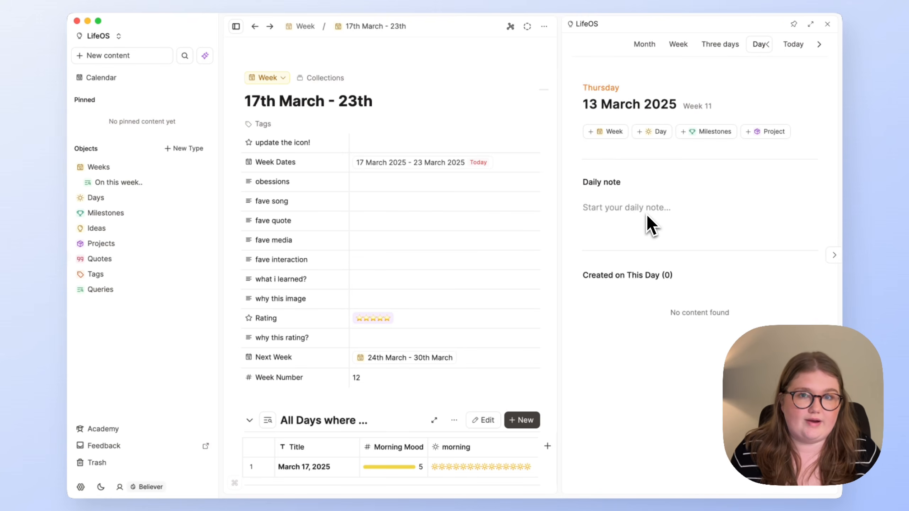
- Look over the week's properties and embedded queries, and return the calendar to today for comparison
scroll(462, 214, down, 5)
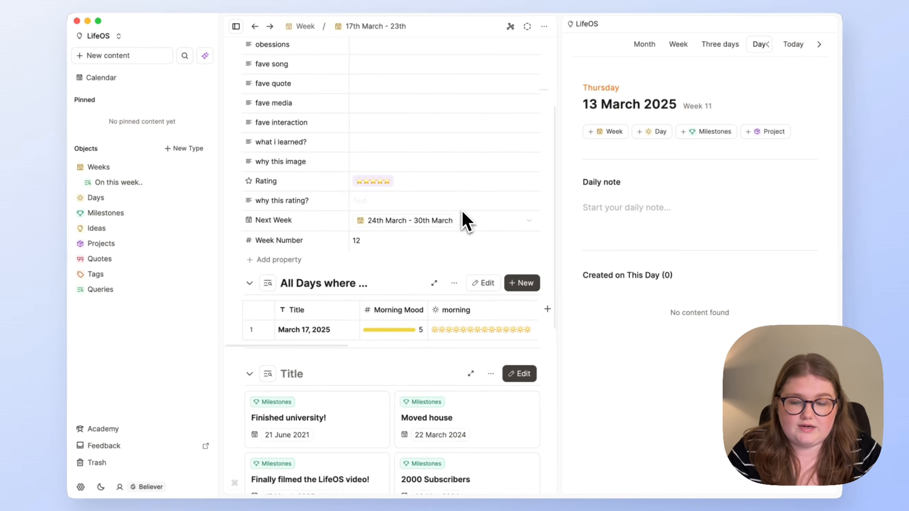
scroll(462, 211, up, 5)
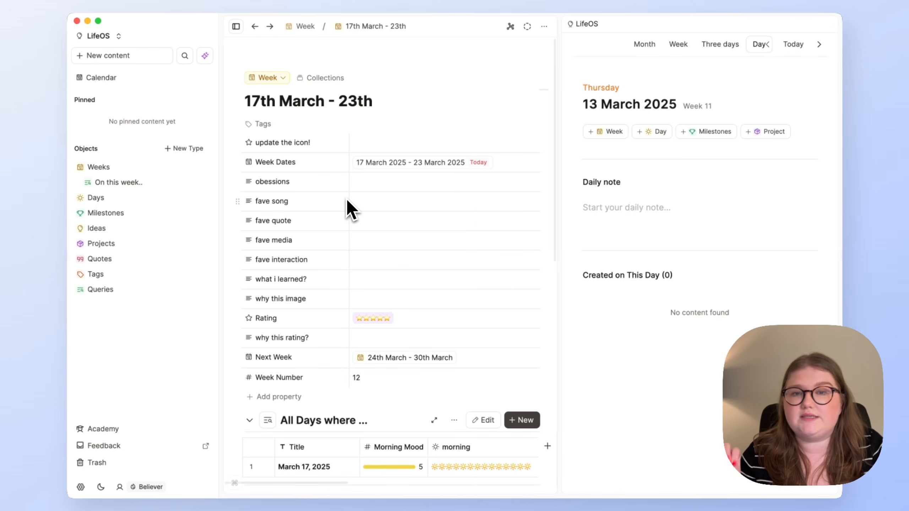
scroll(348, 201, down, 2)
click(793, 44)
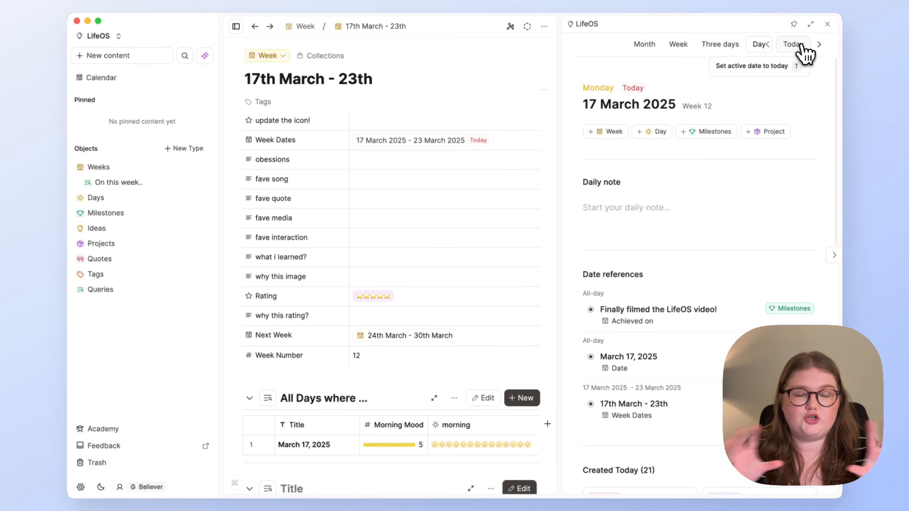
scroll(379, 318, down, 5)
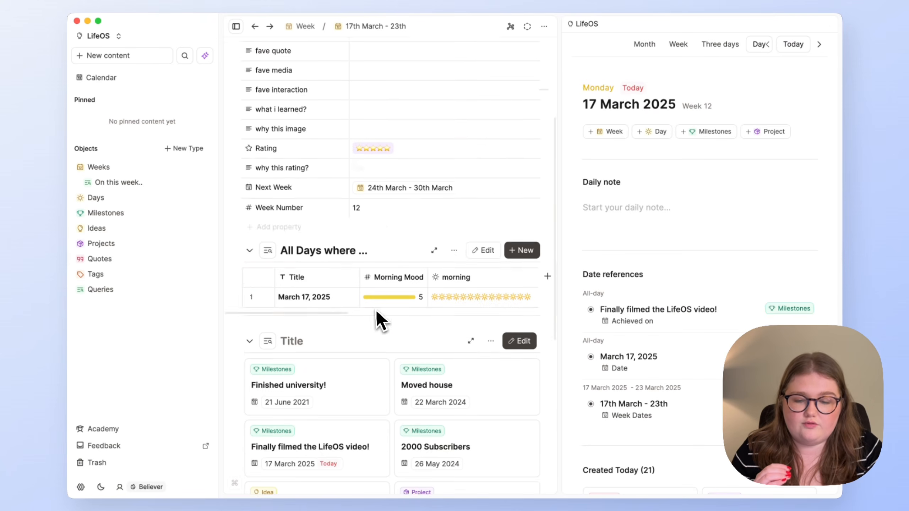
scroll(387, 318, up, 6)
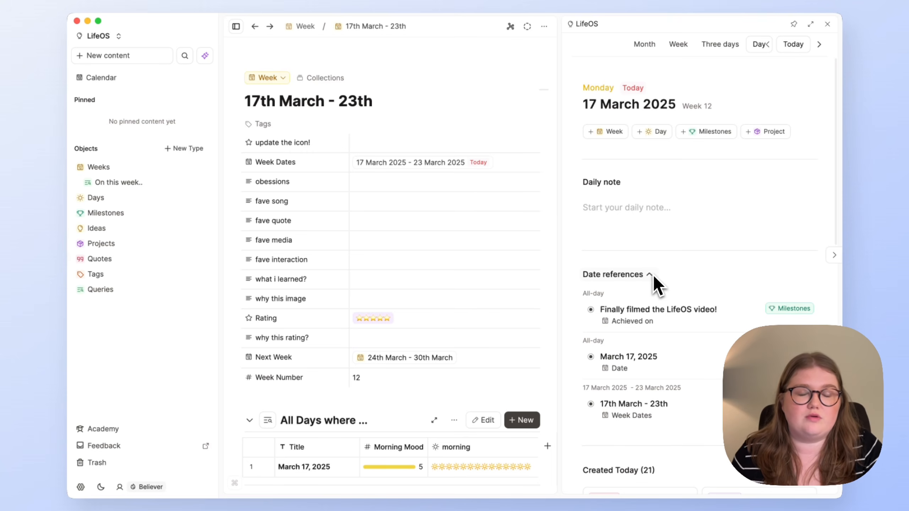
- Close the calendar beside the week and collapse the queries nested under Weeks
click(827, 24)
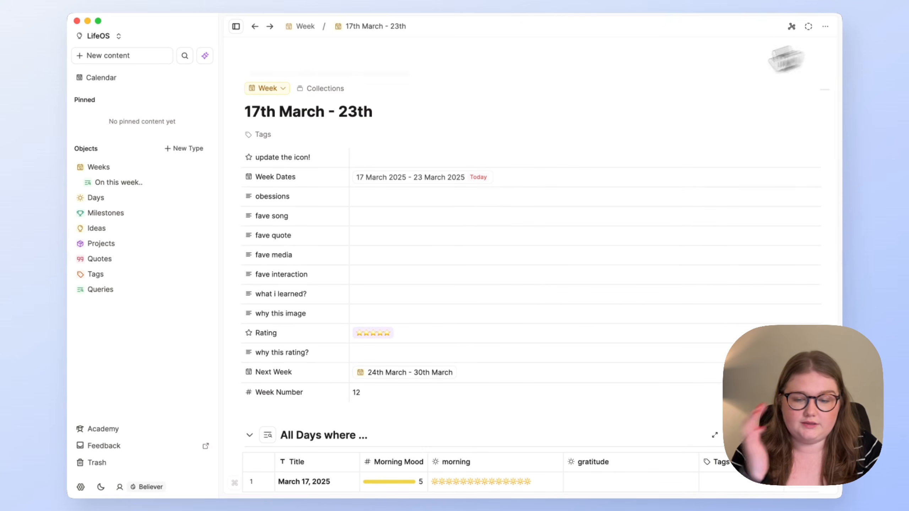
click(80, 168)
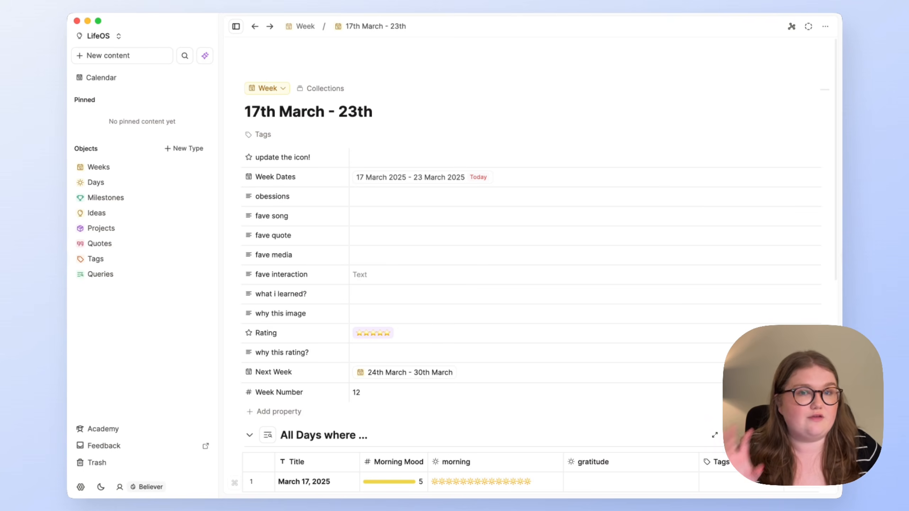
- Start a new custom object type named Month with the plural name Months
click(184, 148)
click(256, 145)
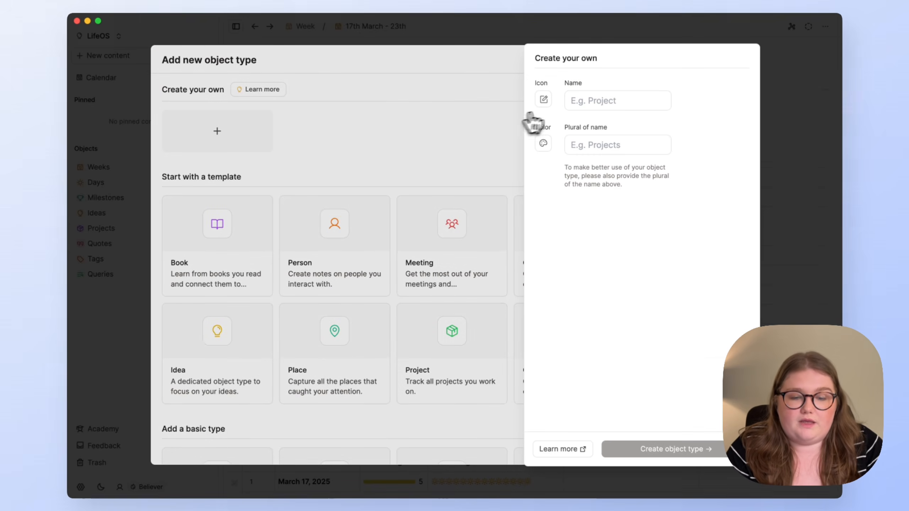
click(587, 102)
text(Month)
click(635, 145)
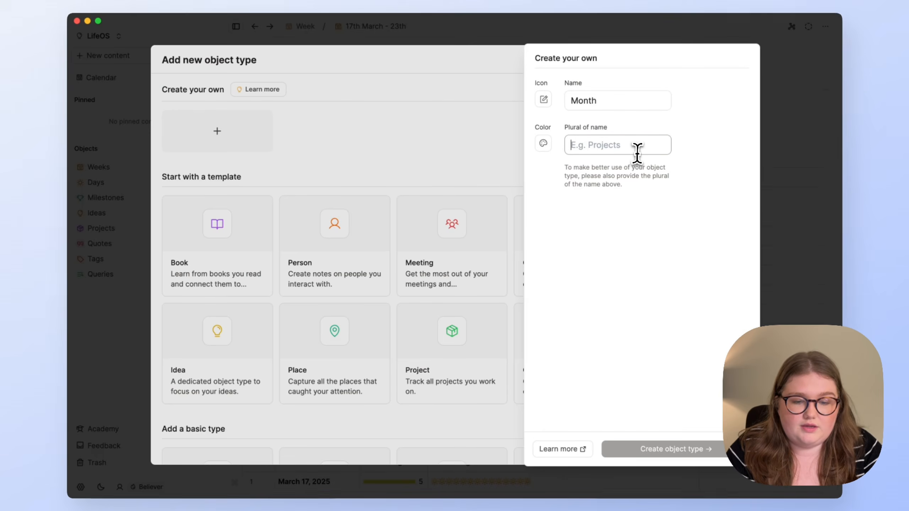
text(Months)
- Give the Month object type a calendar icon and a yellow colour
click(543, 100)
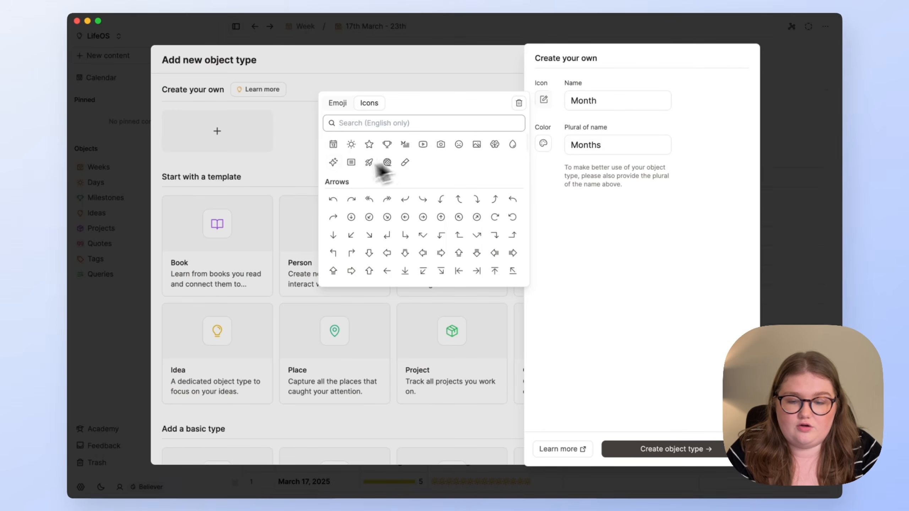
click(333, 159)
click(543, 144)
click(383, 187)
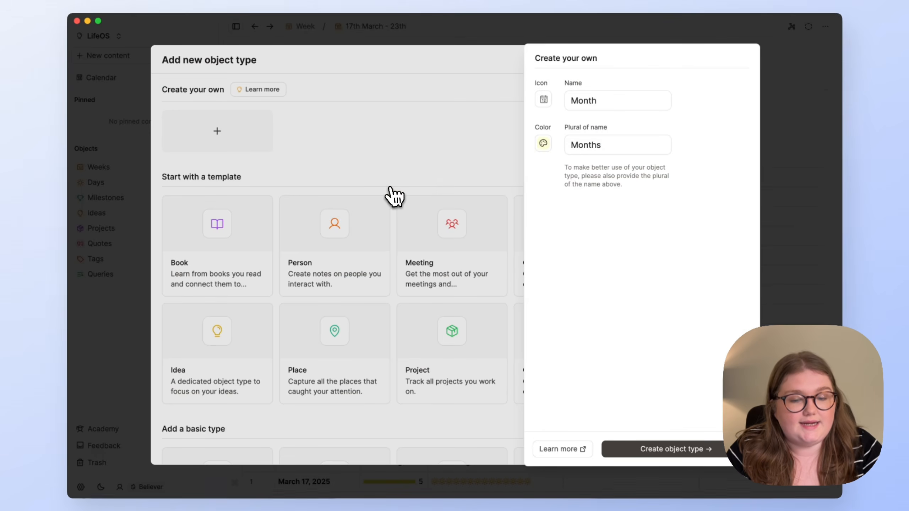
- Create the Month object type and add a Cover image property to it
click(683, 451)
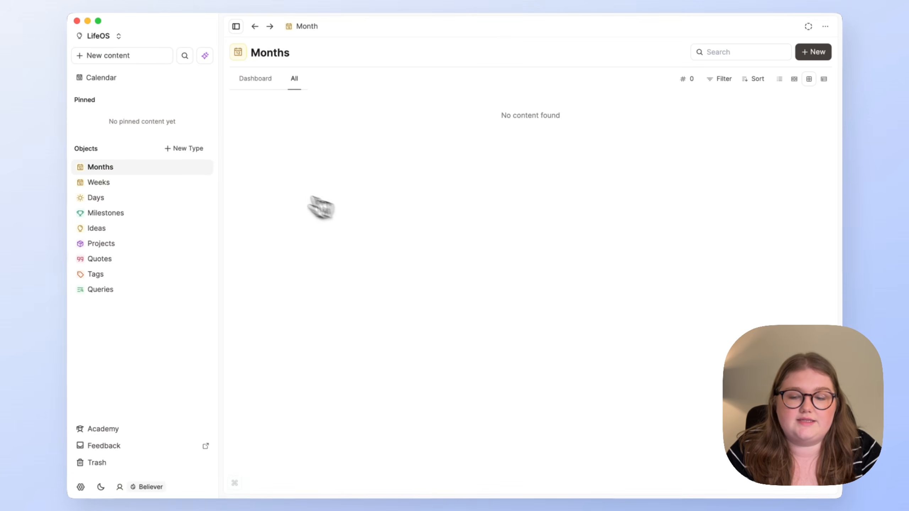
right_click(211, 167)
click(240, 257)
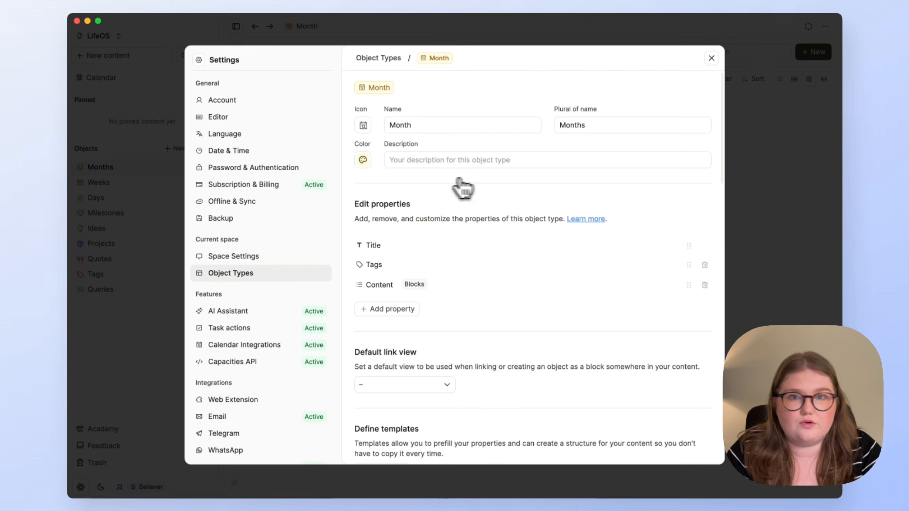
click(387, 309)
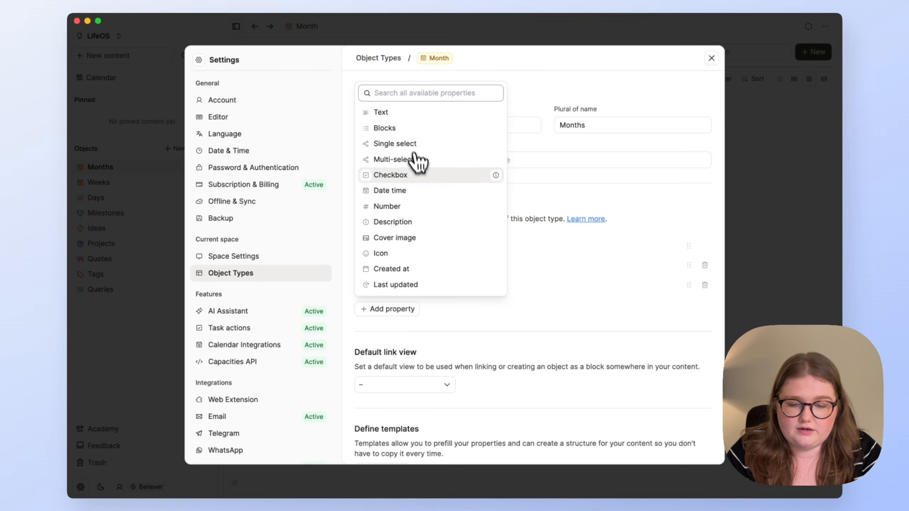
click(422, 237)
key(Escape)
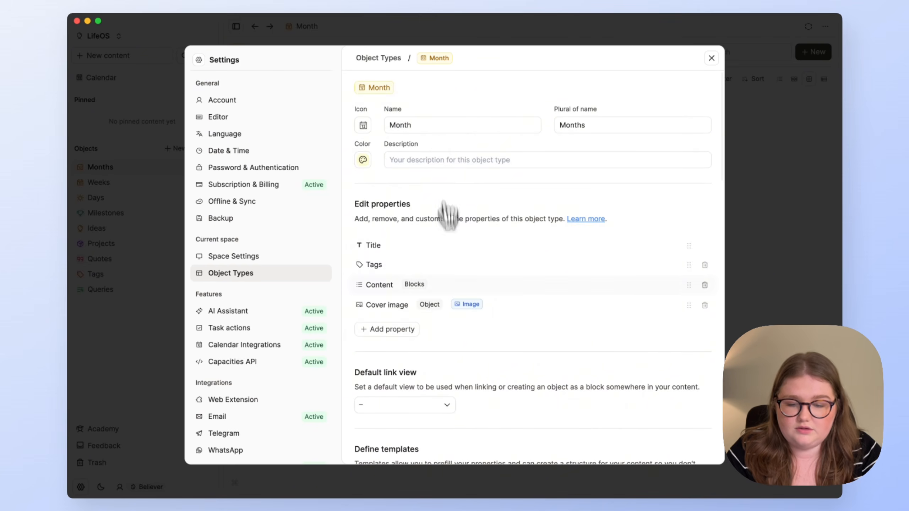
- Add two text properties to the Month type, named "why this pic" and "don't forget the pic!"
click(405, 327)
click(402, 213)
text(why this pic)
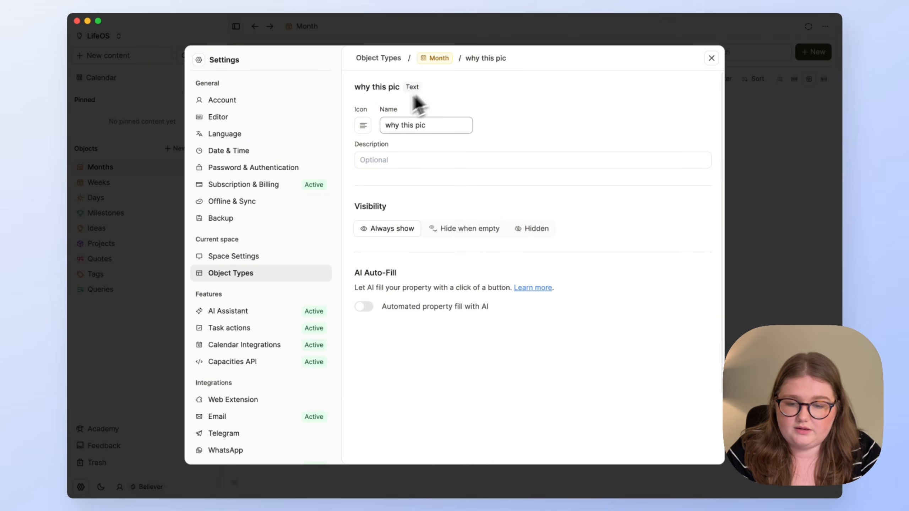
click(437, 60)
click(389, 346)
click(422, 153)
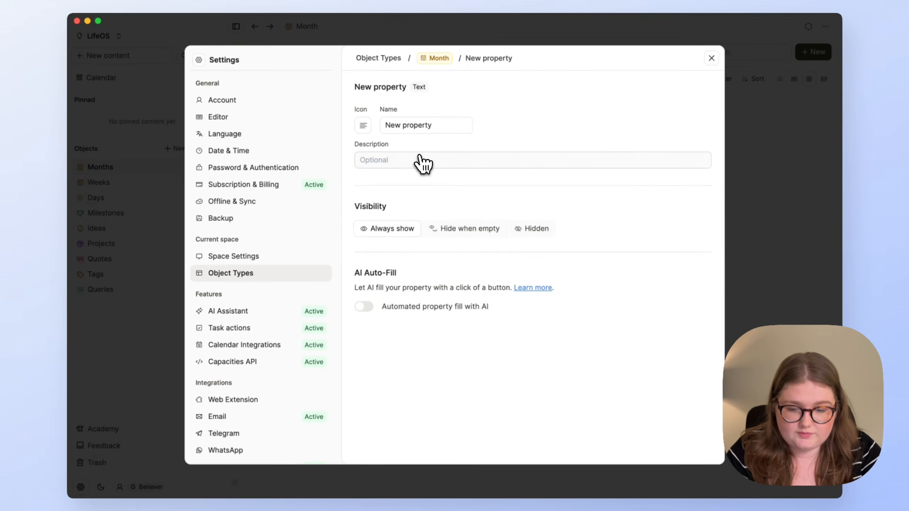
text(don't forget the pic!)
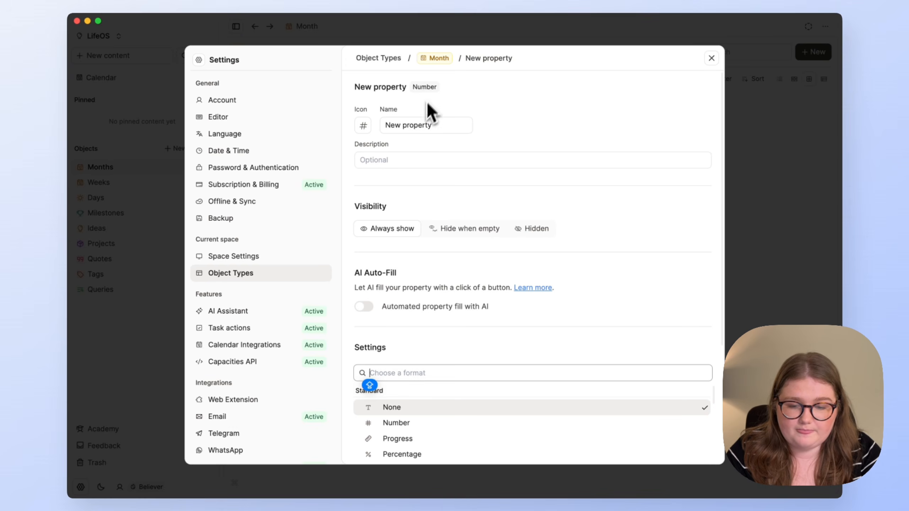
- Name the new number property "Month number" and return to the Month type's property list
triple_click(420, 126)
text(Month )
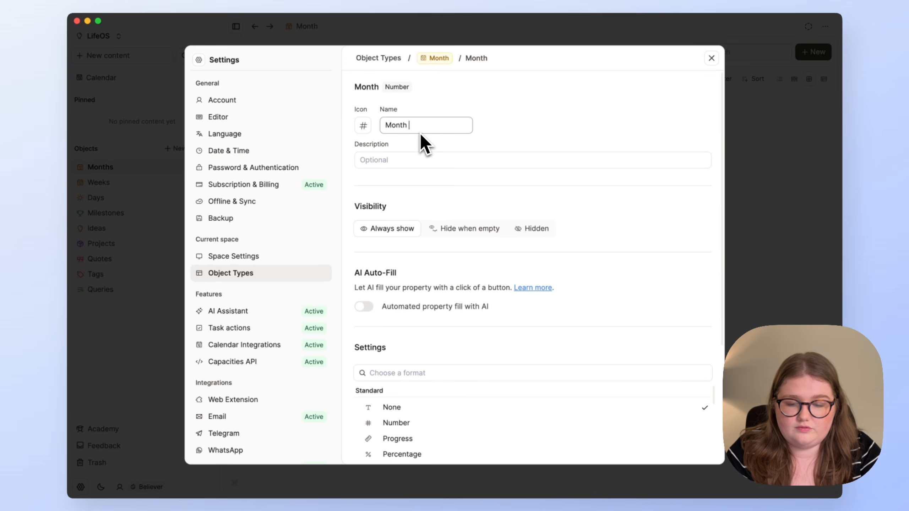
text(number)
click(434, 57)
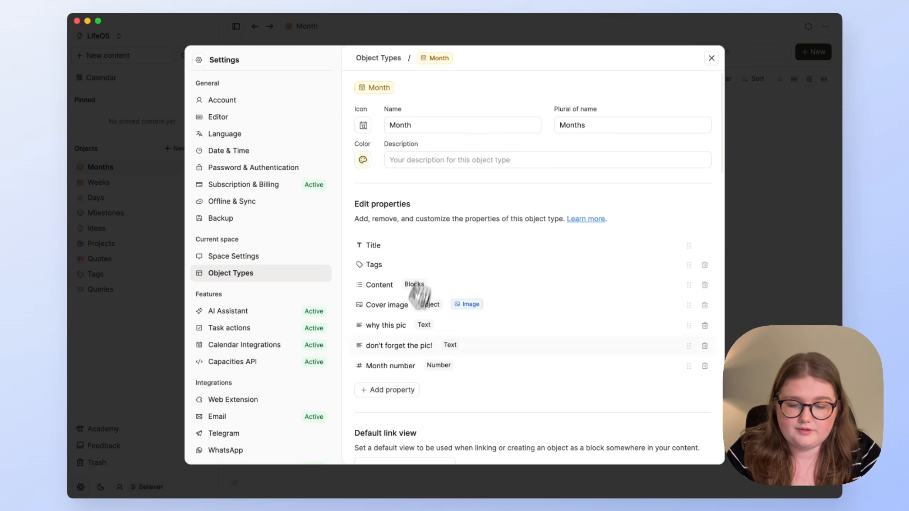
- Add a single-select tag property named Rating with a star icon, and restrict it to a fixed set
click(393, 390)
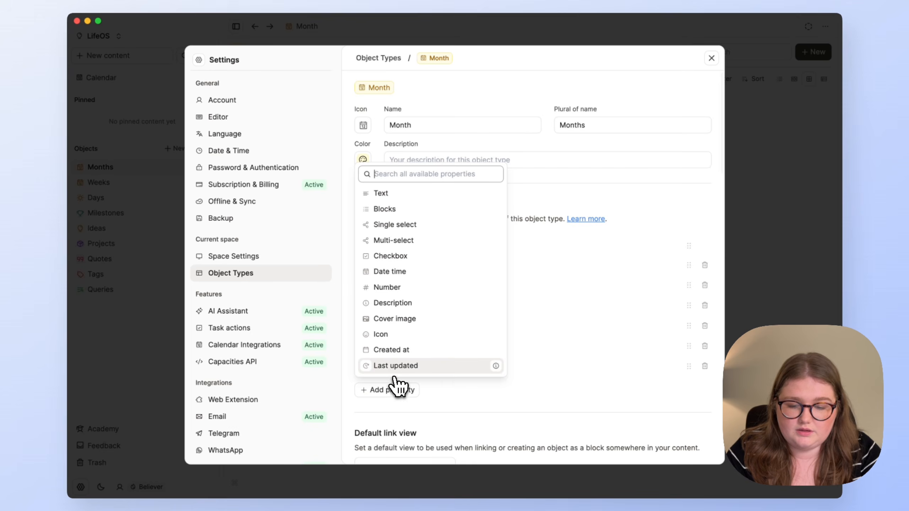
click(401, 229)
text(Rating)
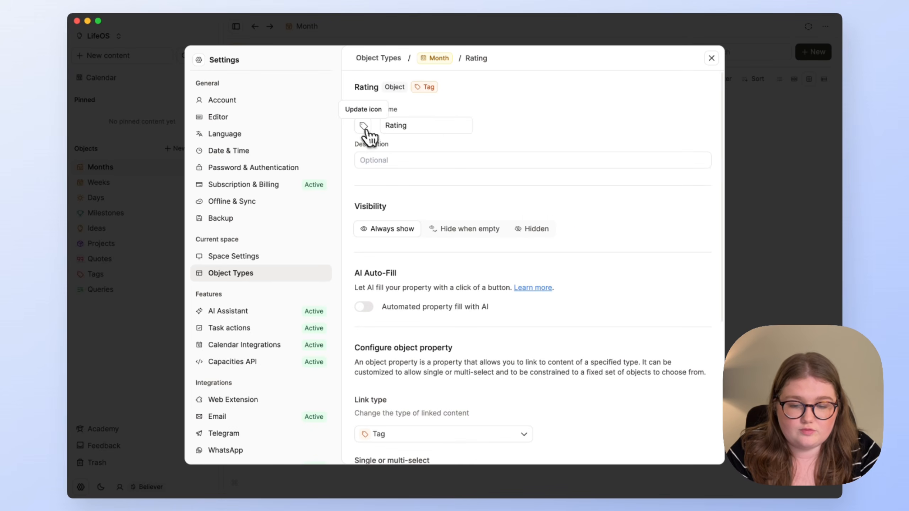
click(364, 126)
key(Escape)
scroll(429, 178, down, 5)
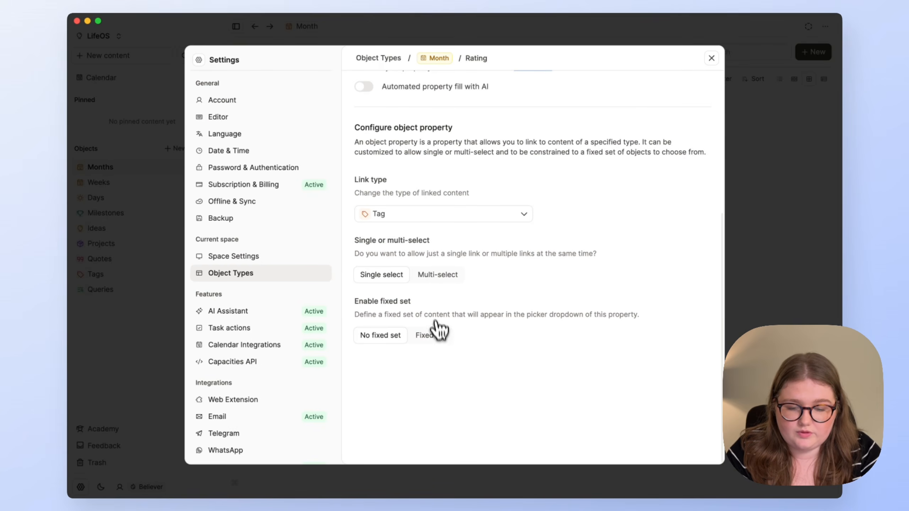
click(431, 335)
click(680, 449)
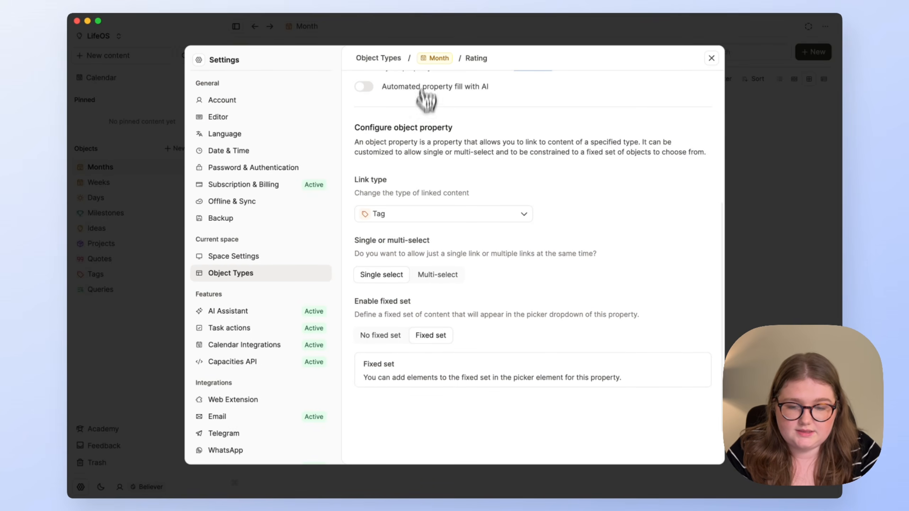
click(429, 61)
- Add a text property named "why this rating?" to the Month type
scroll(399, 258, down, 2)
click(393, 363)
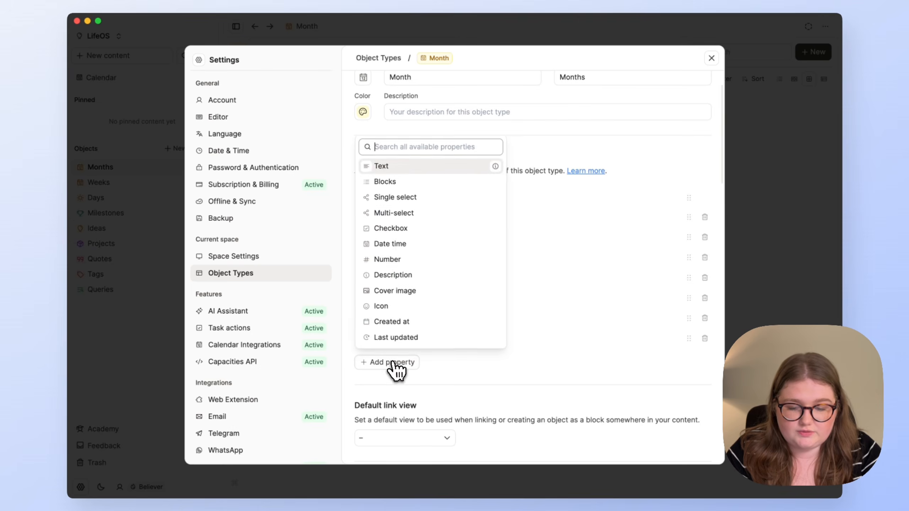
click(390, 166)
text(why )
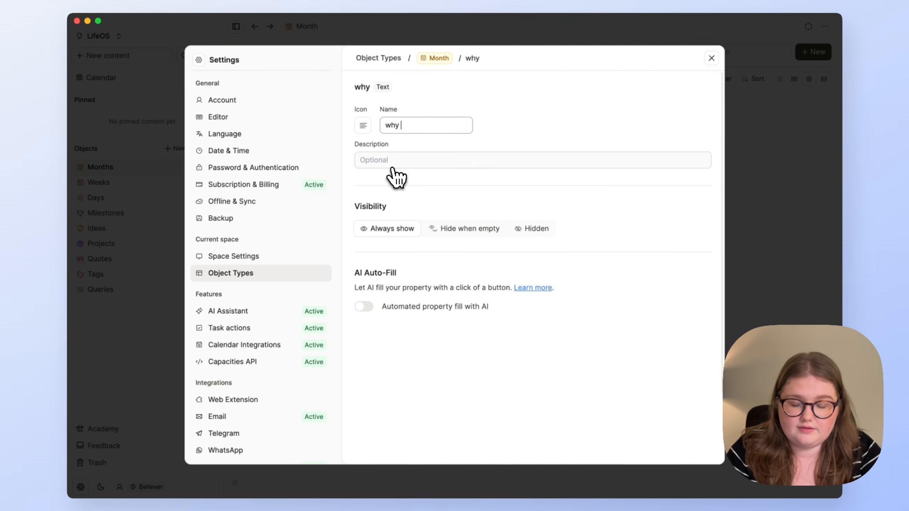
text(this rating?)
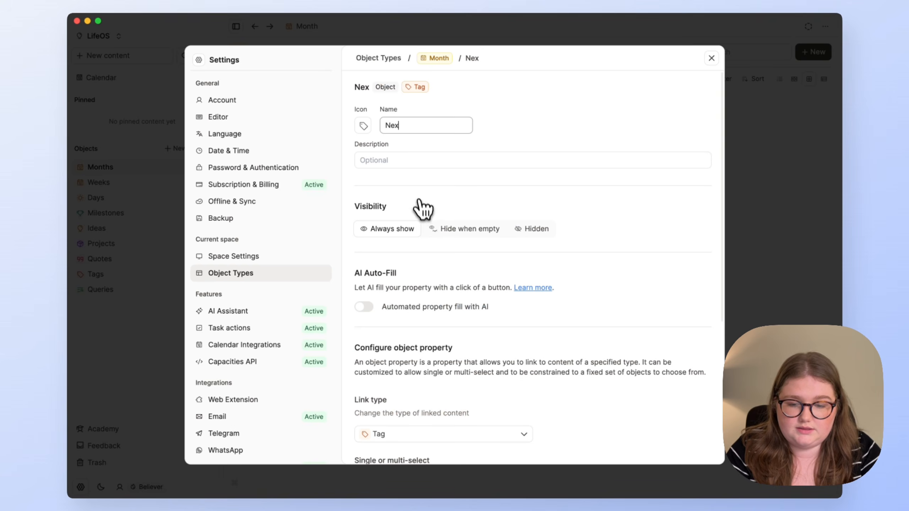
- Name the new single-select property "Next Month", give it an arrow icon, and apply Month as its link type
text(t Month)
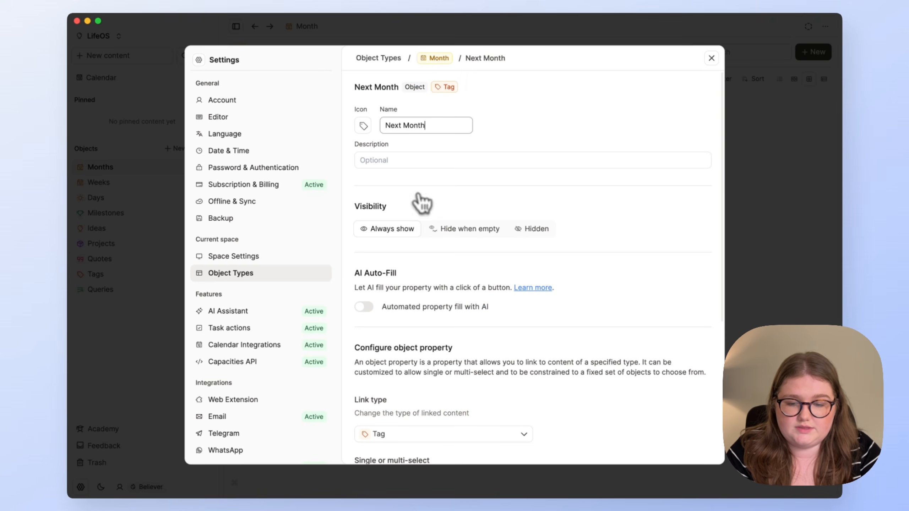
click(363, 125)
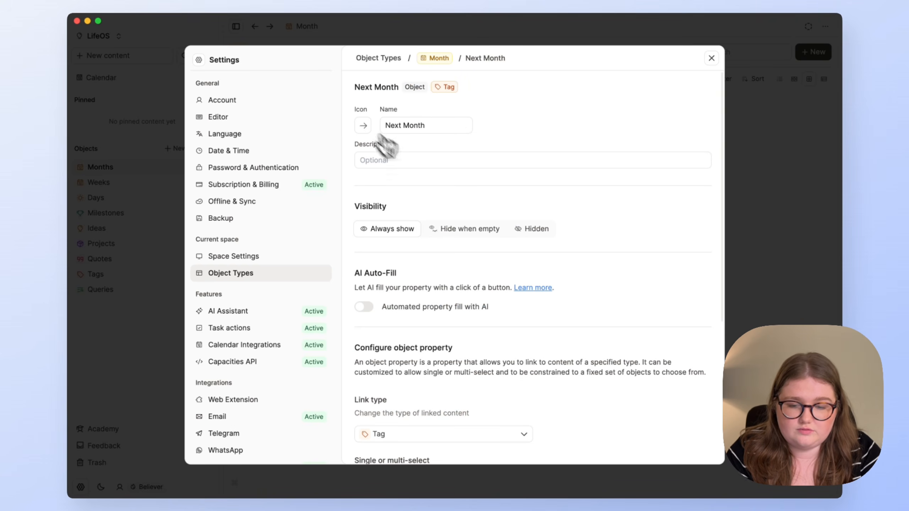
scroll(446, 191, down, 2)
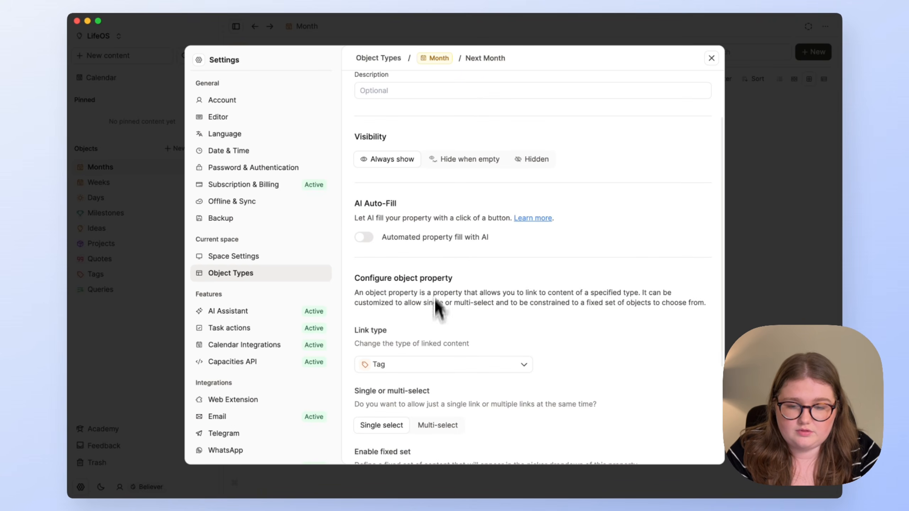
scroll(434, 297, up, 2)
scroll(451, 91, down, 5)
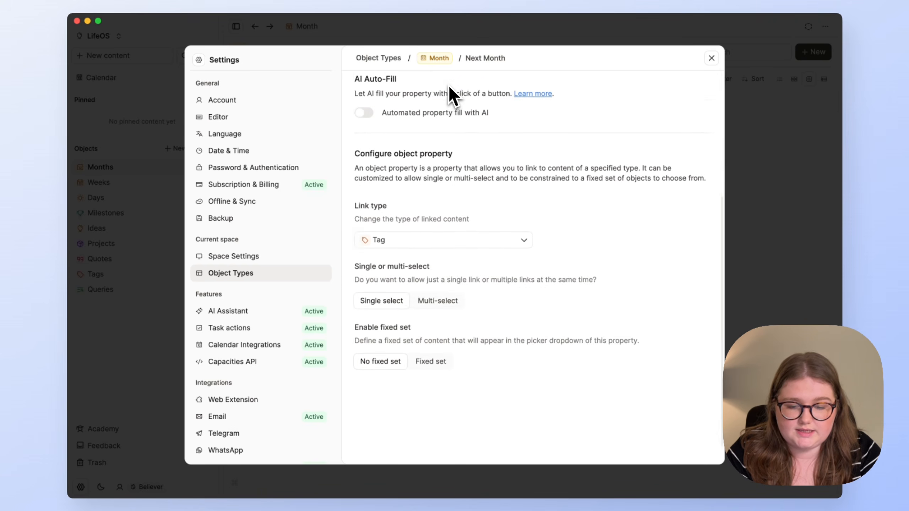
click(444, 241)
click(411, 85)
scroll(476, 284, down, 3)
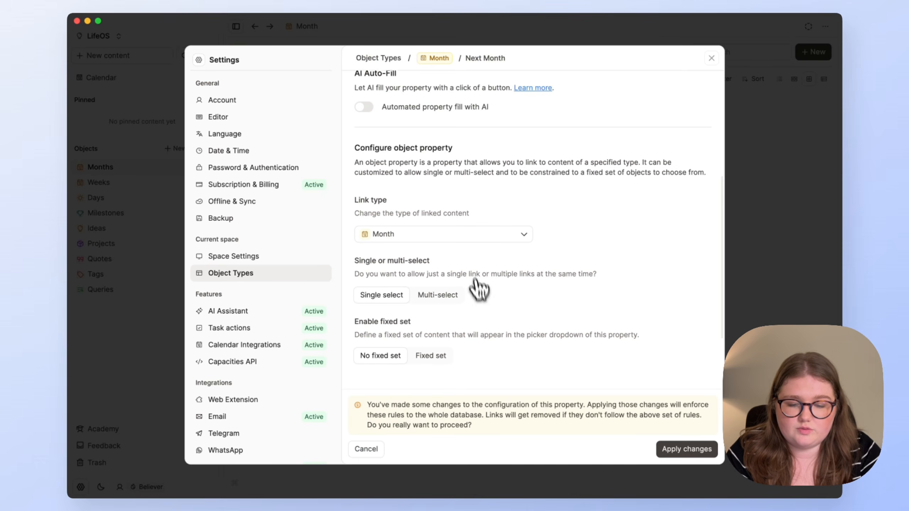
click(678, 449)
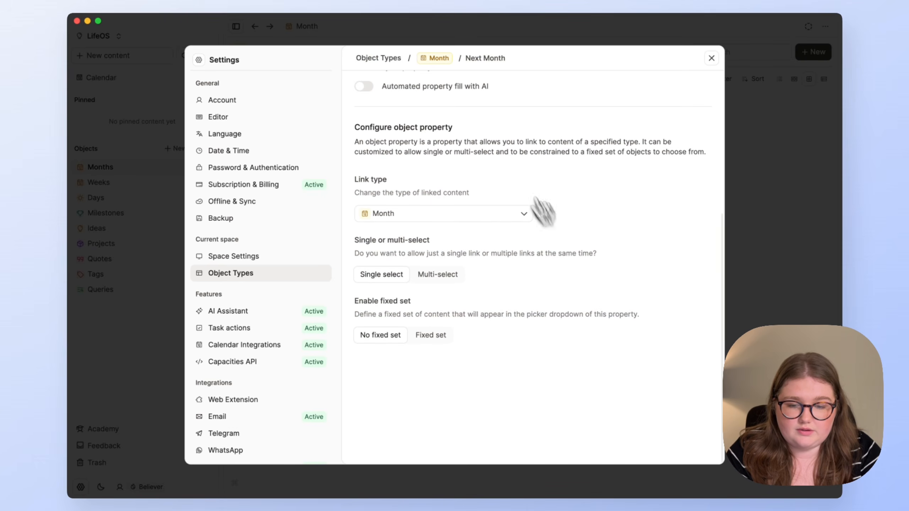
click(434, 58)
- Add an extra Blocks property with its default name to the Month type
click(389, 347)
click(403, 165)
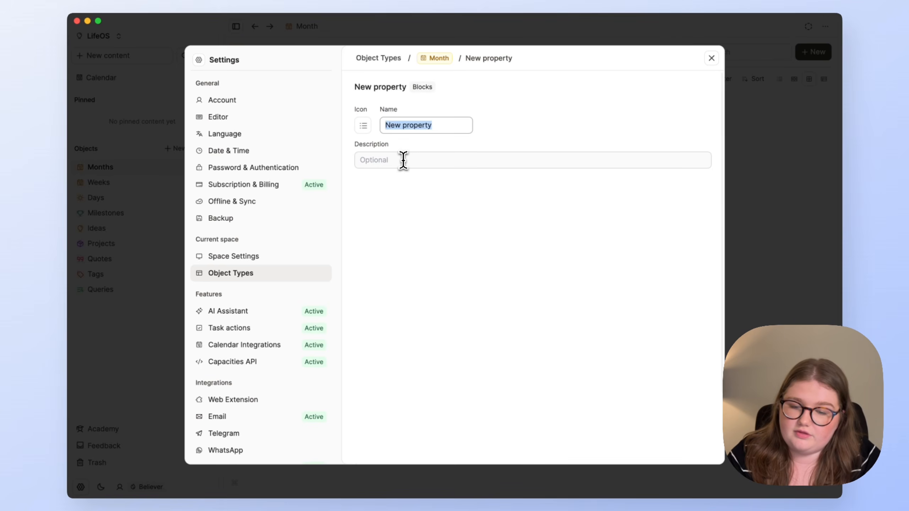
click(434, 58)
scroll(511, 294, down, 3)
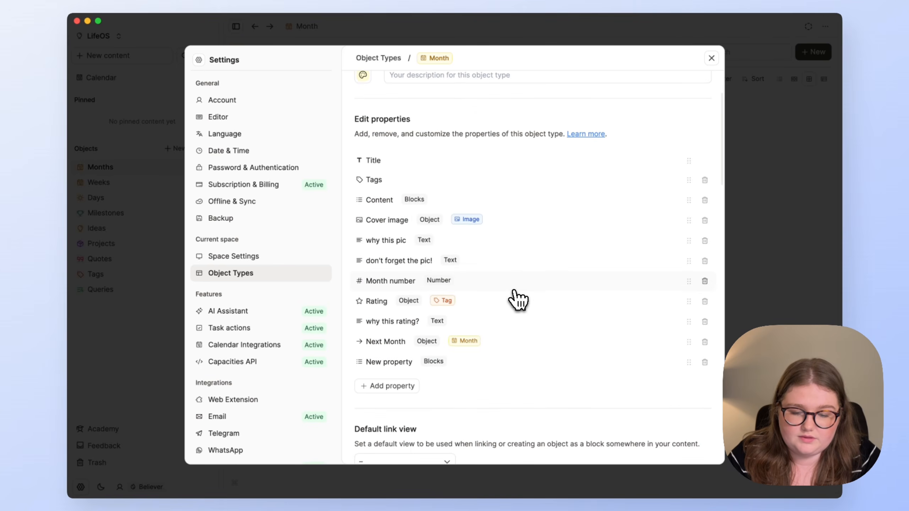
click(704, 355)
click(345, 344)
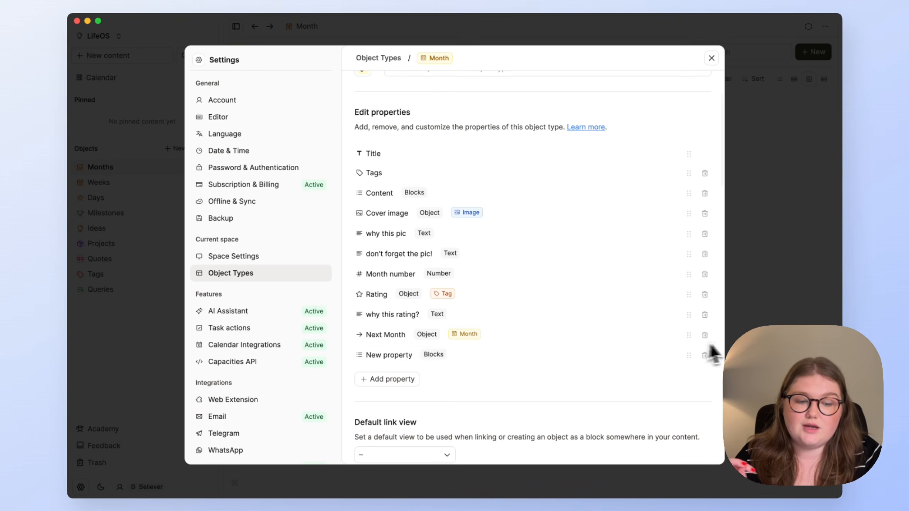
- Close the type settings, create a new Month object, and open it full-page to show its two blocks sections
click(736, 353)
click(345, 218)
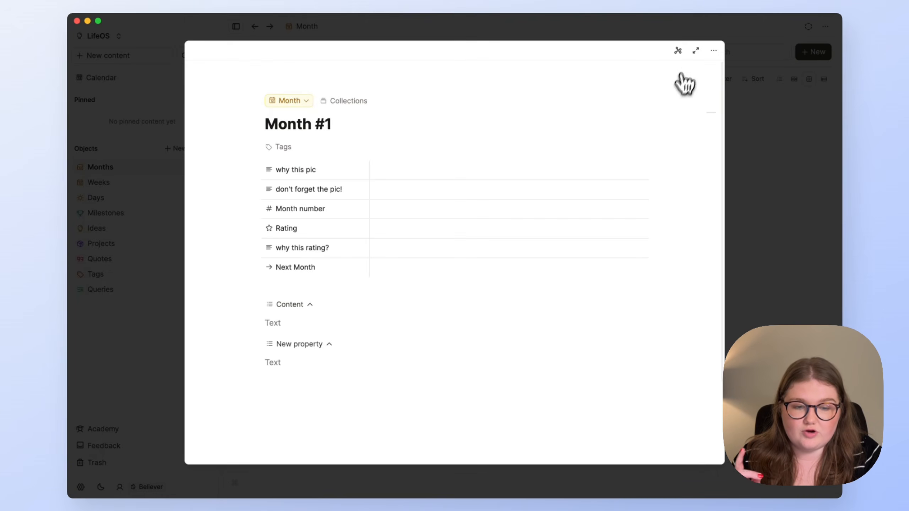
click(695, 50)
click(364, 297)
click(364, 299)
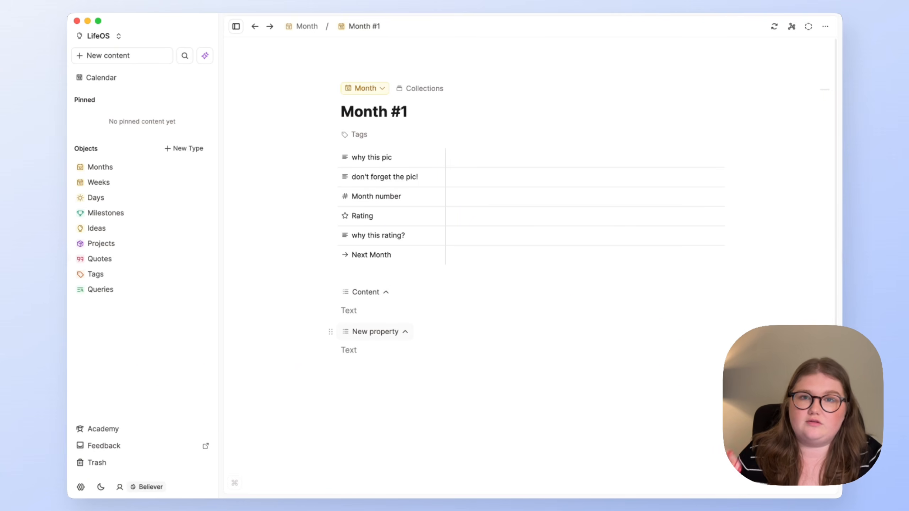
click(348, 350)
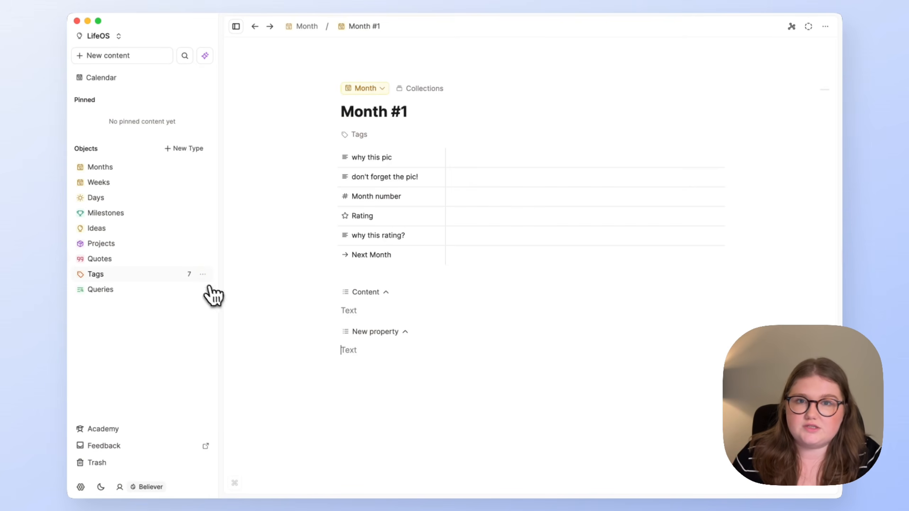
- Display all Months as a table and look through its property columns up to the extra Blocks property
click(152, 169)
click(827, 80)
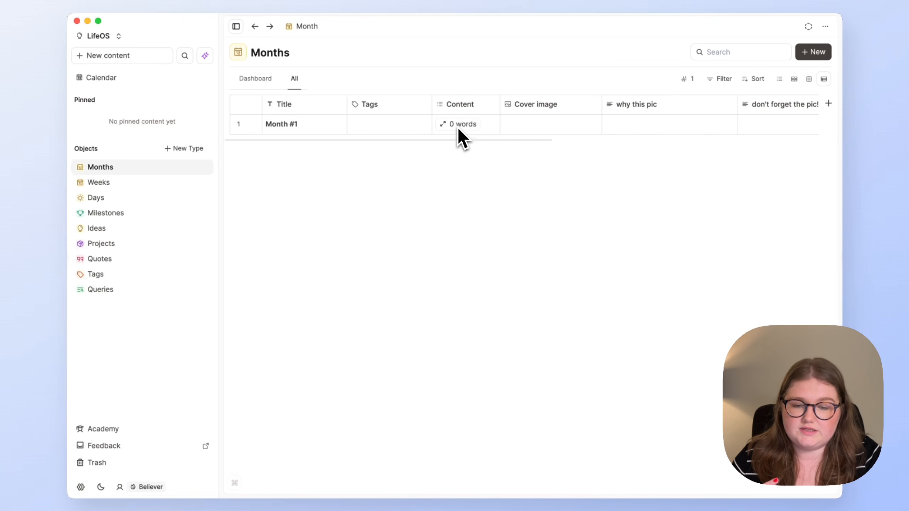
scroll(459, 129, right, 10)
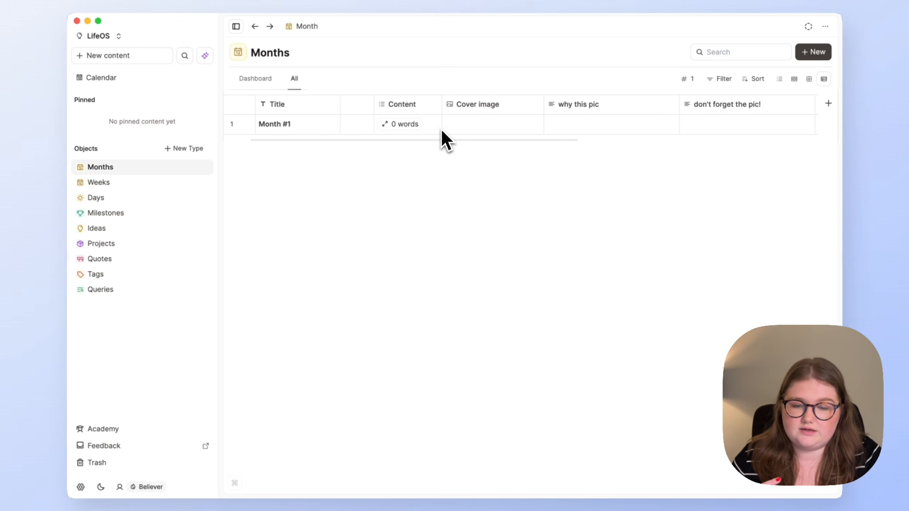
scroll(441, 129, right, 3)
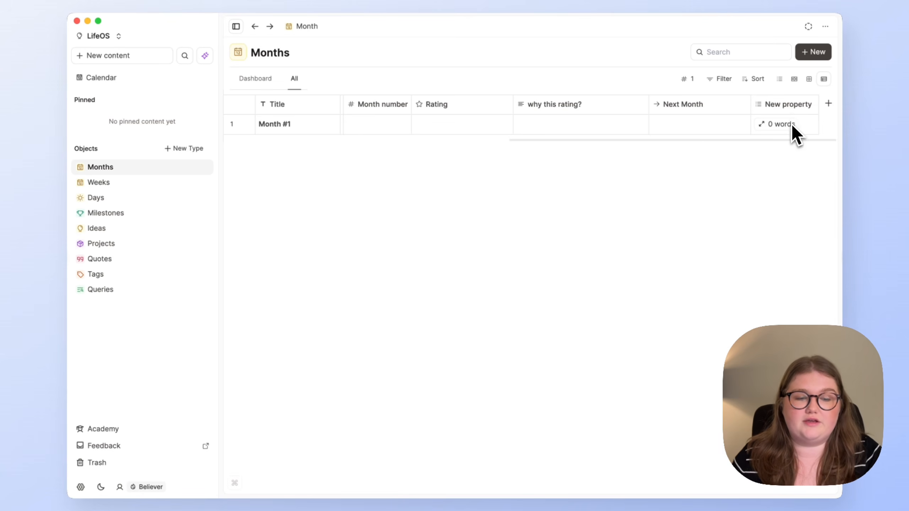
- Delete the extra Blocks property named "New property" from all Month objects, acknowledging that its content is removed
click(789, 110)
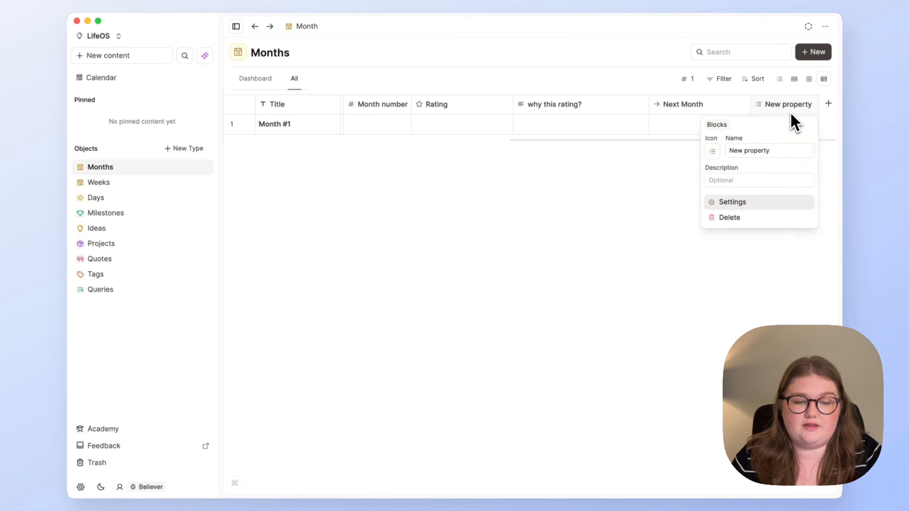
click(716, 222)
click(422, 316)
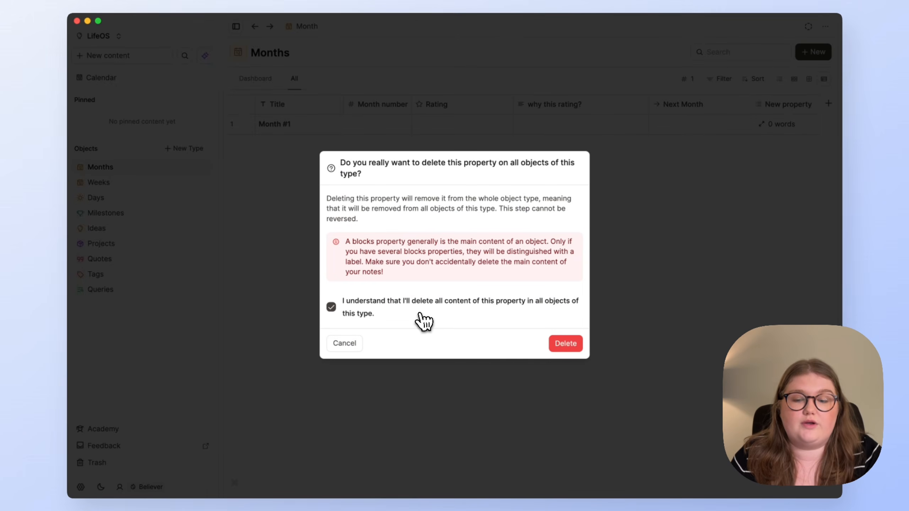
click(560, 350)
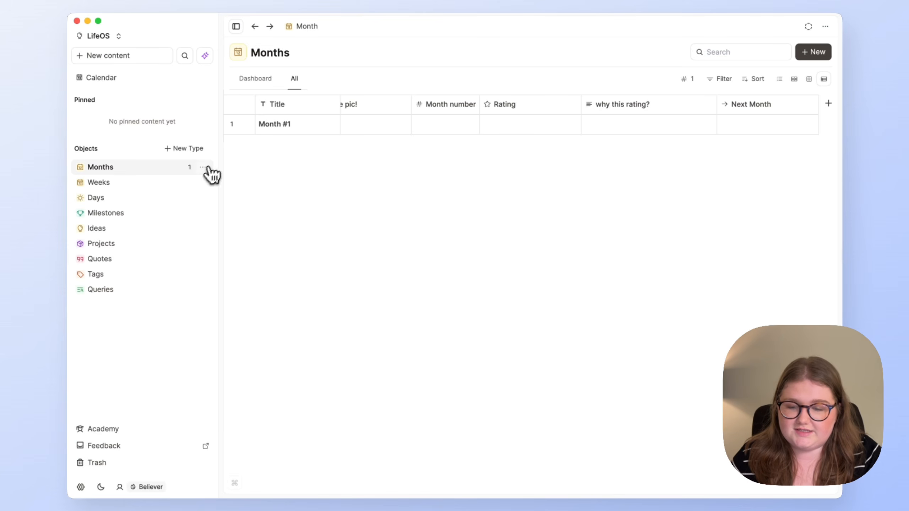
- Add a Text property named "piece of celeb news" to the Month type
click(211, 167)
click(282, 258)
click(379, 336)
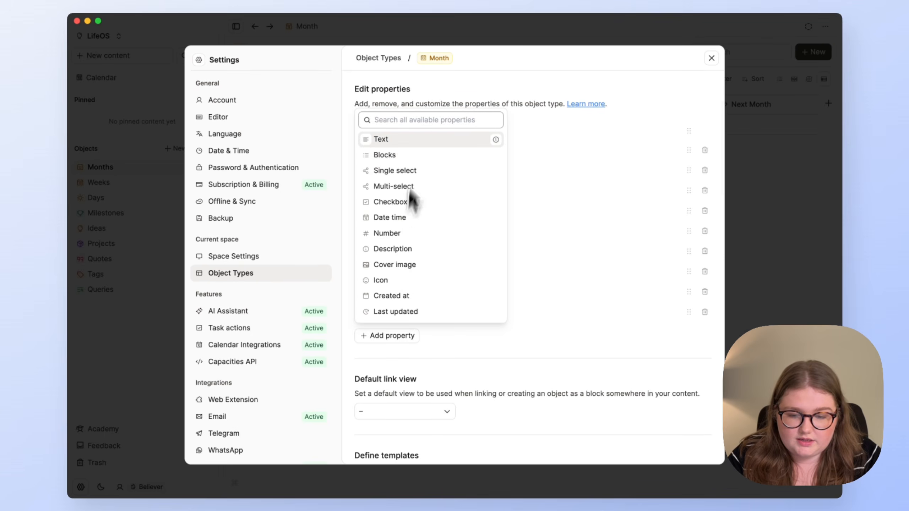
click(417, 142)
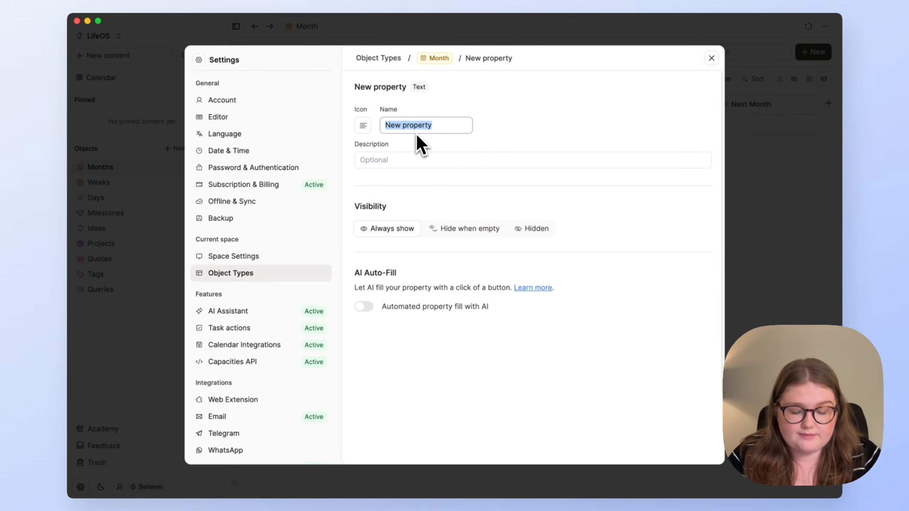
text(piece)
key(BackSpace)
key(BackSpace)
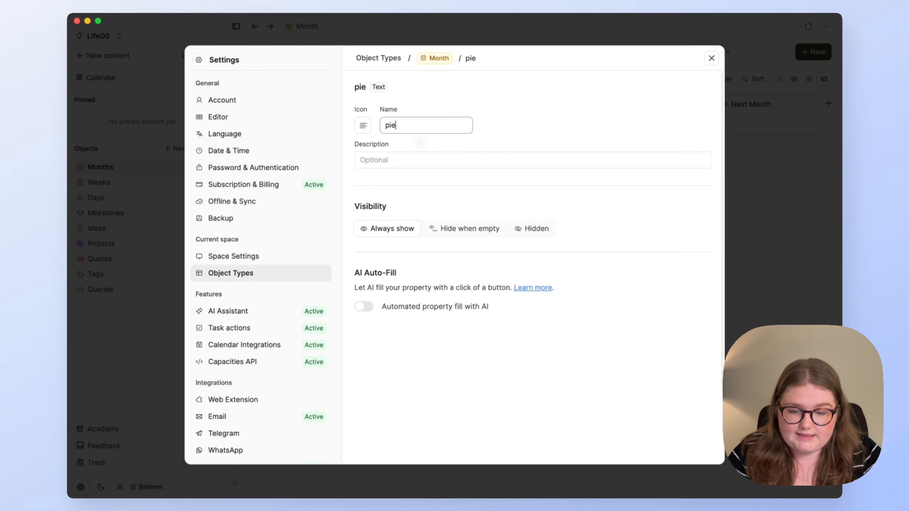
text(ce of celeb news)
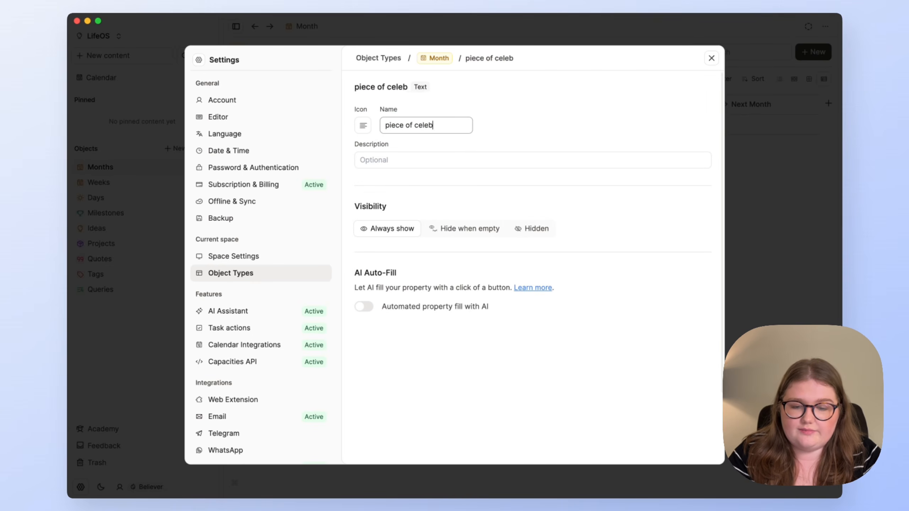
click(443, 64)
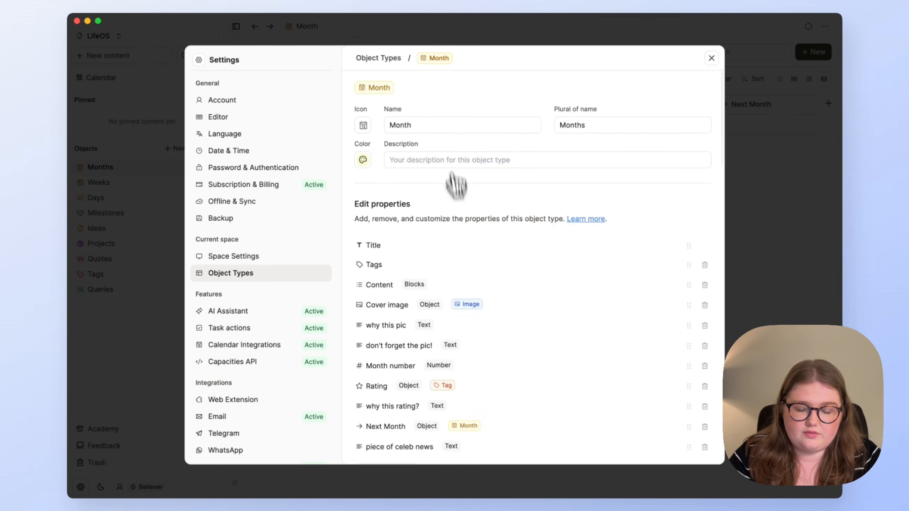
- Add another Text property named "fave media" to the Month type
scroll(457, 186, down, 5)
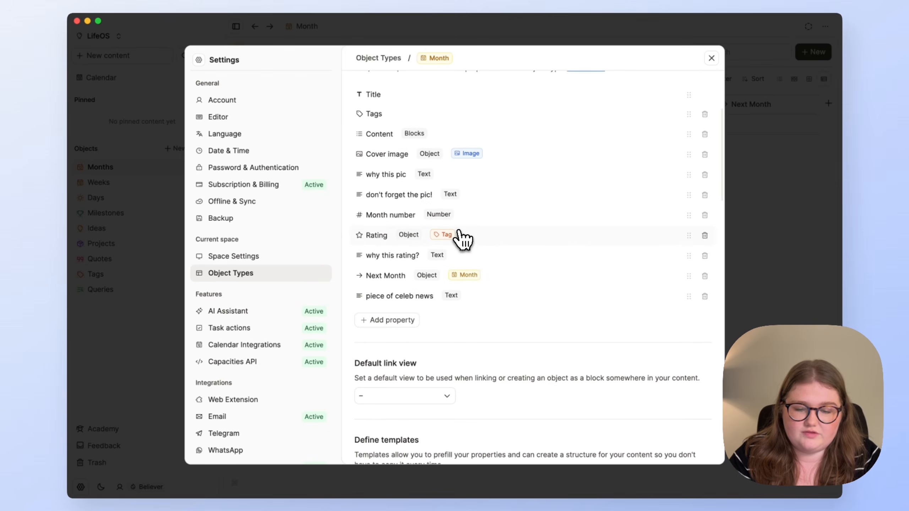
click(398, 313)
click(430, 116)
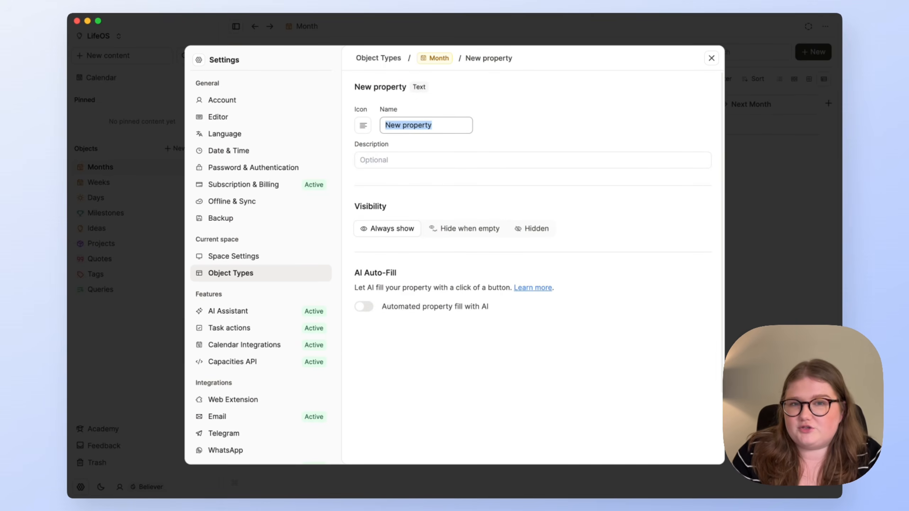
key(Escape)
scroll(472, 260, down, 5)
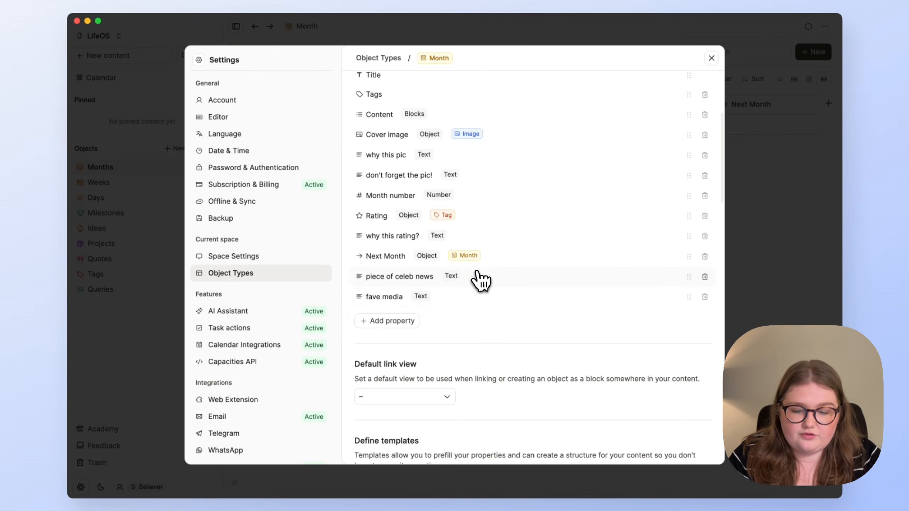
- Add a Text property named "essence energy" to the Month type and look over its full property list
click(385, 321)
click(401, 128)
text(ess)
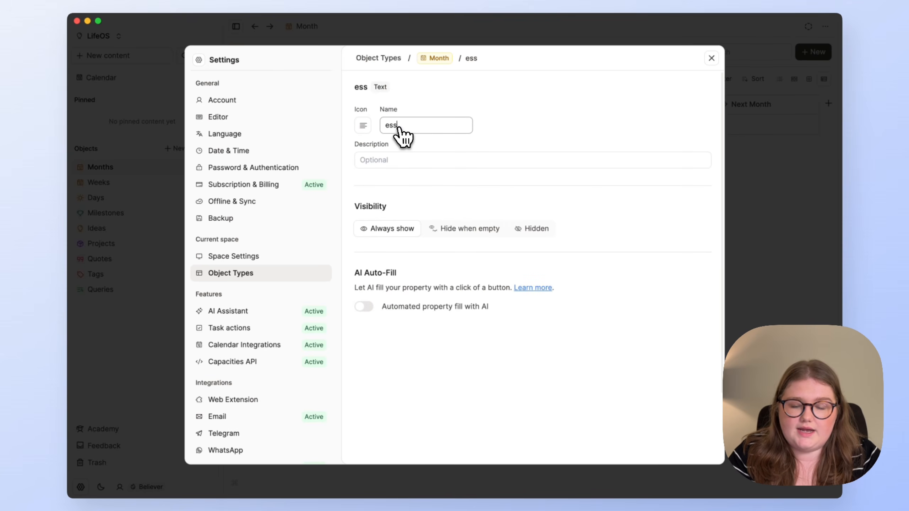
text(ence ex)
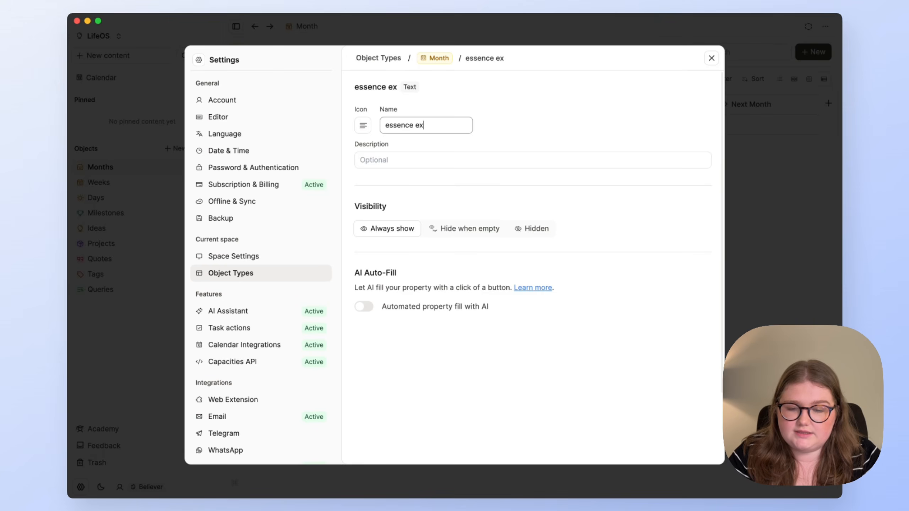
key(BackSpace)
text(nergy)
click(438, 58)
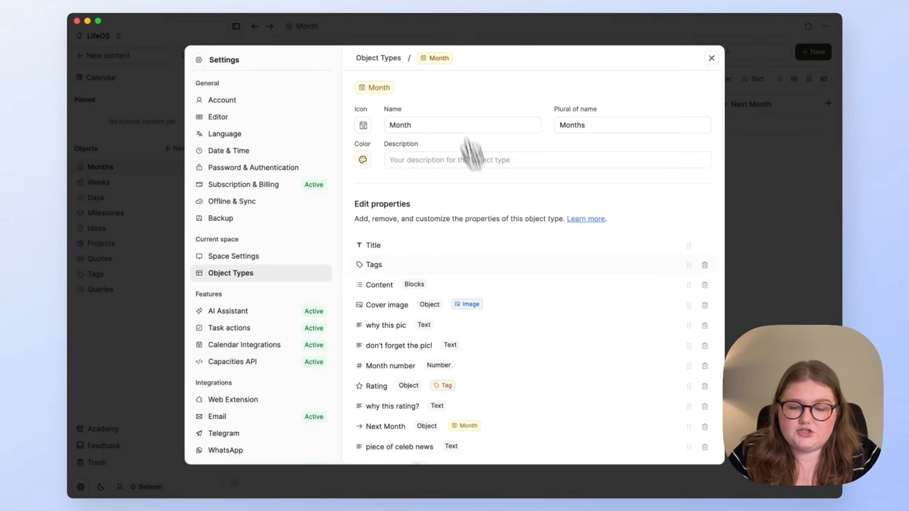
scroll(504, 271, down, 3)
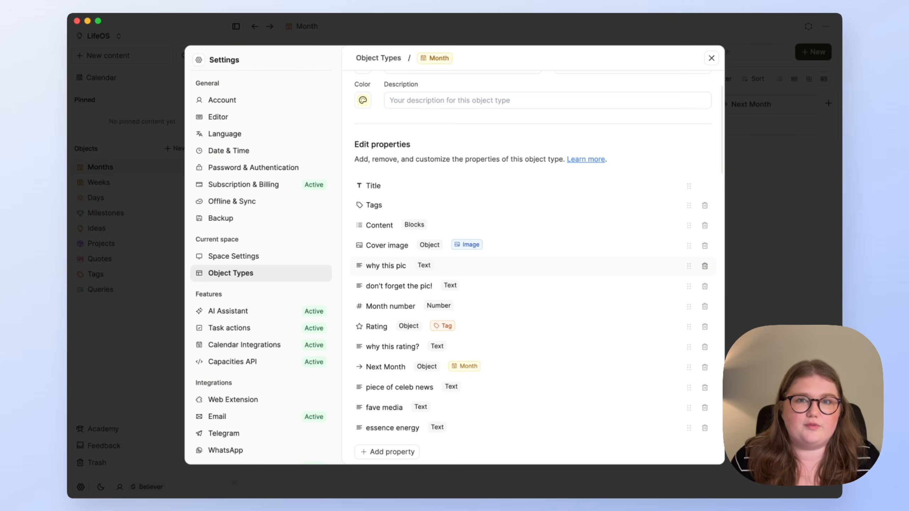
scroll(501, 270, down, 3)
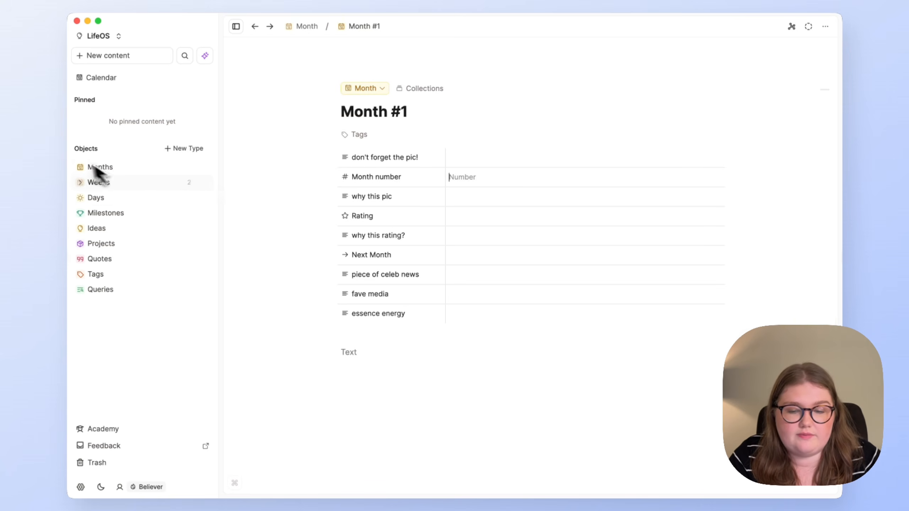
- Set the Month number of the Month #1 object to 12
click(486, 179)
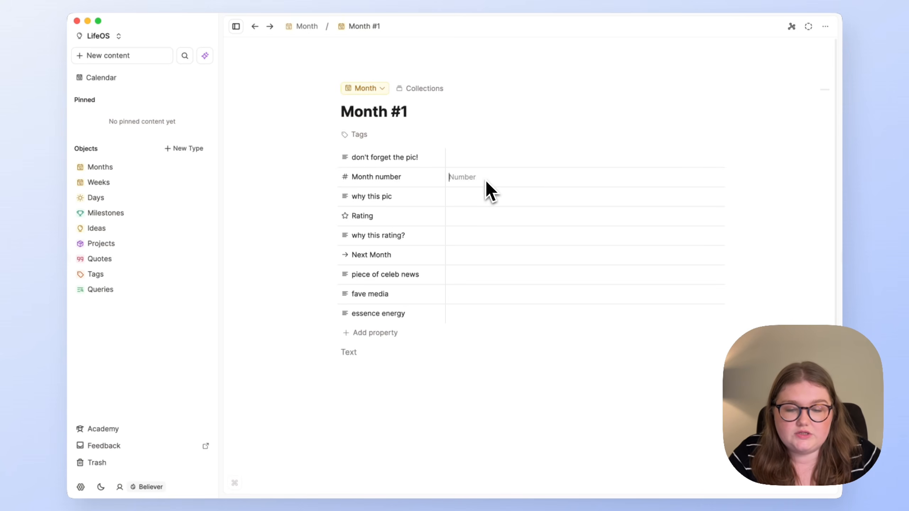
text(12)
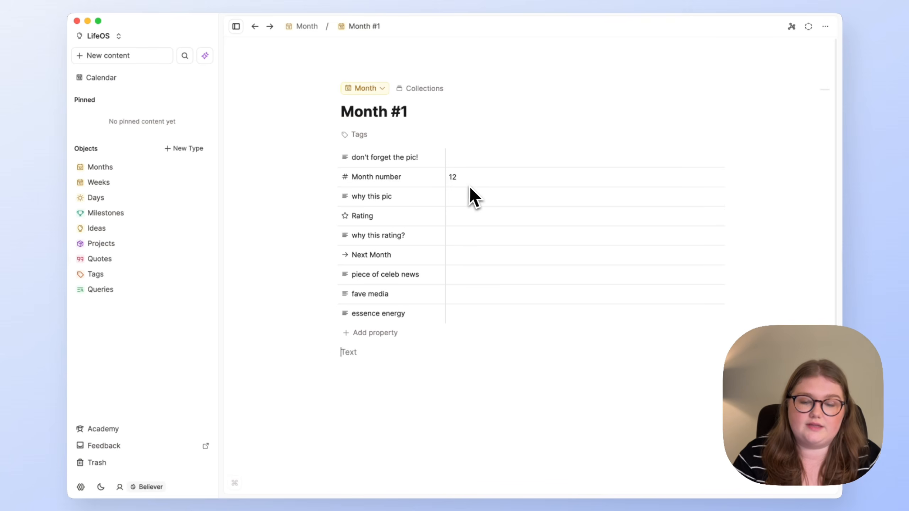
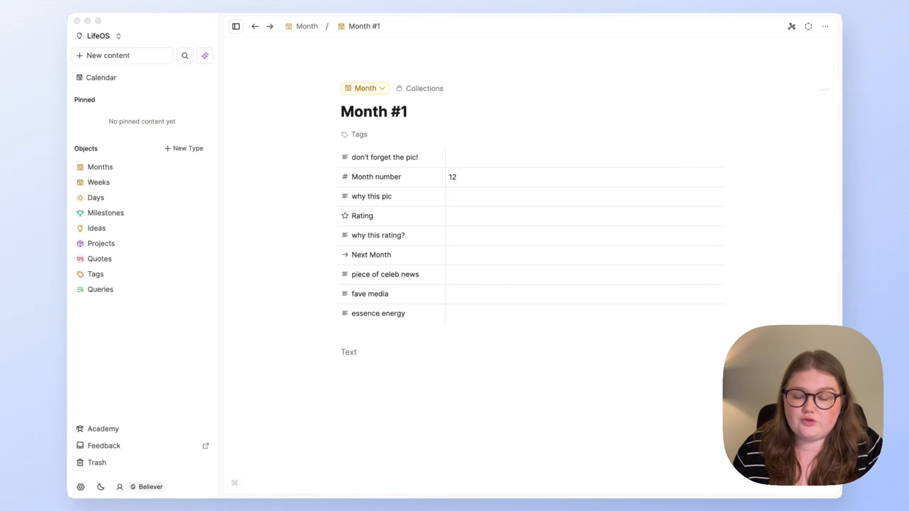
click(304, 203)
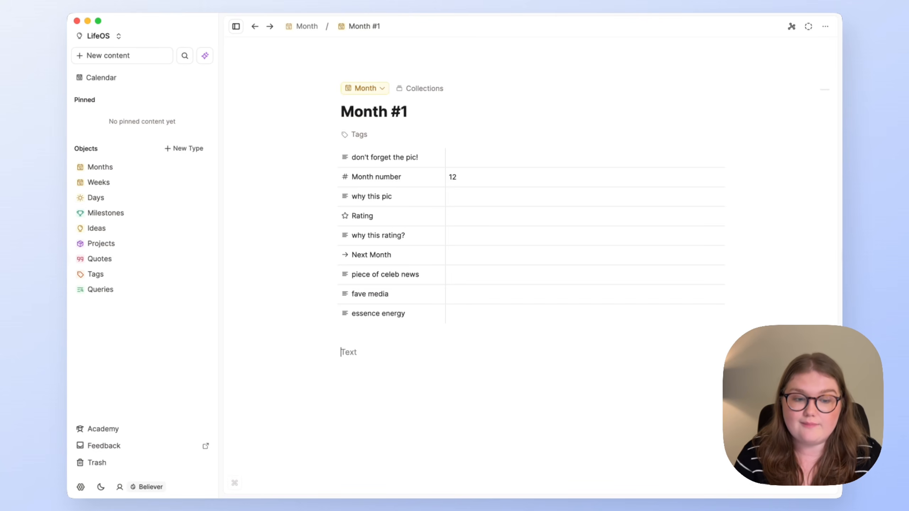
- Open the calendar's daily note for 17 March 2025 and create a new template for it named "Daily Note template"
click(137, 80)
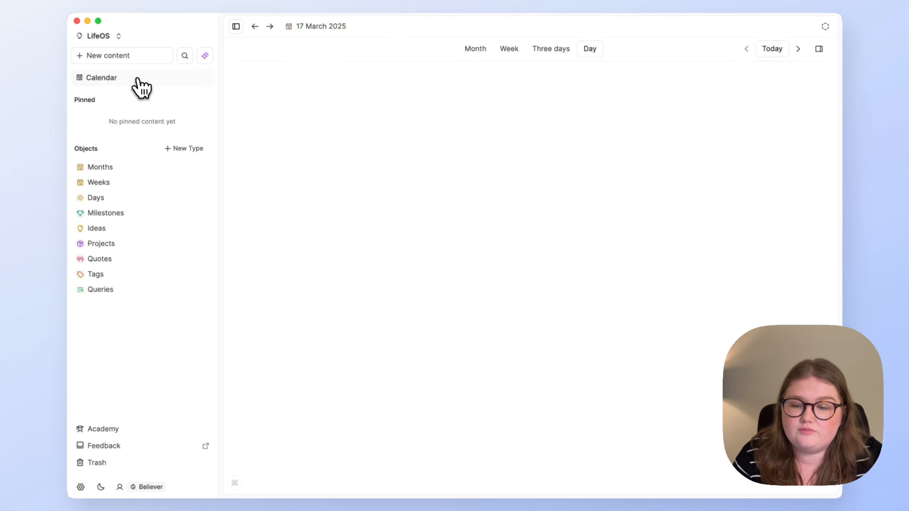
click(590, 204)
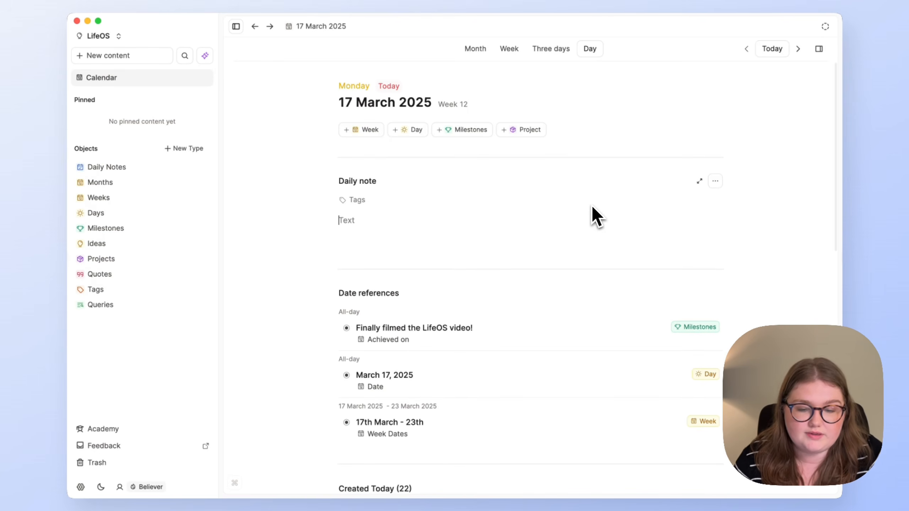
click(714, 181)
mouse_move(676, 211)
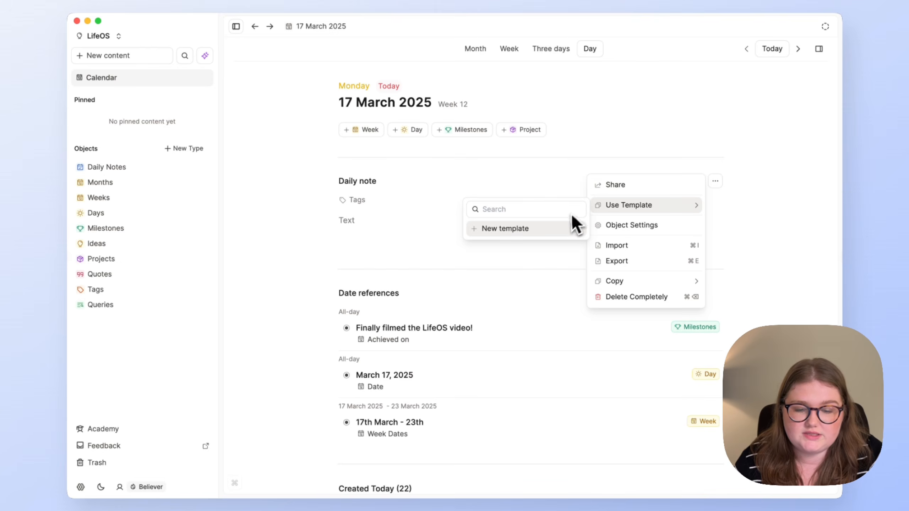
click(571, 227)
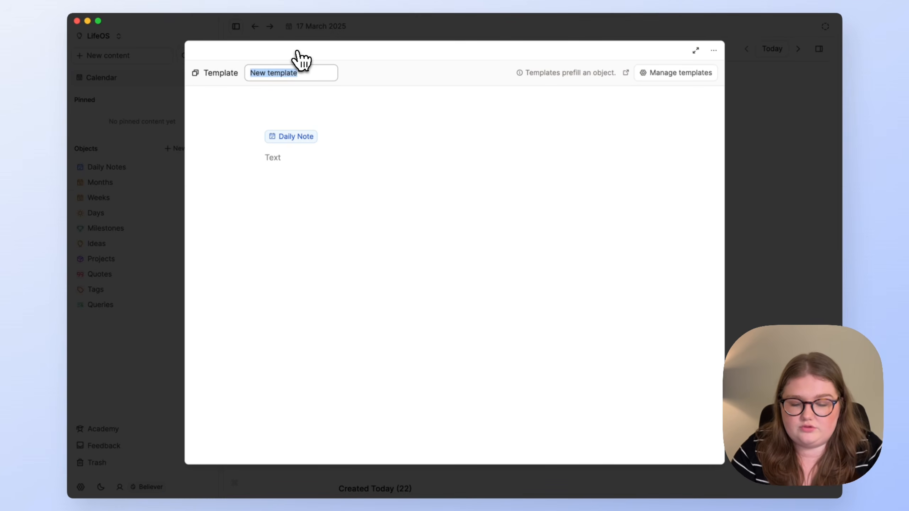
text(Daily Note teamp)
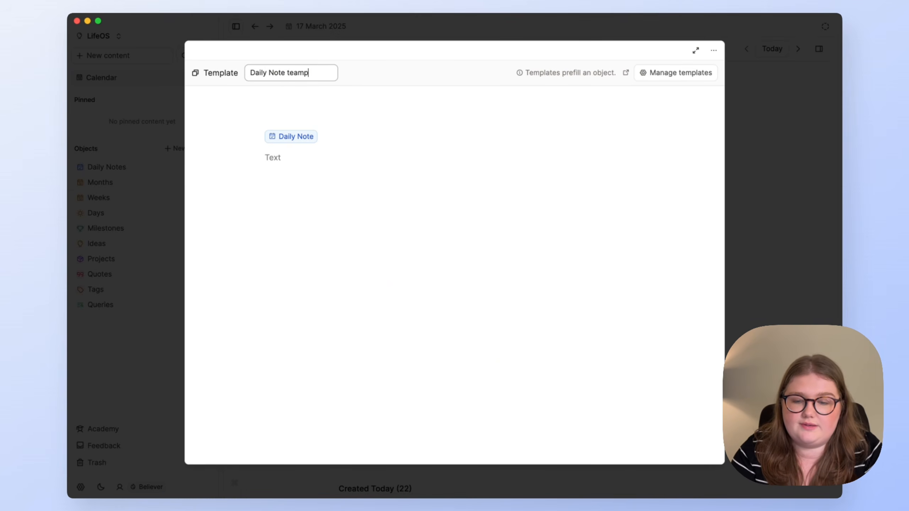
key(BackSpace)
key(BackSpace)
key(BackSpace)
text(mplate)
key(Return)
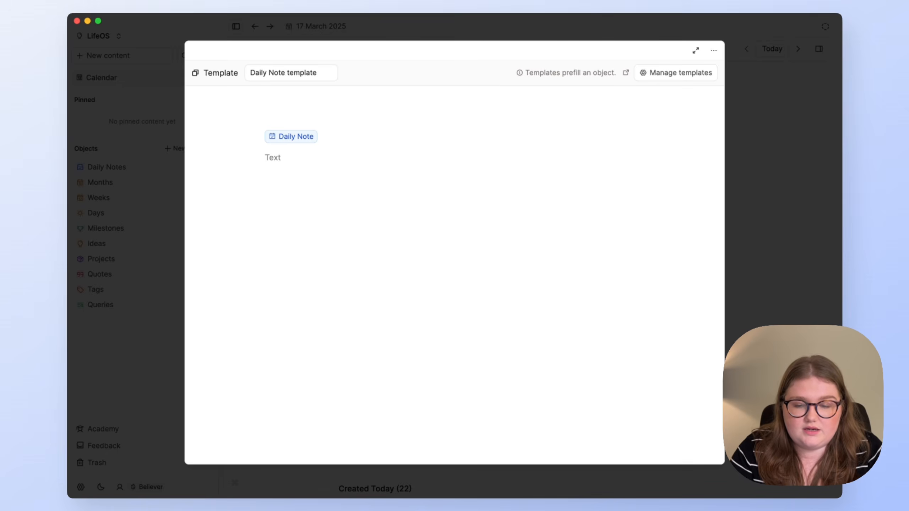
- Insert the open atlas image into the template and add a Quote object below it reading "everything you want lies on the other side of consistency"
text(@)
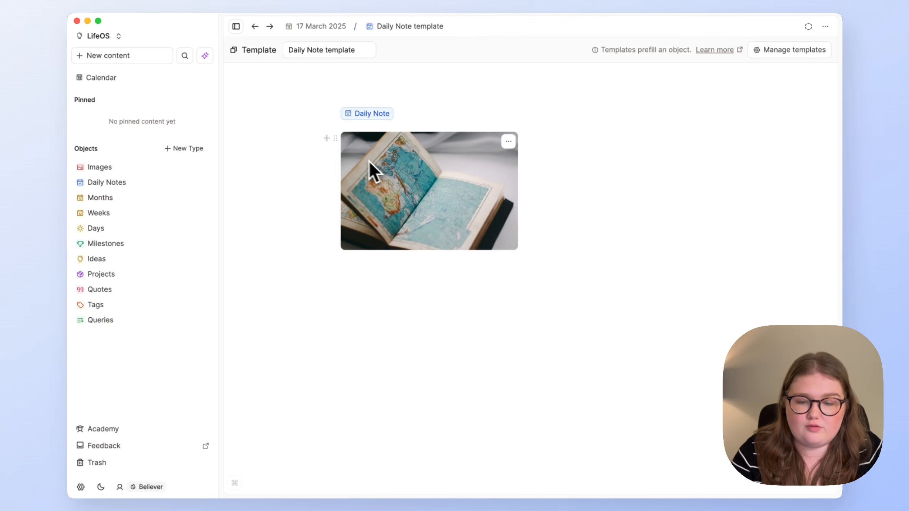
click(326, 139)
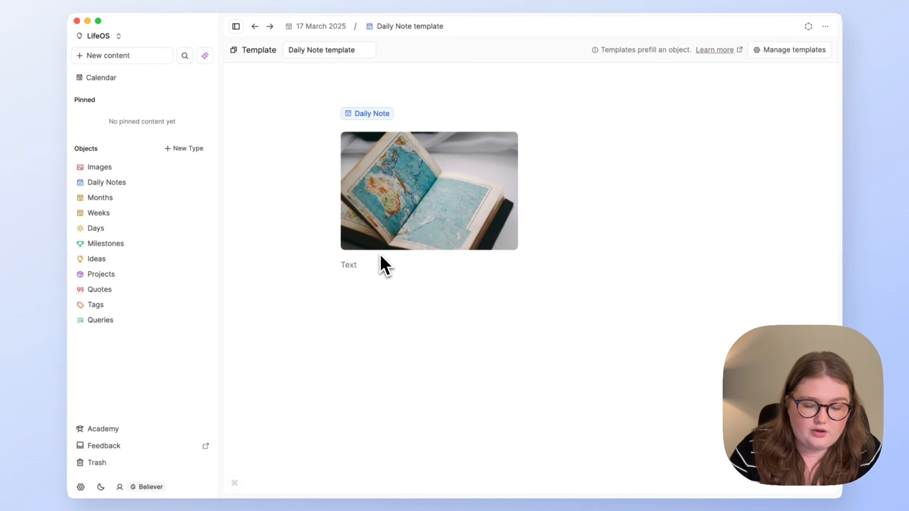
text(everything you want lies on the other side of consistency )
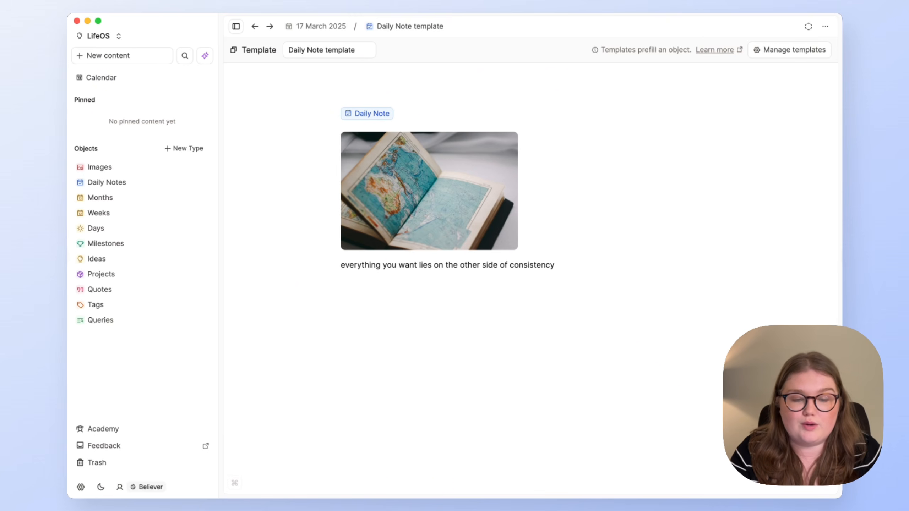
text(#quo)
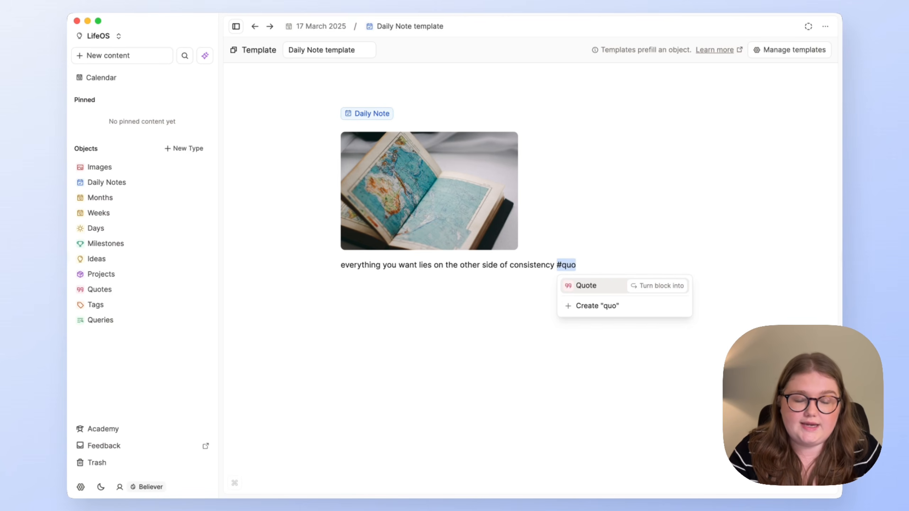
key(Return)
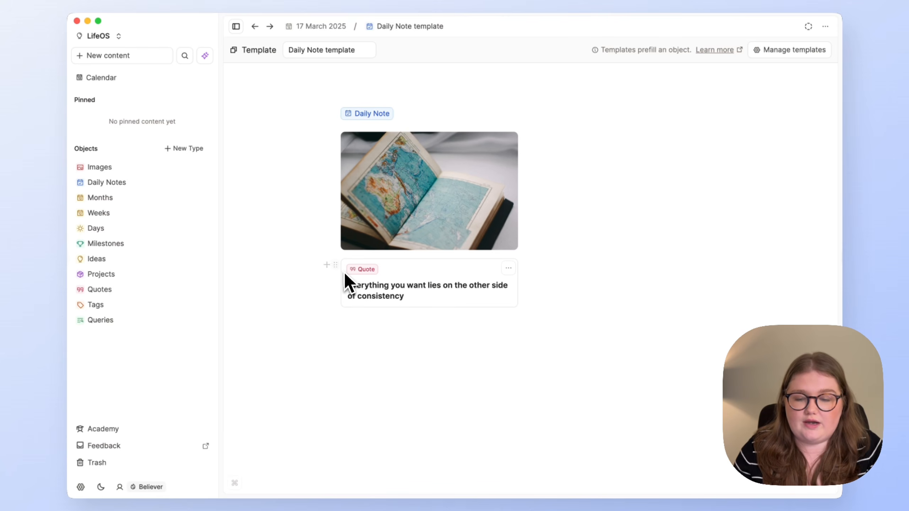
- Place the quote in a column beside the atlas image and add an empty text block below the quote
drag(335, 264, 736, 196)
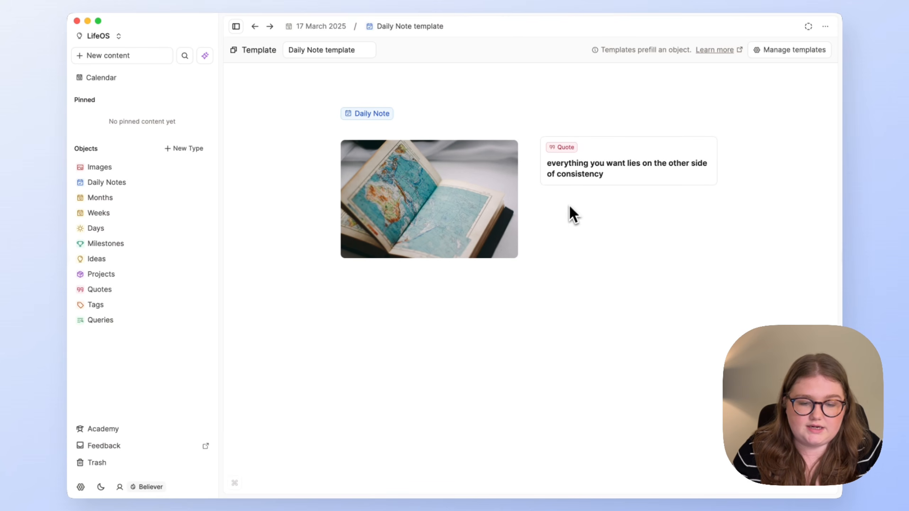
click(529, 145)
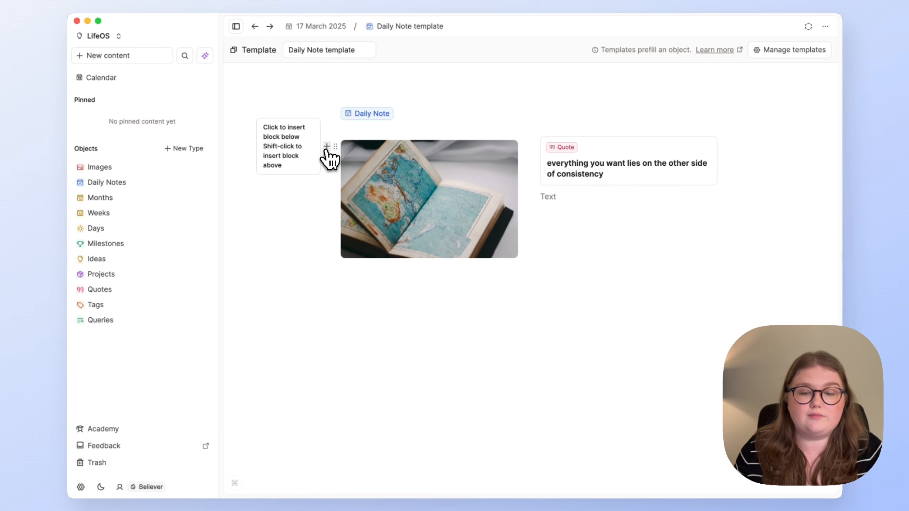
- Apply the Daily Note template to the 17 March 2025 daily note and look through the date references below it
click(171, 92)
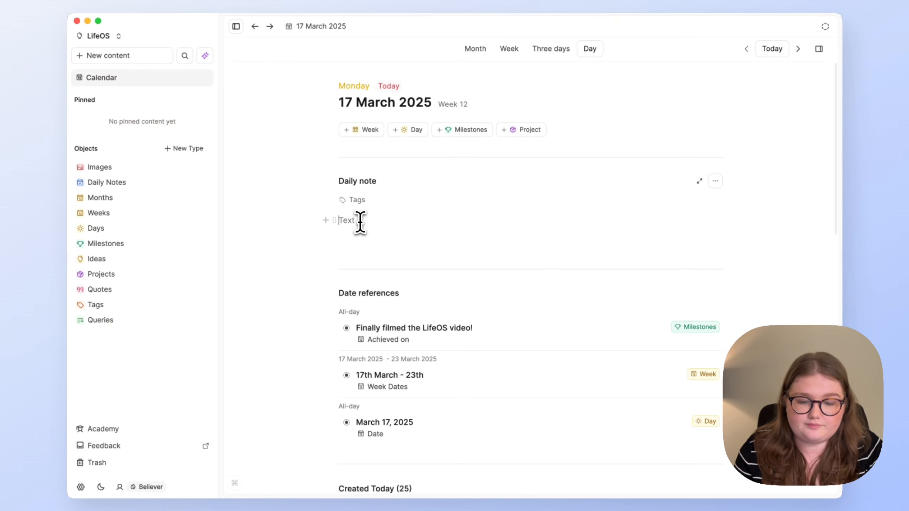
click(714, 181)
mouse_move(669, 205)
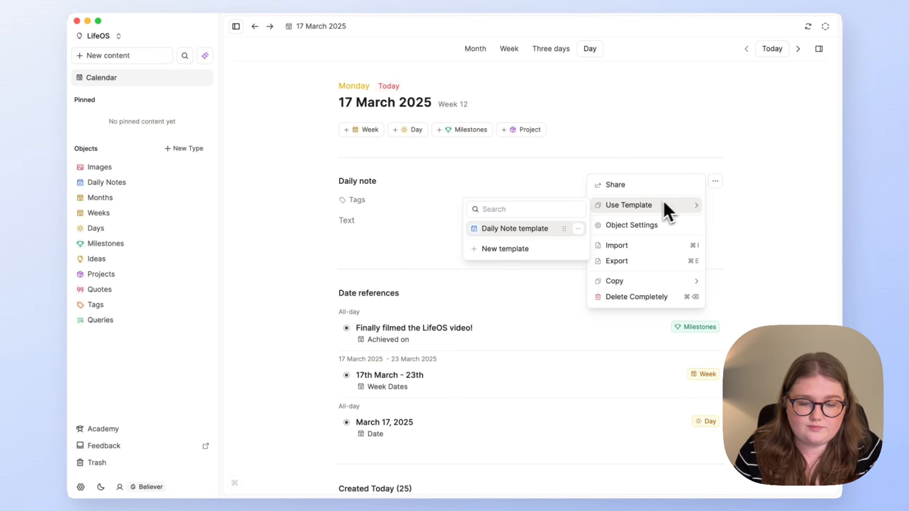
click(539, 229)
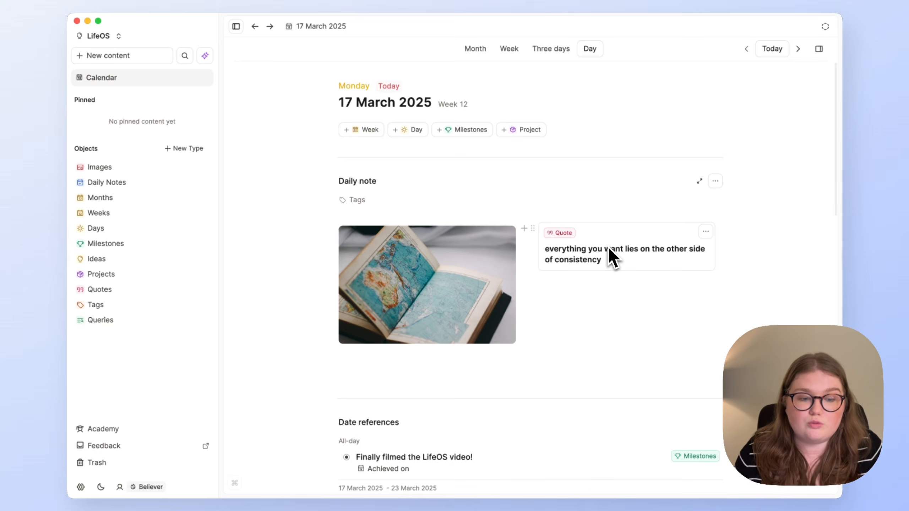
scroll(608, 254, down, 5)
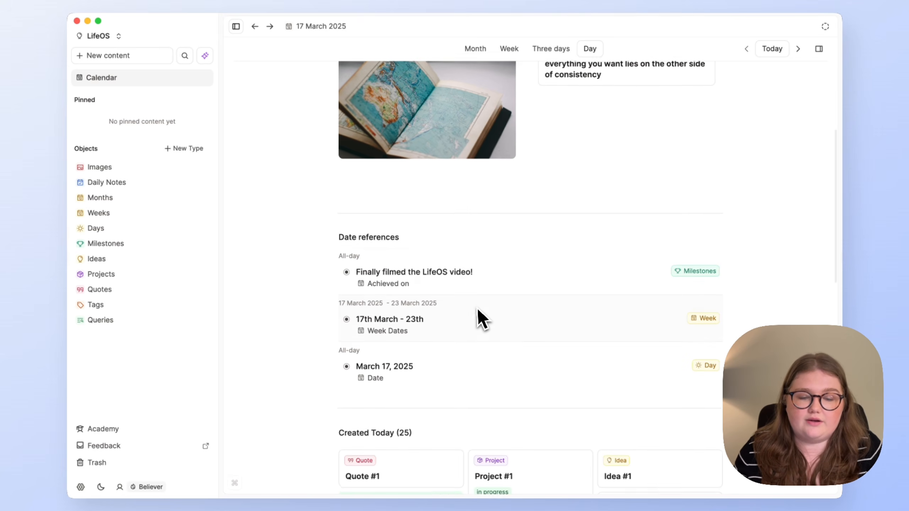
scroll(478, 309, down, 2)
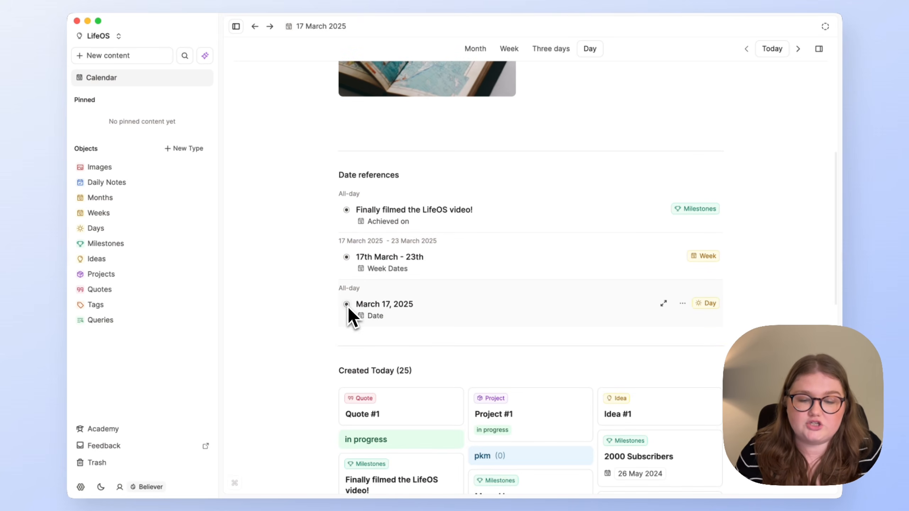
- Open the "24th March - 30th March" week from the Weeks collection as a full page
scroll(364, 286, up, 5)
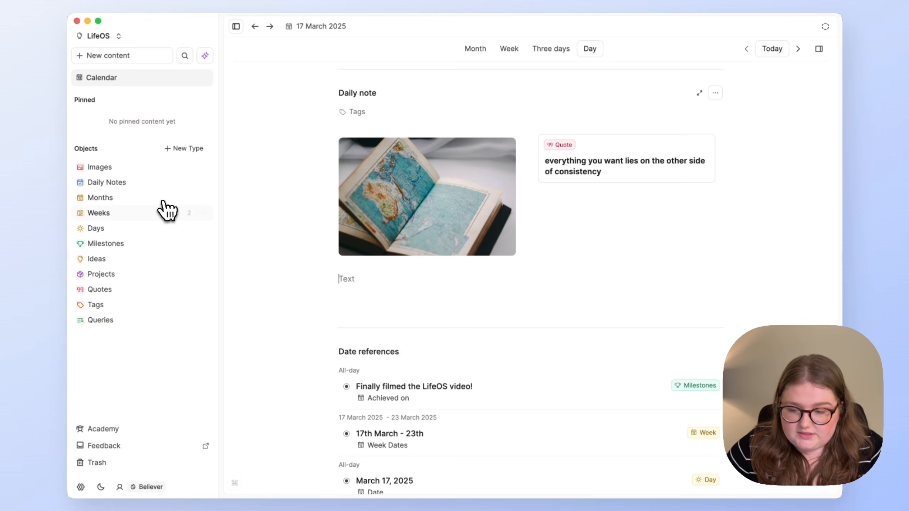
click(158, 215)
click(339, 126)
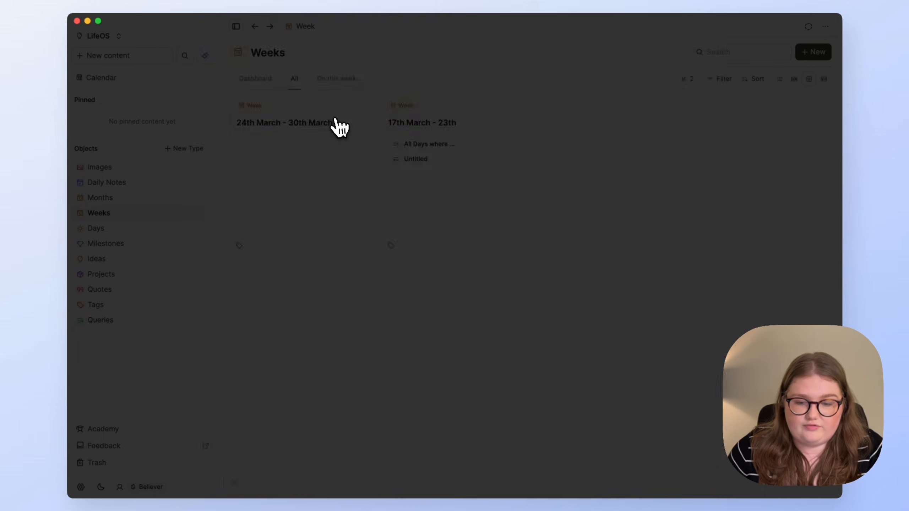
click(695, 50)
scroll(465, 258, down, 4)
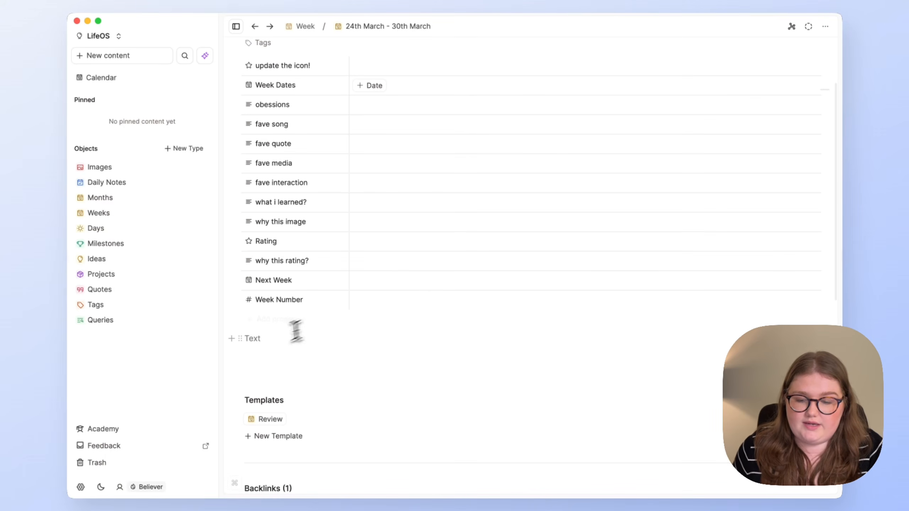
- Write "Goal 1", "Goal 2" and "Goal 3" on separate lines in the text area below the week's properties
click(267, 339)
text(W)
key(BackSpace)
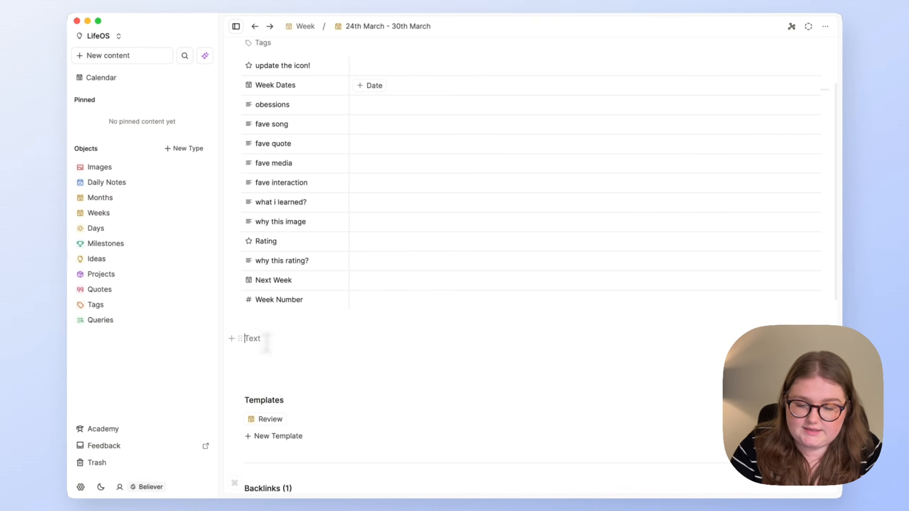
text(Goal 1)
key(Return)
text(Goal )
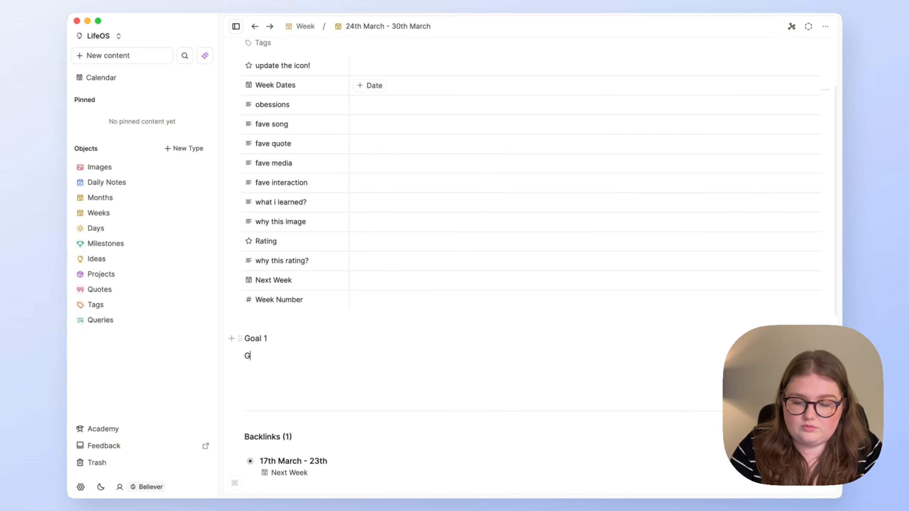
text(2)
key(Return)
text(Goal 3)
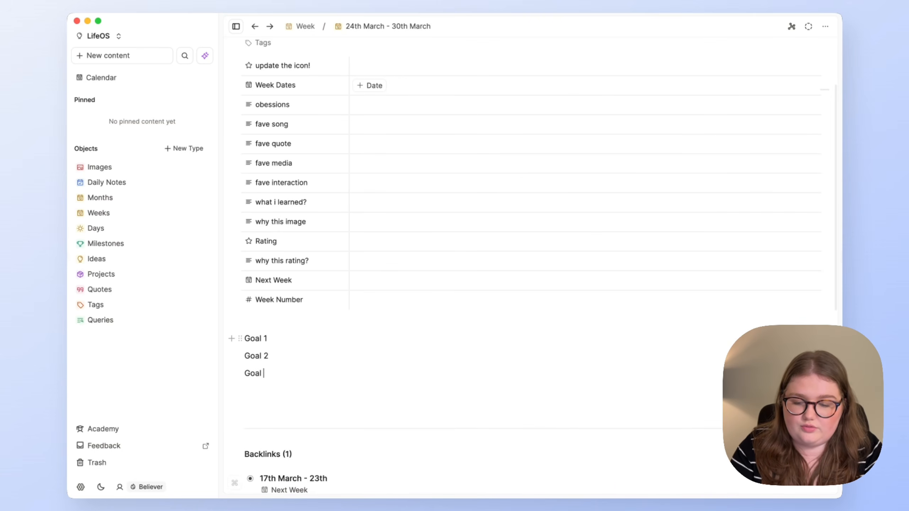
- Combine the three goal lines into one group block
drag(251, 401, 245, 338)
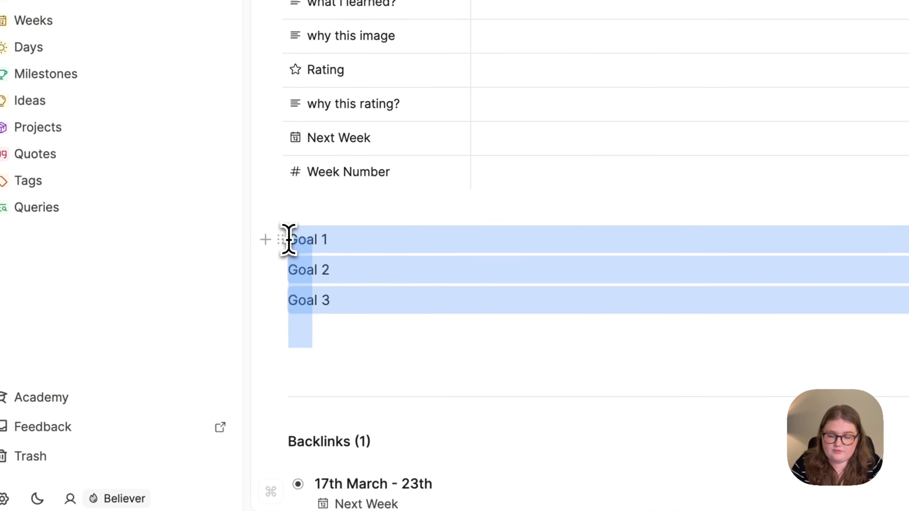
click(282, 239)
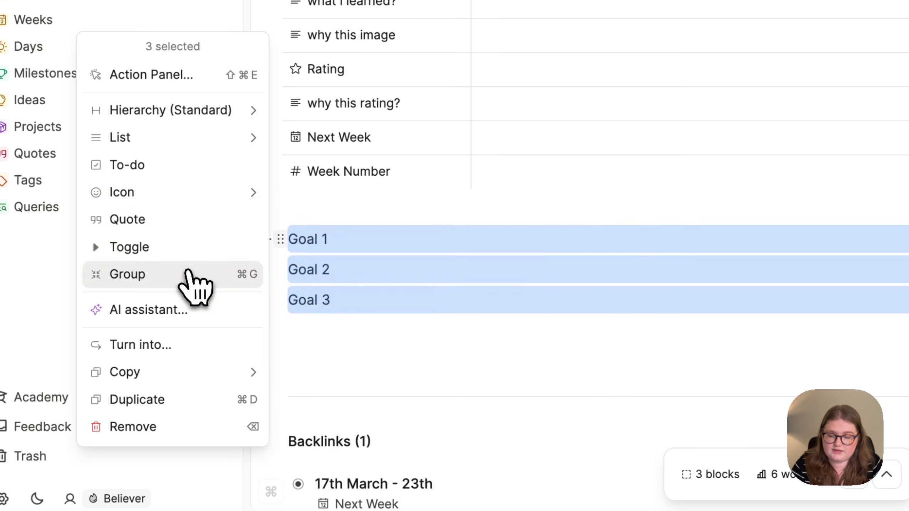
click(187, 273)
click(359, 261)
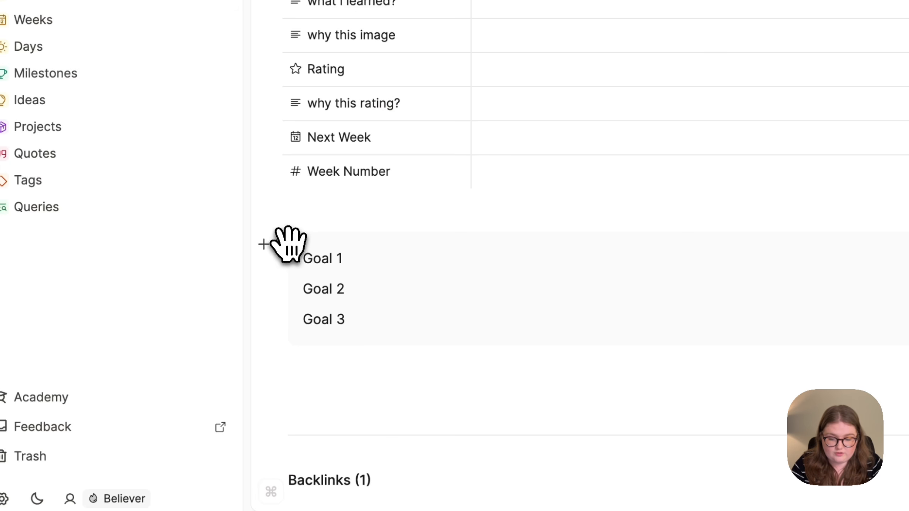
click(279, 245)
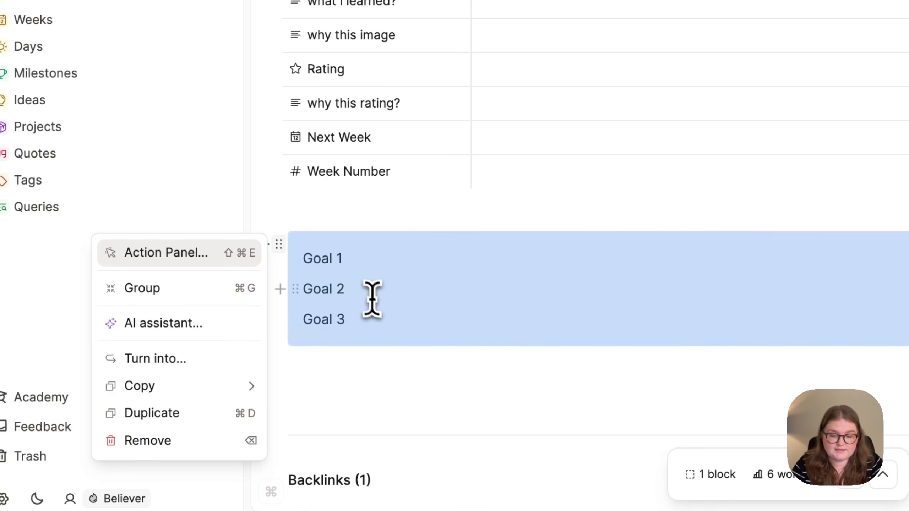
click(341, 288)
click(295, 288)
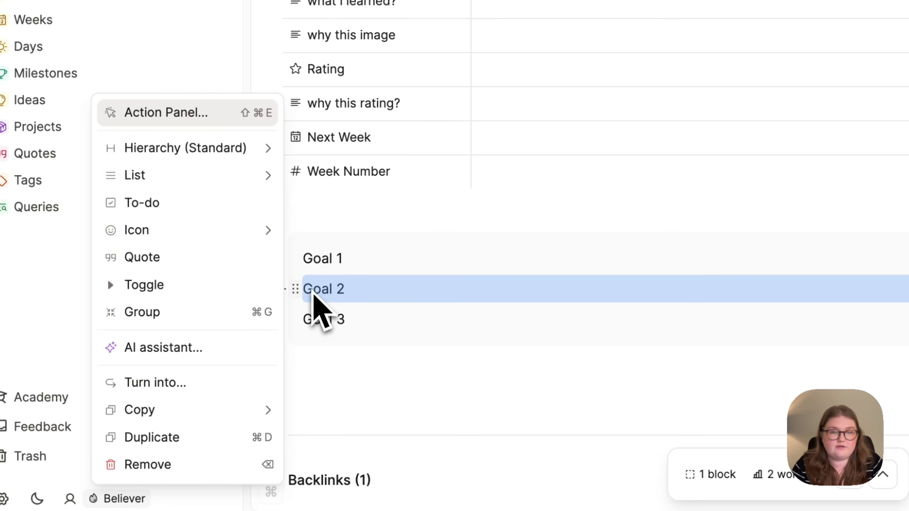
click(355, 252)
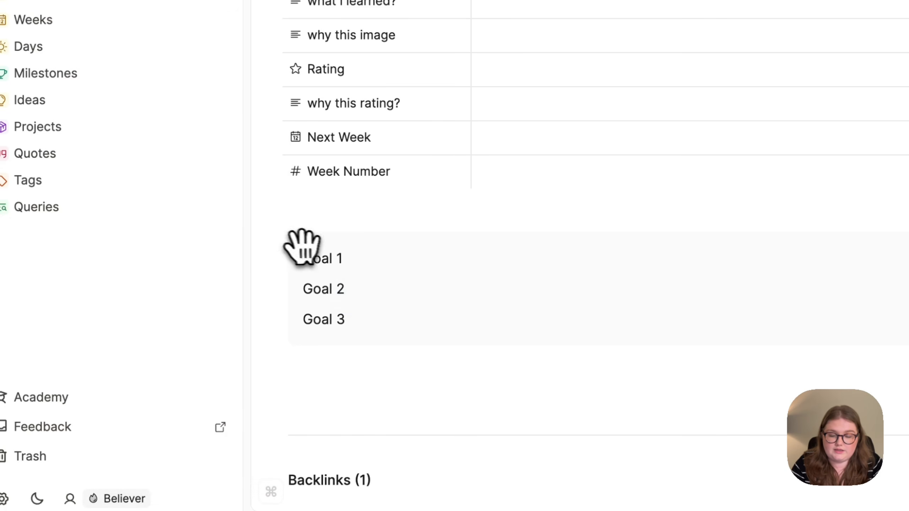
- Give the whole goals group a light purple background and purple text
click(280, 245)
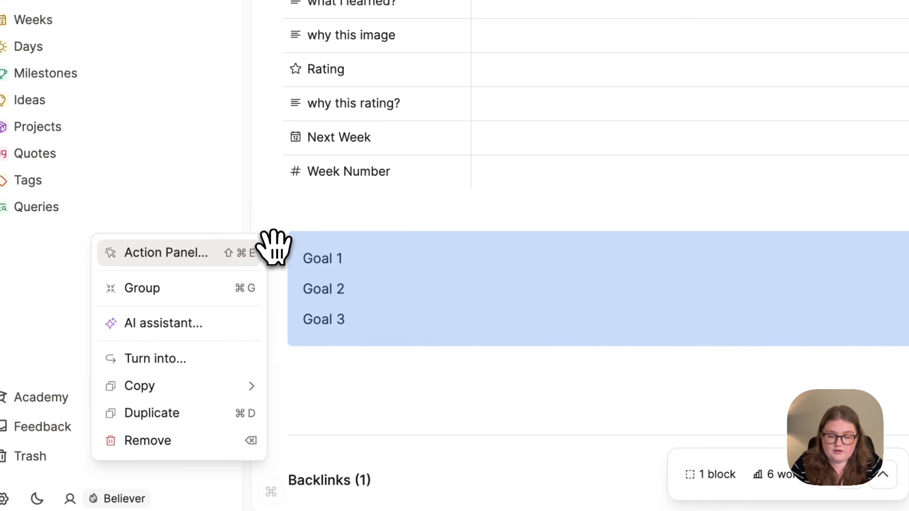
click(882, 475)
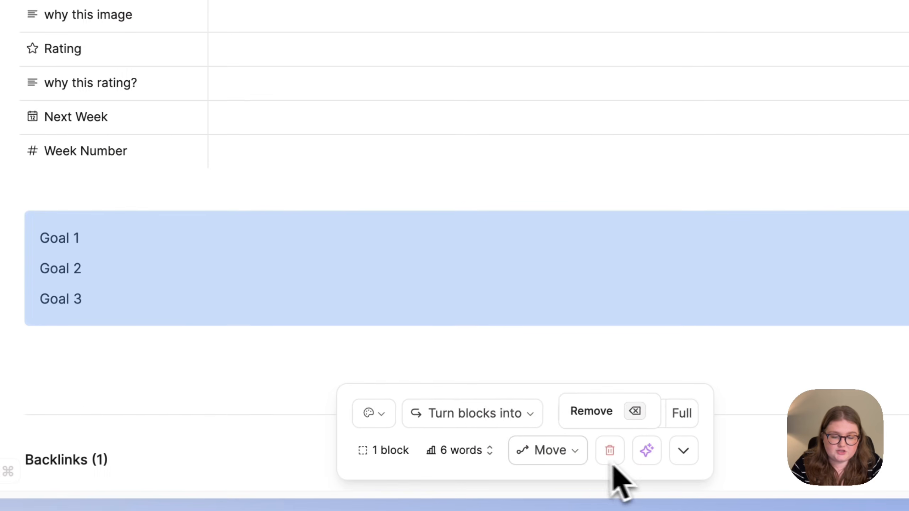
click(372, 414)
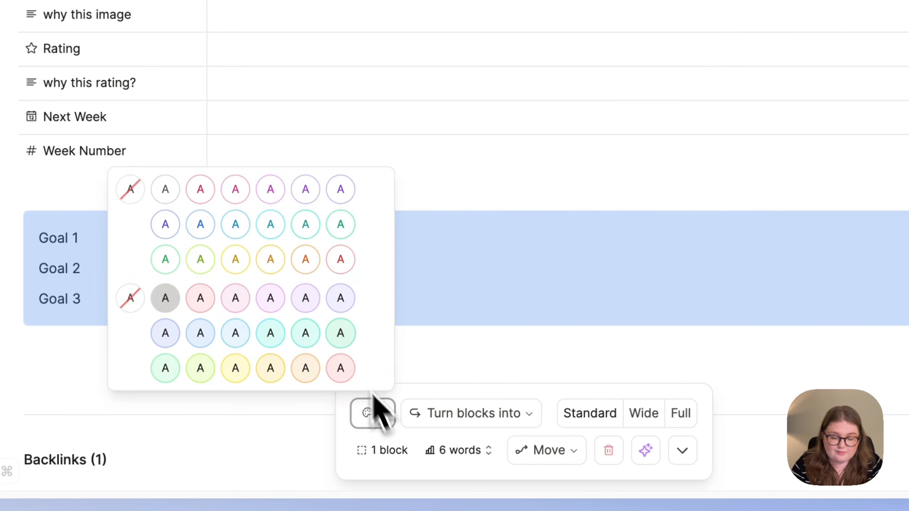
click(334, 300)
click(85, 186)
click(62, 229)
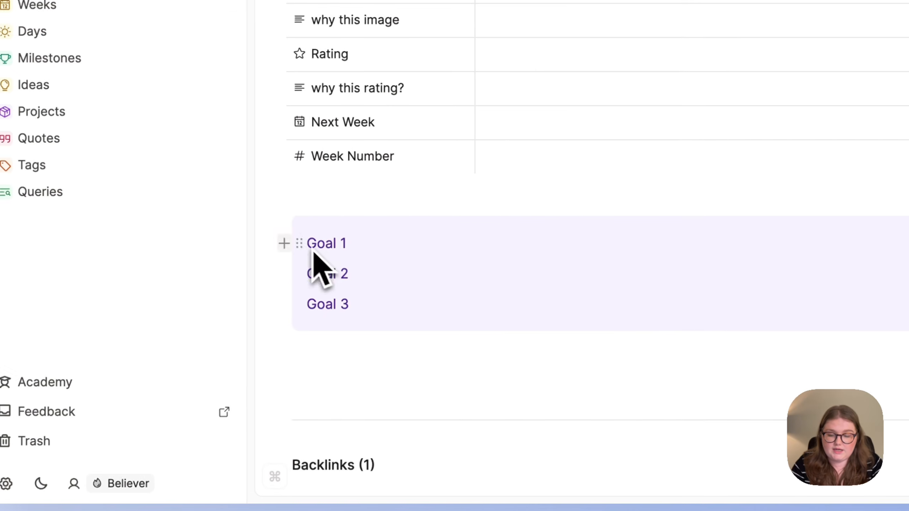
- Copy the goals group and embed it below the quote in the Daily Note template
click(281, 230)
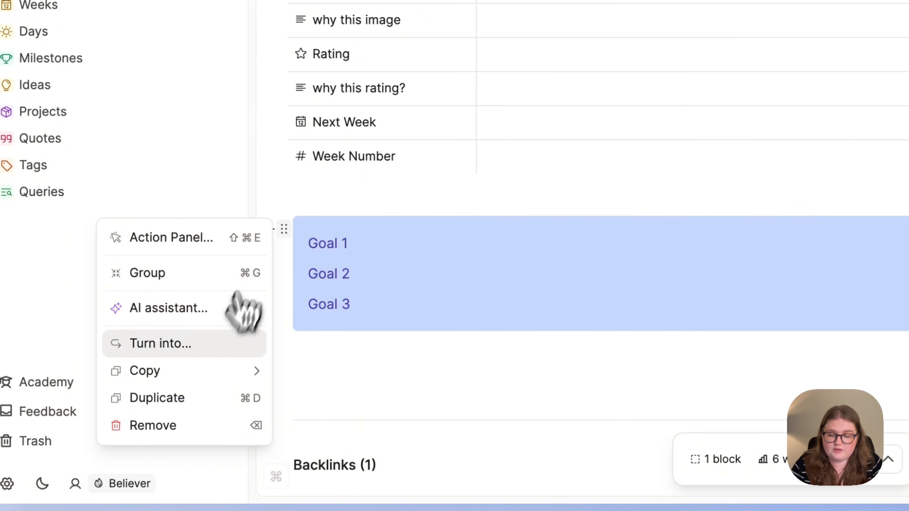
mouse_move(211, 372)
click(338, 430)
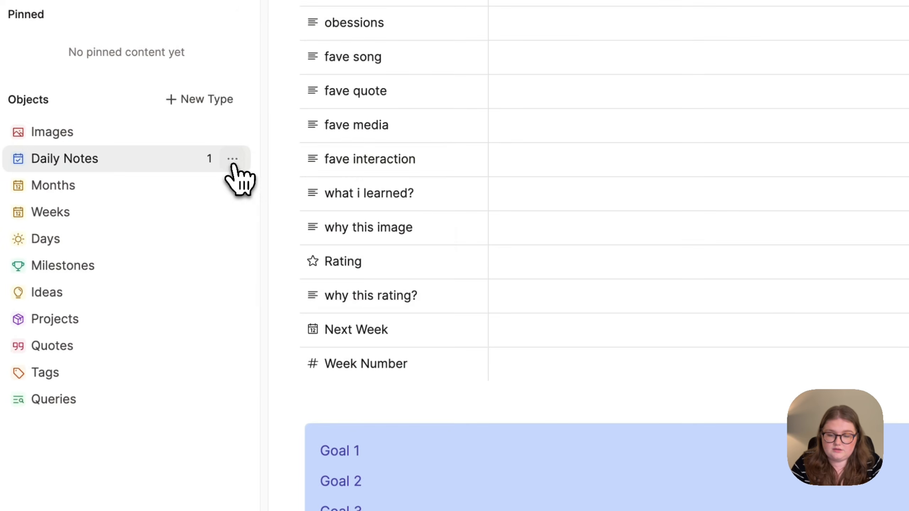
click(232, 159)
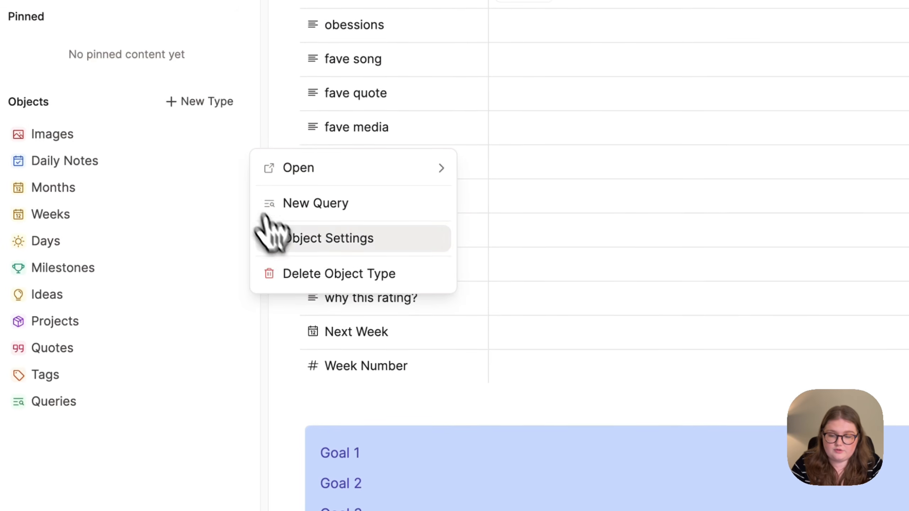
click(272, 238)
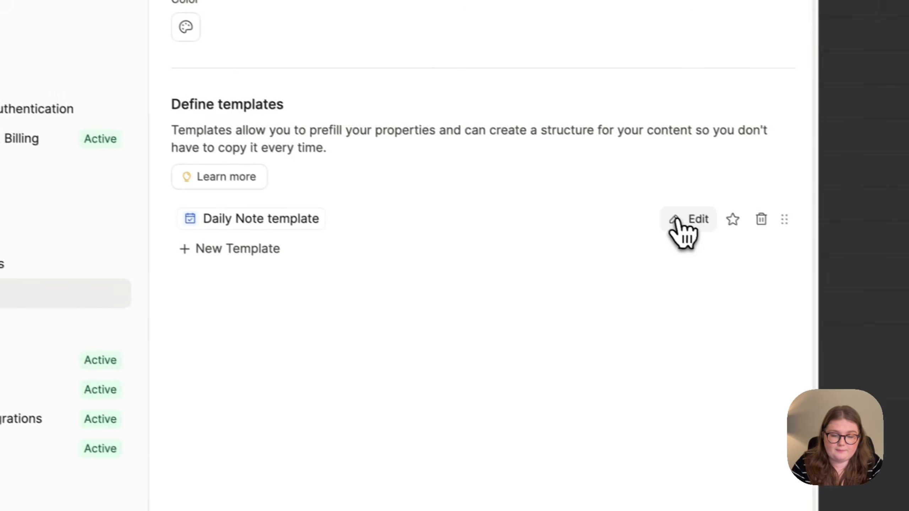
click(762, 236)
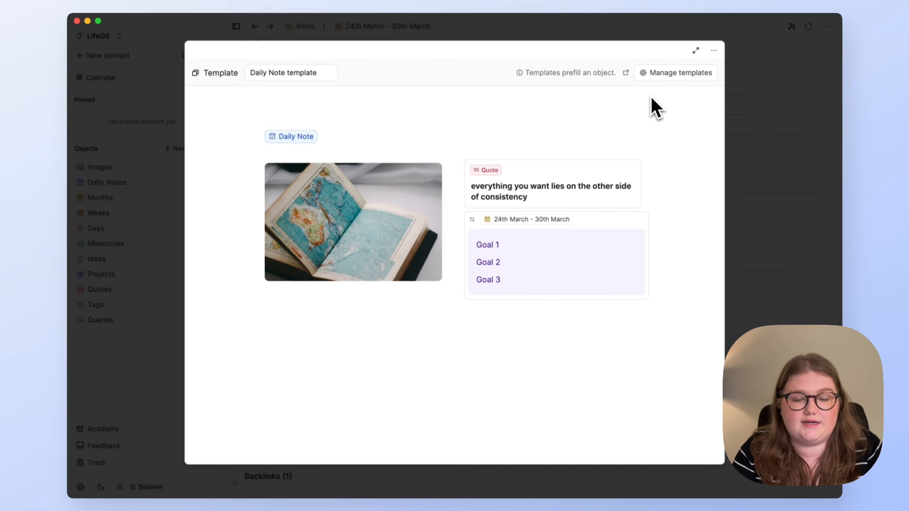
- Mark the Daily Note template as the default template for daily notes and close the template
click(658, 73)
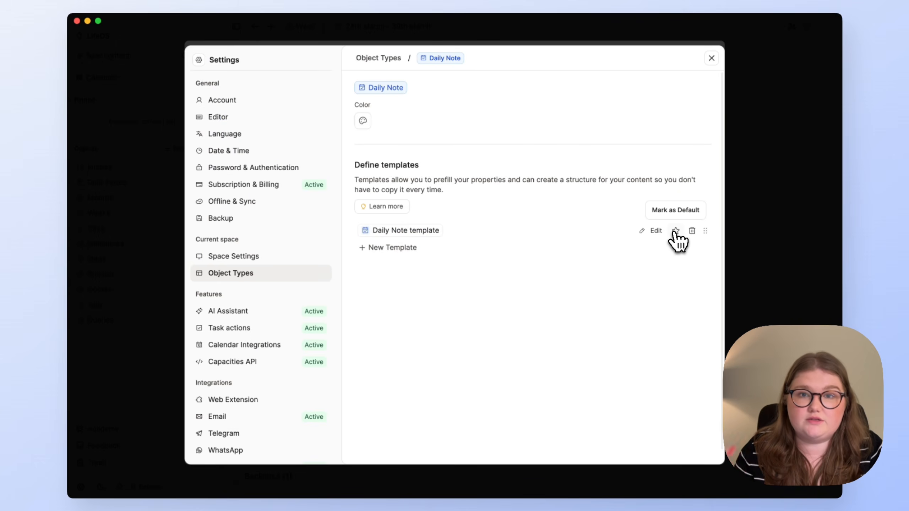
click(675, 231)
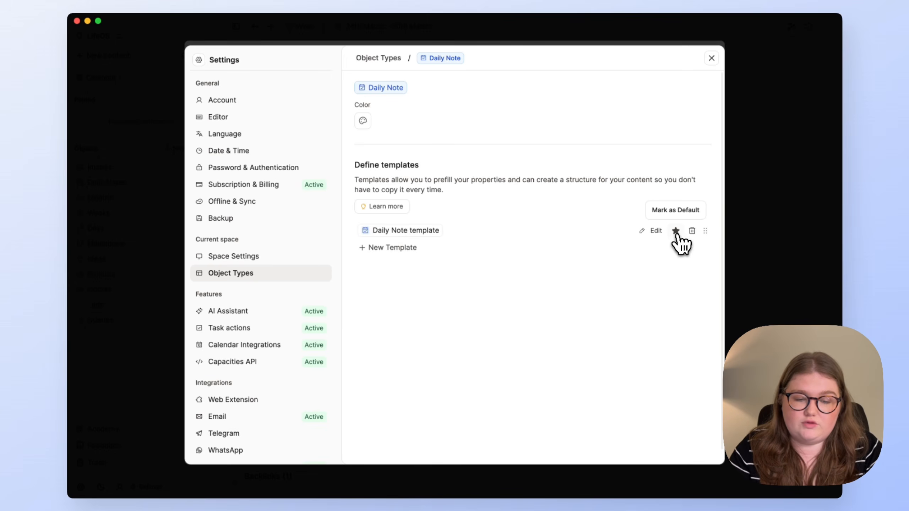
key(Escape)
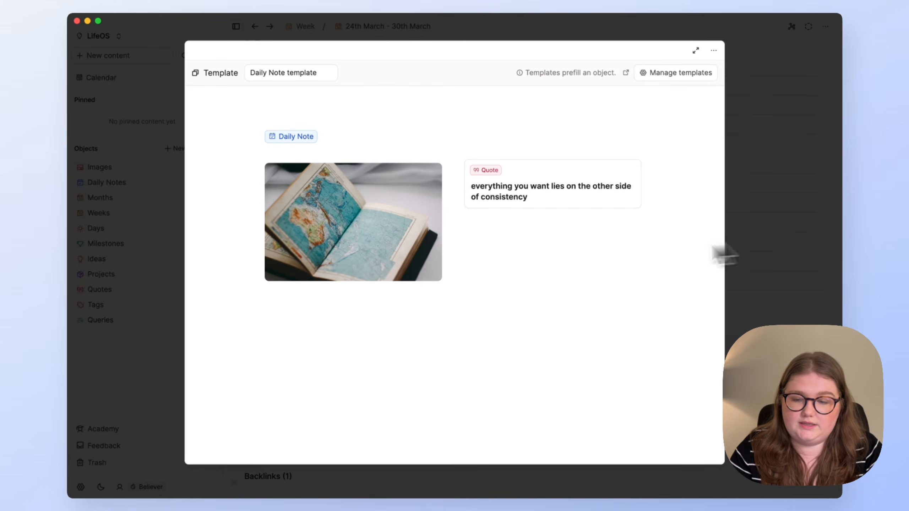
click(181, 214)
- Go to 18 March 2025 in the calendar and start its daily note from the default template
click(168, 81)
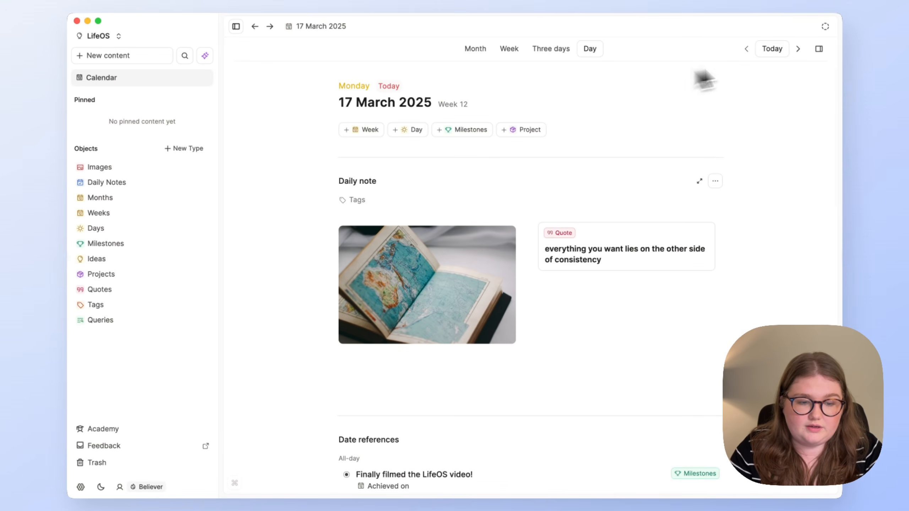
click(798, 49)
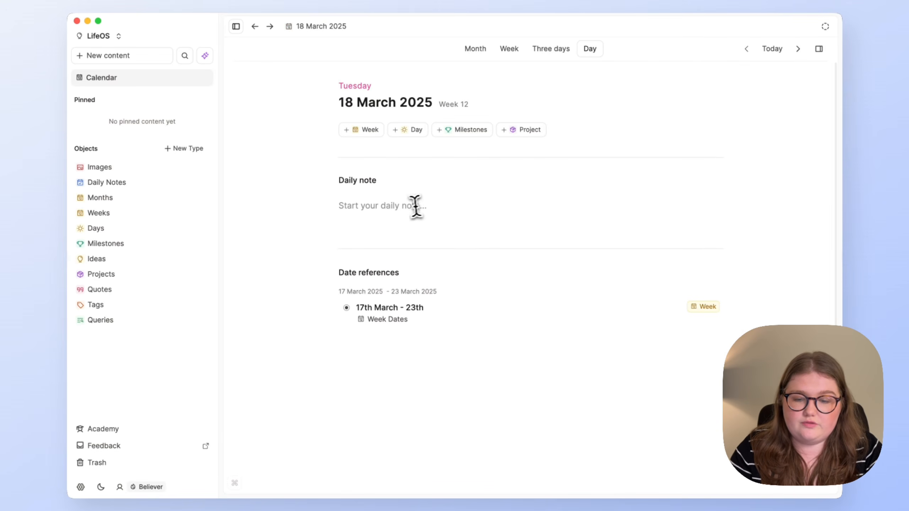
click(415, 206)
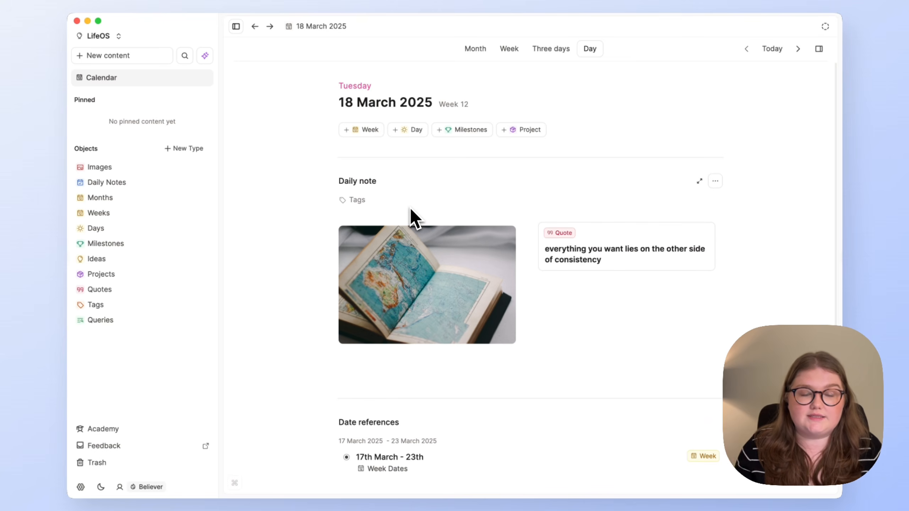
- Return to today's calendar page and look through its daily note, date references and the content created today
click(772, 49)
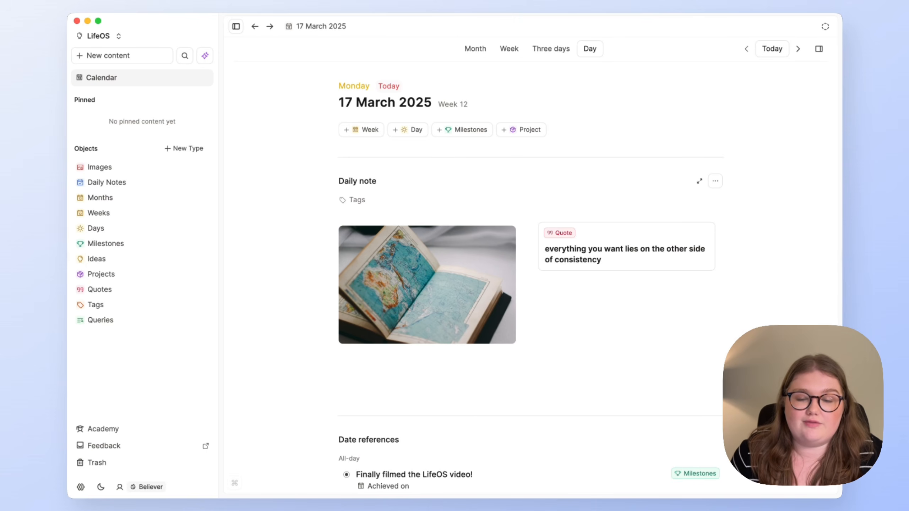
scroll(549, 358, down, 4)
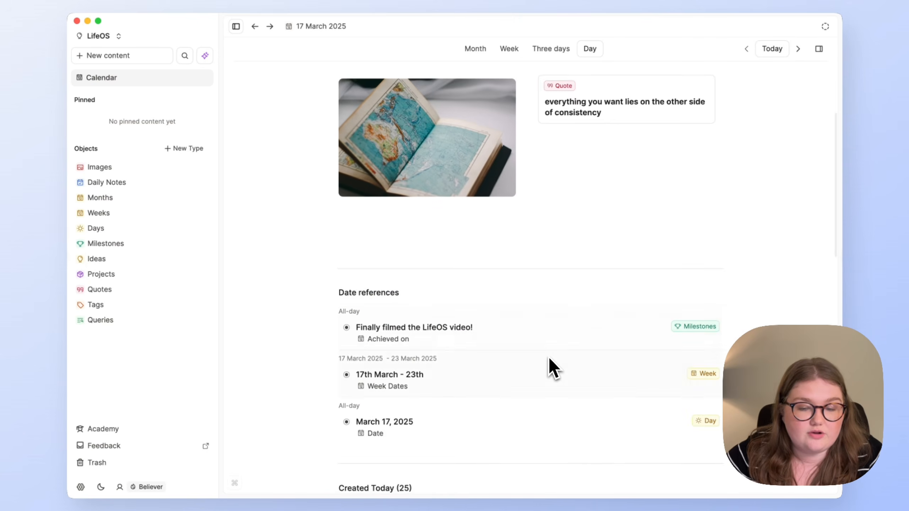
scroll(531, 243, down, 3)
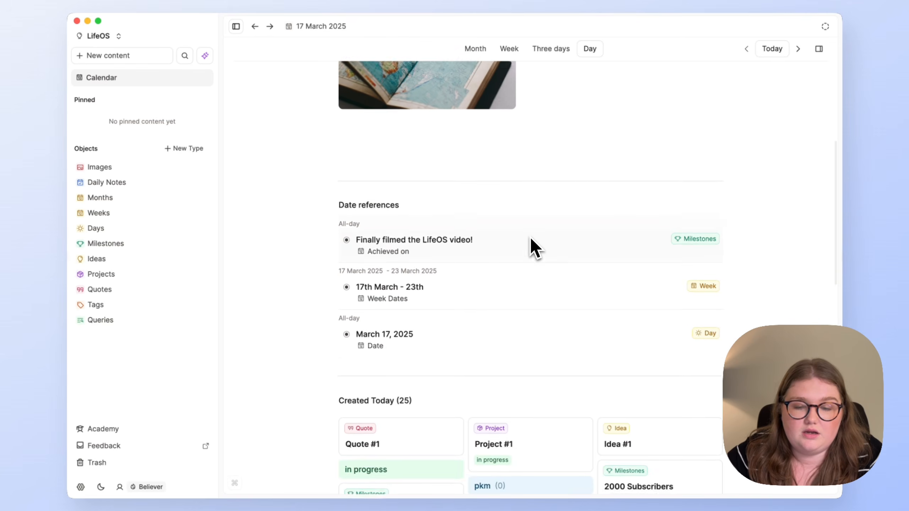
scroll(530, 238, up, 4)
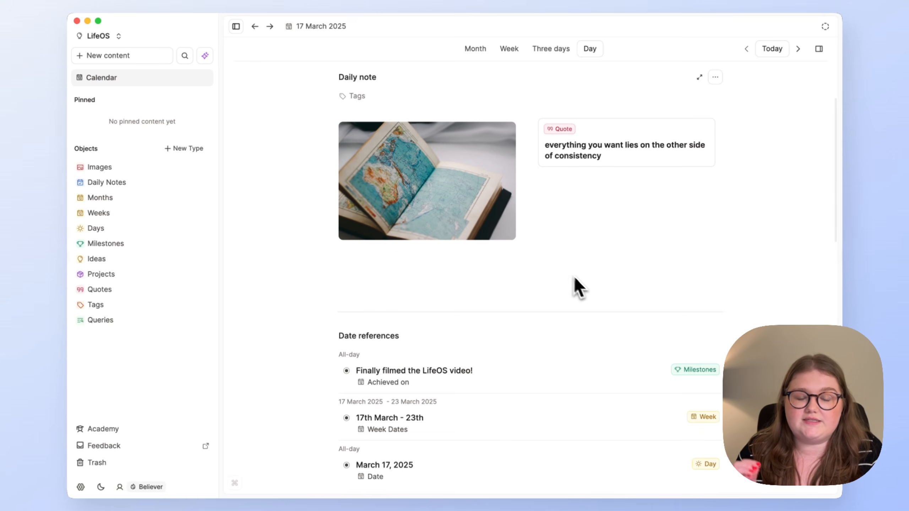
scroll(579, 280, up, 3)
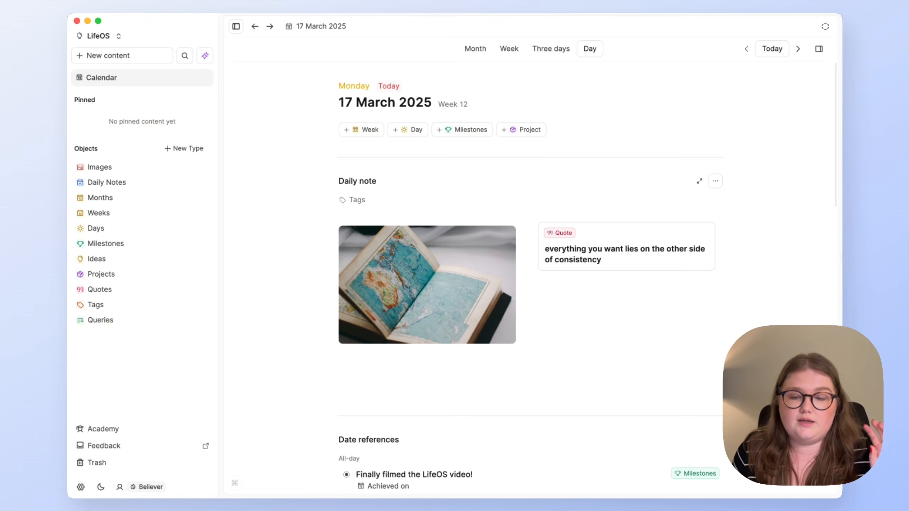
scroll(358, 279, down, 3)
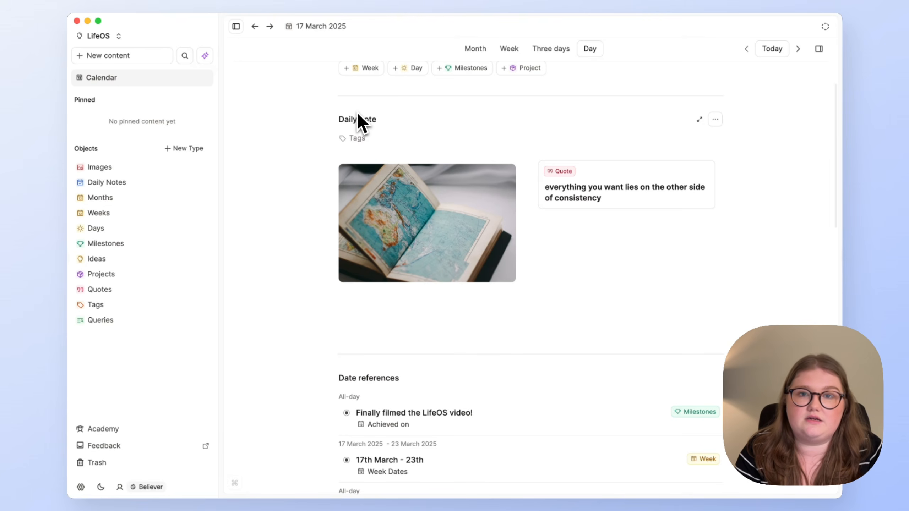
scroll(358, 114, down, 5)
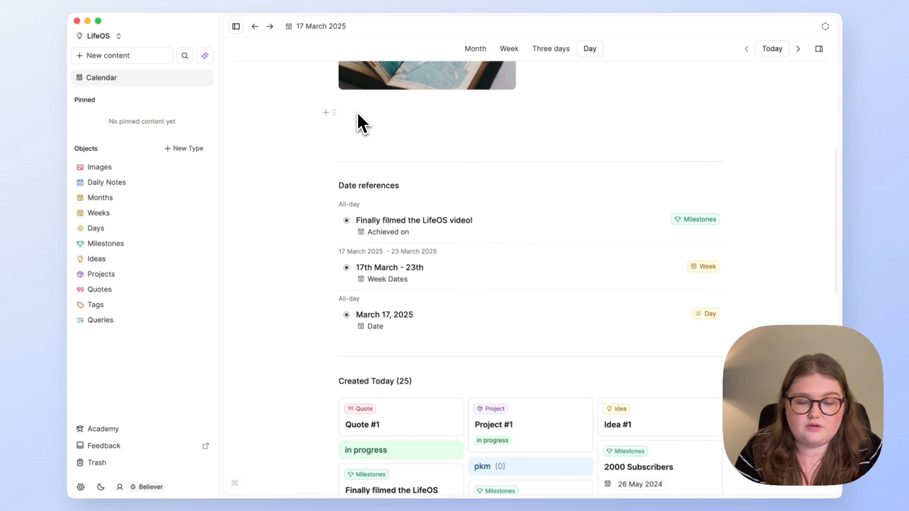
scroll(358, 113, down, 2)
scroll(358, 114, up, 2)
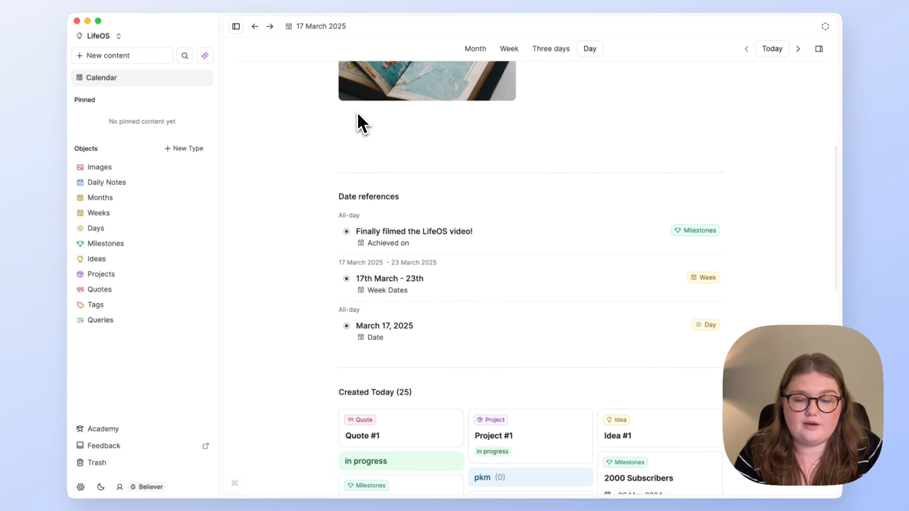
scroll(357, 114, up, 3)
scroll(357, 112, up, 2)
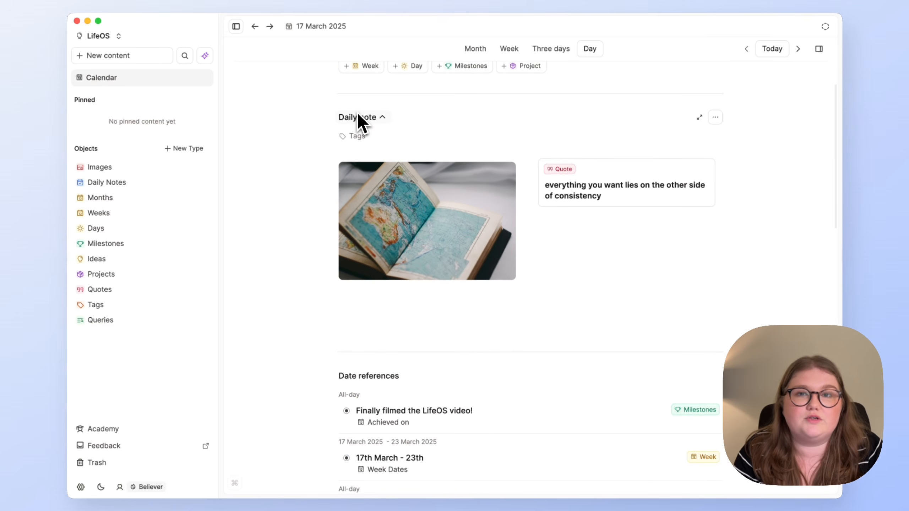